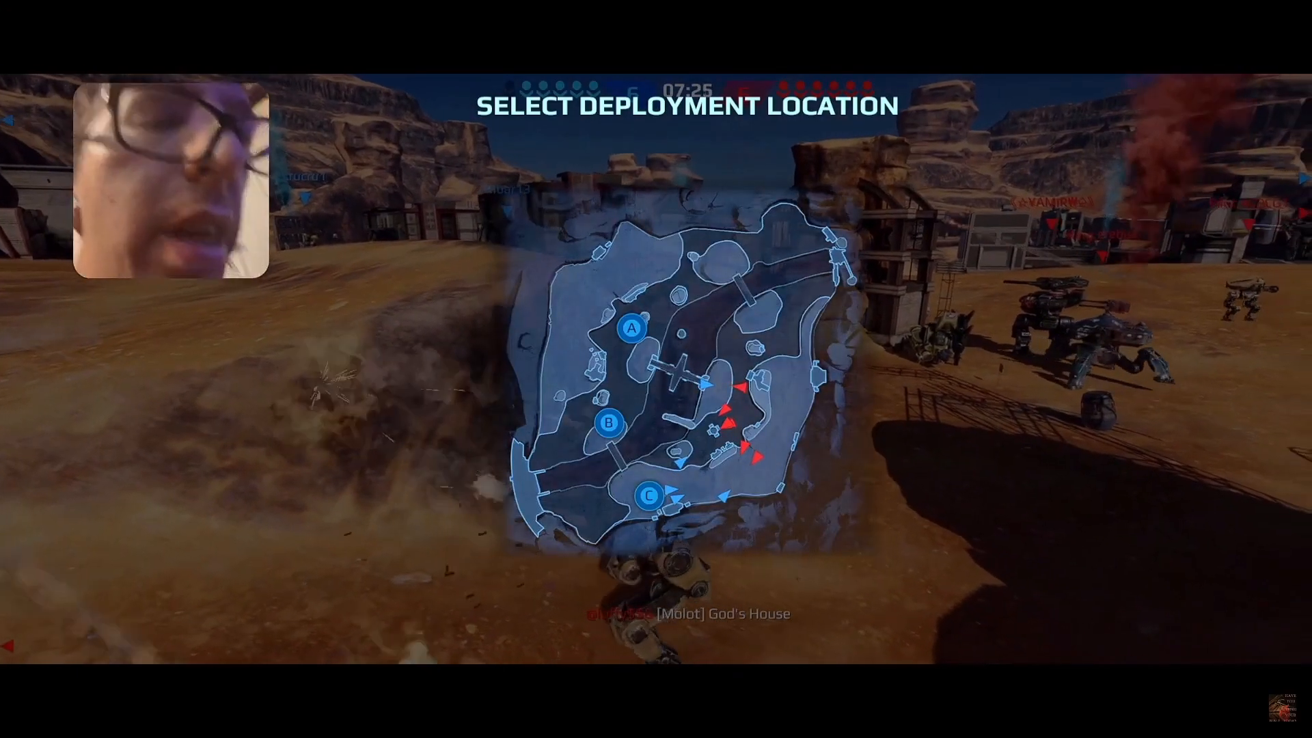
left_click(649, 496)
left_click(533, 484)
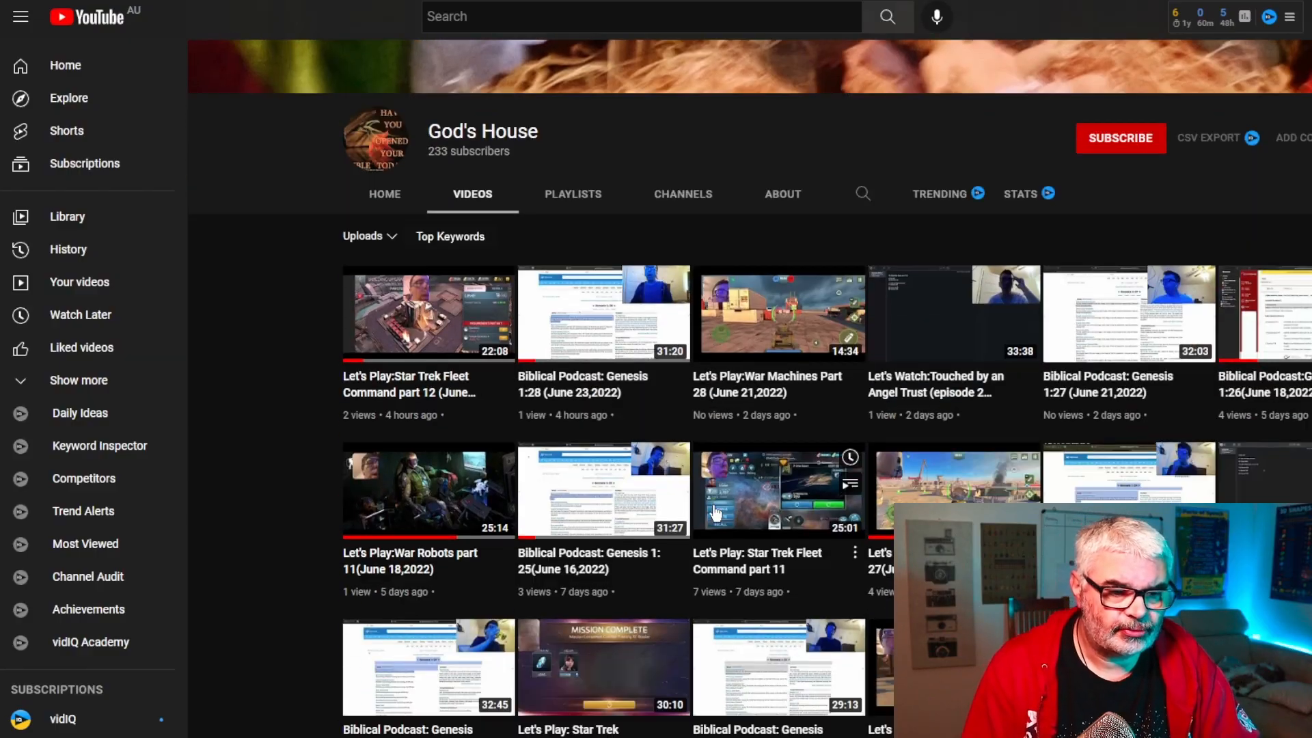
Browse the channel's uploaded videos and read the Genesis 1:28 podcast video's description
scroll(715, 512, "down", 2)
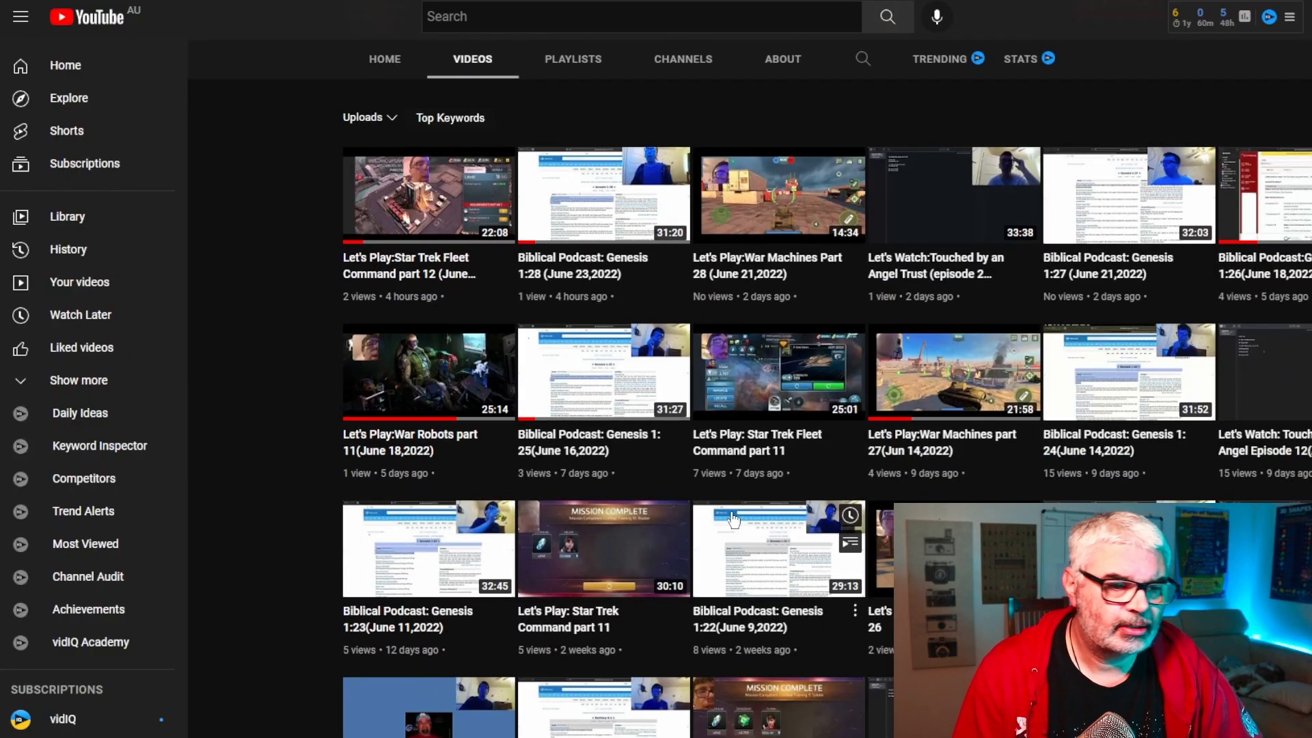
scroll(732, 520, "down", 3)
scroll(745, 527, "up", 3)
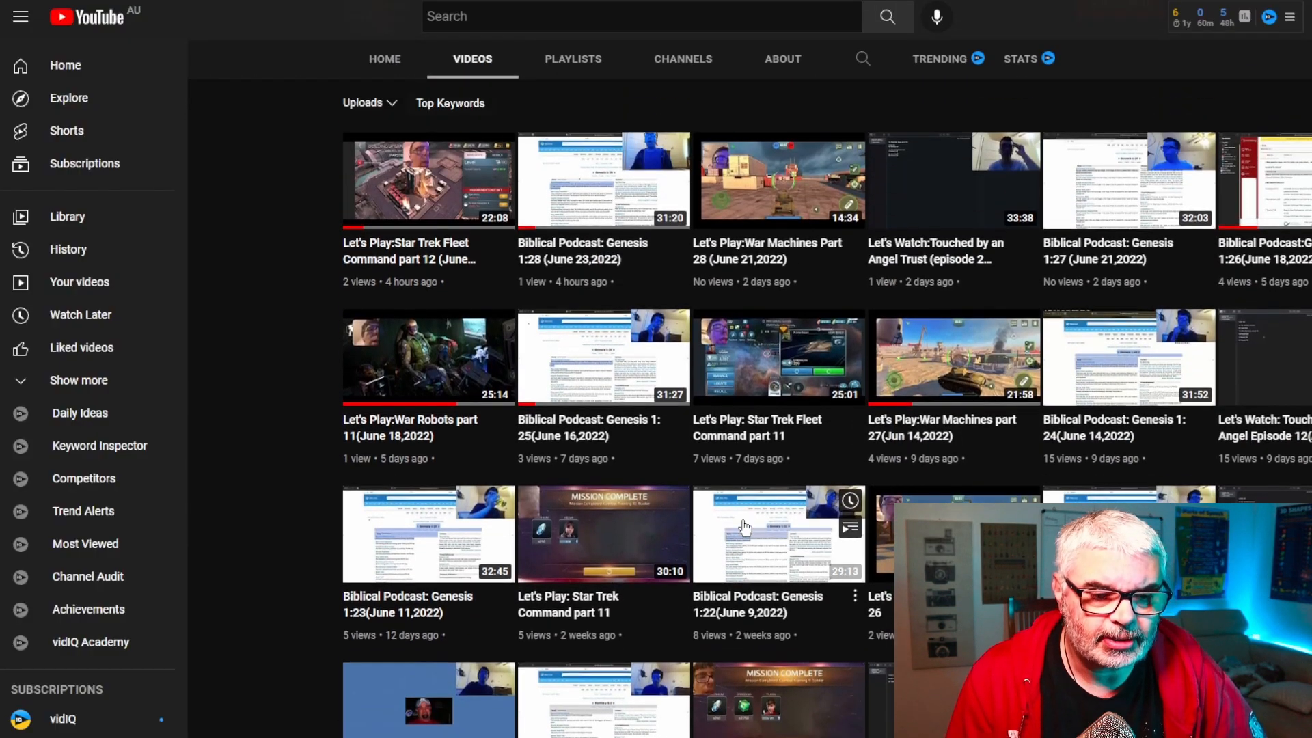
scroll(745, 527, "up", 2)
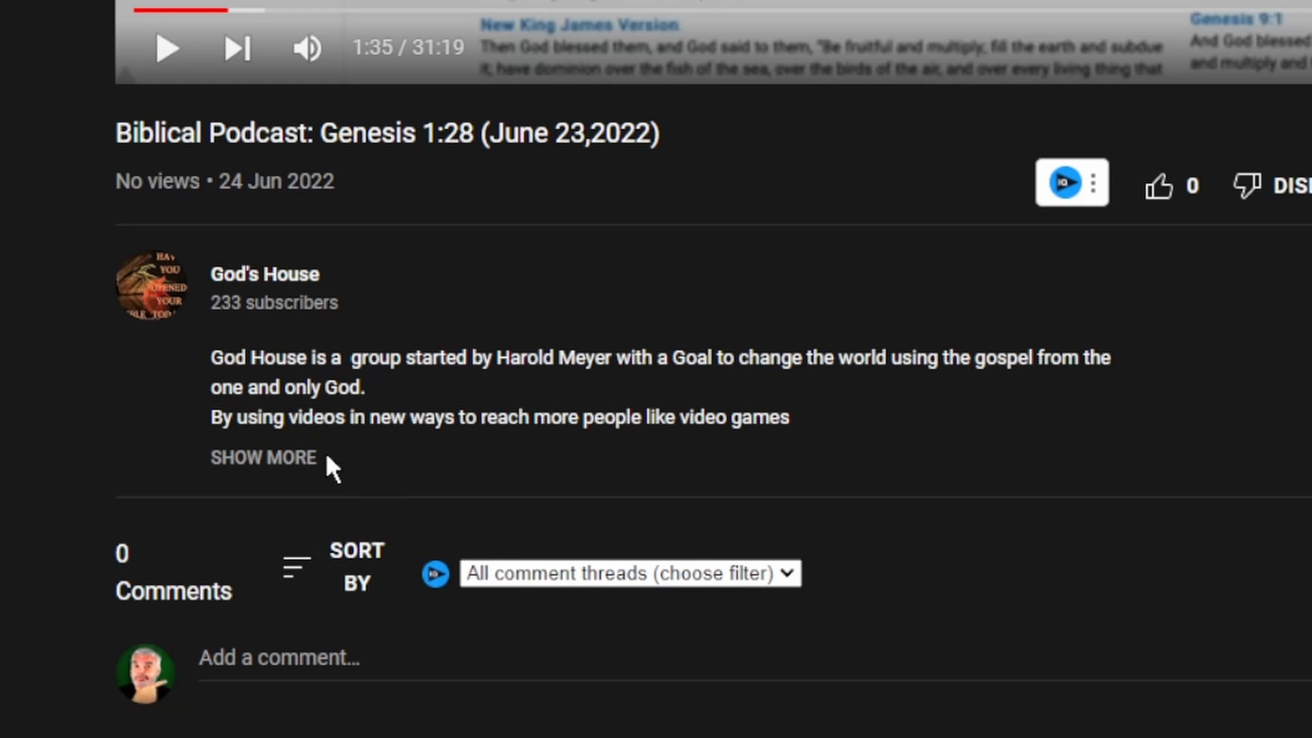
left_click(250, 464)
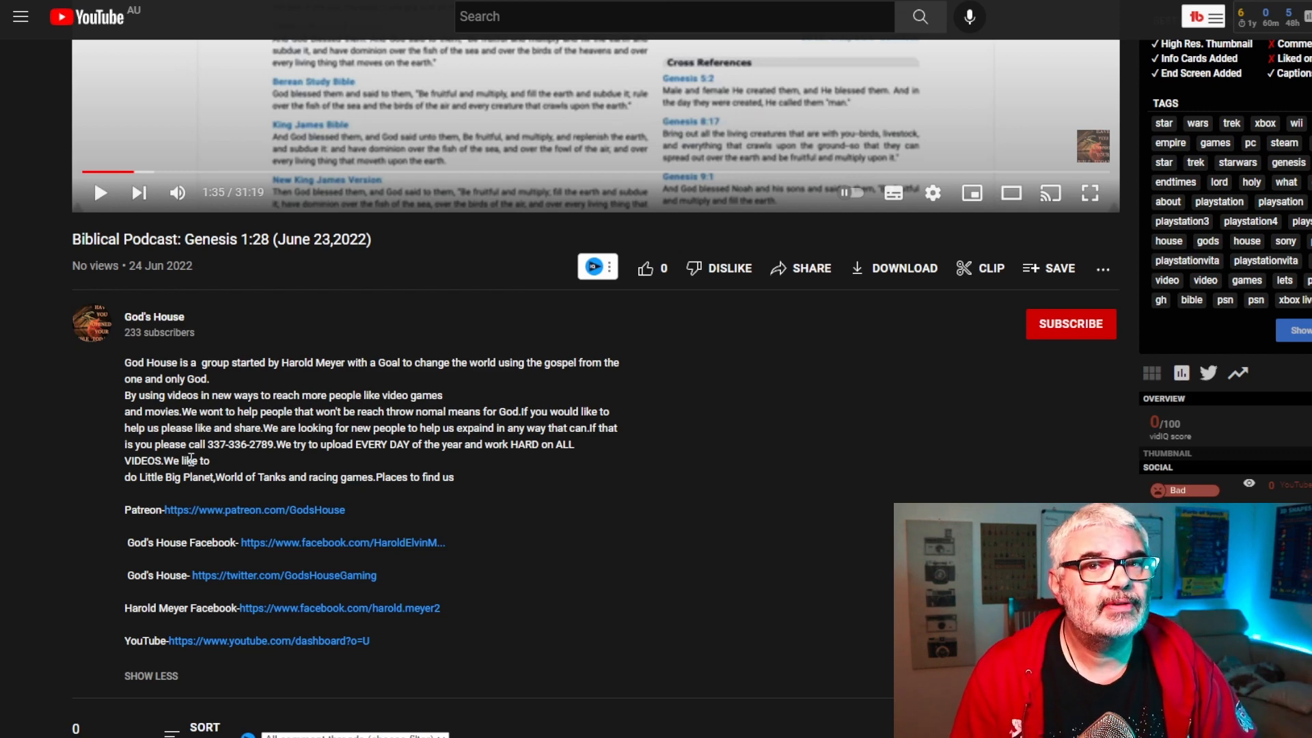
scroll(229, 448, "up", 6)
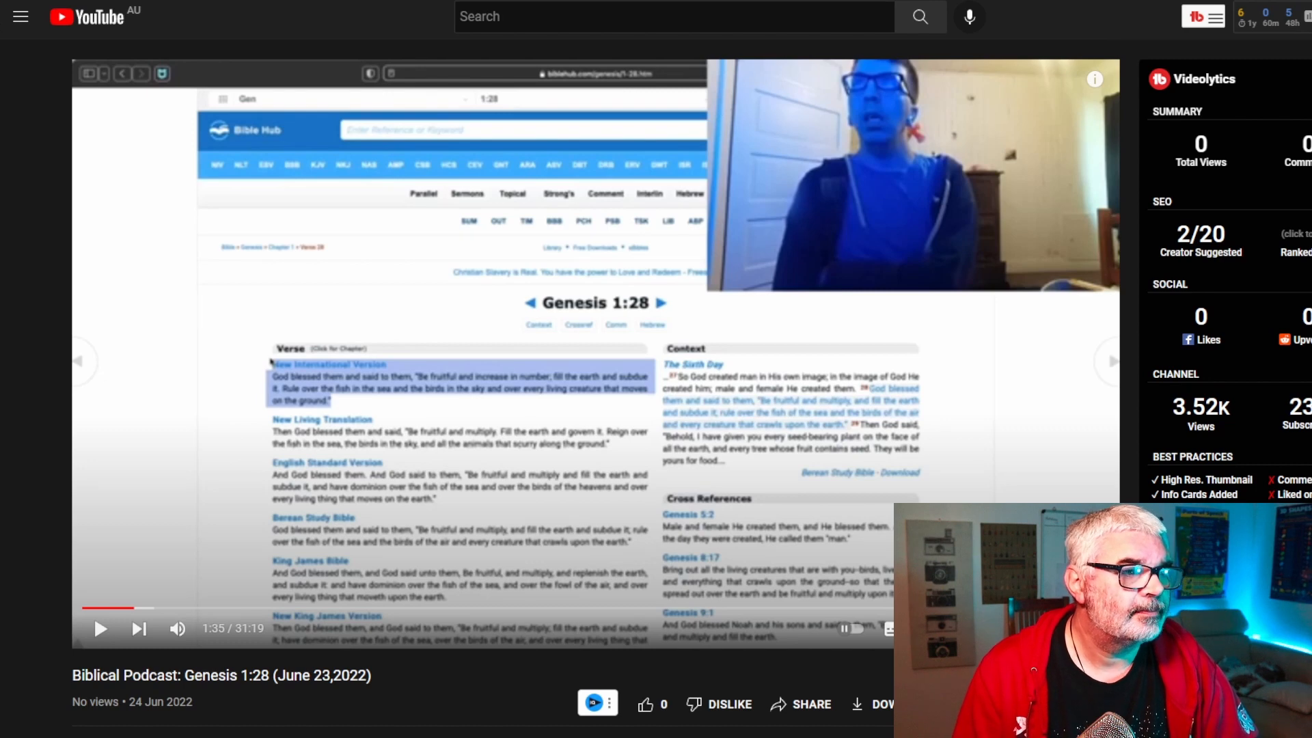
Switch to Pixlr E and create a new Wide 1080p canvas of 1920 x 1080 px
key("ctrl+Tab")
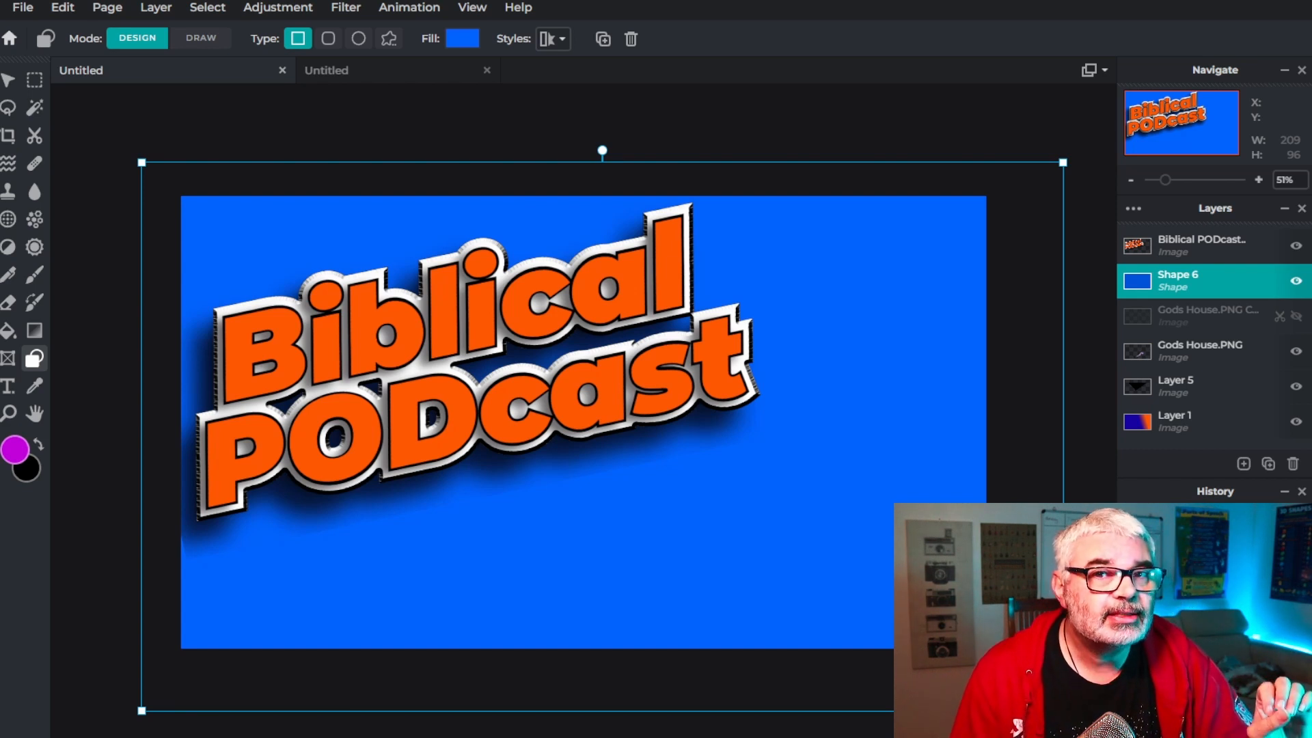
left_click(10, 39)
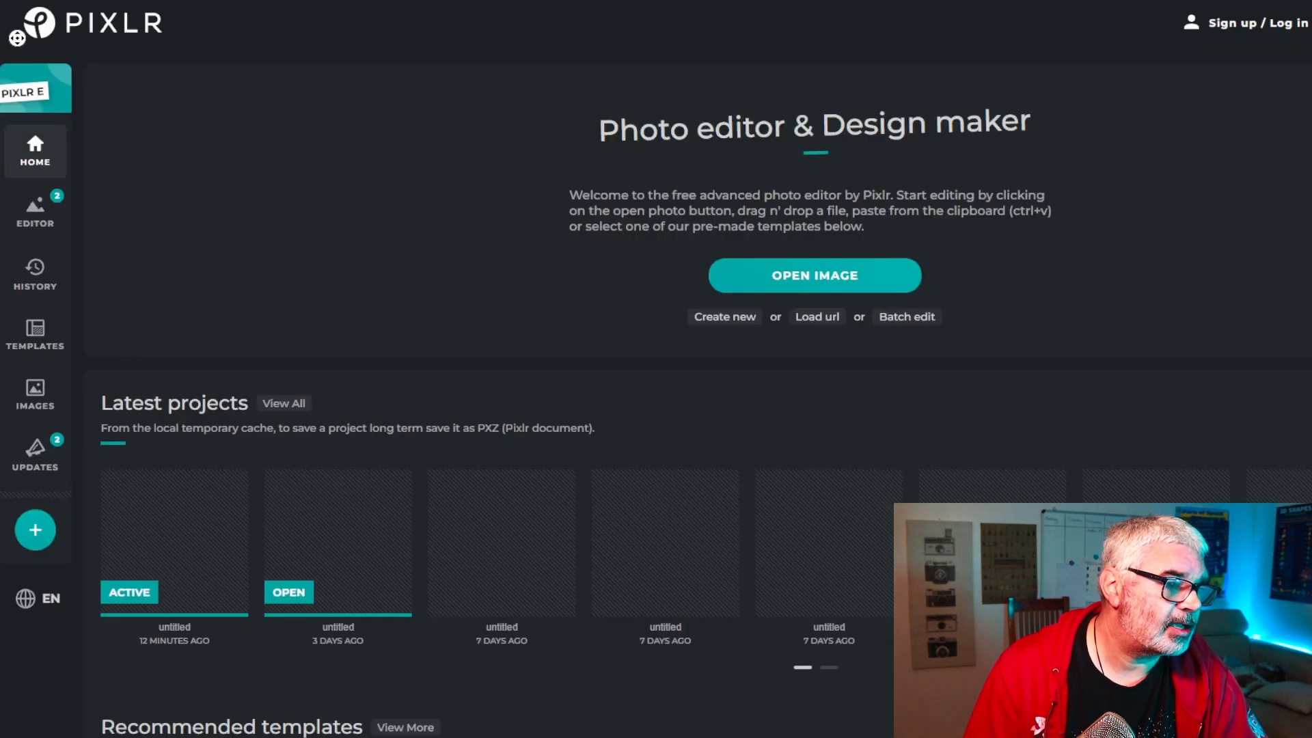
left_click(725, 317)
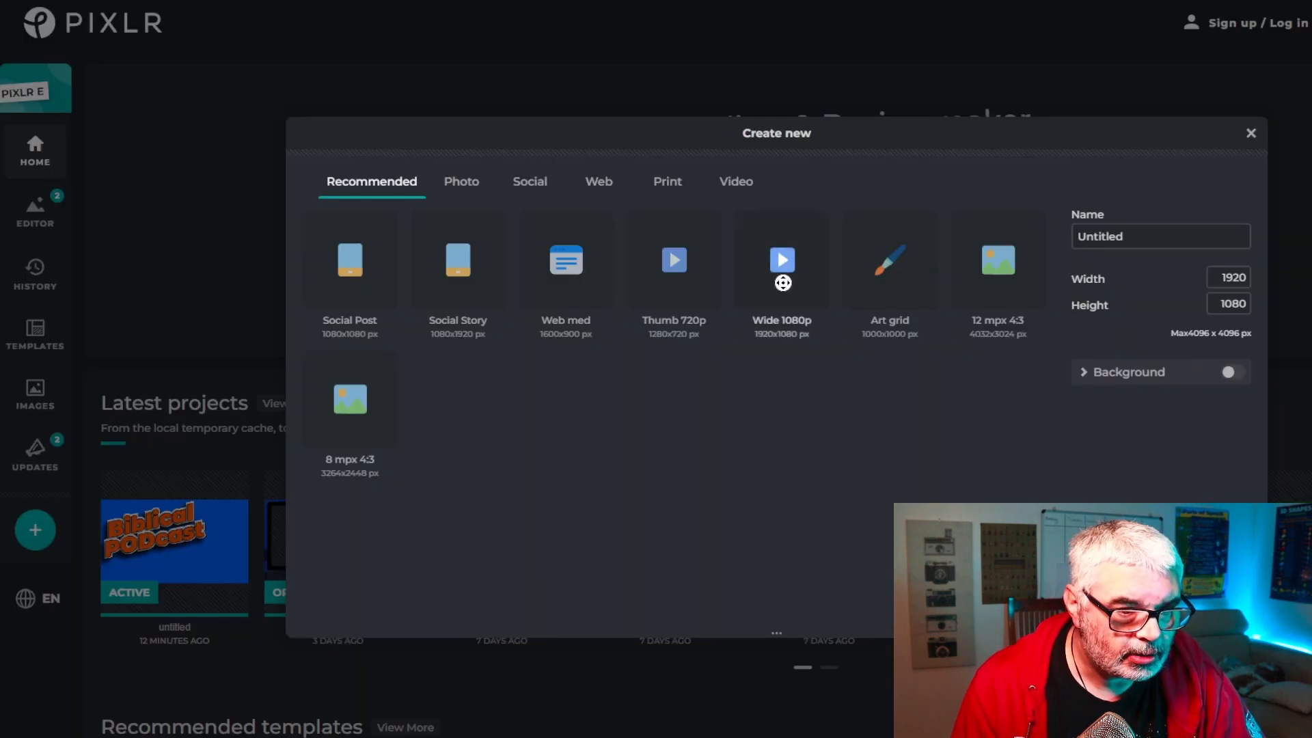
left_click(783, 282)
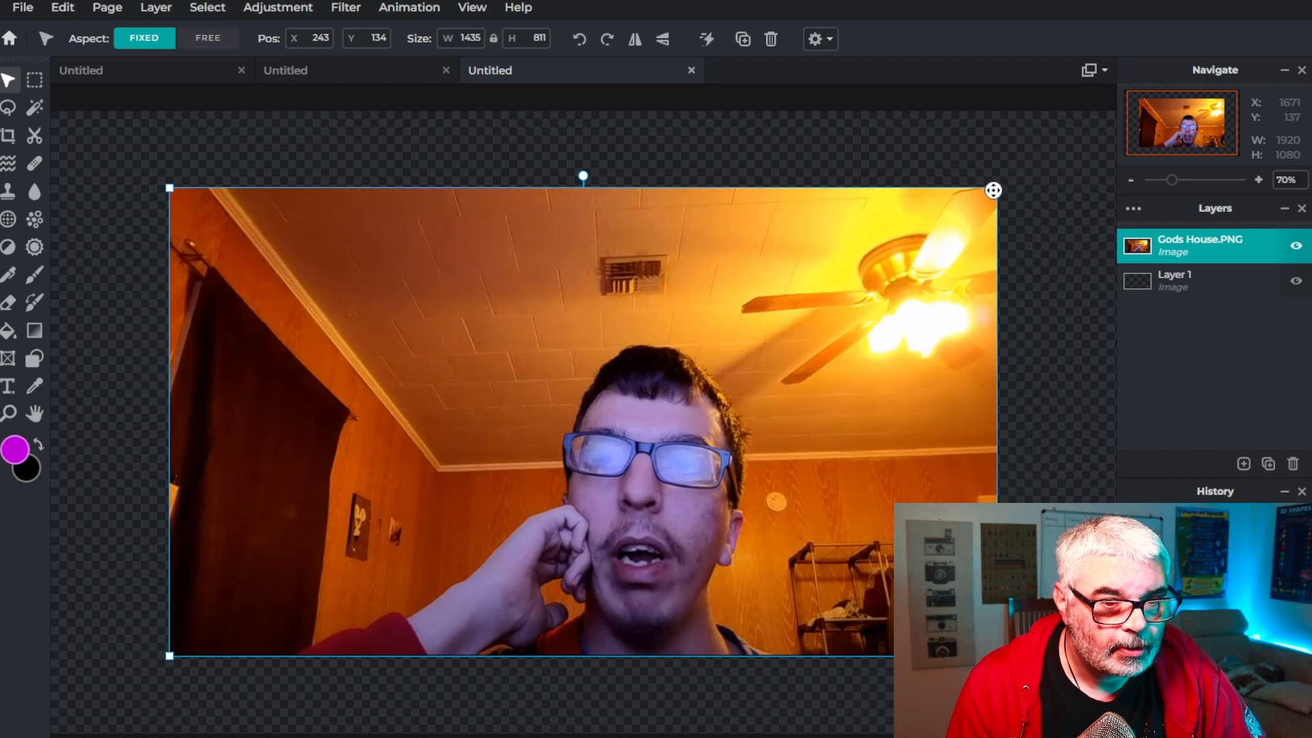
Place the Gods House.PNG photo on the canvas and resize it to about 1946 x 1099 px to fill it
left_click_drag(993, 190, 1131, 85)
left_click_drag(169, 656, 24, 735)
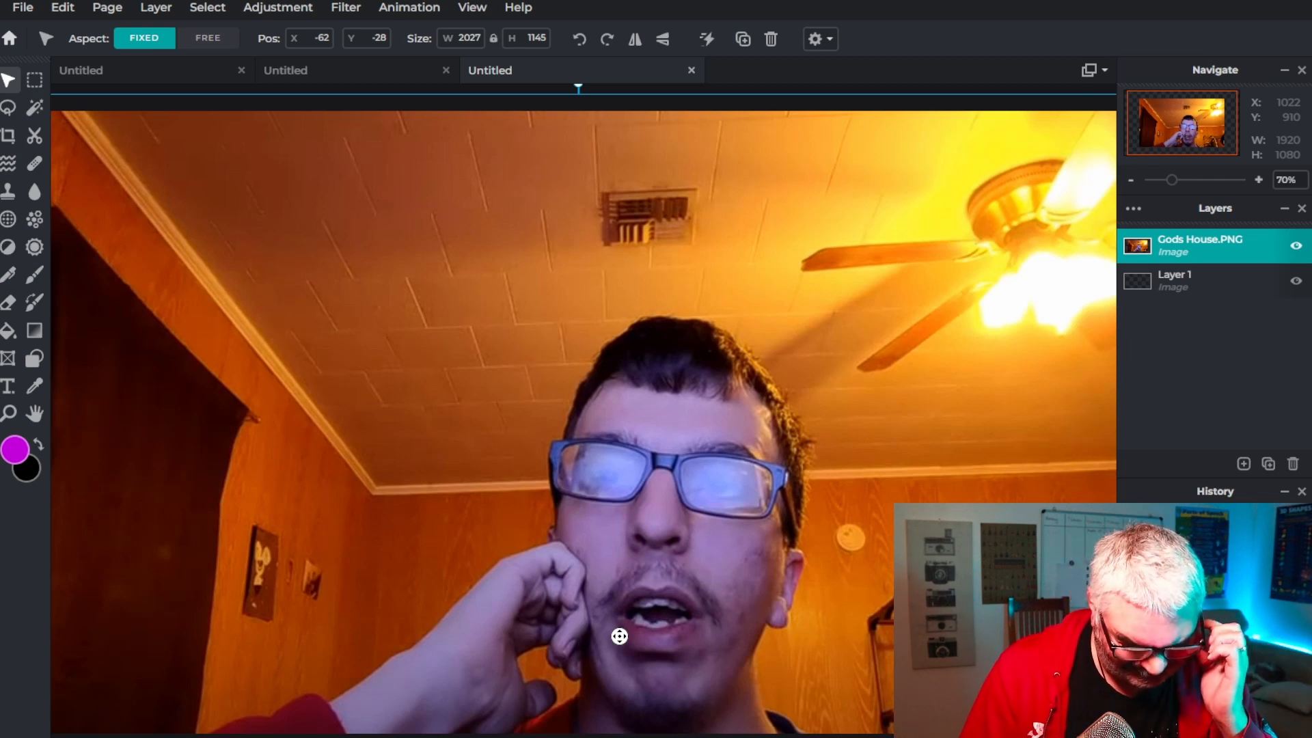
scroll(619, 636, "down", 3)
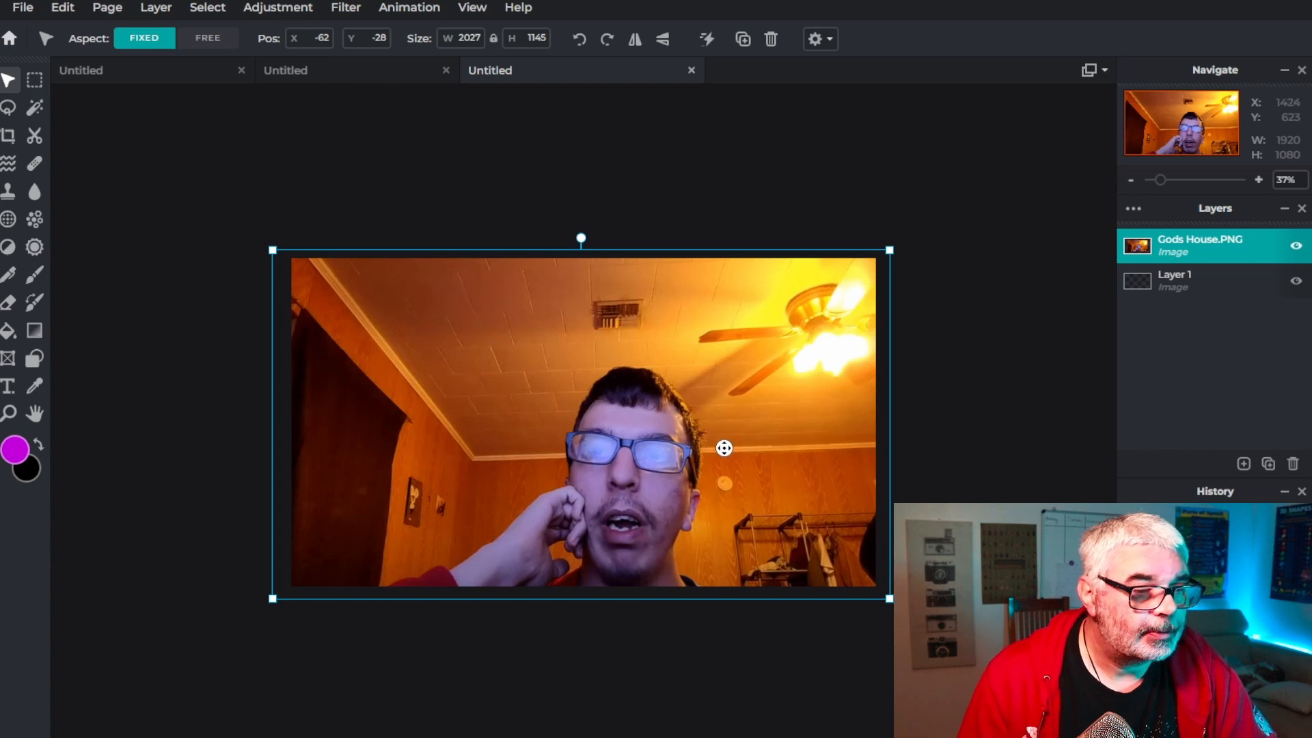
left_click_drag(777, 439, 765, 444)
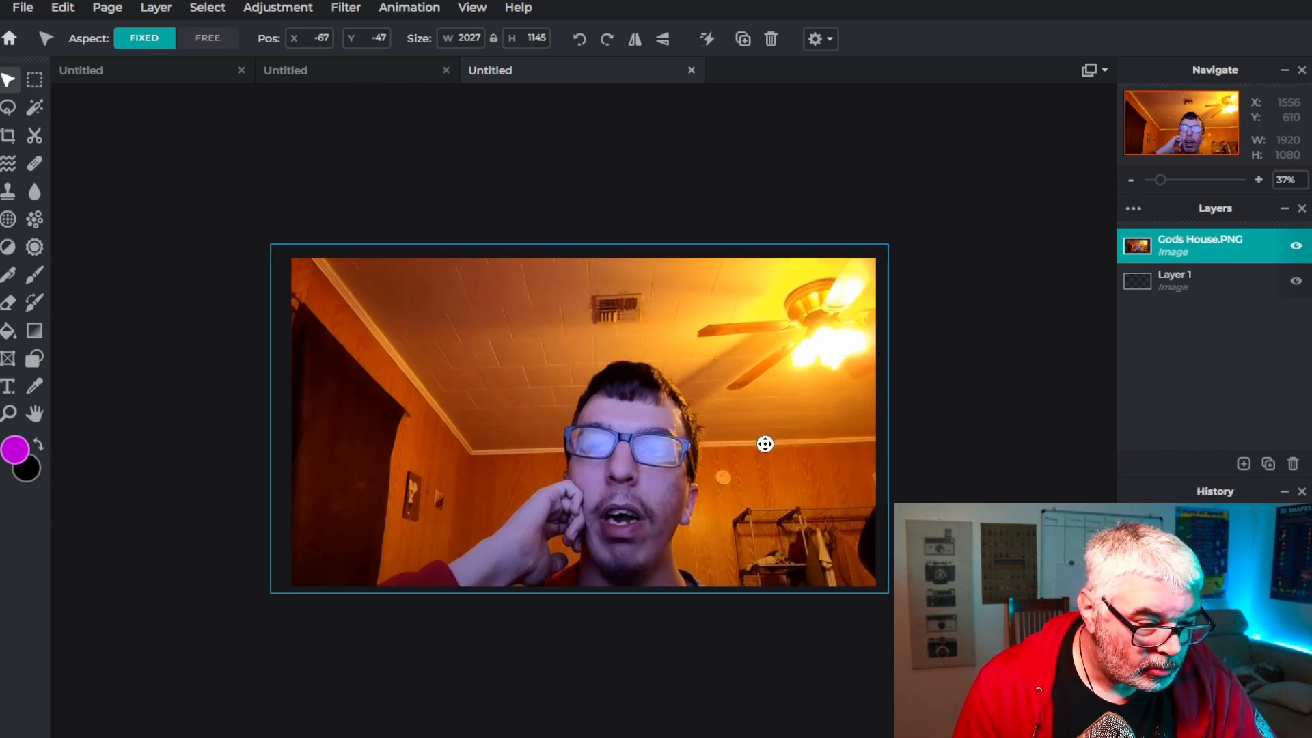
left_click(264, 249)
left_click(305, 273)
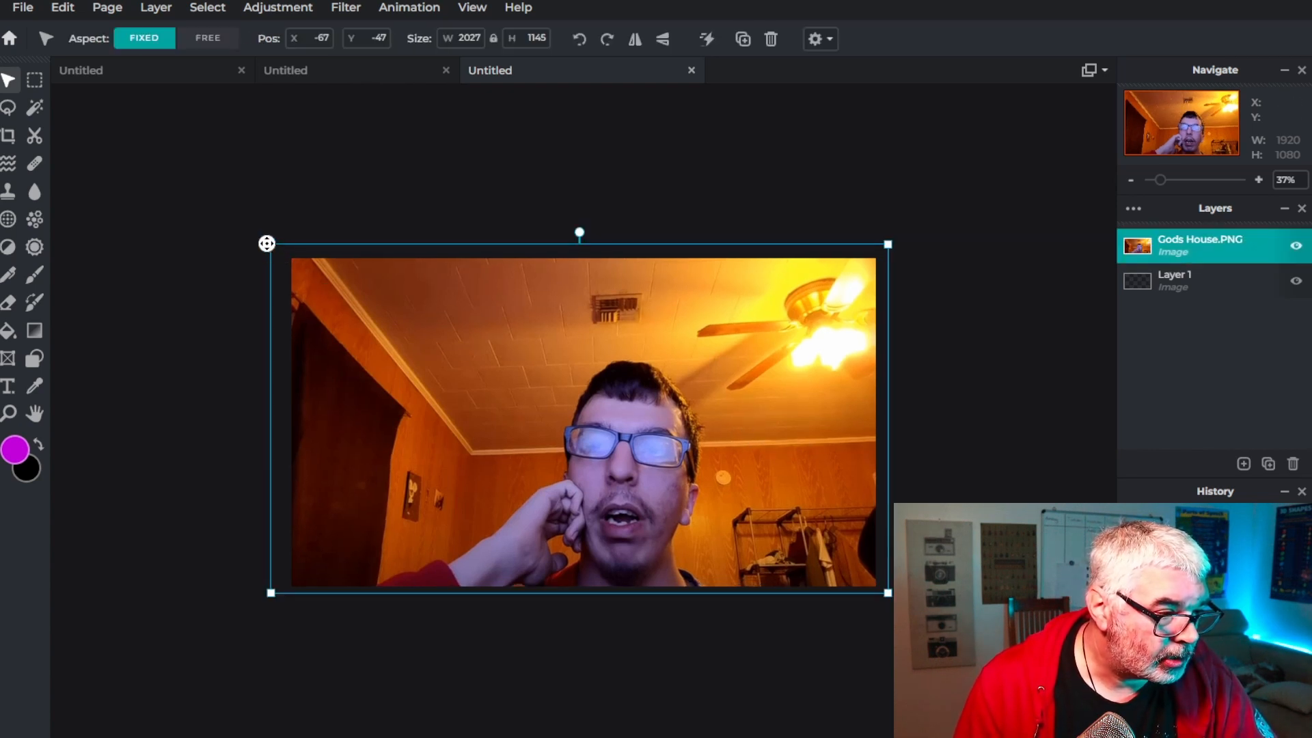
left_click_drag(266, 244, 296, 260)
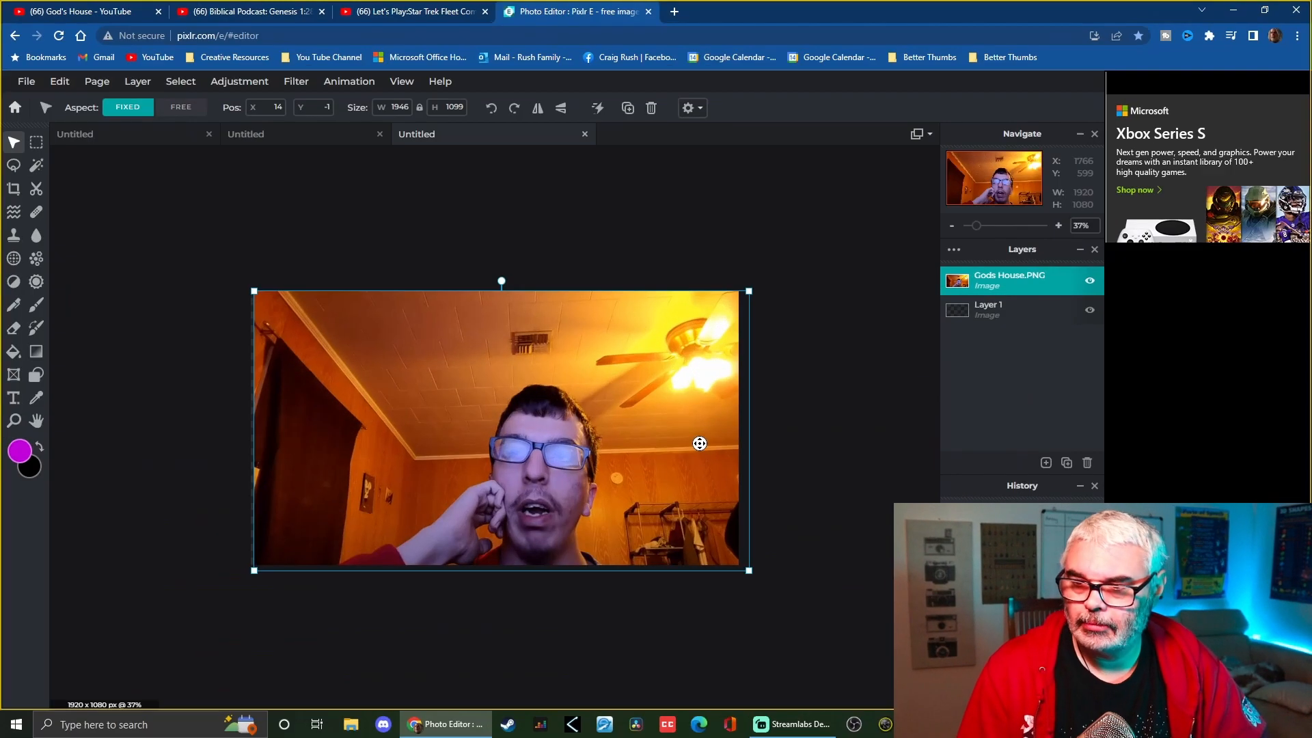
Open Pixlr's Remove Background tool from the apps menu
key("alt+d")
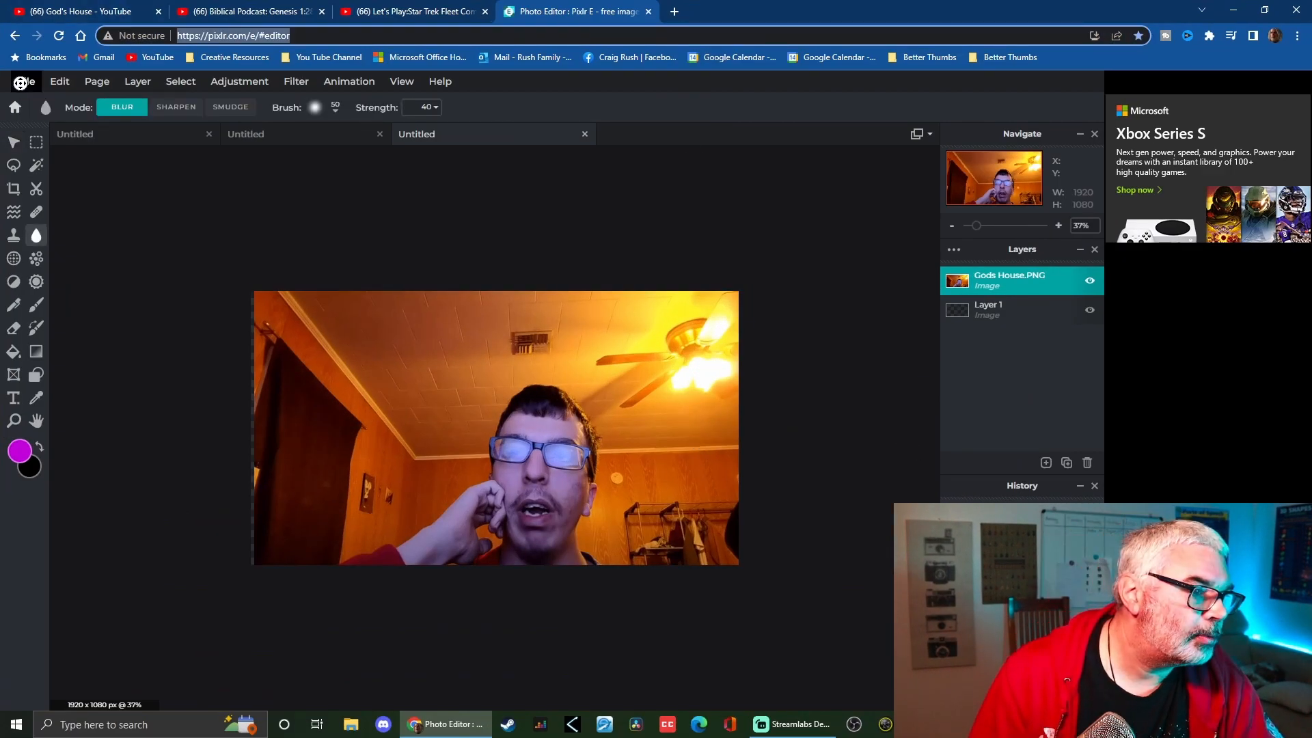
left_click(15, 108)
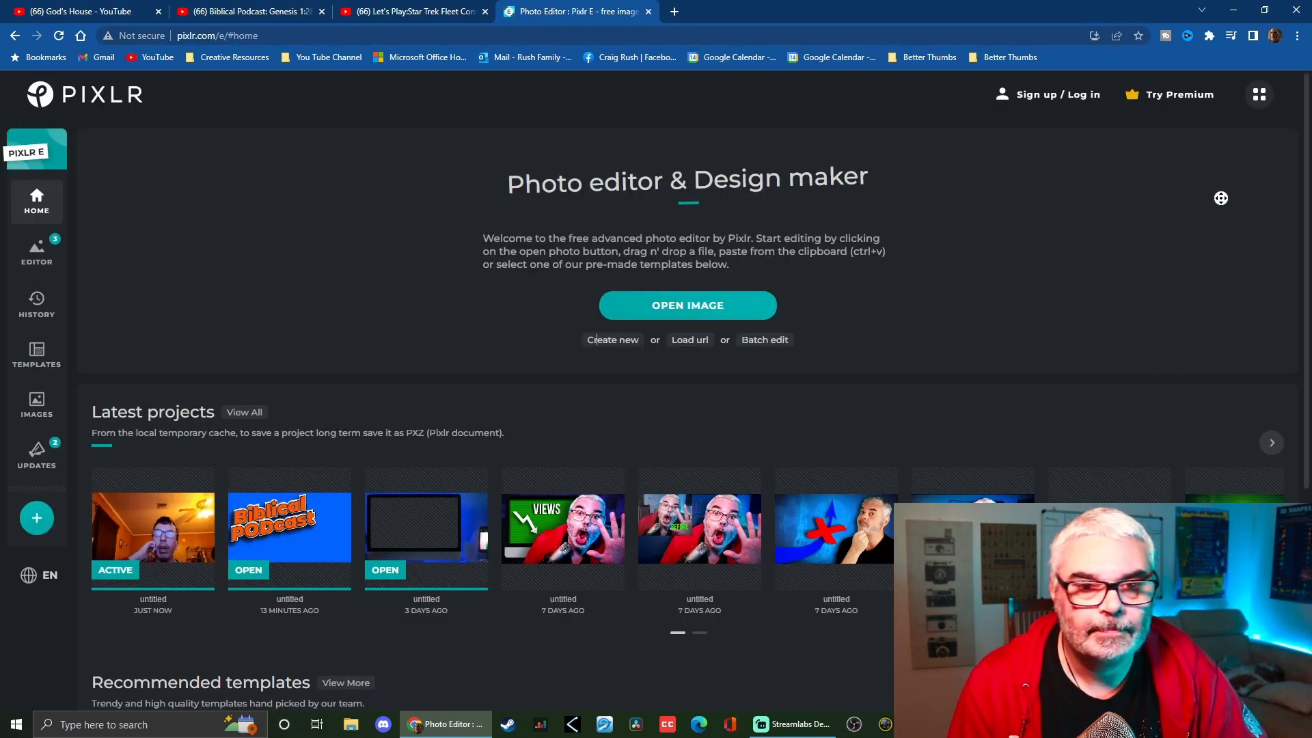
left_click(1259, 95)
left_click(1180, 169)
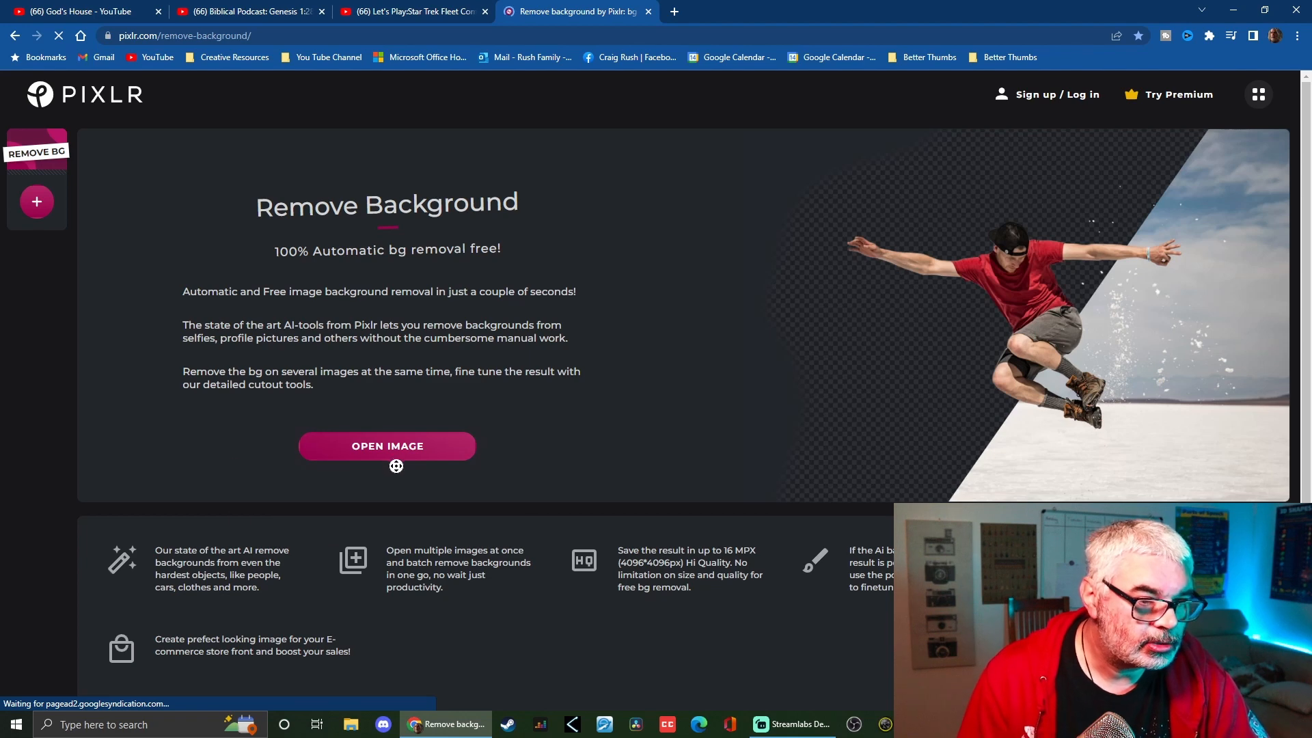
Load Gods House.PNG into Remove Background to cut out the person
left_click(387, 444)
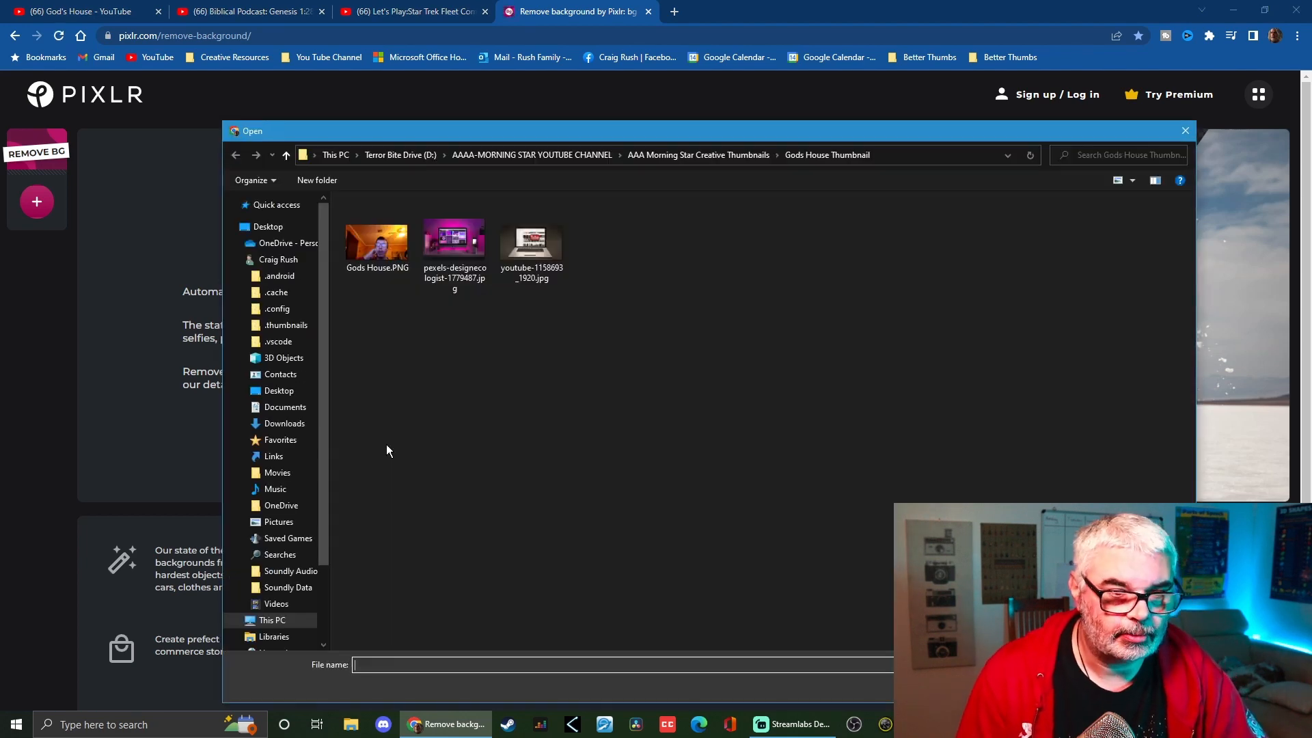
left_click(377, 239)
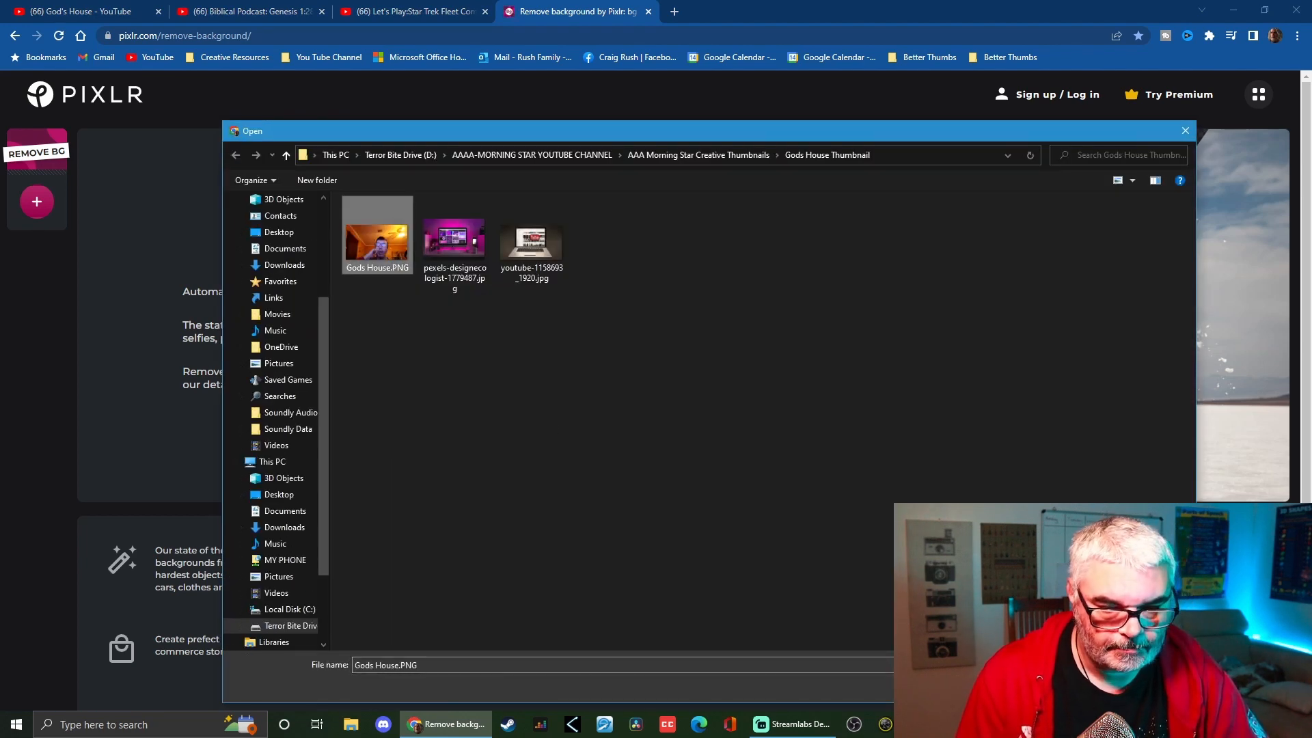
left_click(1098, 687)
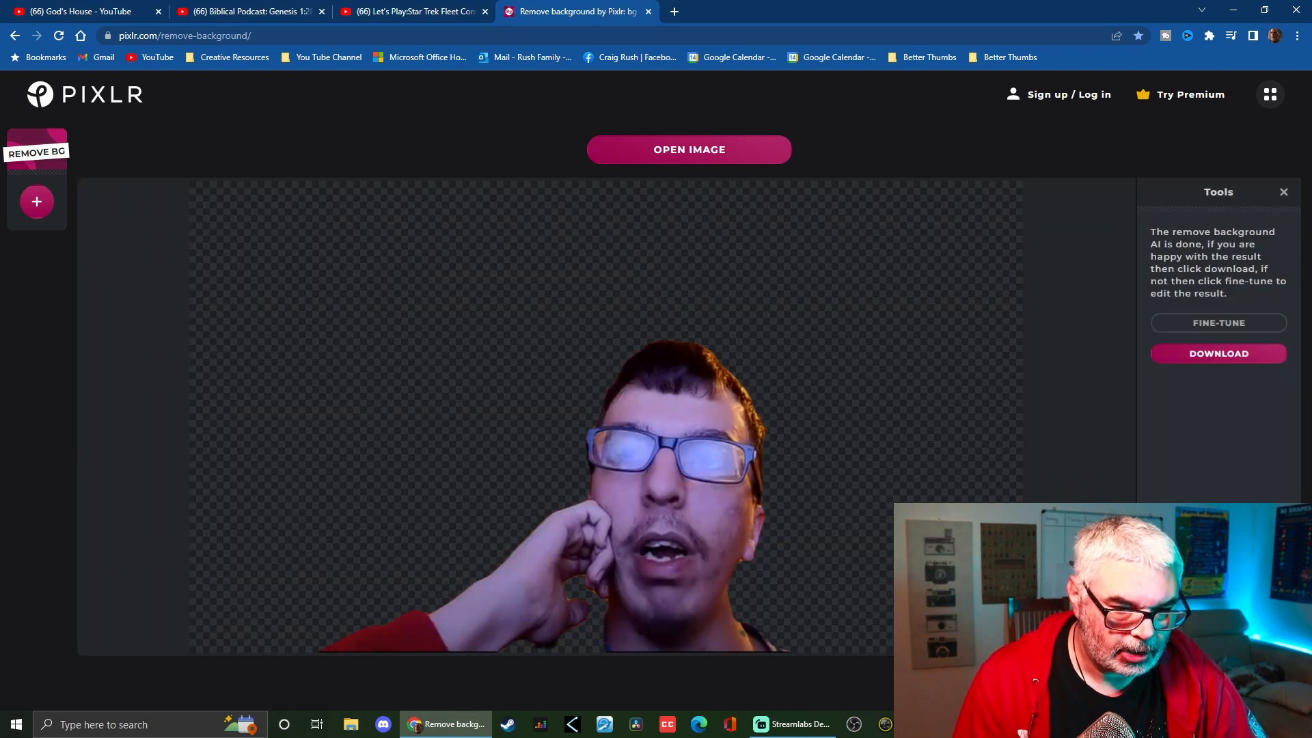
Open fine-tune, choose the Keep brush mode and set the brush size to 180px
scroll(719, 580, "down", 3)
scroll(719, 579, "up", 2)
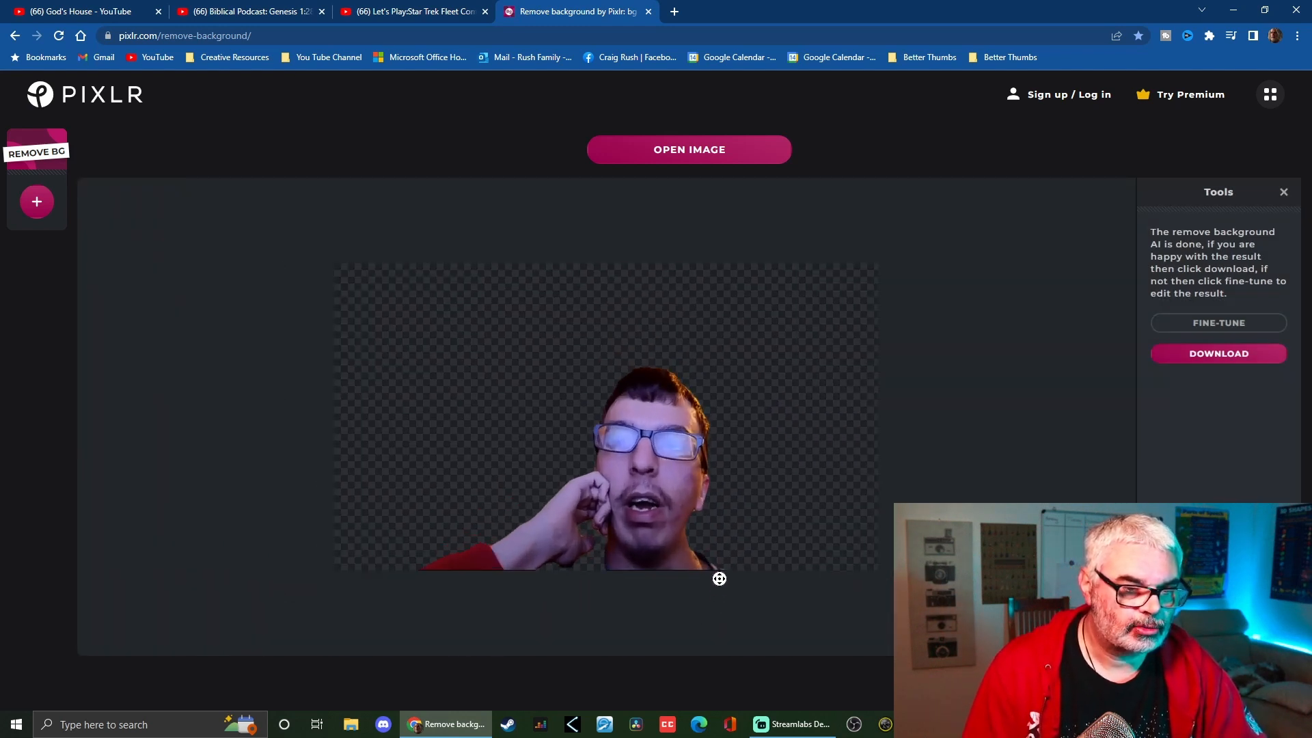
left_click(1216, 324)
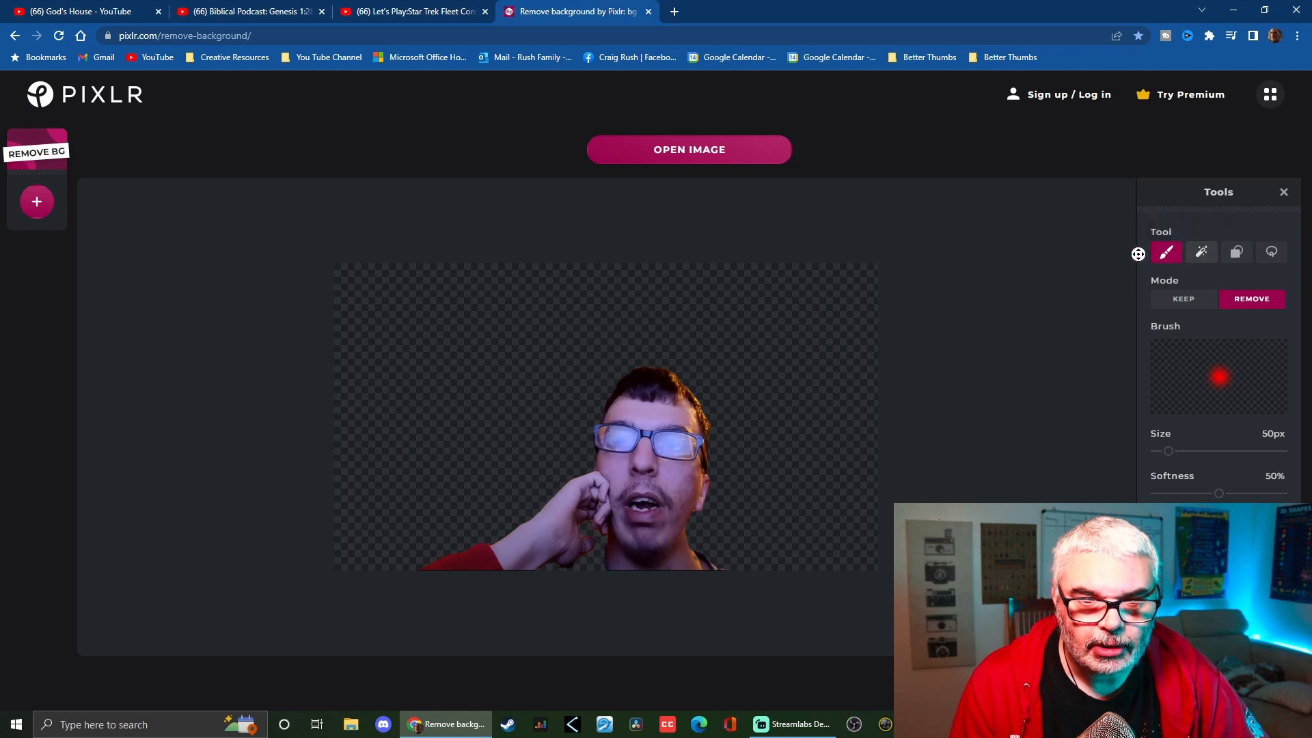
left_click(1183, 302)
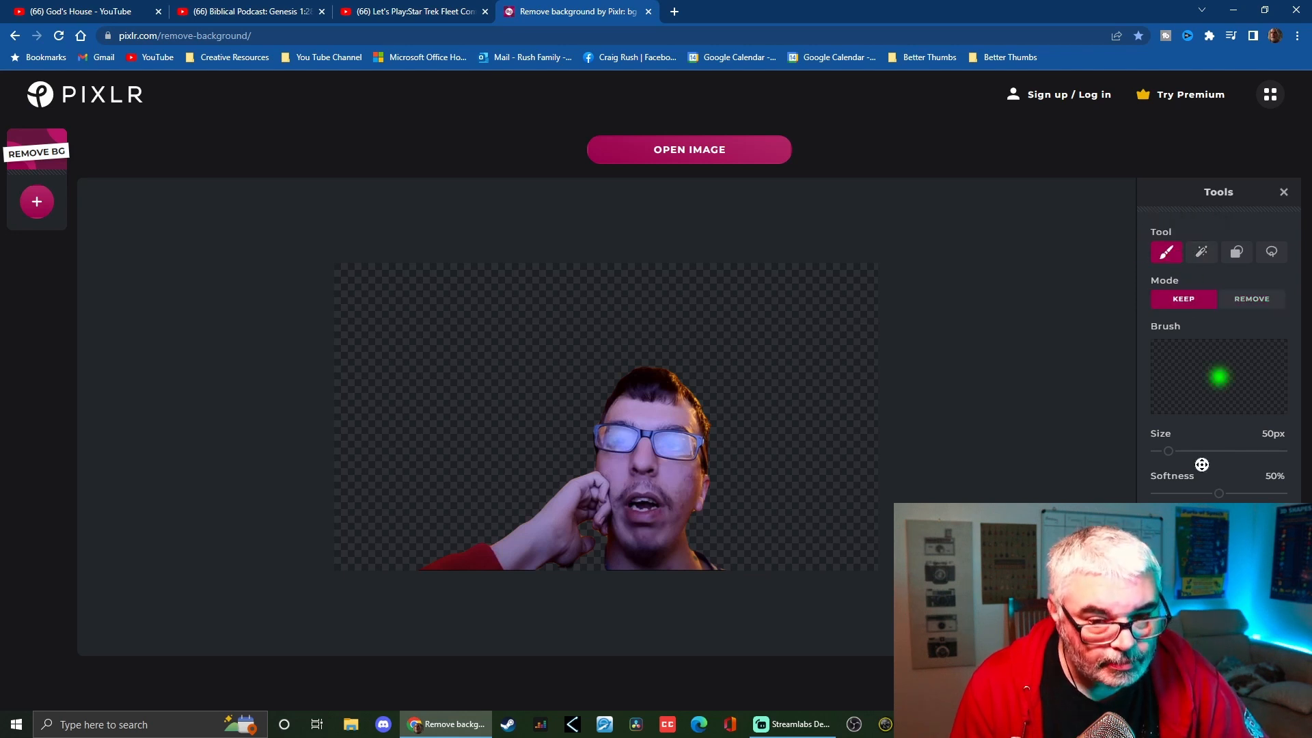
left_click_drag(1168, 456, 1202, 452)
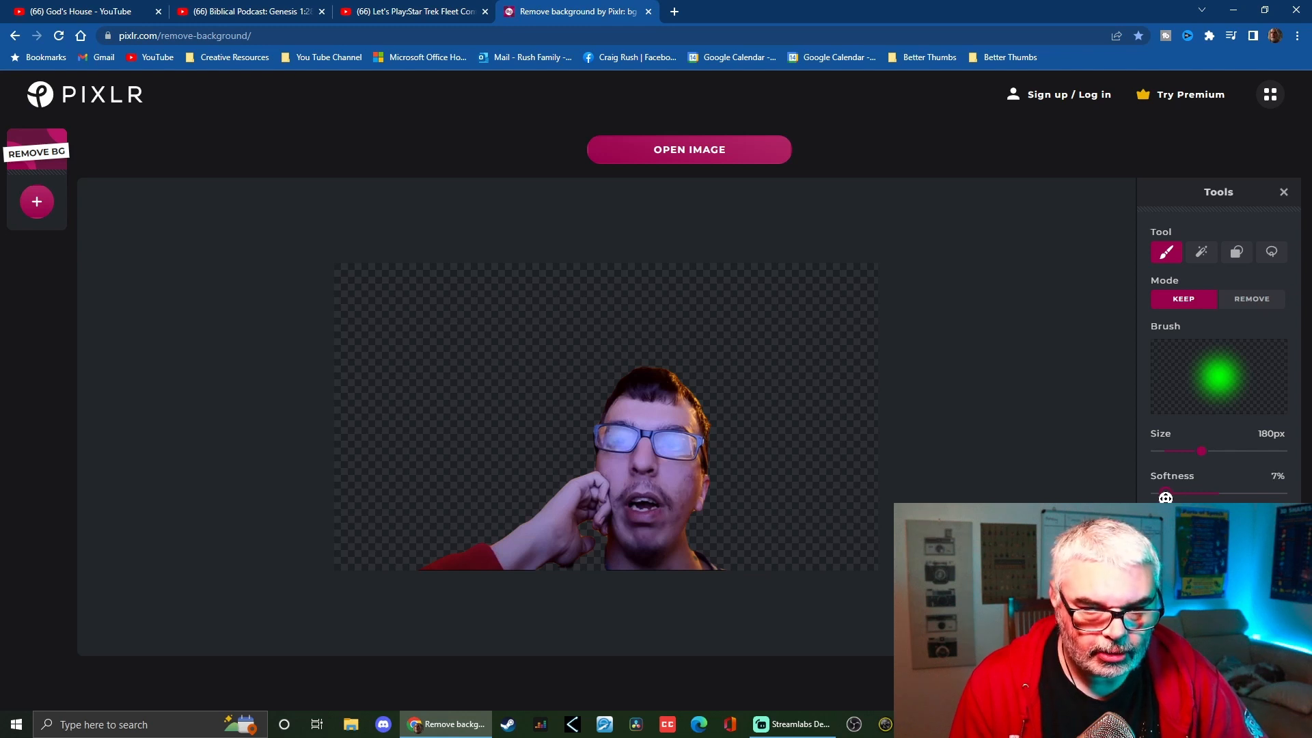
scroll(594, 574, "up", 2)
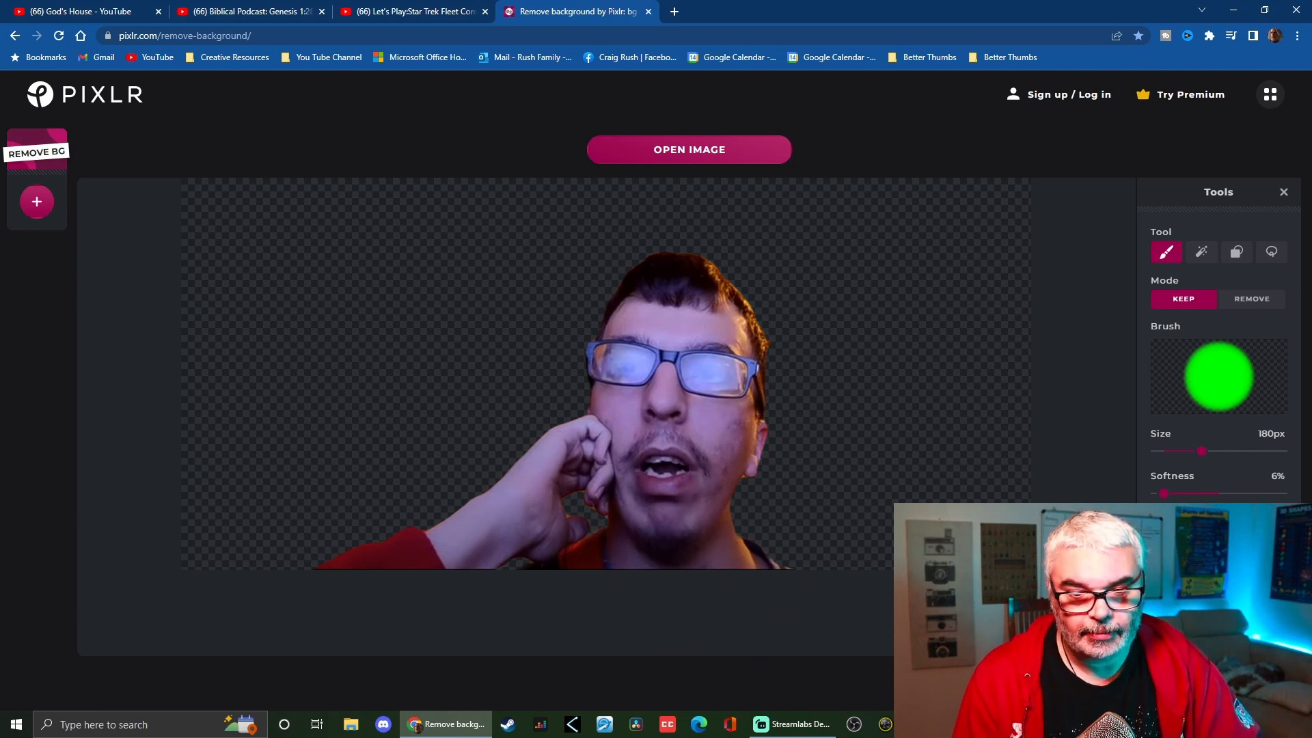
Download the cutout as a PNG file named after the person in the photo
left_click(1230, 683)
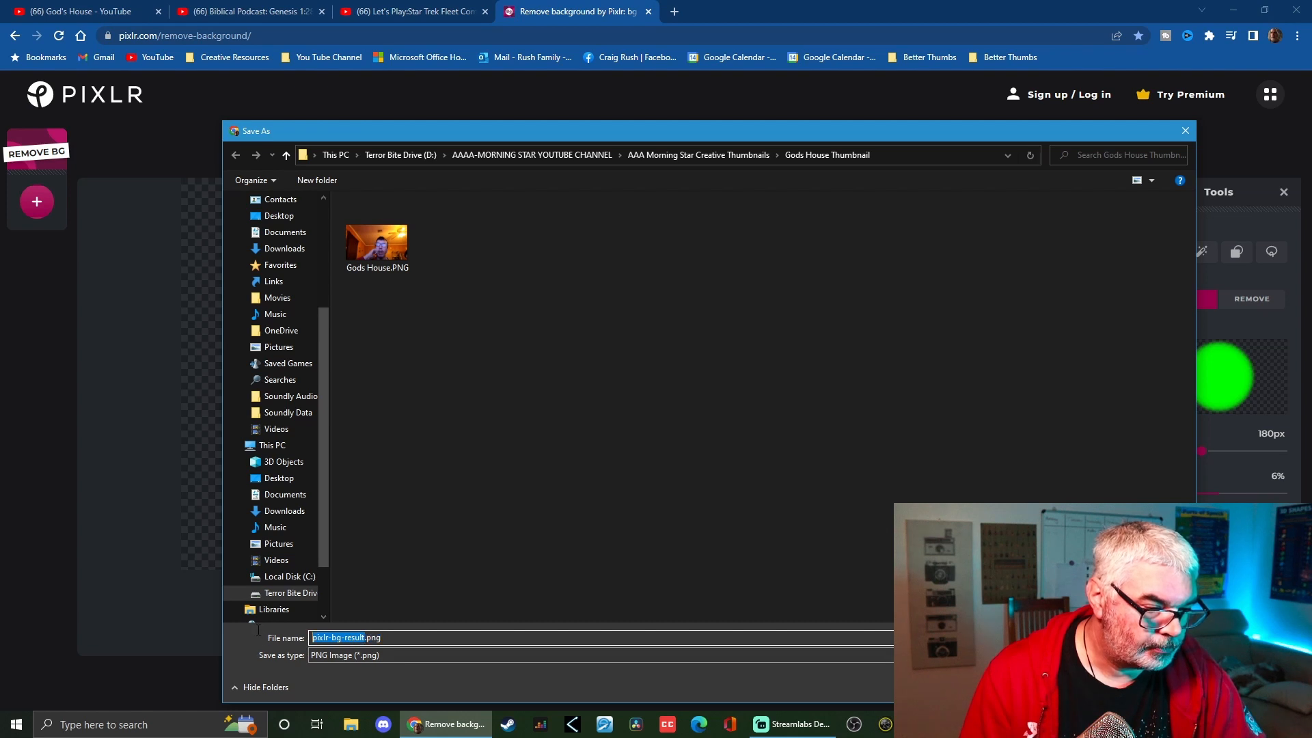
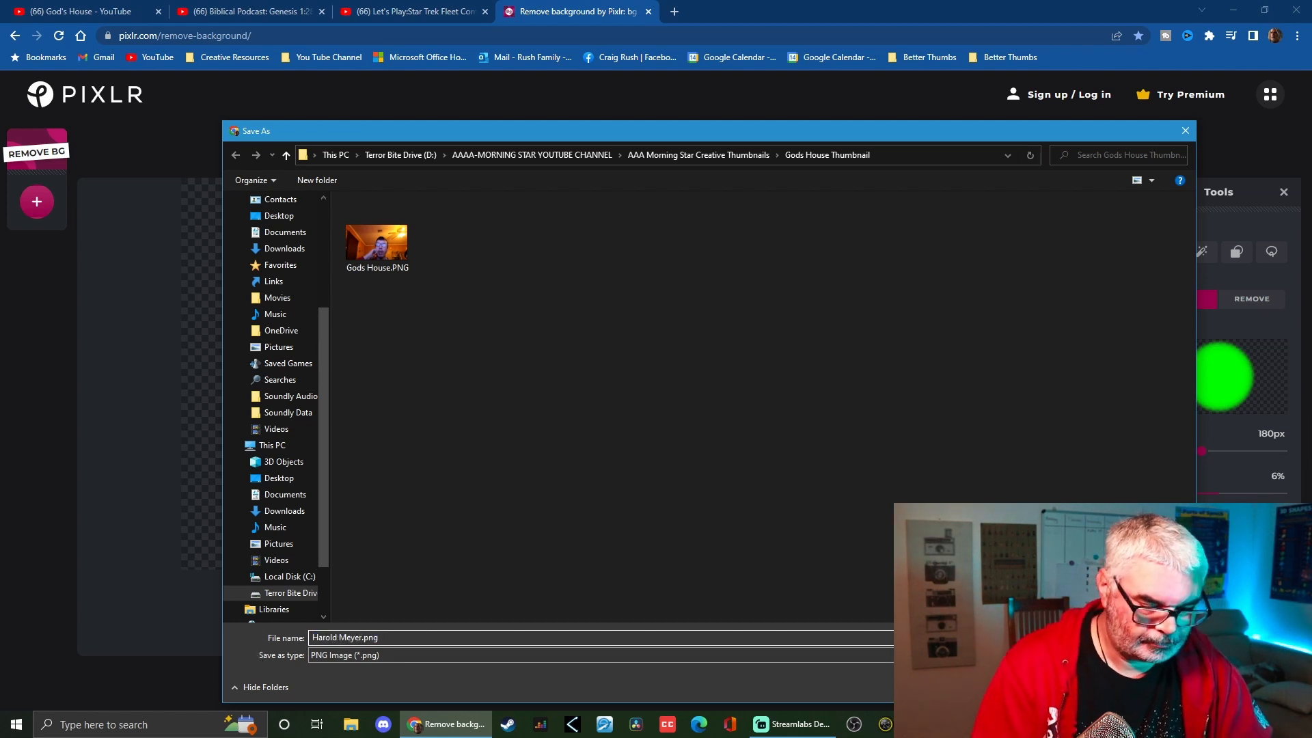
key("Return")
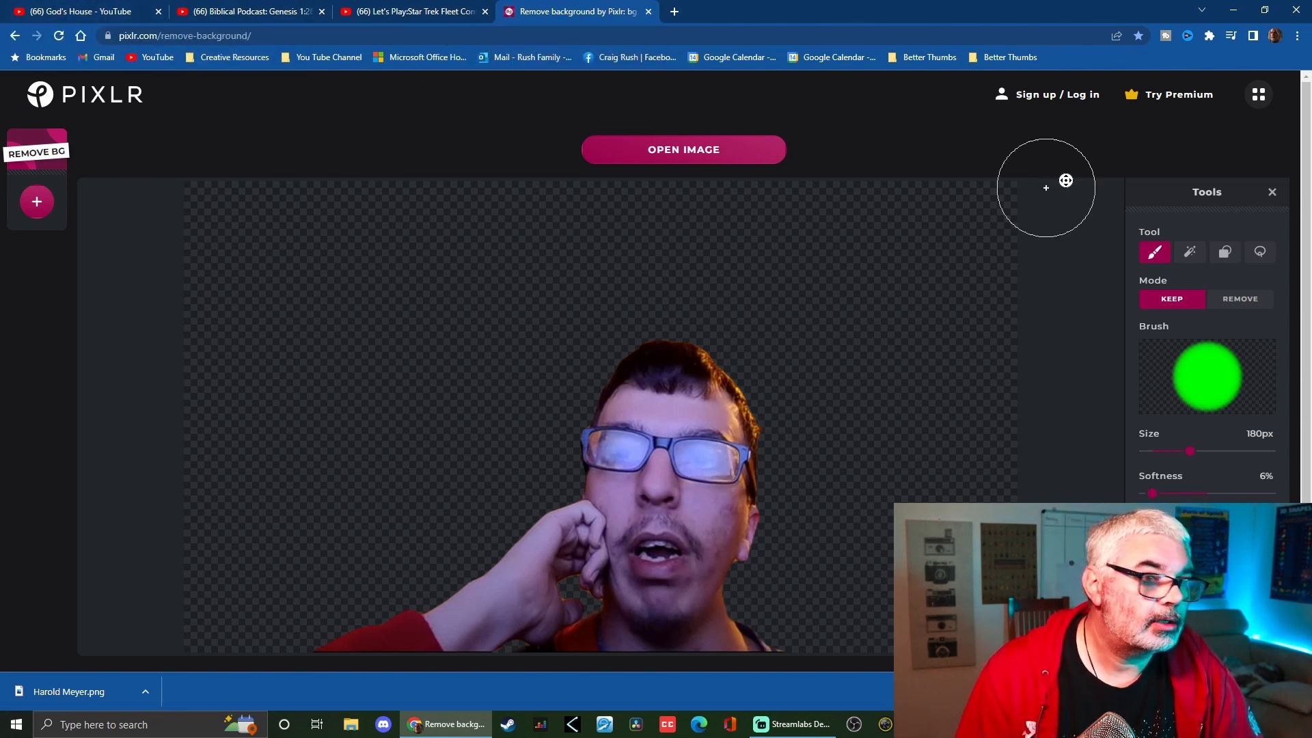
Return to Pixlr E and reopen the most recent untitled project
left_click(1259, 94)
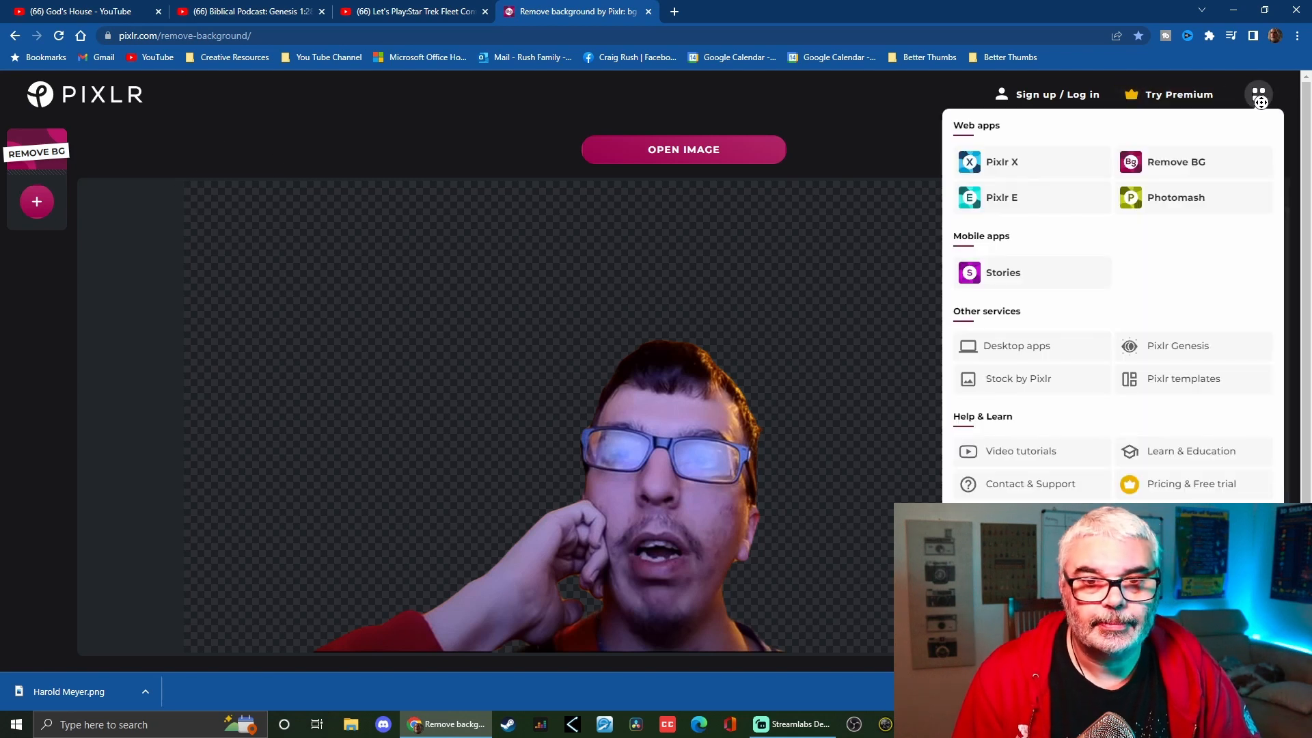
left_click(1015, 205)
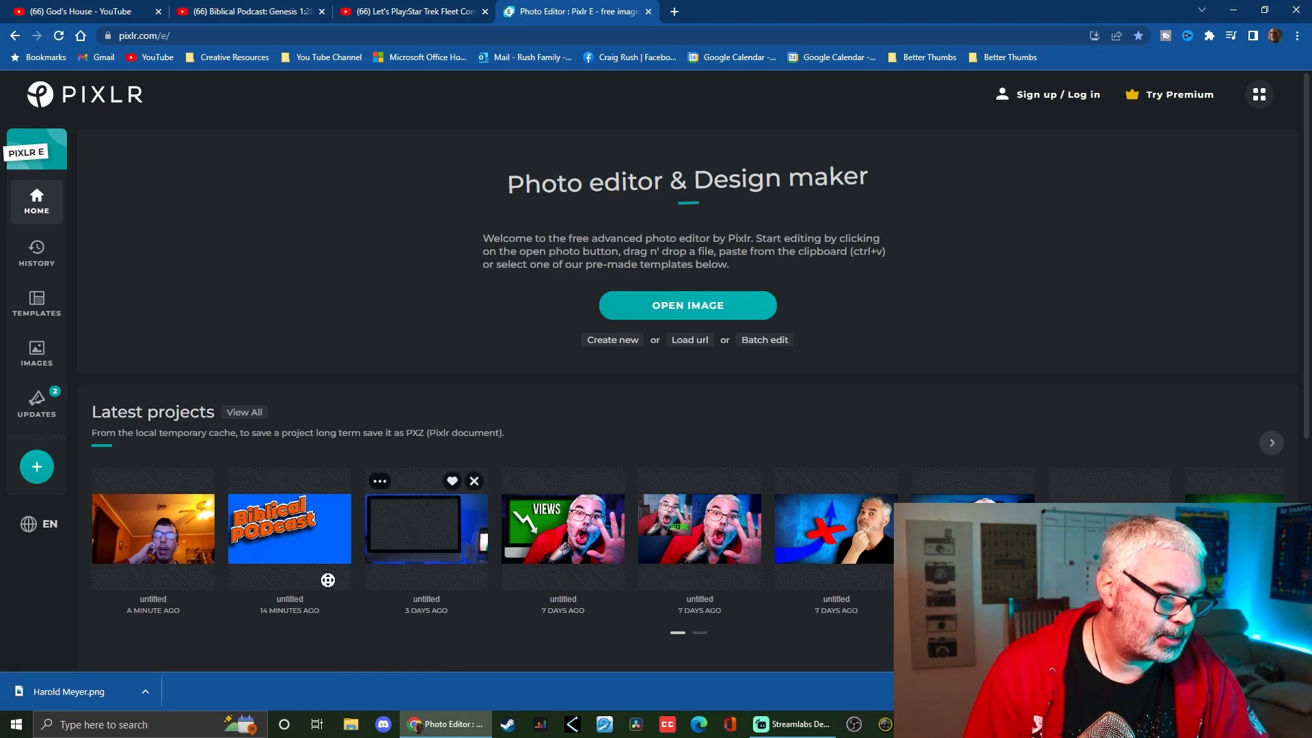
left_click(151, 546)
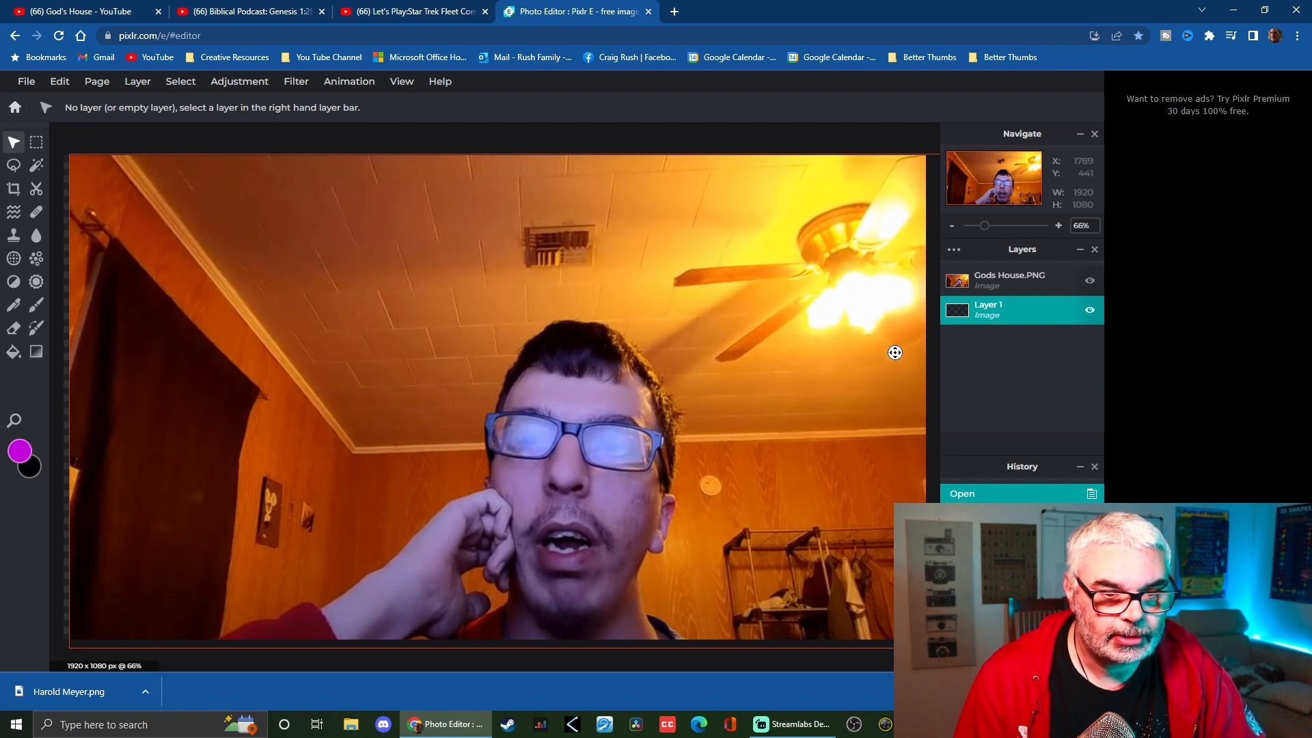
Delete the Gods House.PNG layer from the project
left_click(1090, 280)
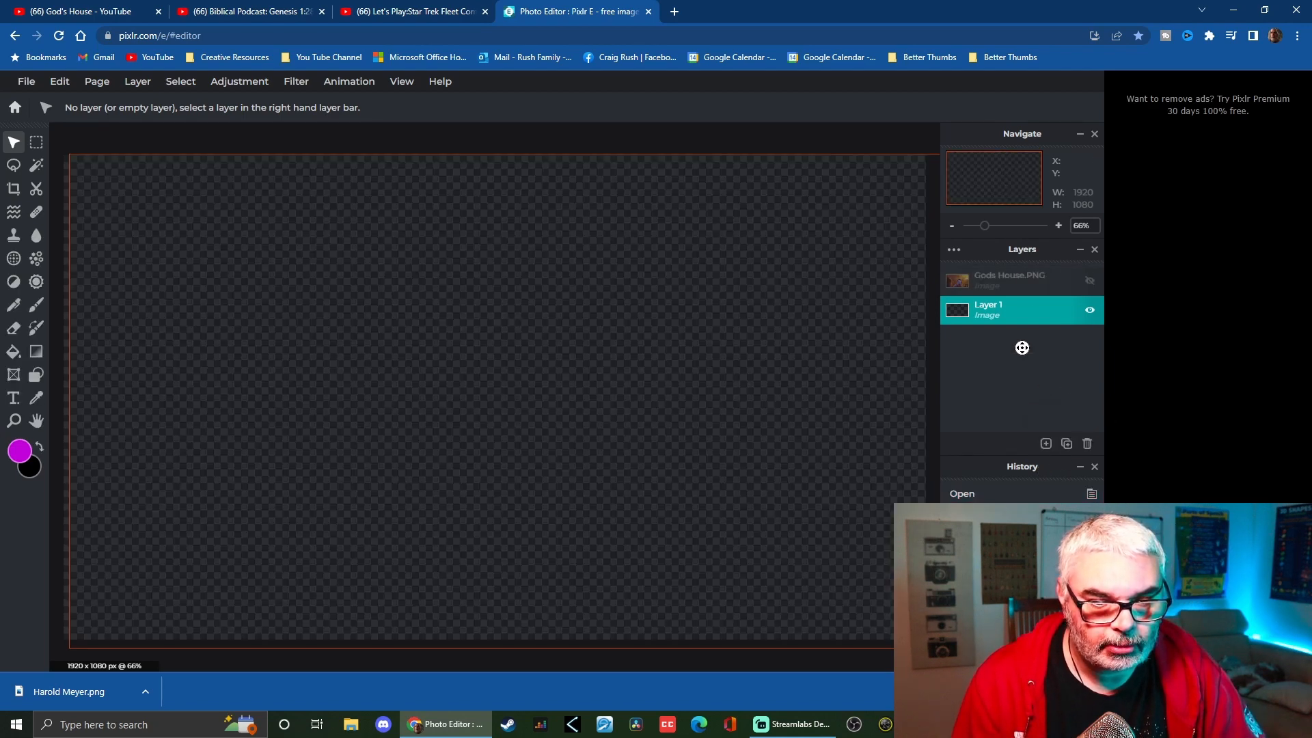
left_click(1073, 281)
left_click(1090, 281)
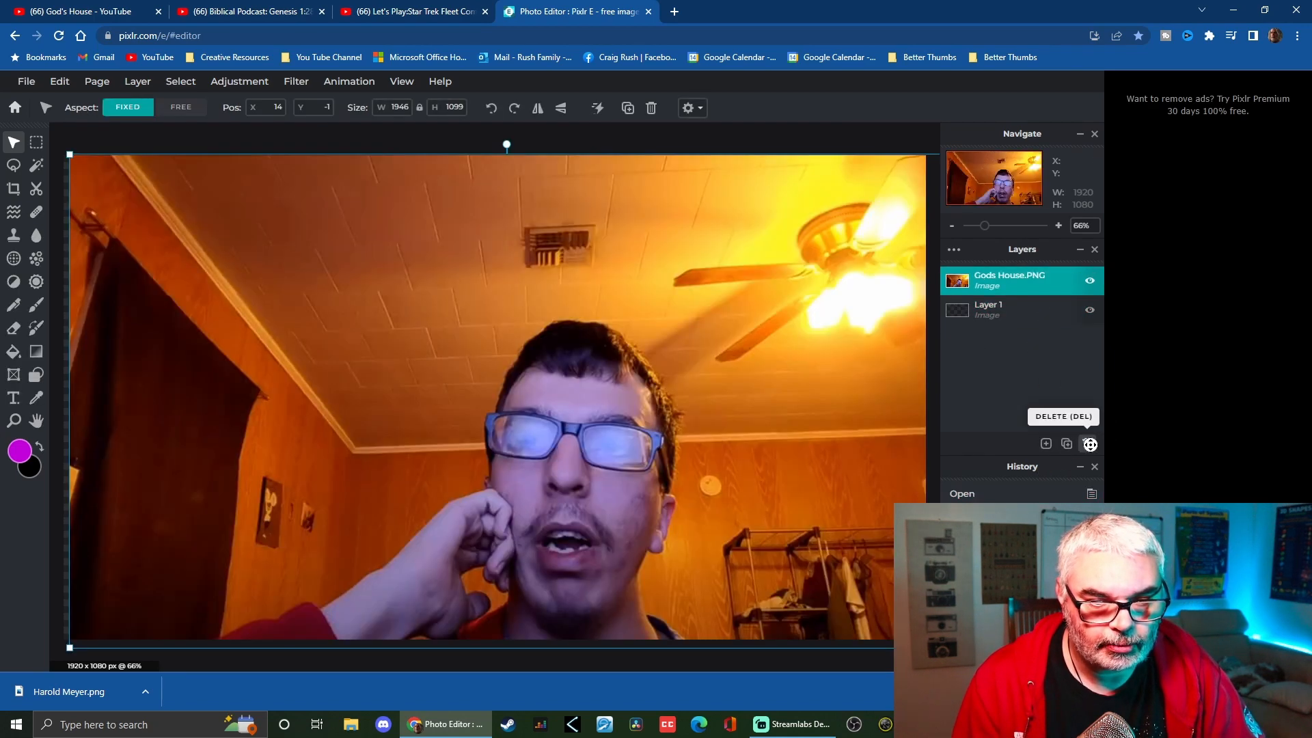
left_click(1090, 444)
left_click(1045, 444)
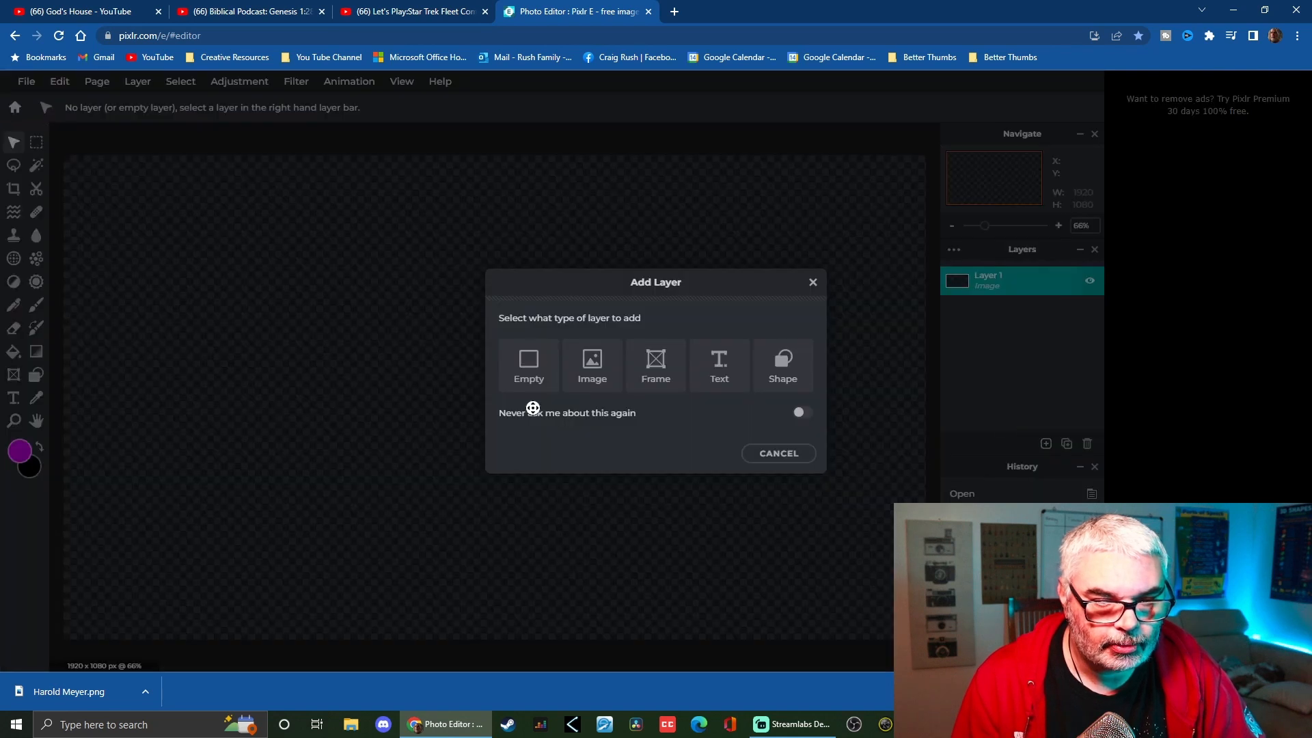
left_click(586, 366)
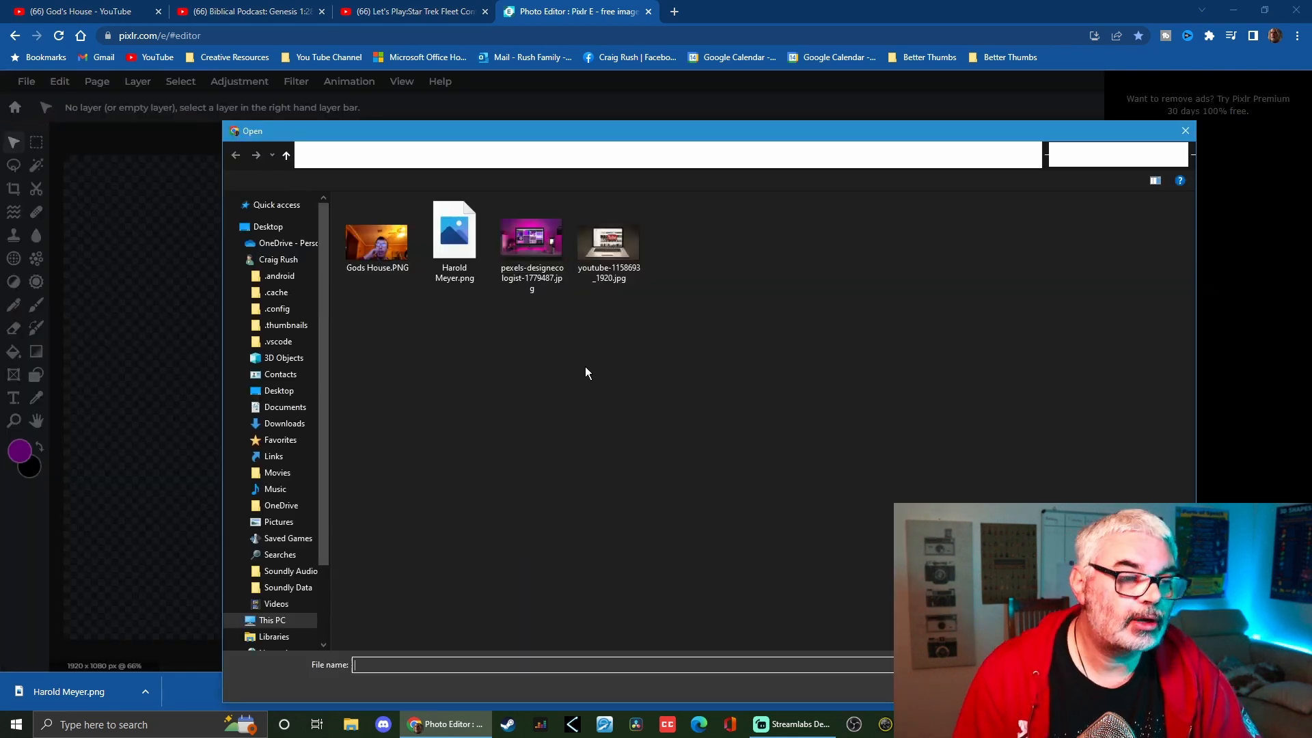
left_click(450, 248)
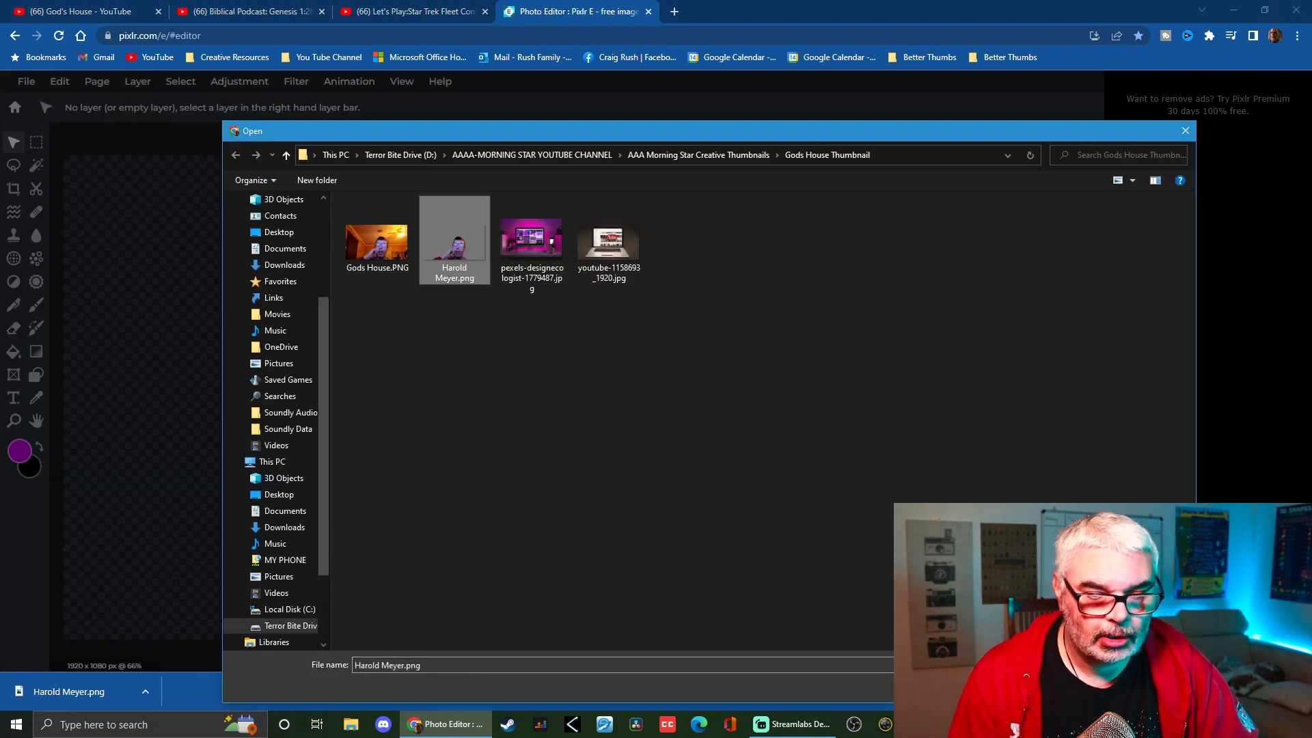
double_click(455, 239)
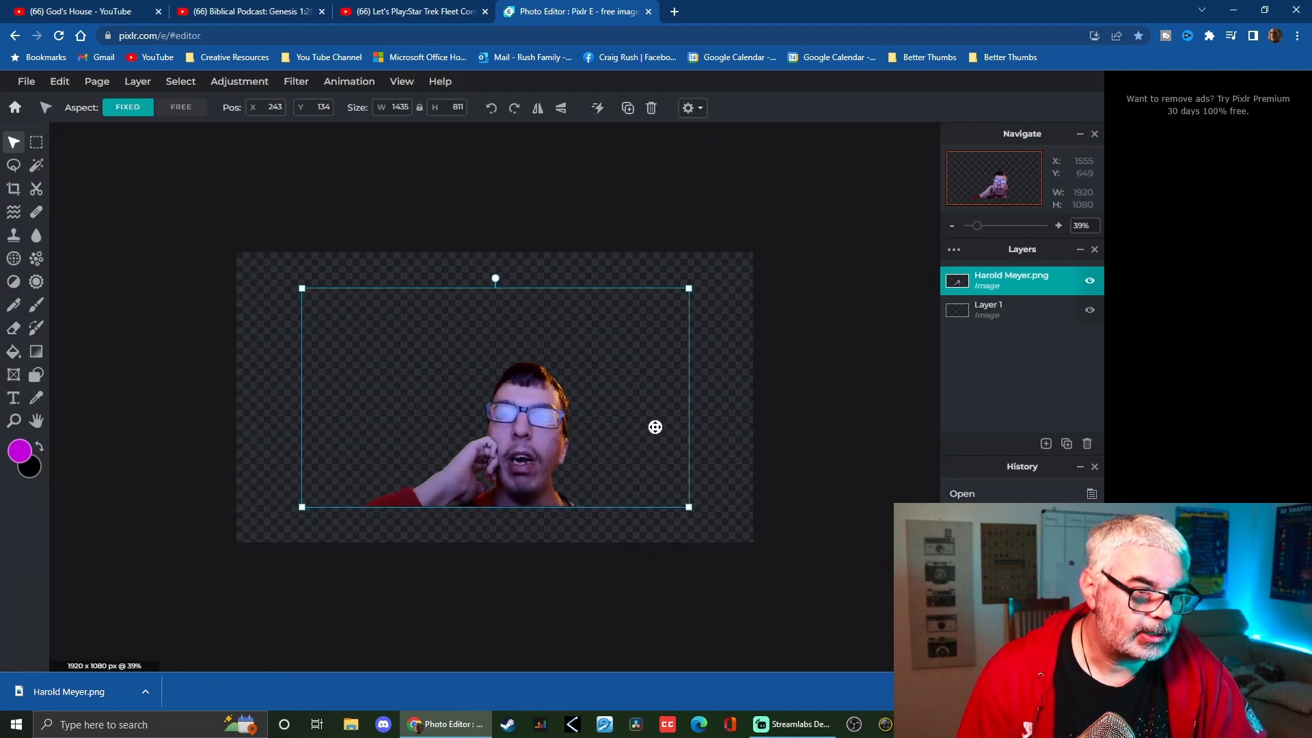
scroll(649, 410, "down", 2)
left_click_drag(630, 321, 913, 159)
left_click_drag(875, 357, 797, 382)
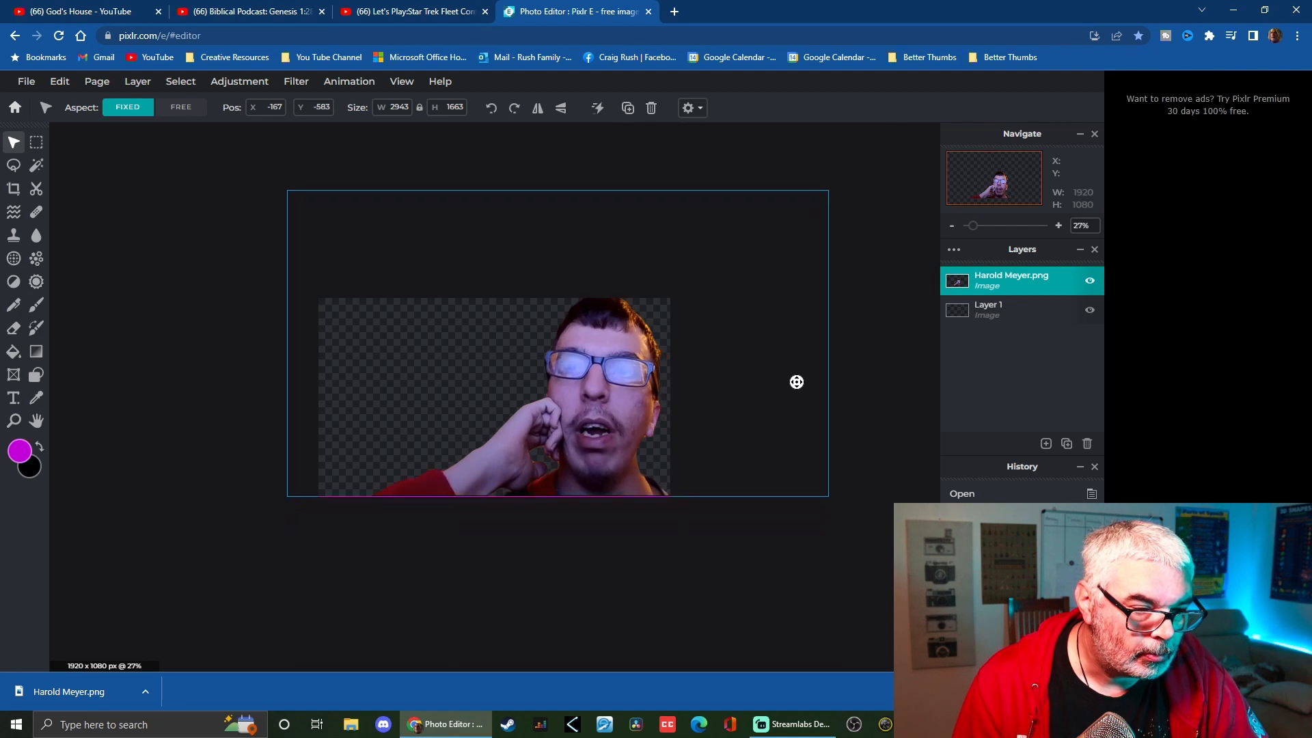
mouse_move(821, 191)
left_mouse_down()
mouse_move(800, 199)
mouse_move(831, 195)
left_mouse_up()
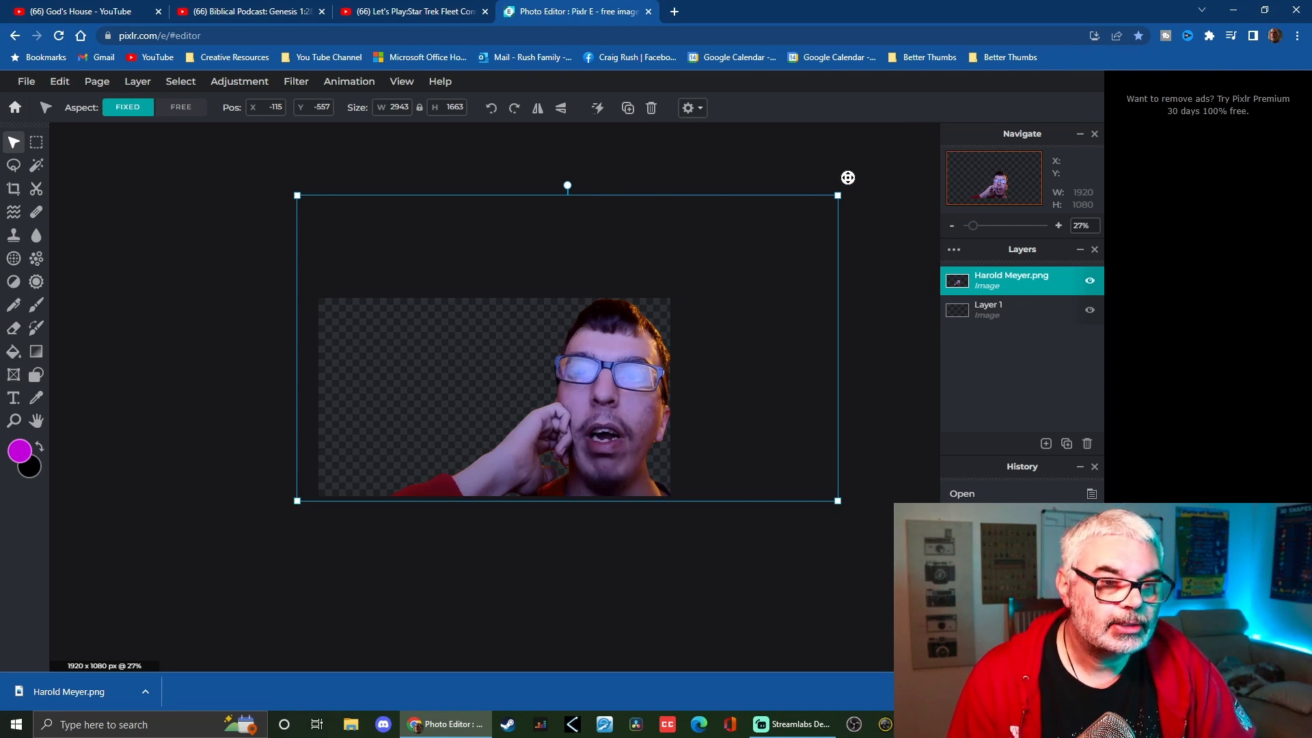
left_click_drag(840, 196, 815, 208)
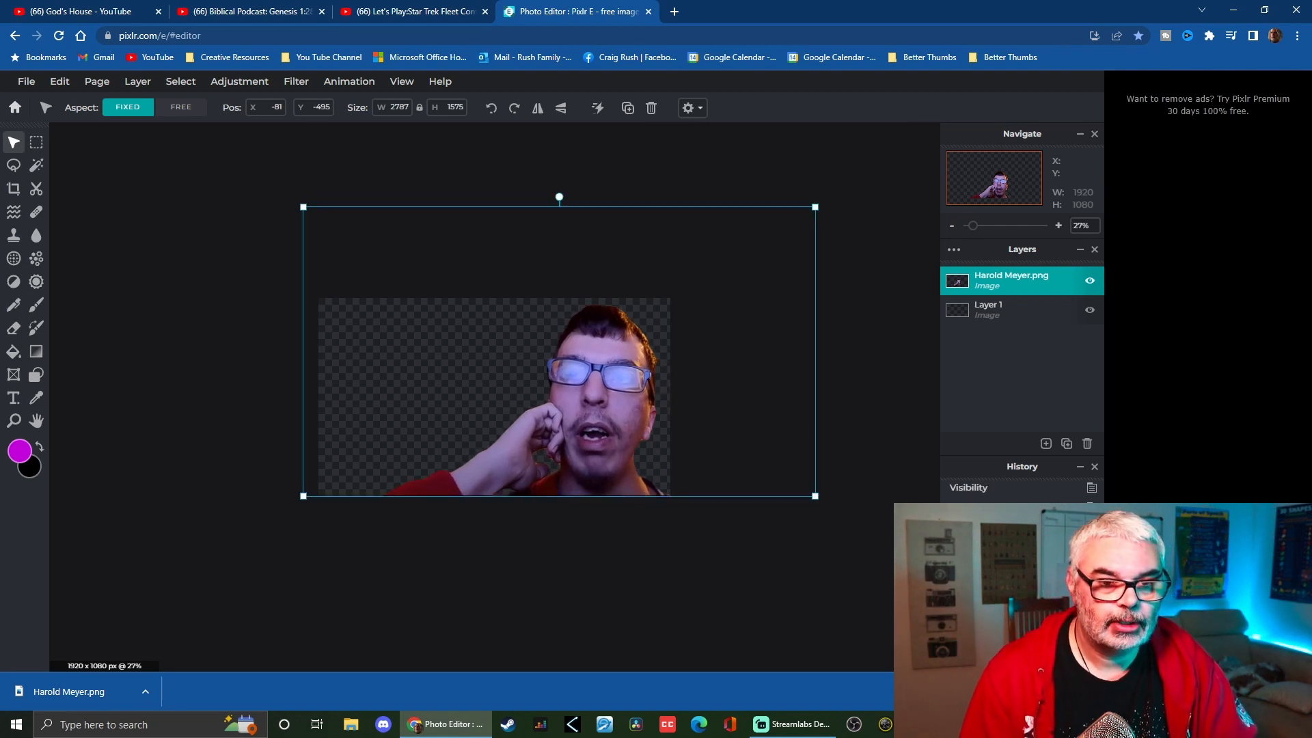
Add pexels-designecologist-1779487.jpg as another image layer
left_click(1046, 443)
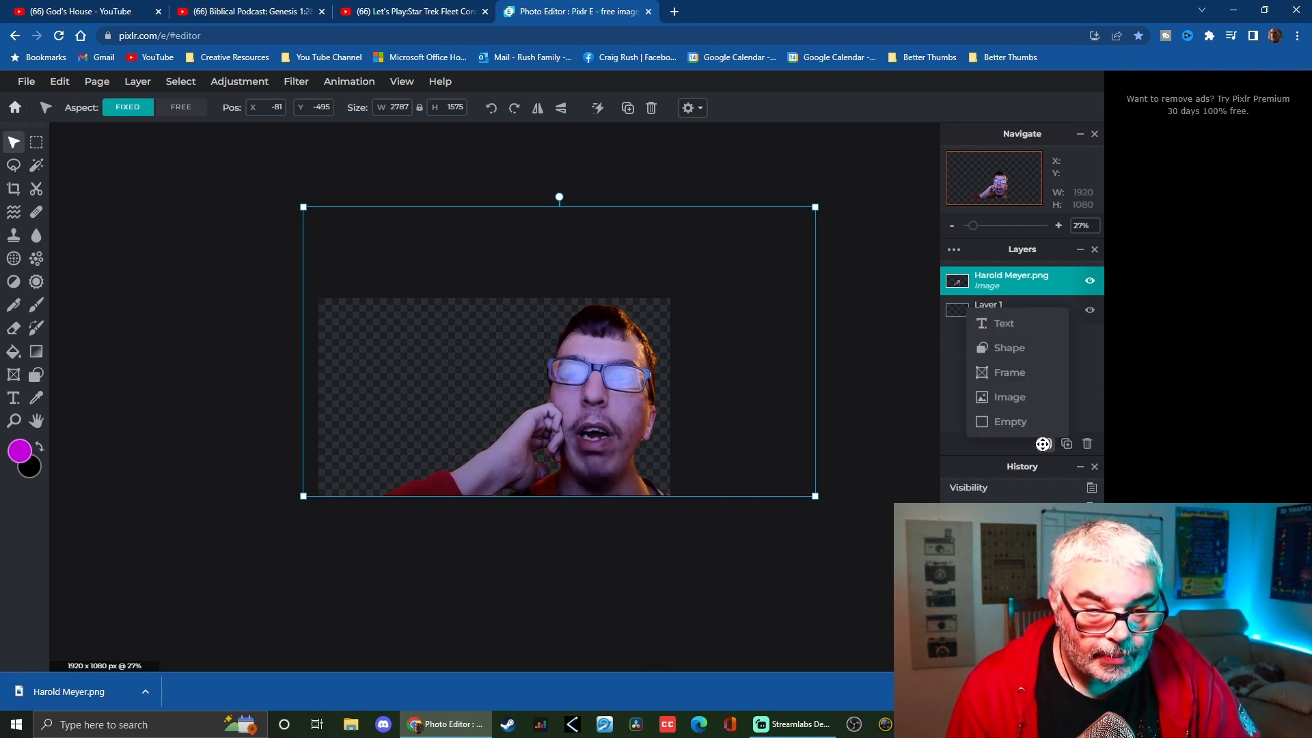
left_click(999, 405)
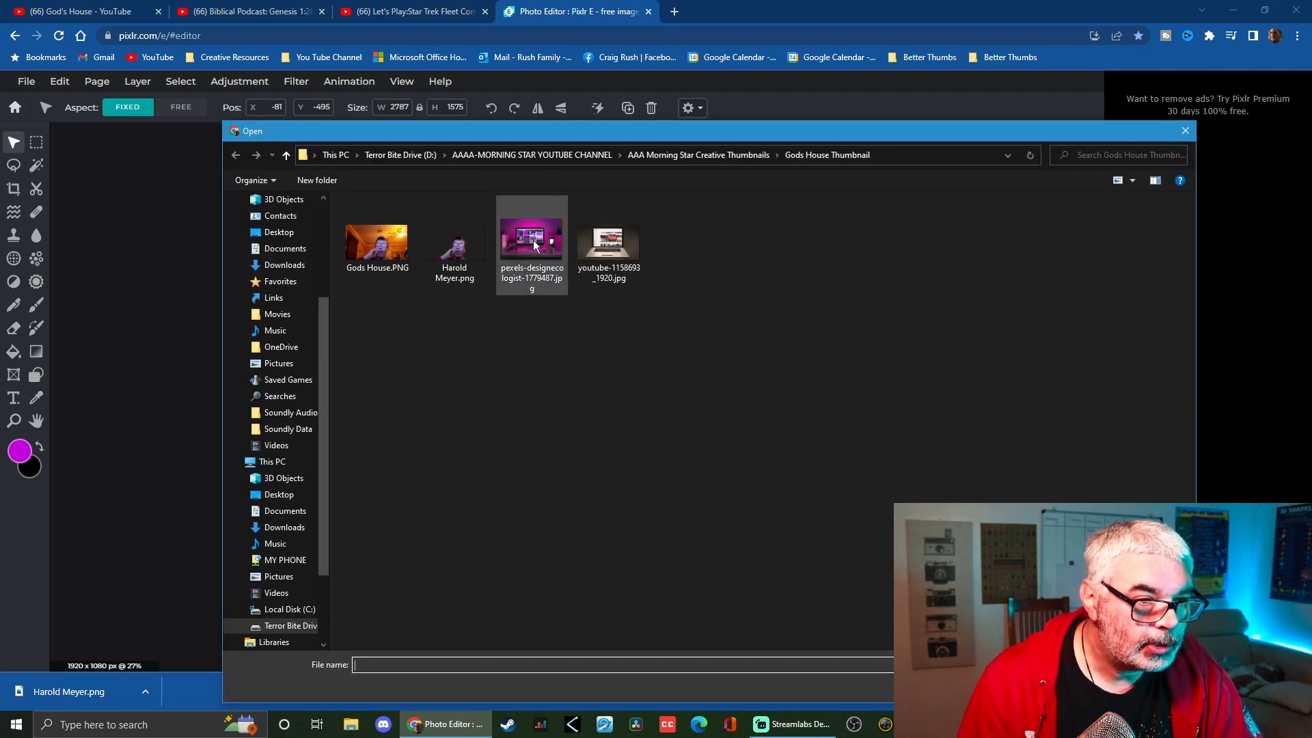
left_click(533, 240)
double_click(532, 239)
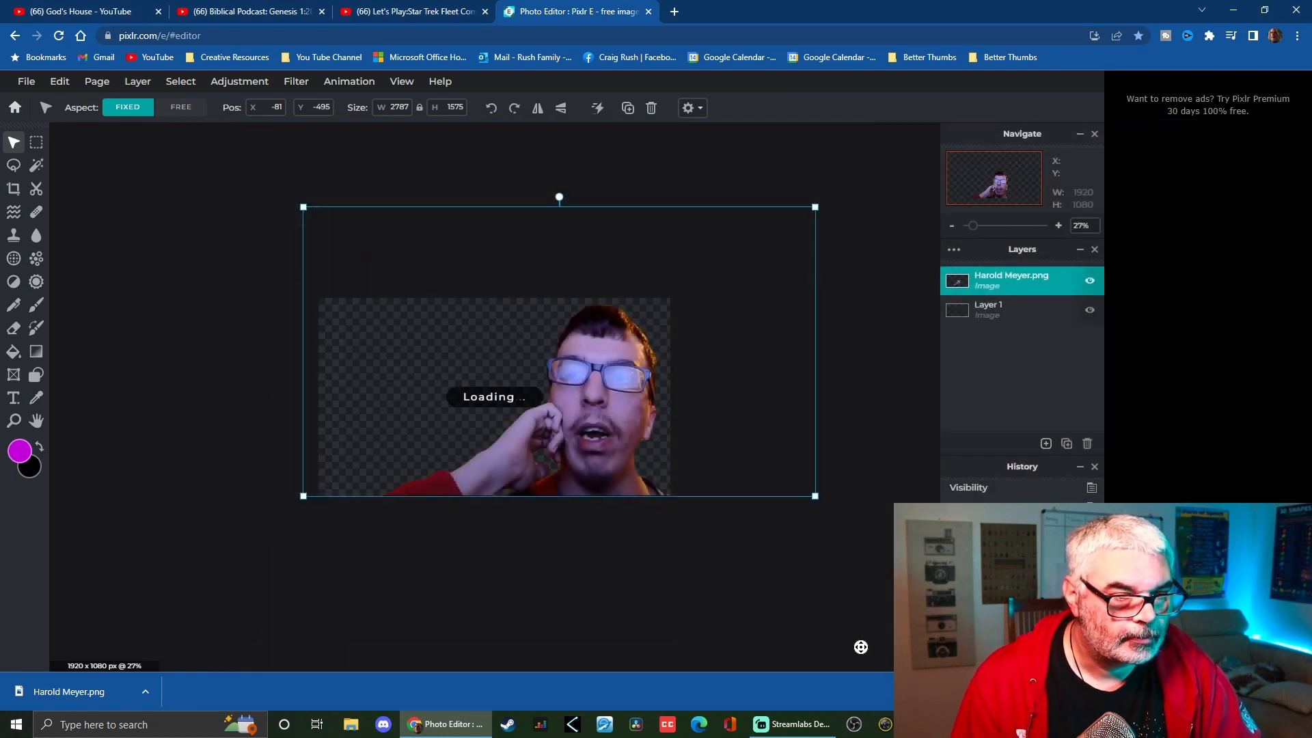
scroll(399, 425, "down", 2)
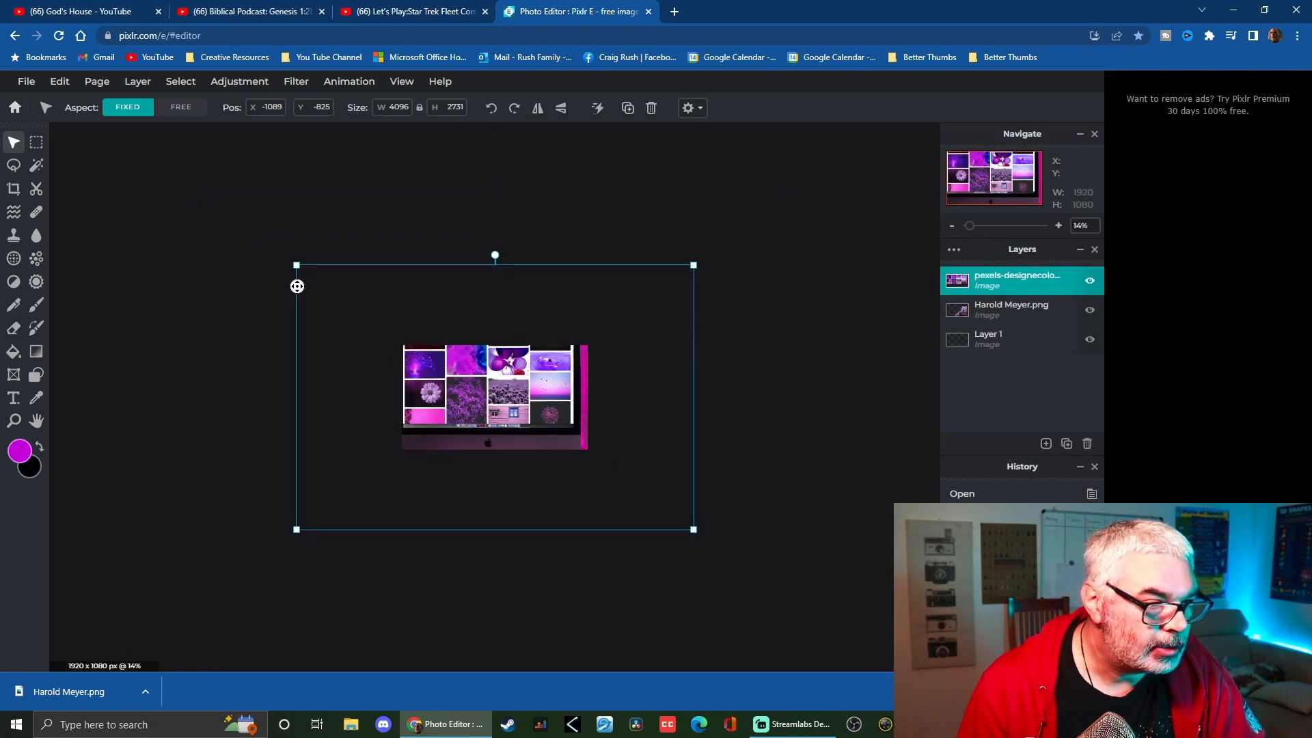
left_click_drag(298, 266, 445, 365)
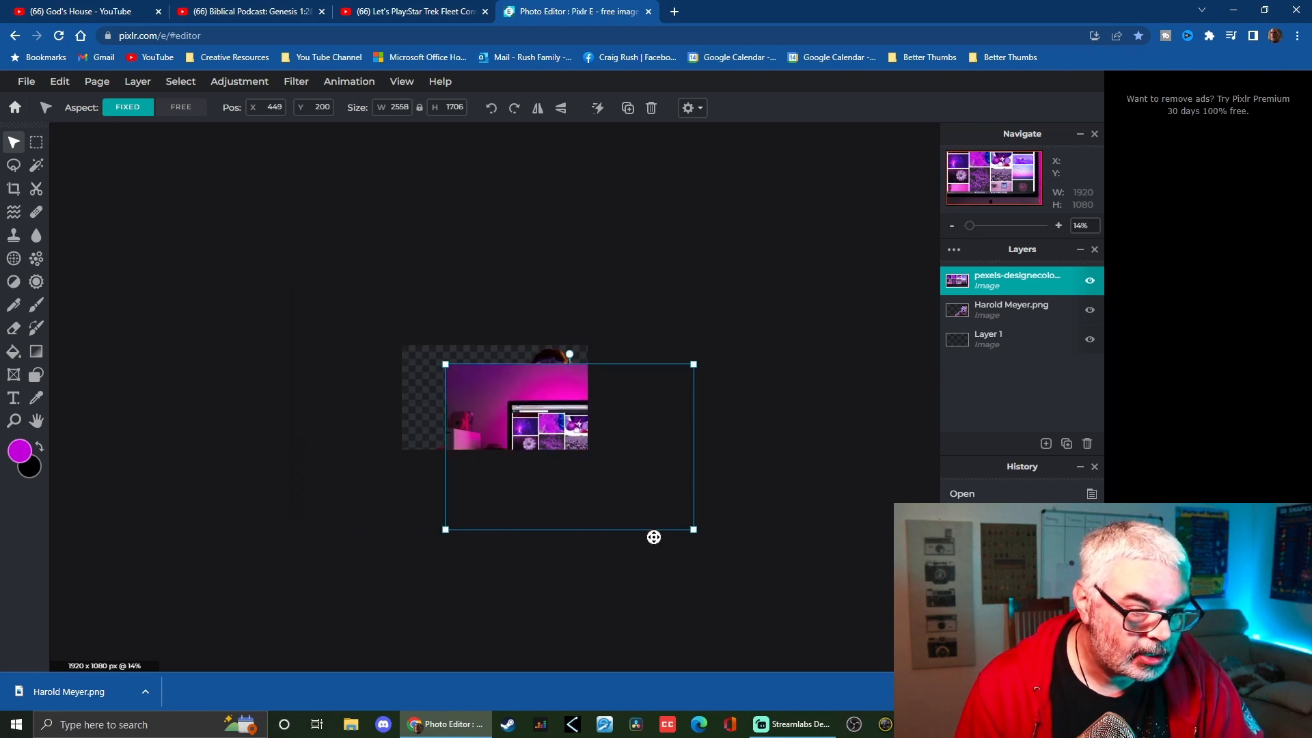
left_click_drag(600, 495, 653, 493)
scroll(683, 506, "down", 2)
scroll(595, 490, "up", 6)
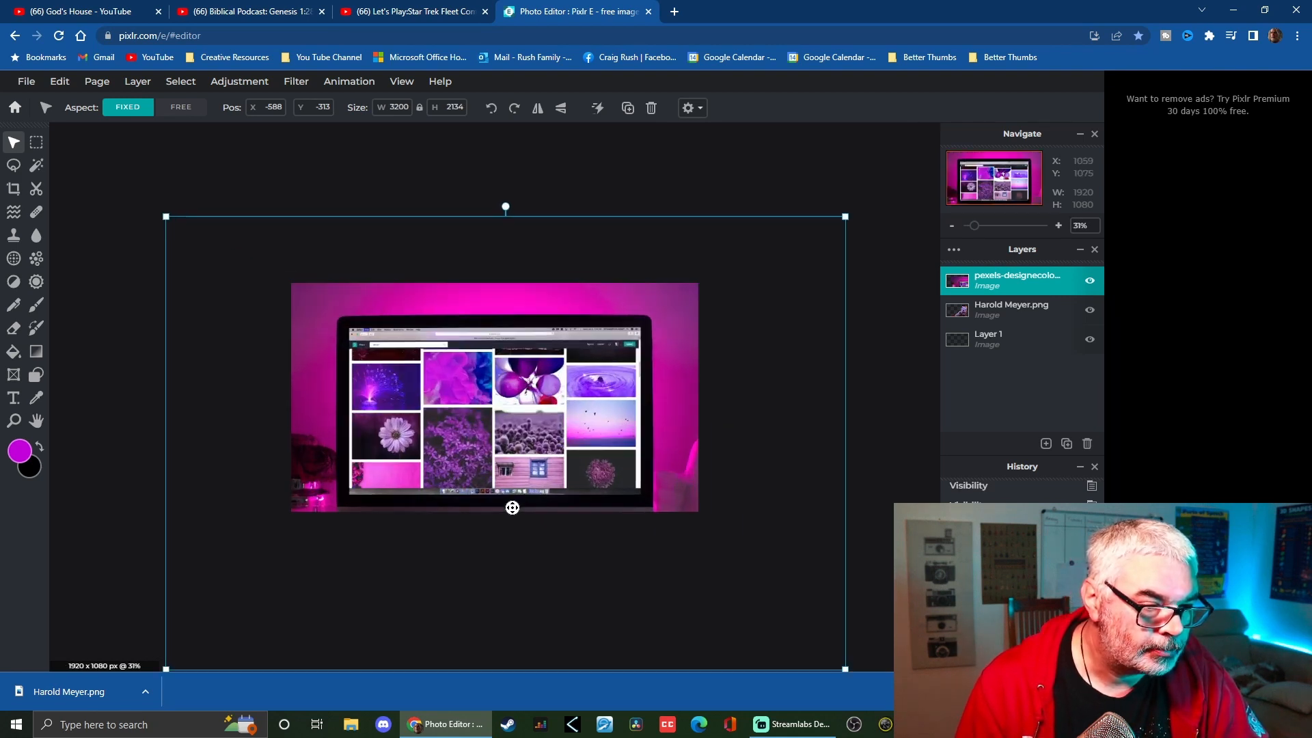
left_click_drag(511, 436, 419, 391)
left_click_drag(1001, 310, 1001, 276)
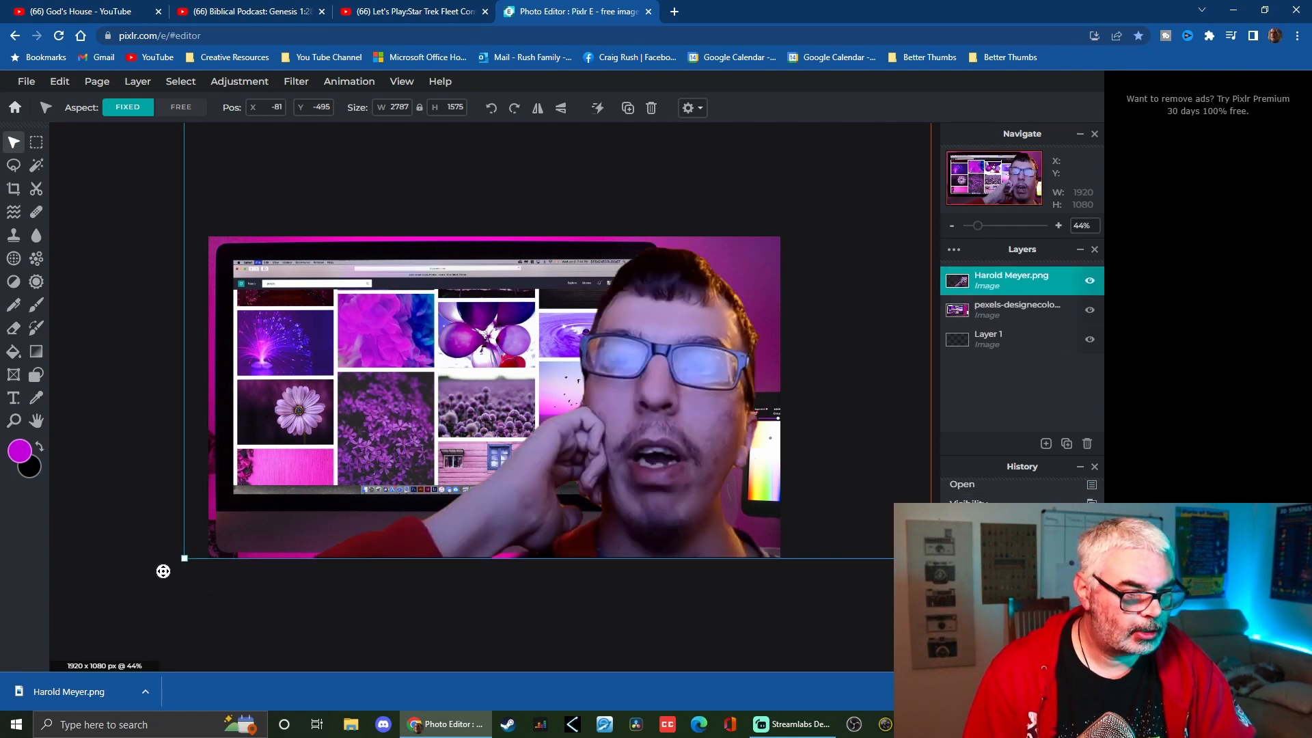
scroll(168, 581, "down", 3)
mouse_move(305, 494)
left_mouse_down()
mouse_move(321, 487)
mouse_move(308, 494)
left_mouse_up()
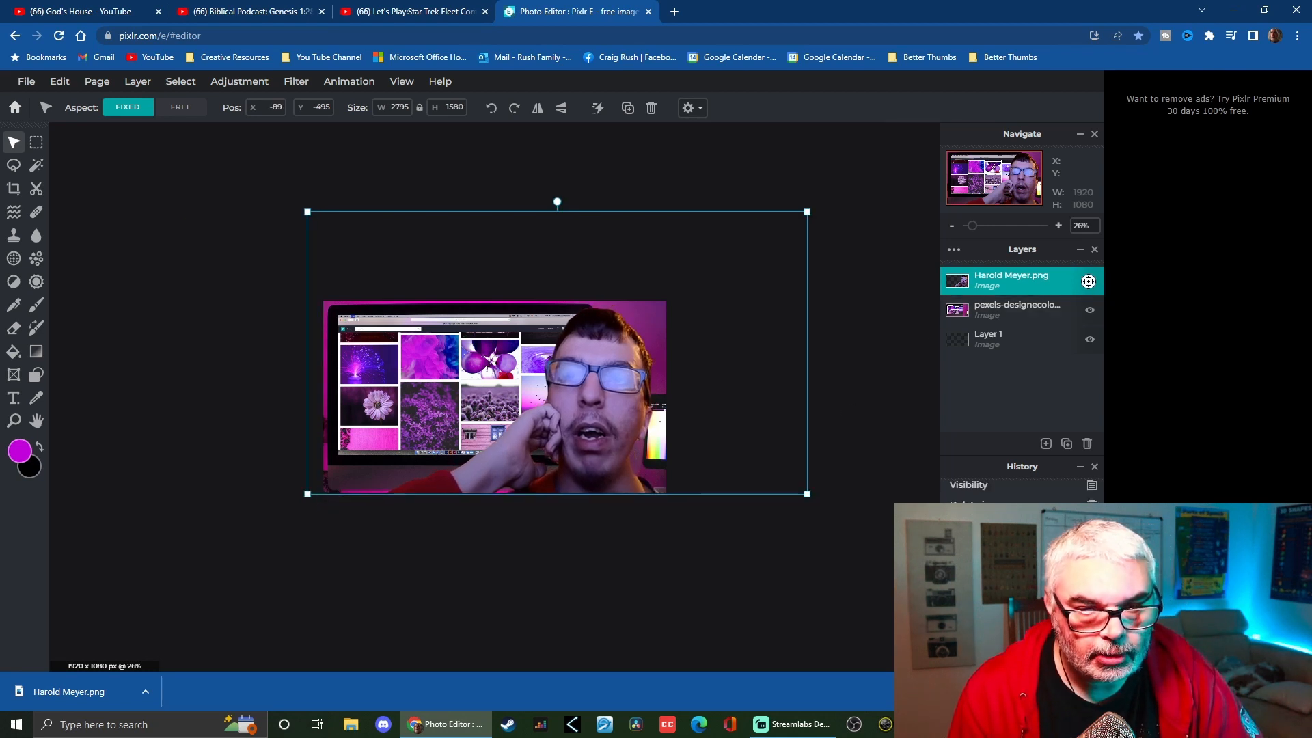
left_click(1029, 282)
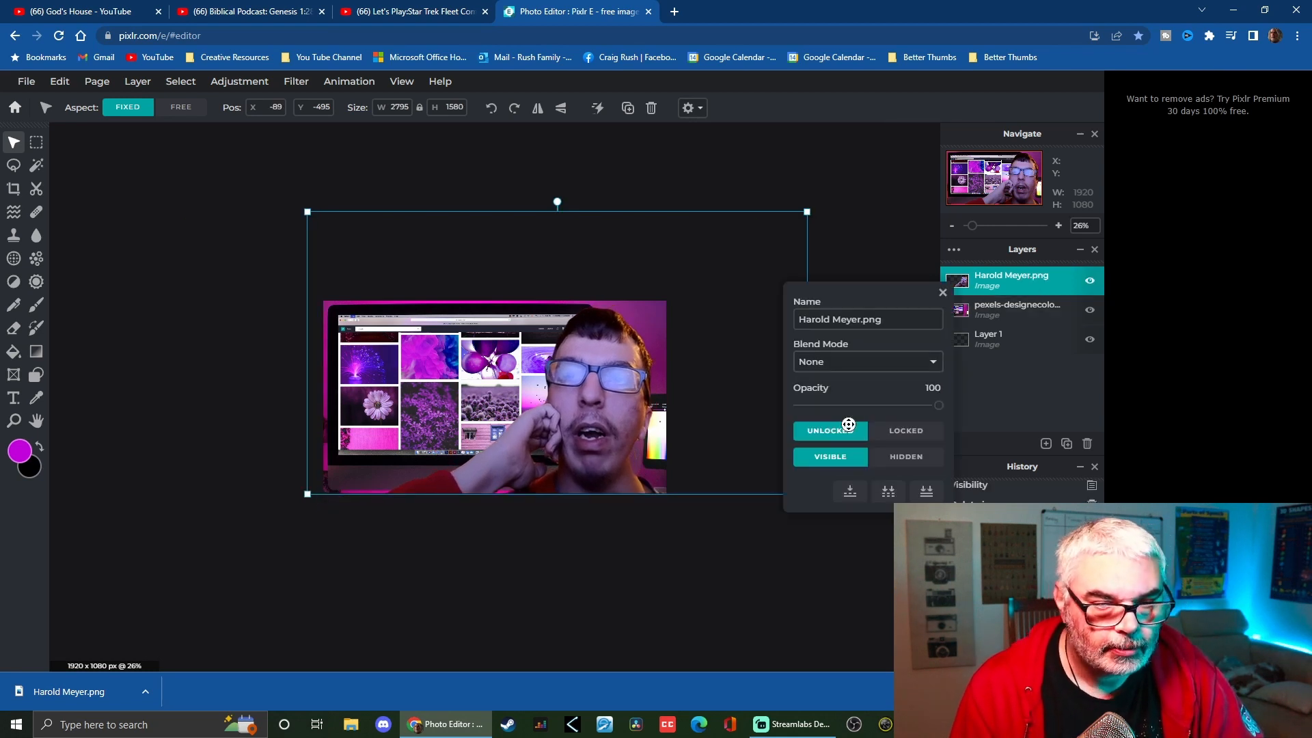
left_click(907, 432)
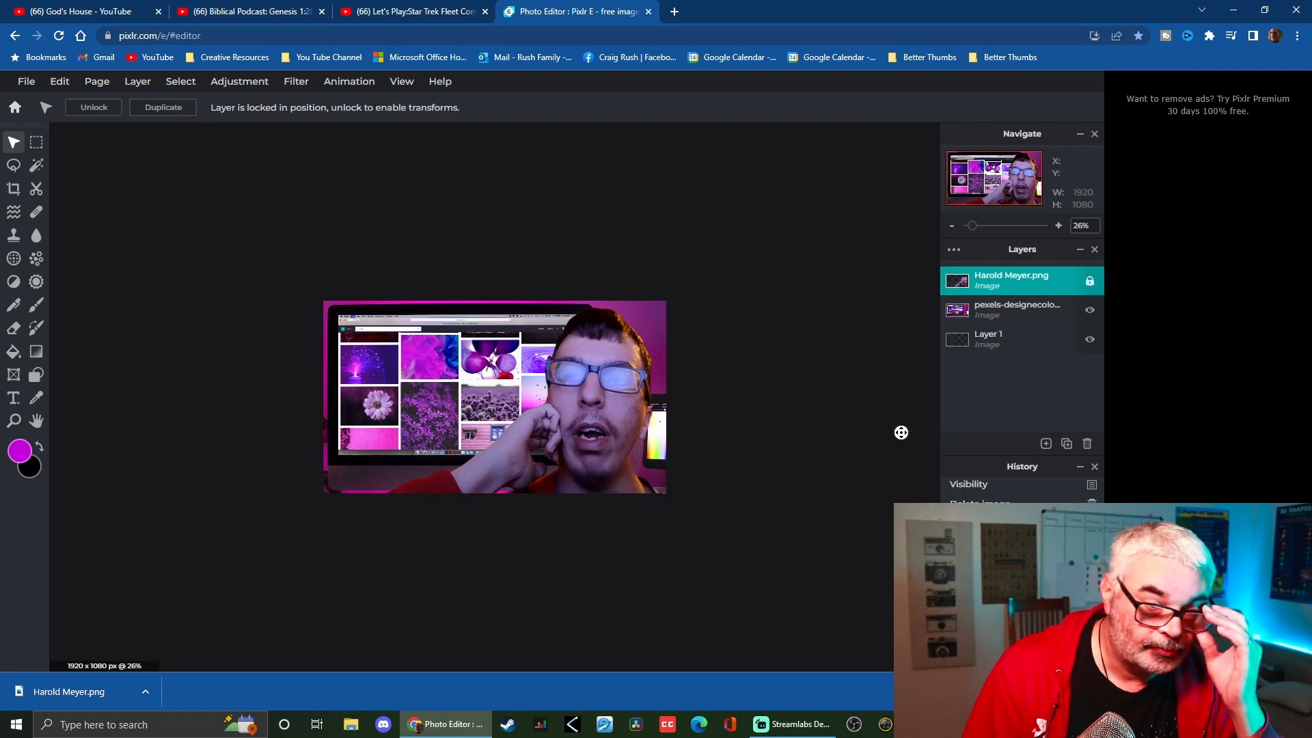
Enlarge the pexels background layer to about 3671 × 2448 px and reposition it behind the host
scroll(645, 475, "up", 1)
scroll(646, 479, "up", 1)
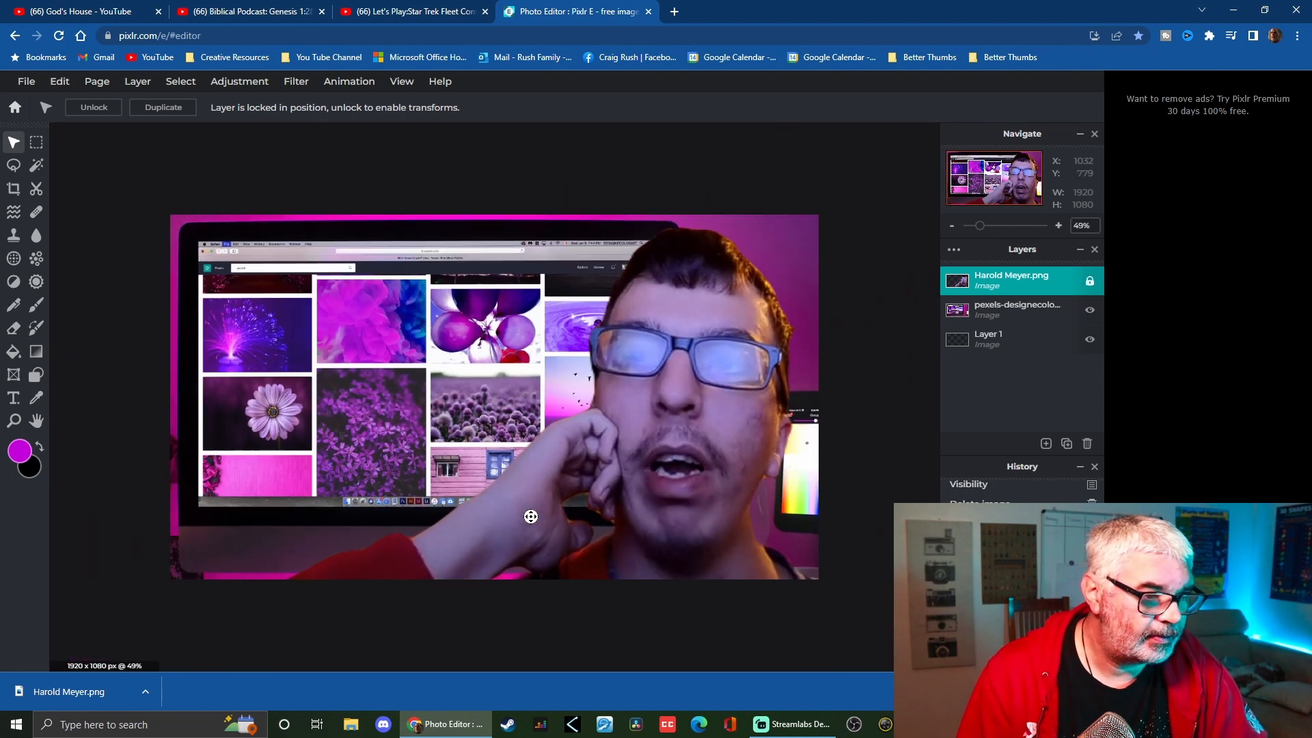
scroll(534, 515, "down", 2)
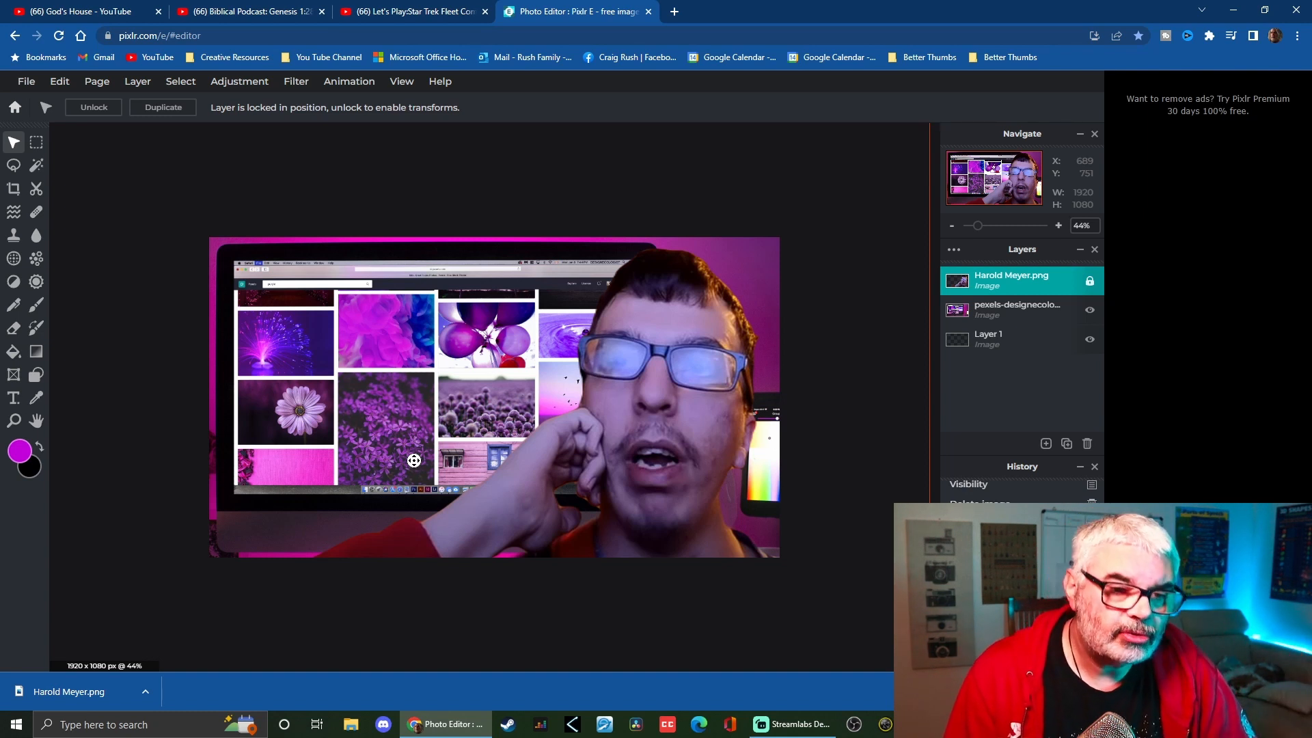
scroll(401, 456, "up", 2)
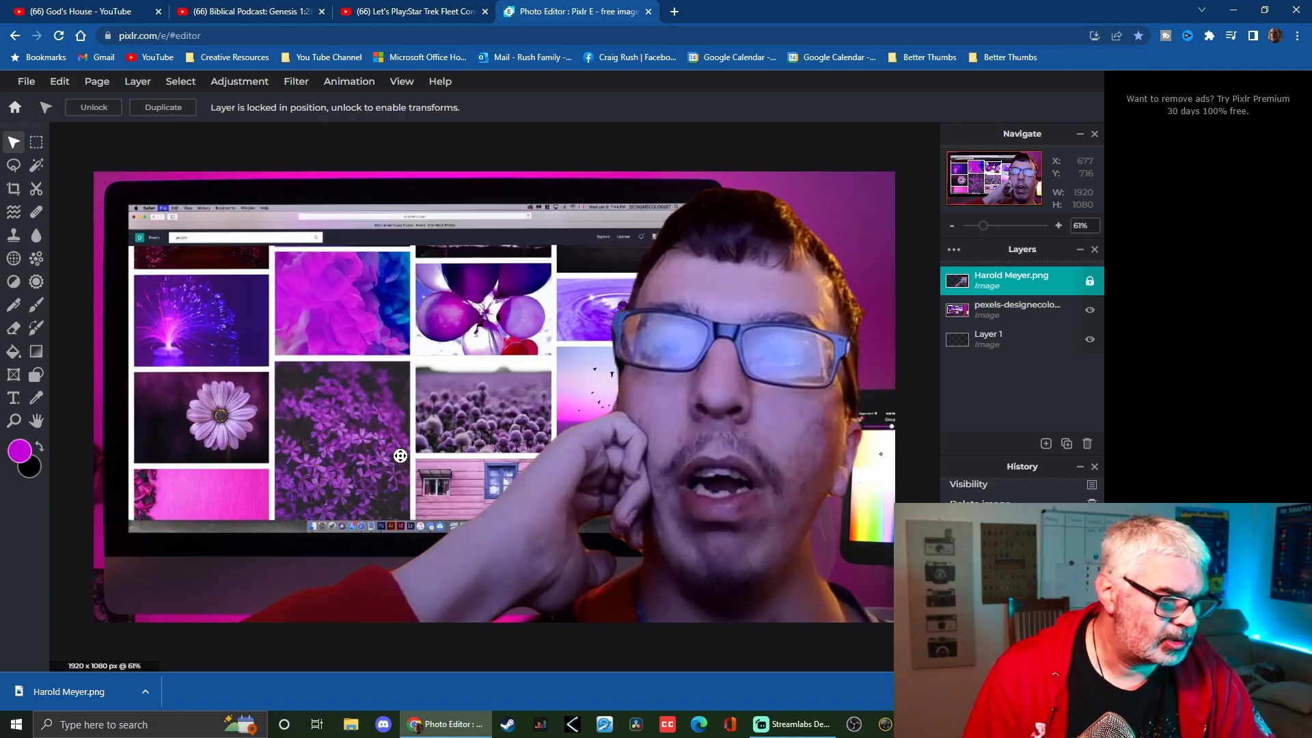
scroll(401, 455, "down", 4)
left_click(809, 648)
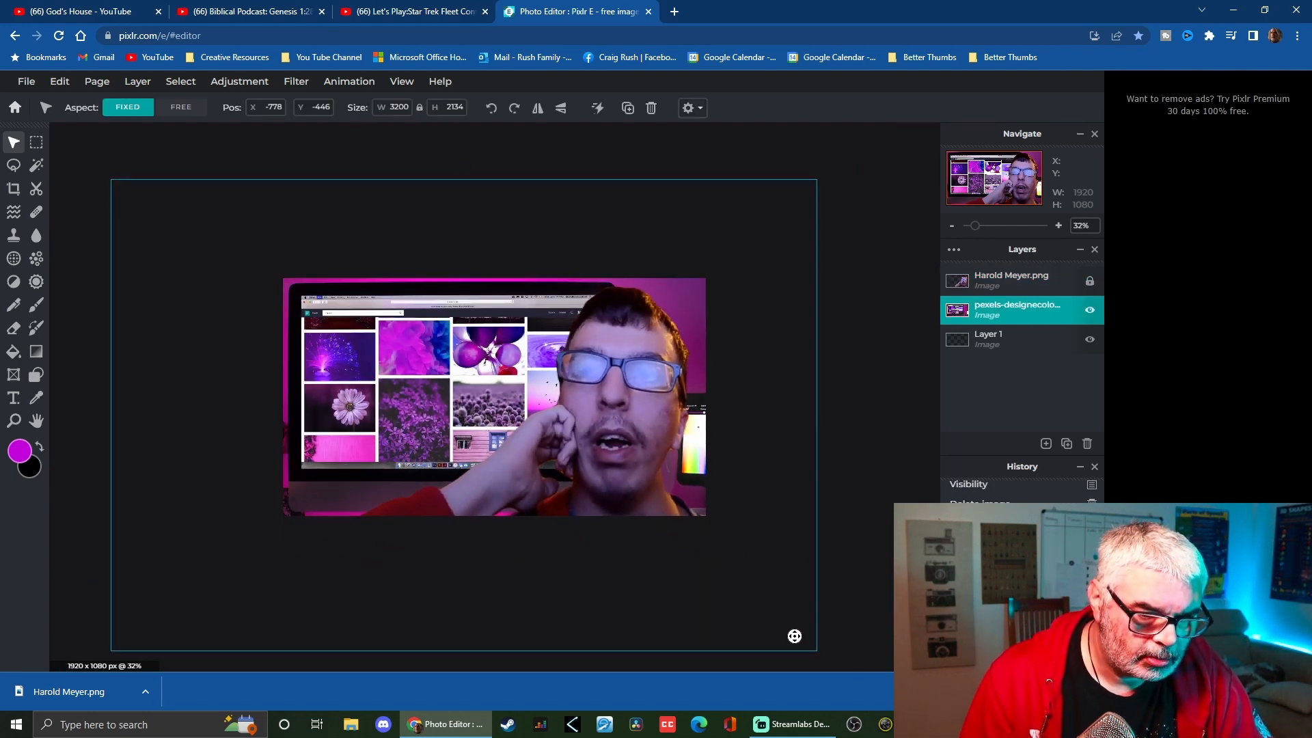
left_click_drag(817, 650, 922, 716)
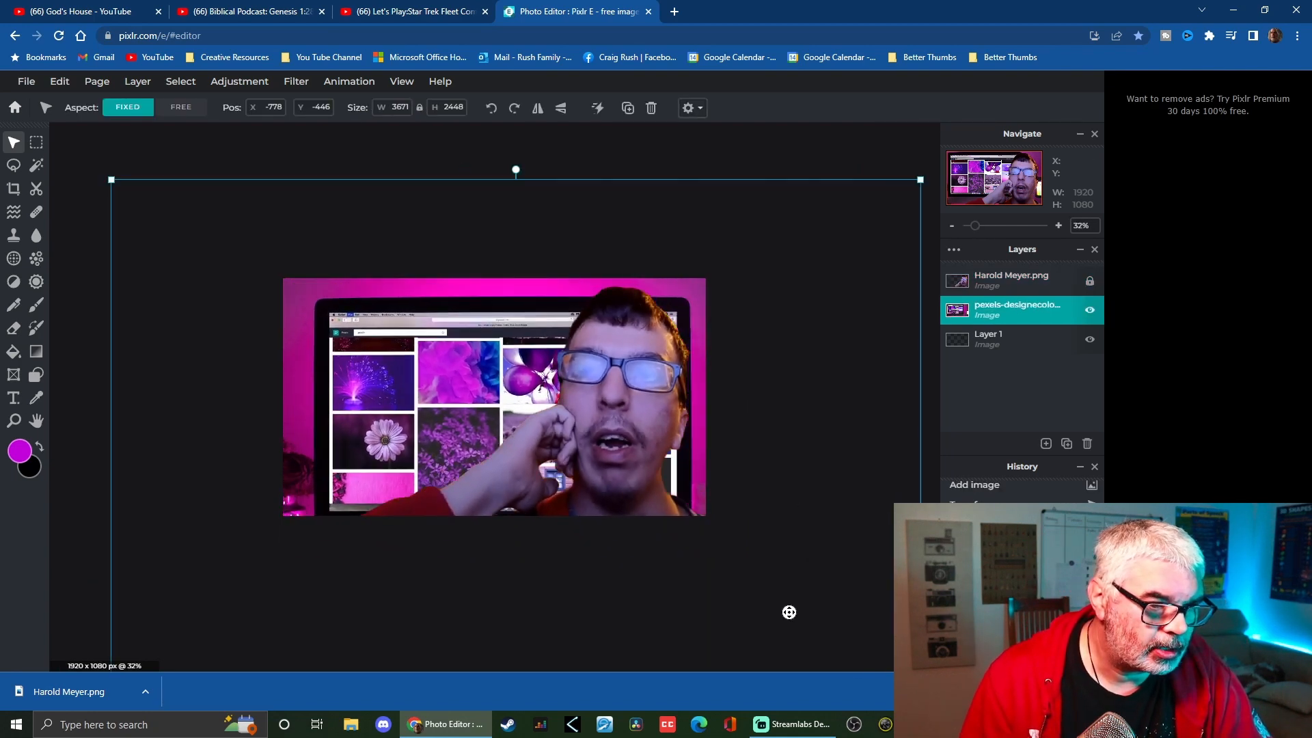
left_click_drag(789, 611, 762, 595)
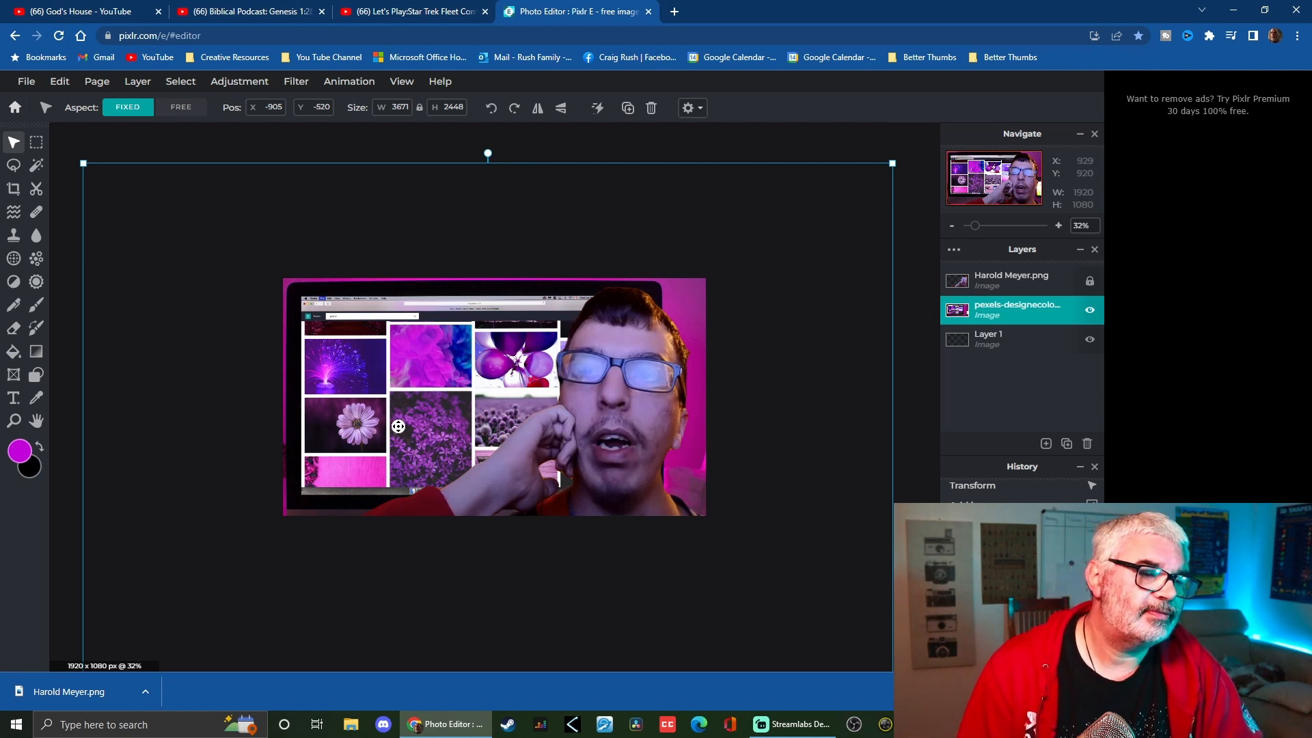
left_click(1090, 286)
scroll(676, 565, "up", 1)
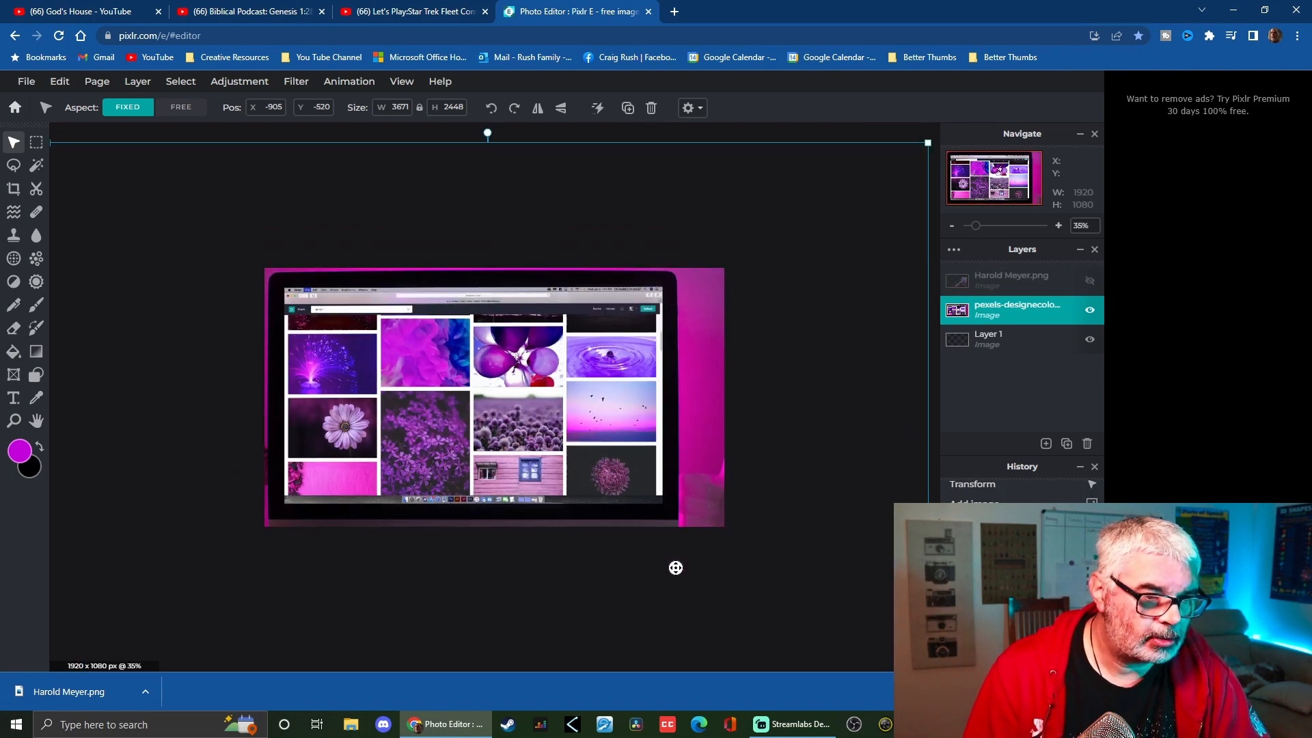
scroll(679, 548, "down", 3)
scroll(678, 523, "up", 4)
scroll(678, 523, "up", 2)
scroll(684, 509, "down", 1)
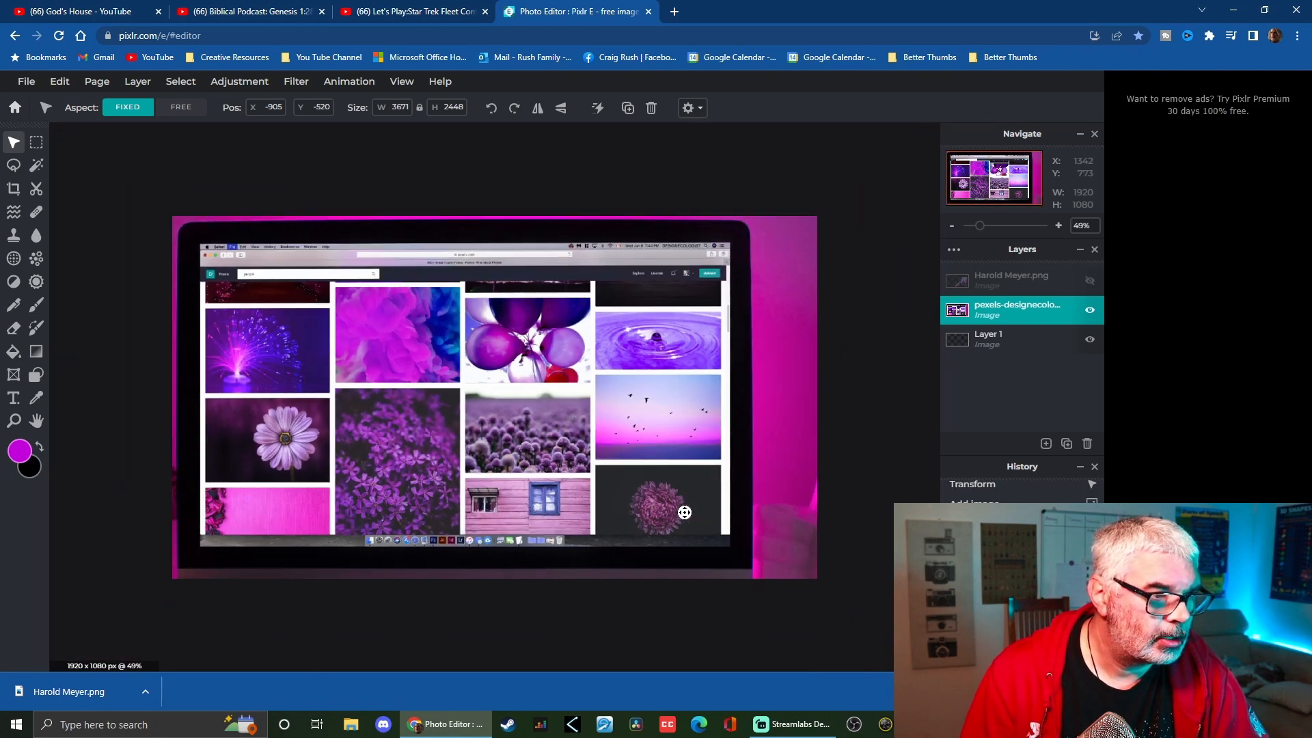
Select the laptop's screen area on the pexels background layer with a polygon lasso and delete it
left_click(35, 189)
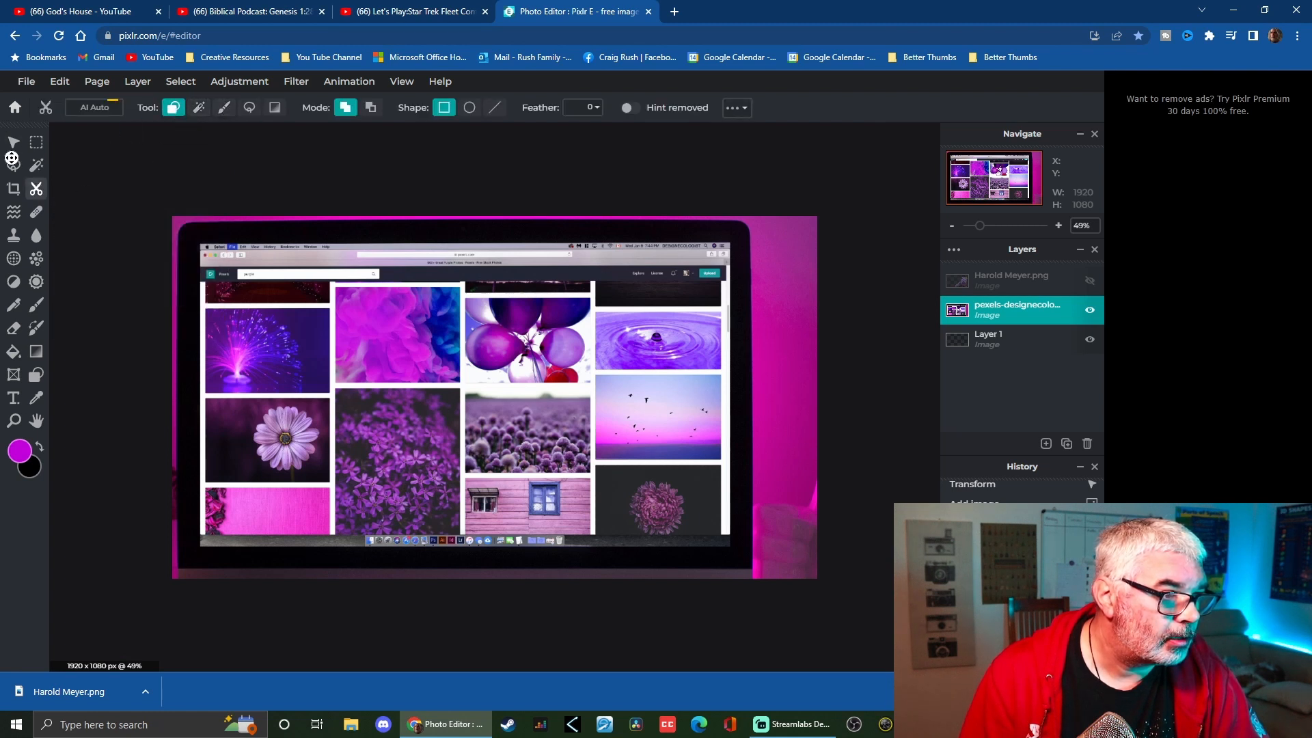
left_click(12, 165)
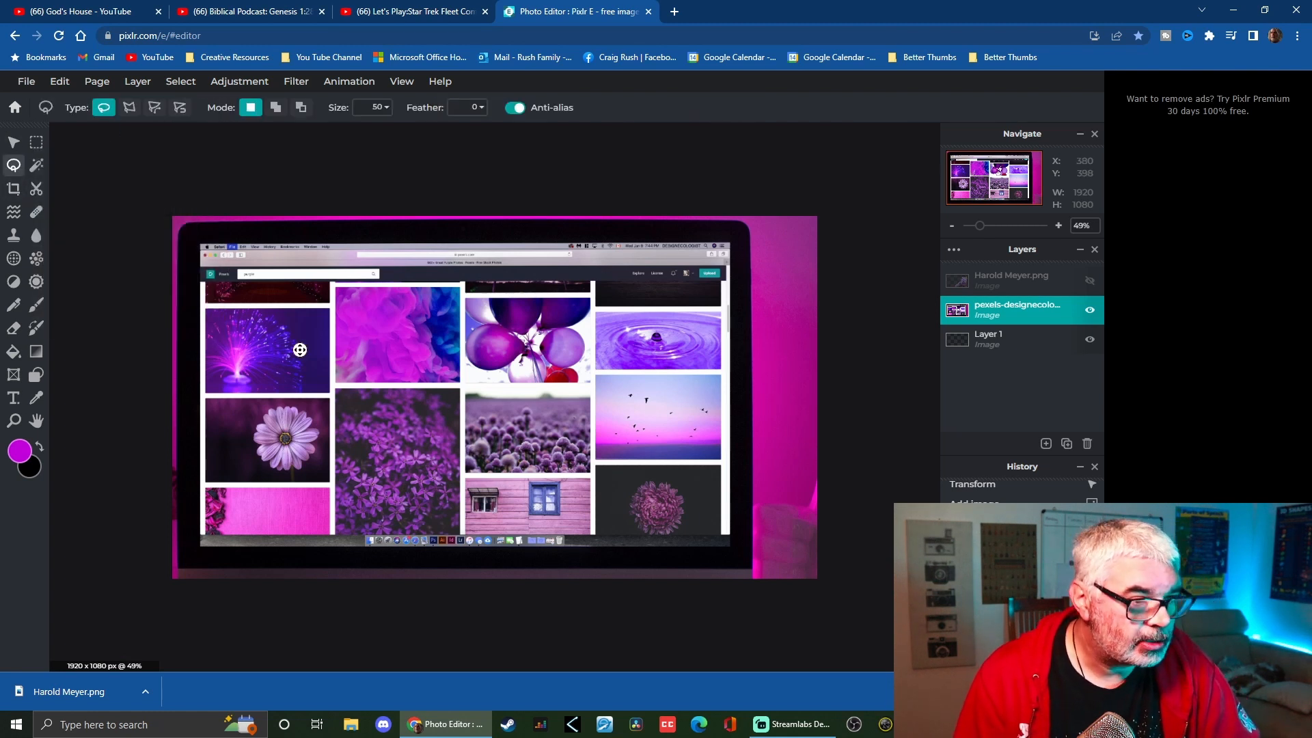
scroll(202, 245, "up", 3)
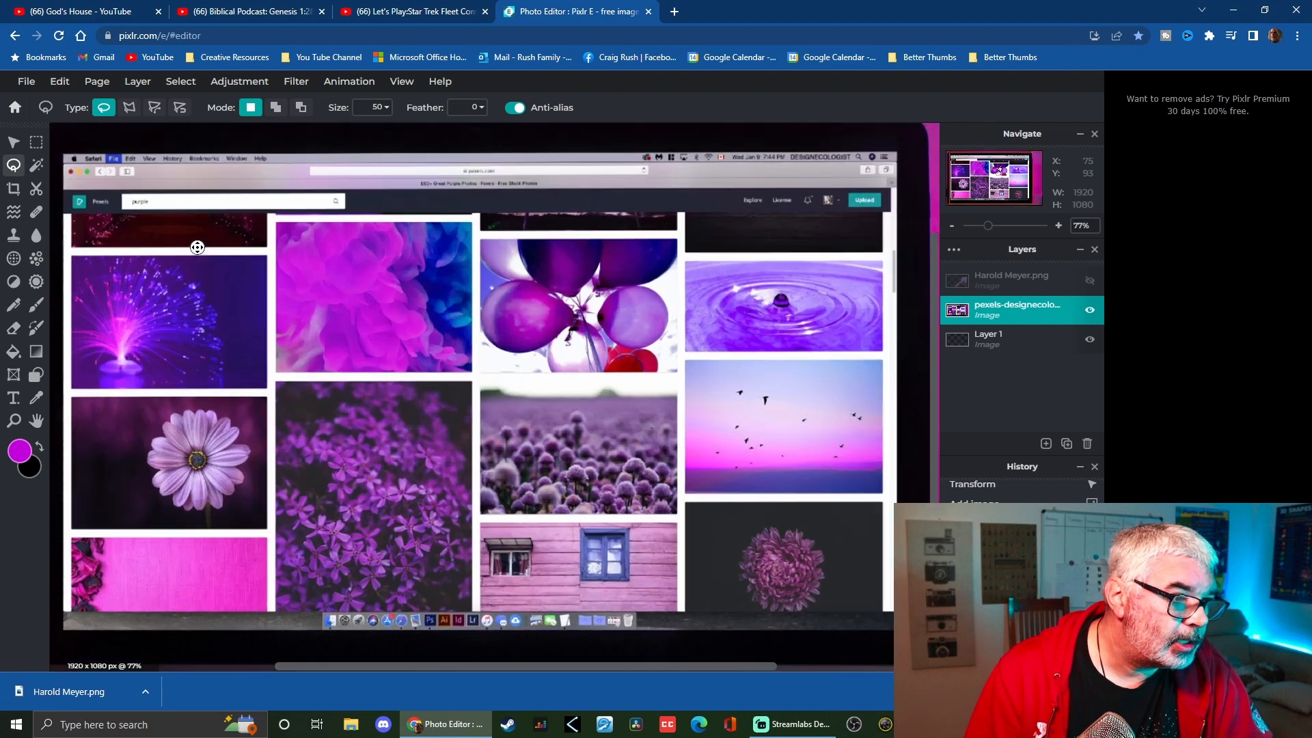
left_click(126, 107)
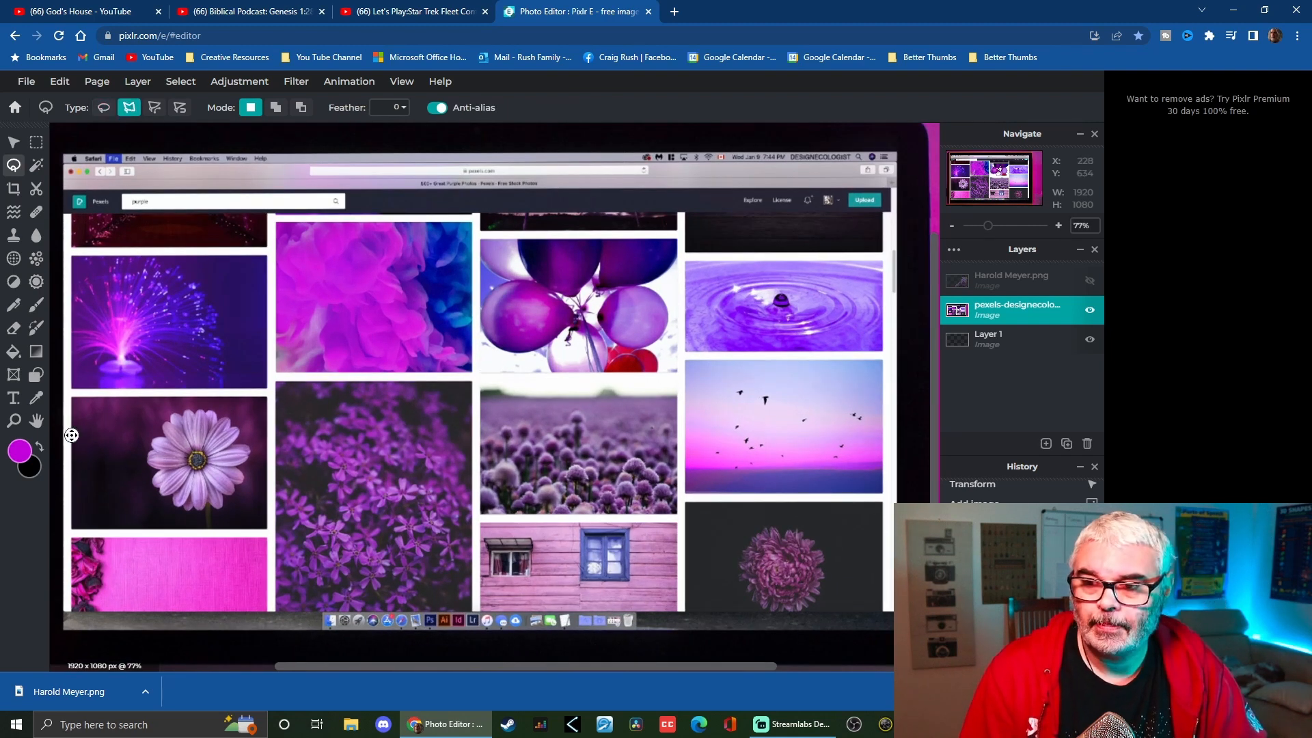
scroll(215, 391, "down", 3)
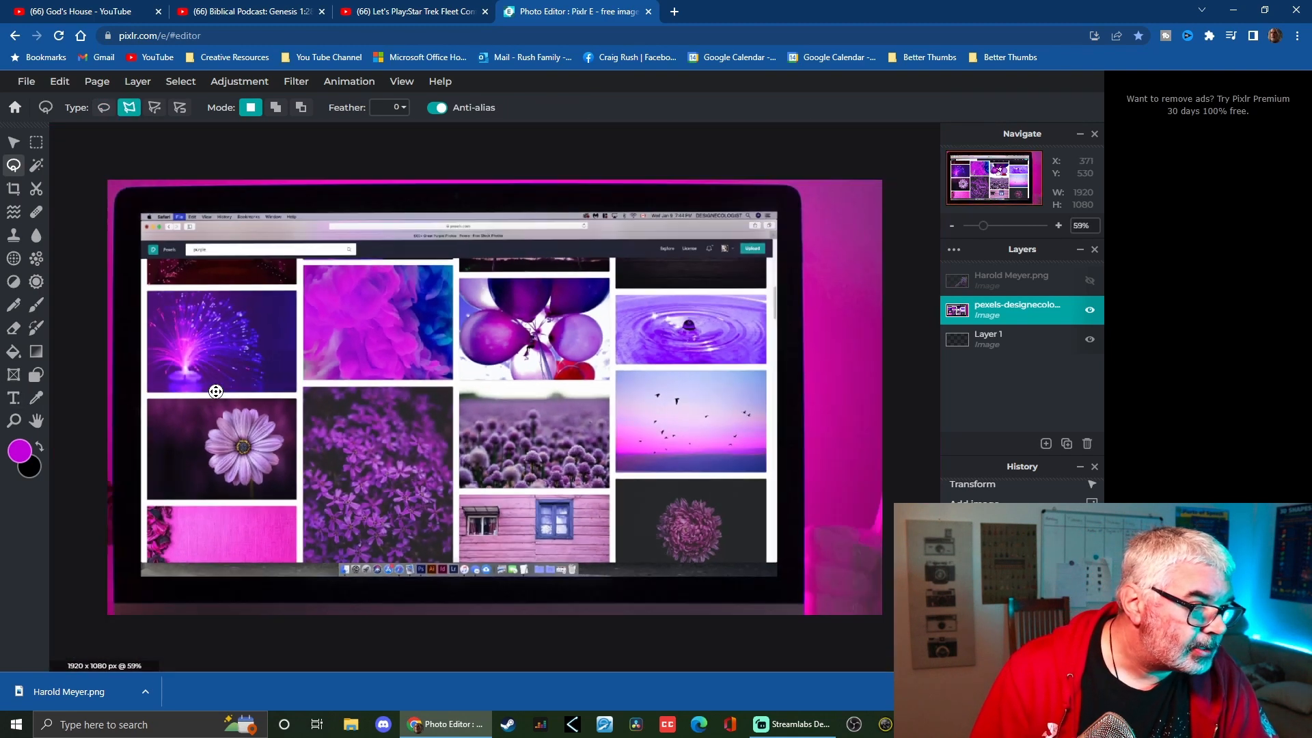
scroll(185, 236, "up", 4)
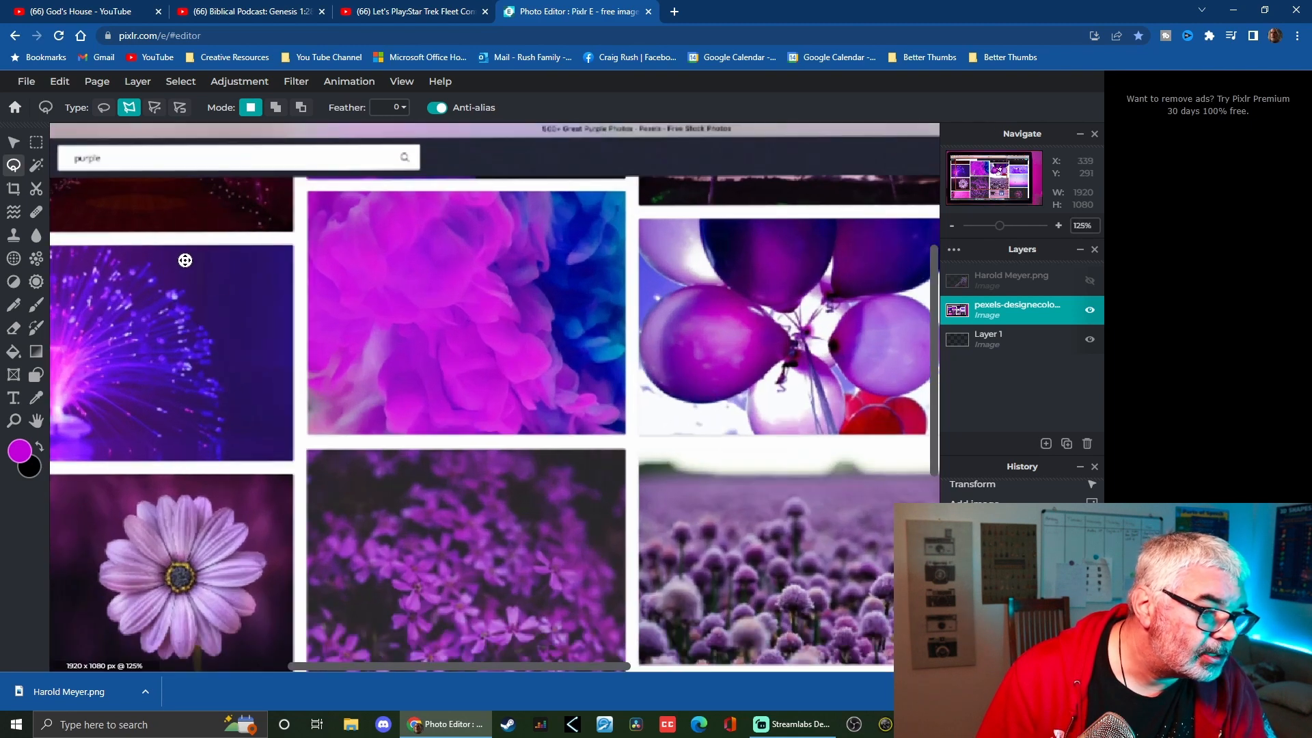
left_click_drag(589, 668, 314, 666)
scroll(287, 346, "up", 2)
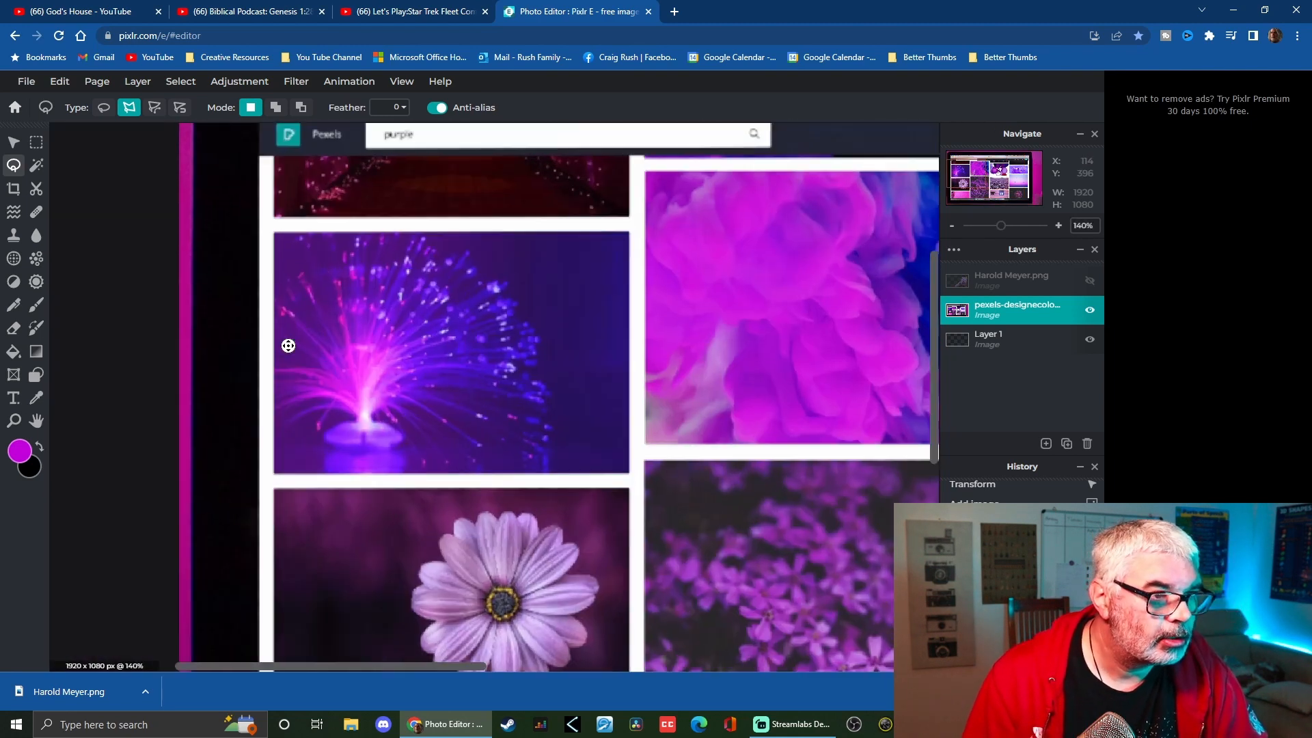
left_click_drag(935, 339, 938, 211)
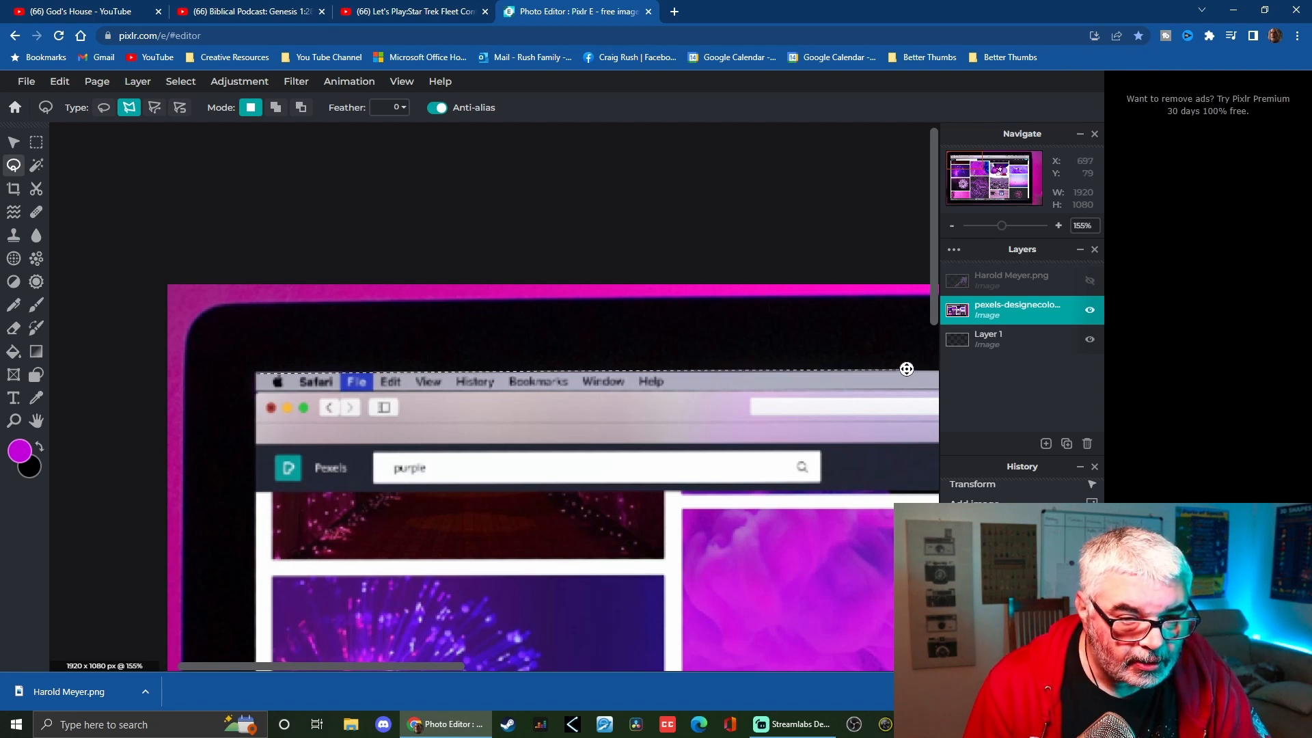
scroll(644, 530, "down", 5)
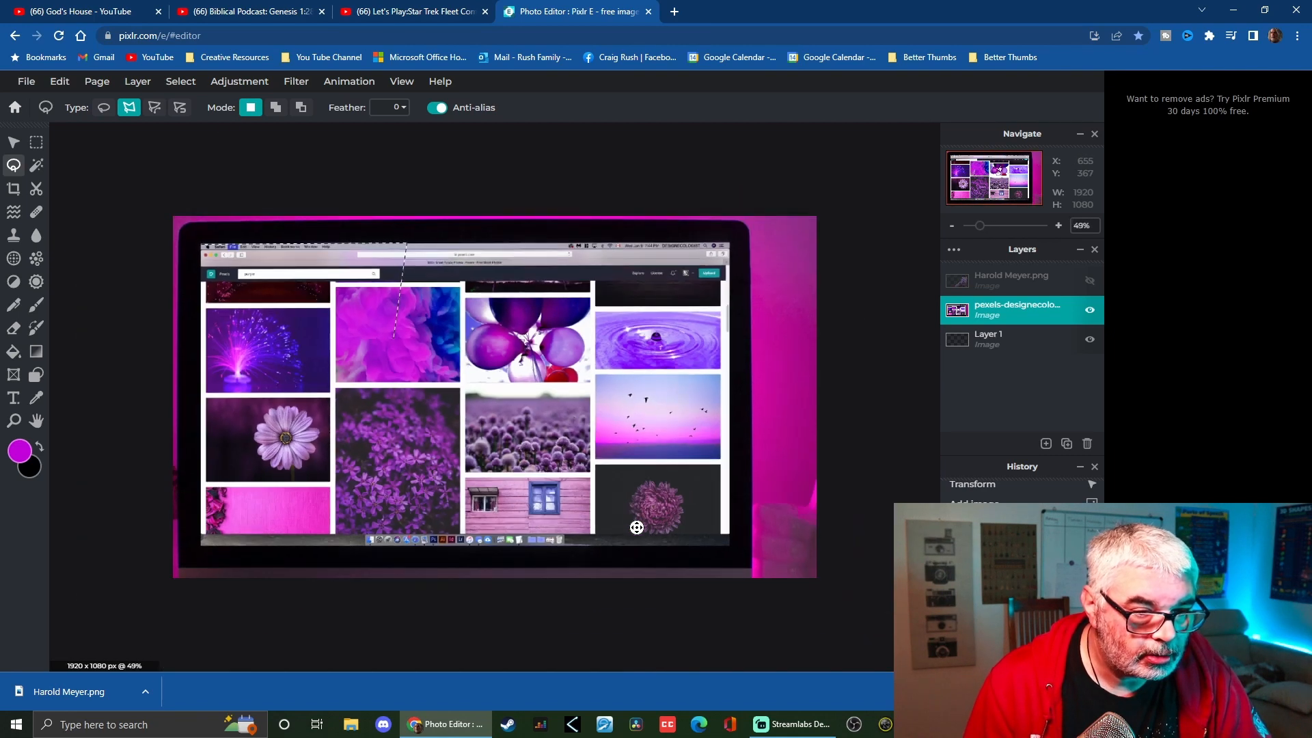
scroll(649, 478, "up", 4)
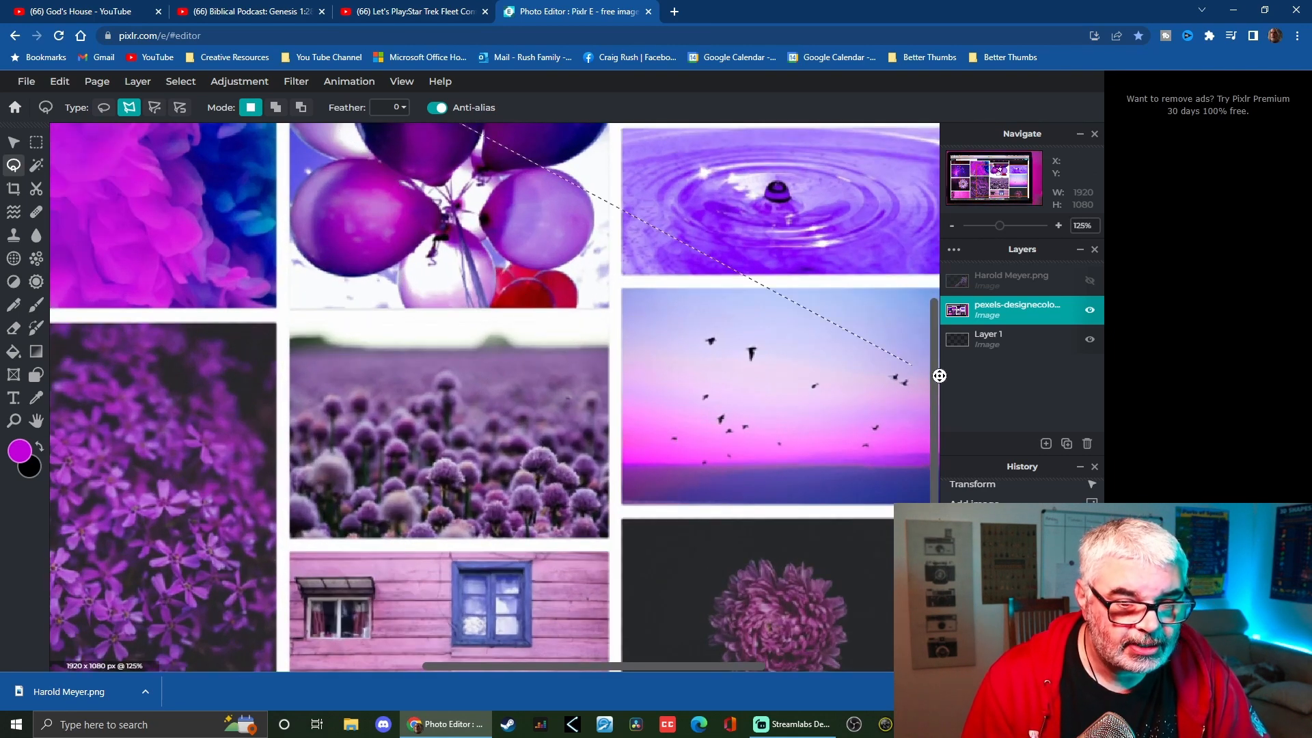
left_click_drag(934, 321, 933, 229)
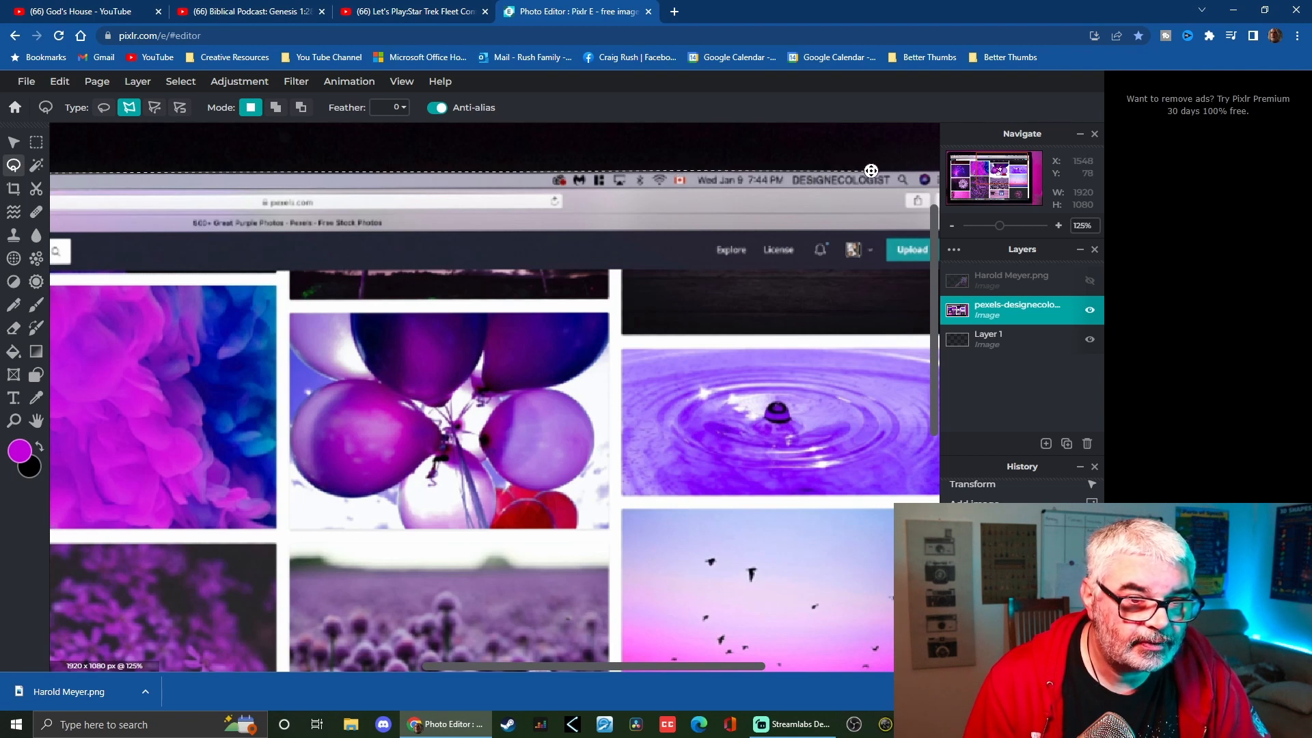
scroll(809, 305, "down", 4)
scroll(808, 322, "up", 4)
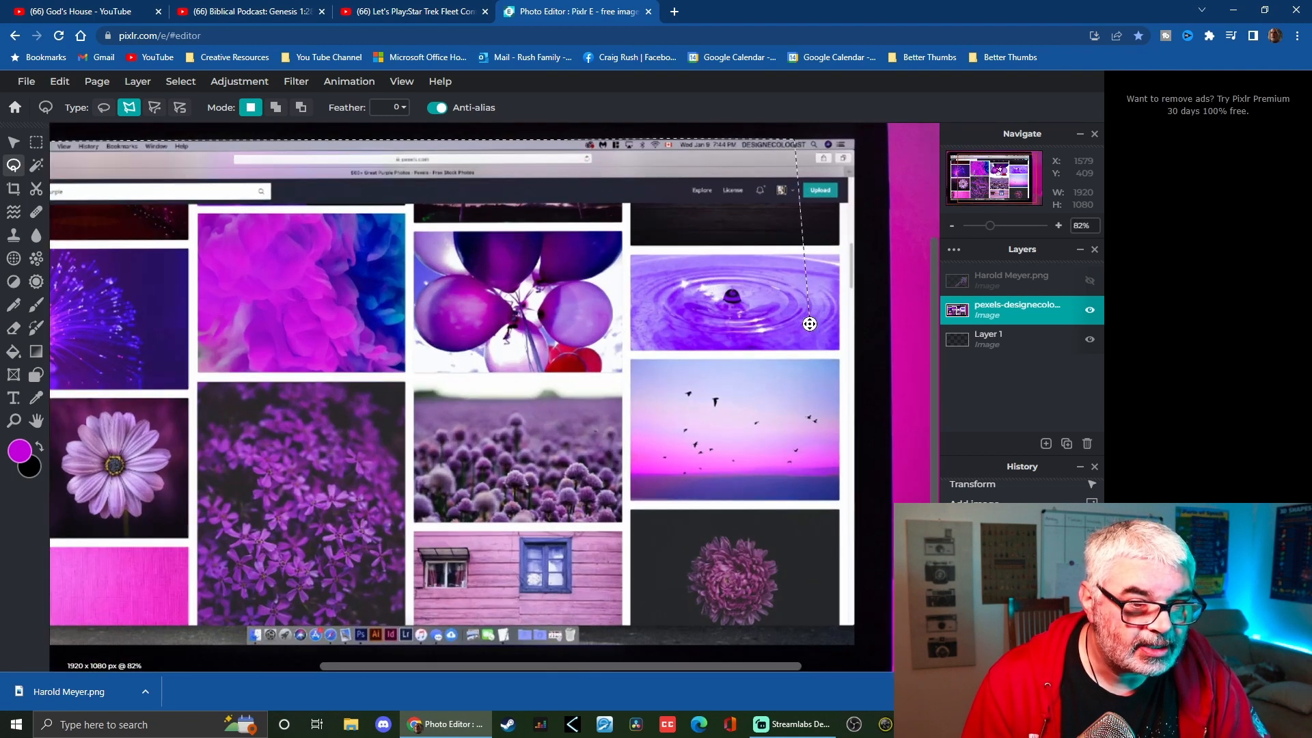
scroll(851, 307, "up", 3)
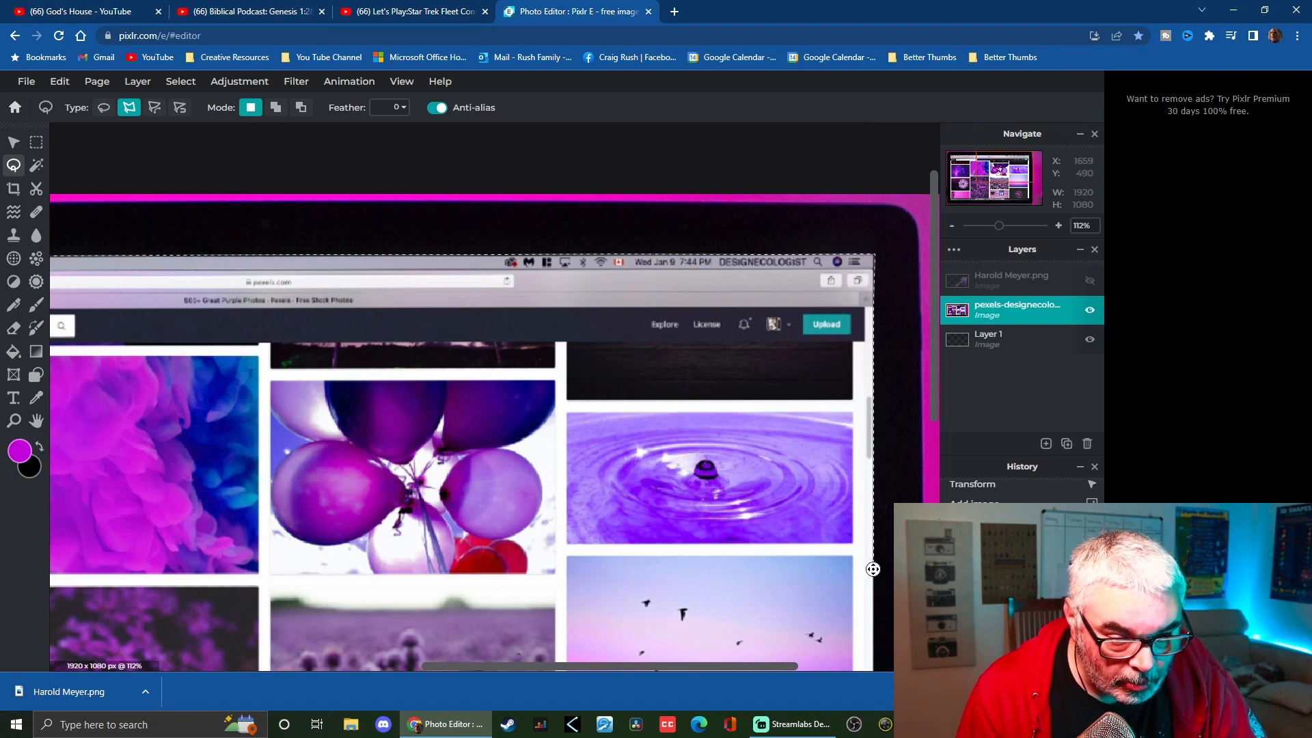
scroll(867, 625, "down", 4)
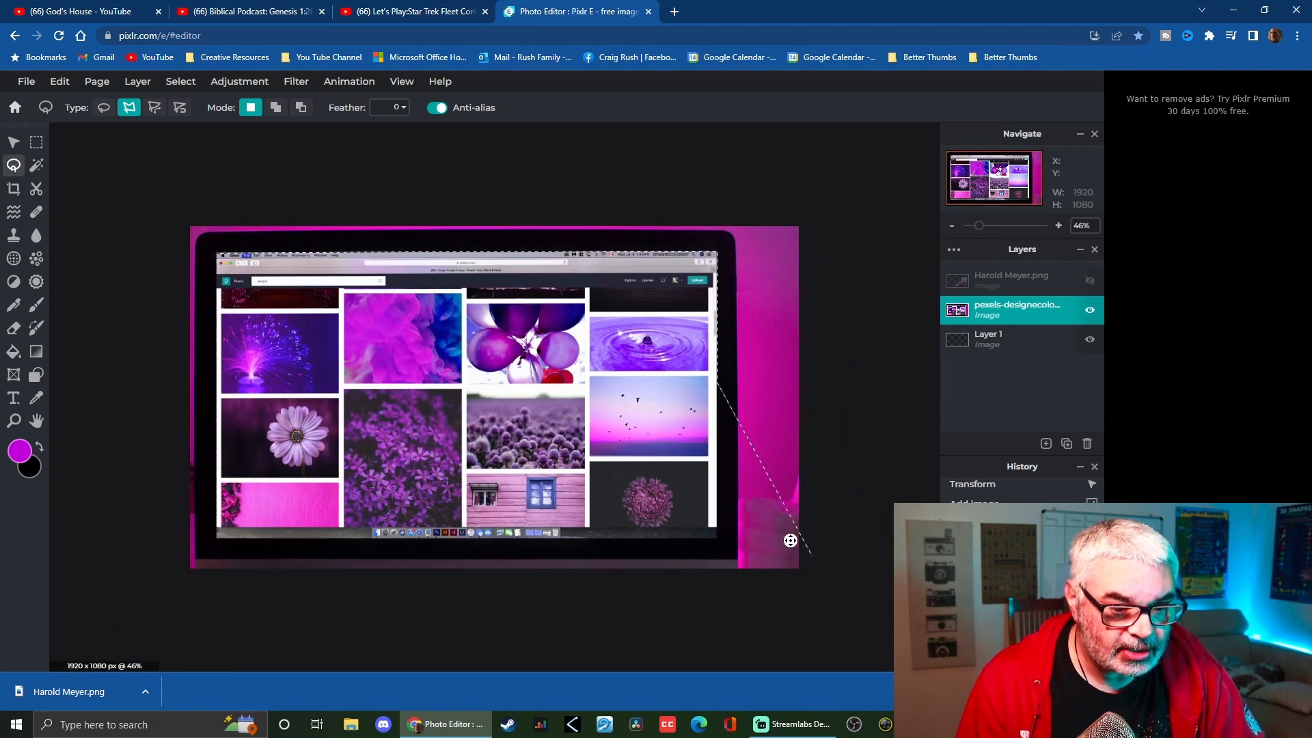
scroll(710, 514, "up", 4)
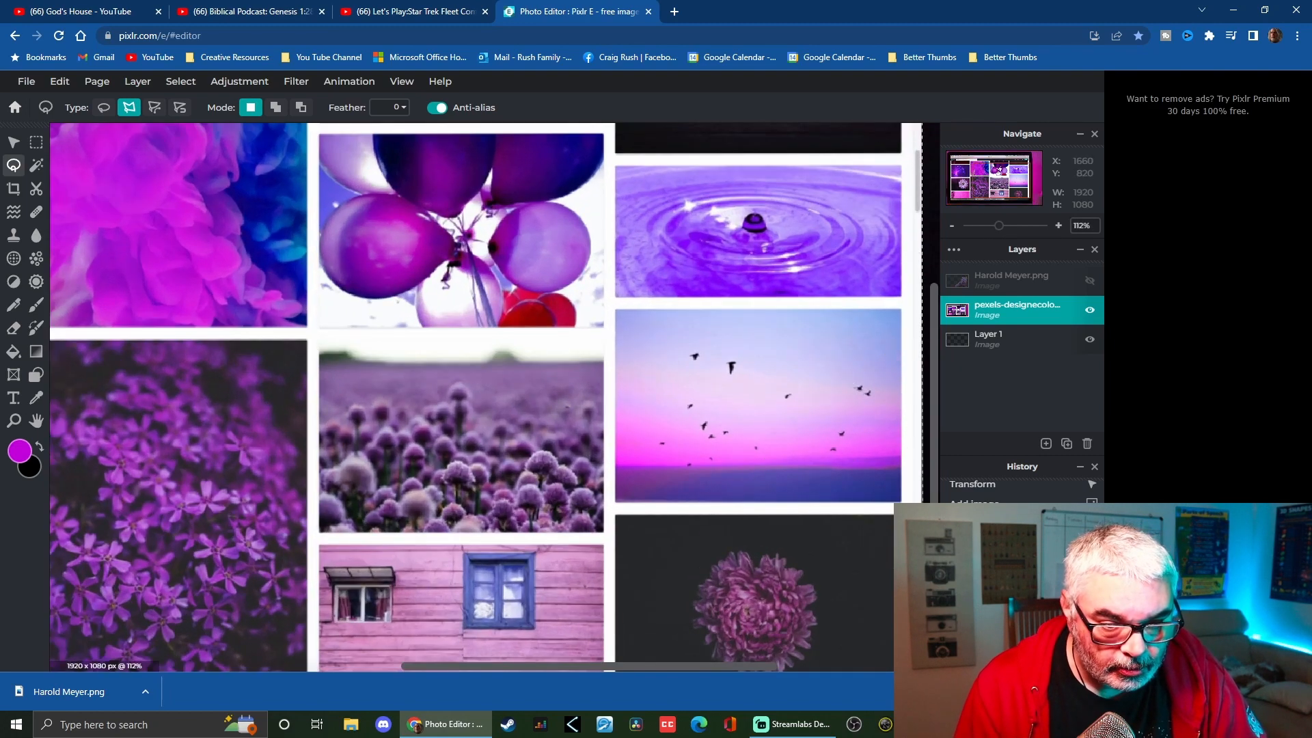
scroll(825, 577, "down", 8)
scroll(826, 576, "up", 5)
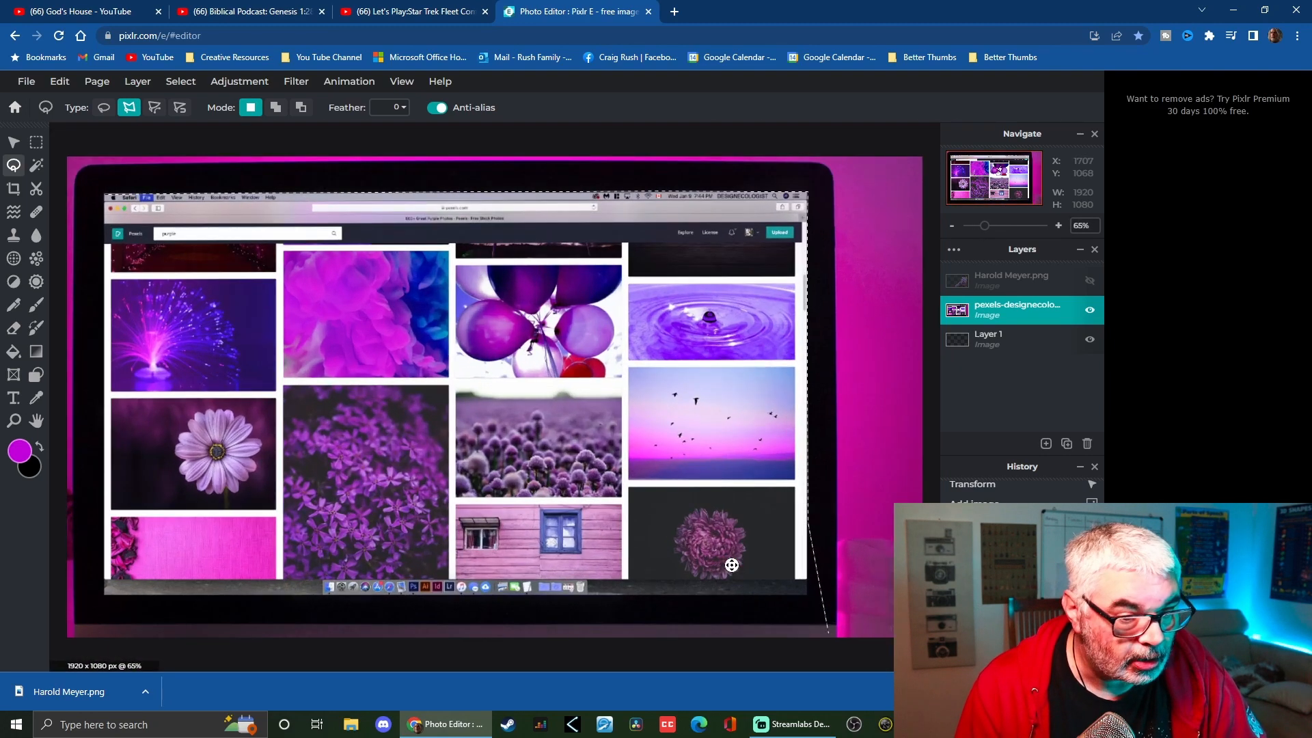
scroll(826, 577, "up", 3)
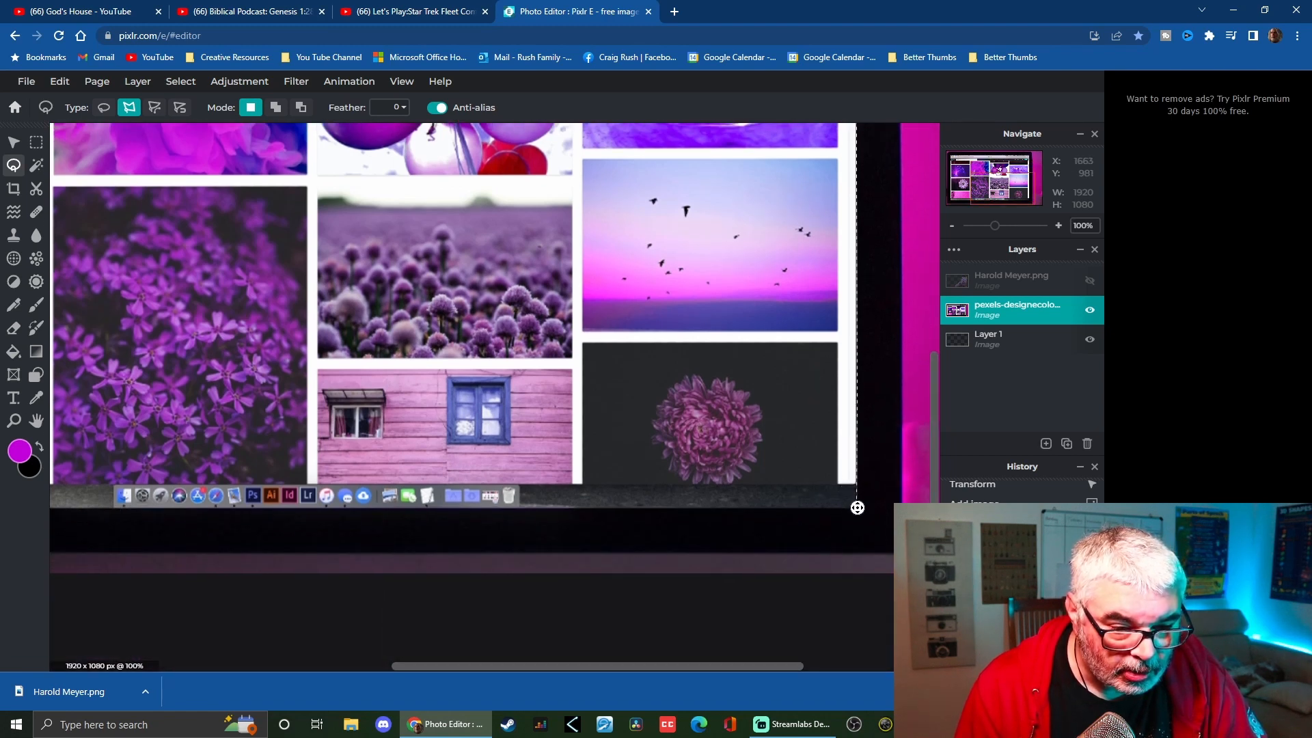
left_click(857, 508)
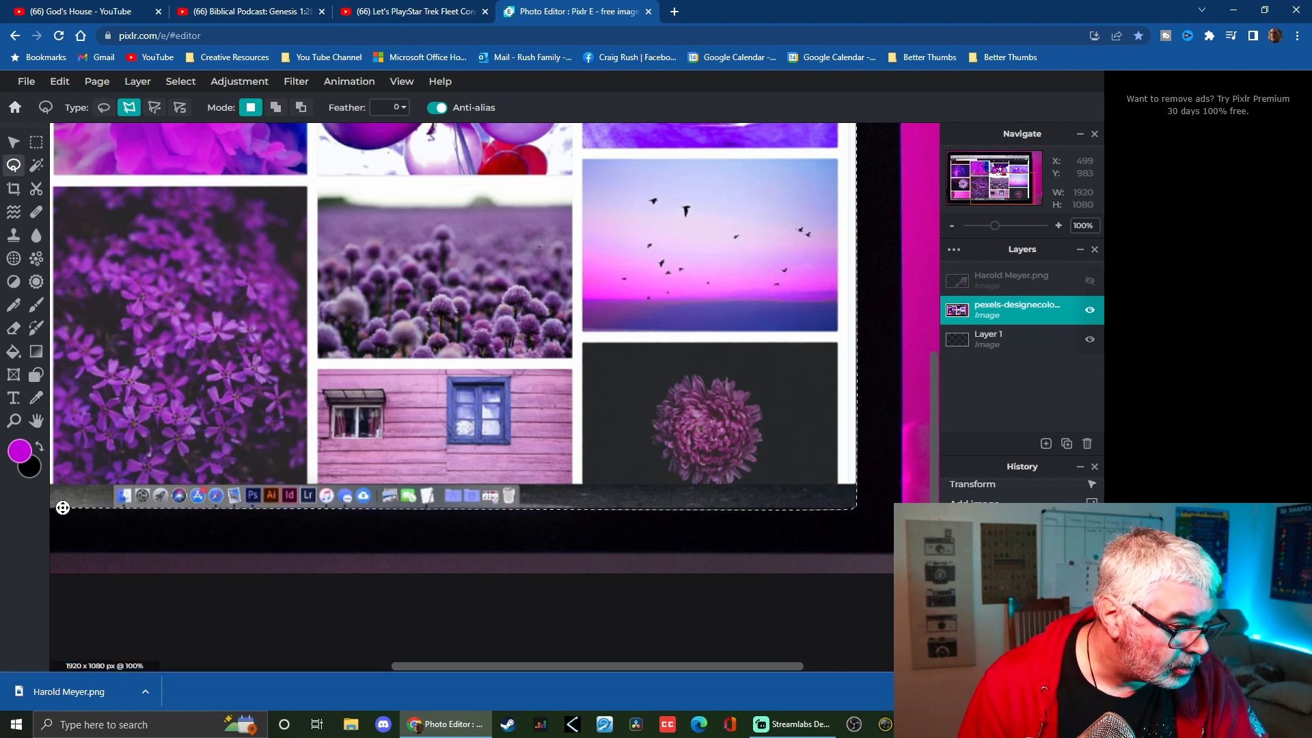
scroll(150, 537, "down", 4)
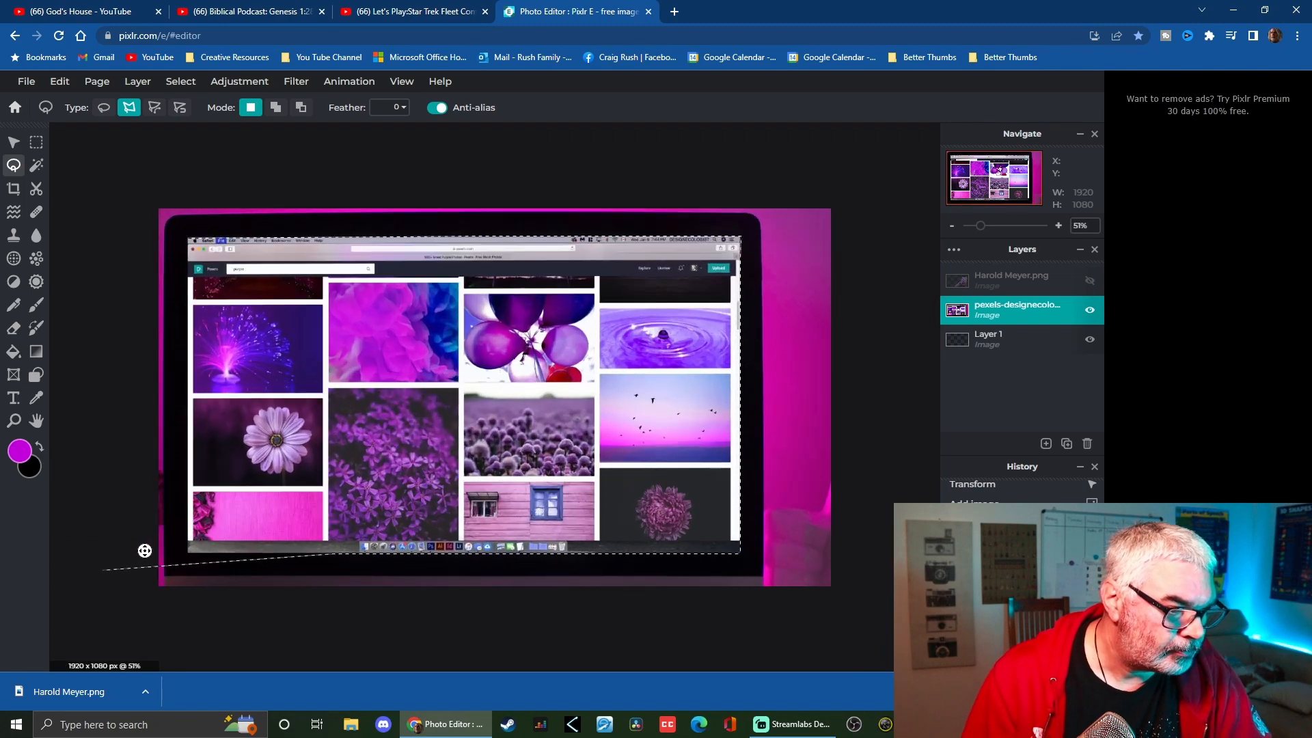
scroll(144, 549, "up", 5)
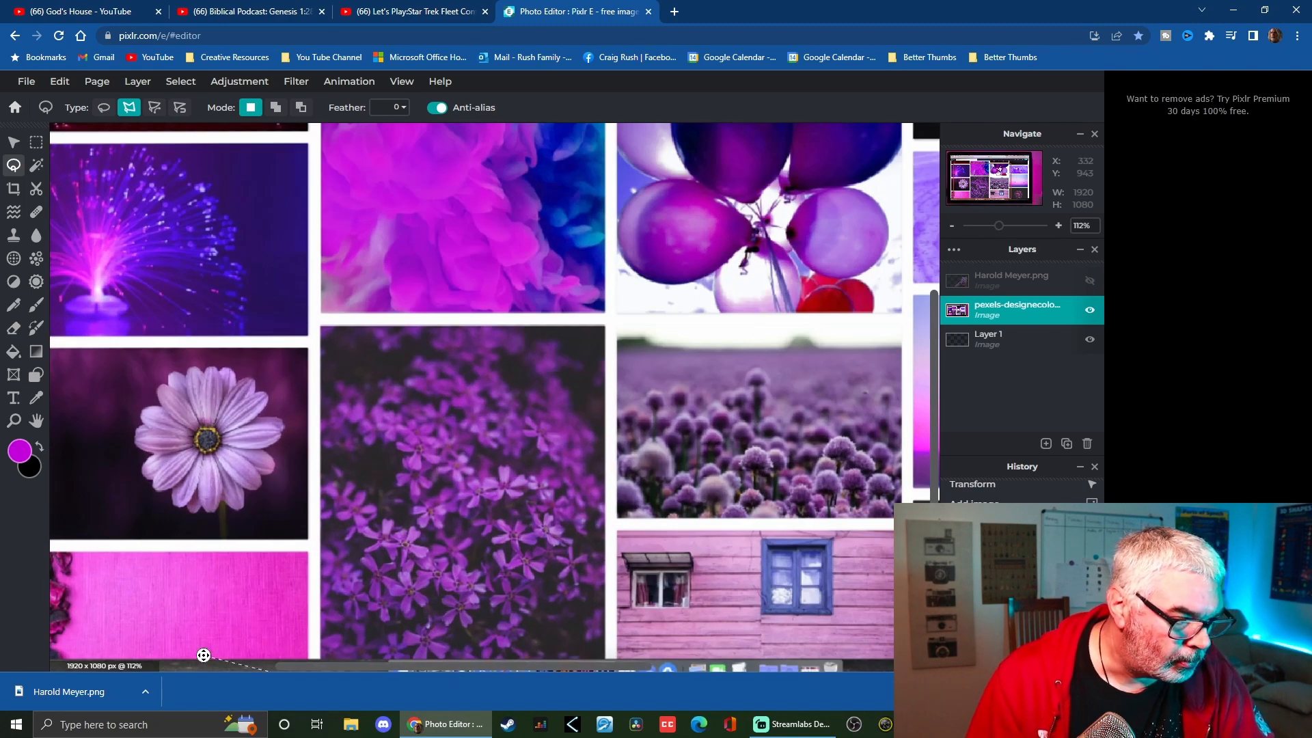
scroll(355, 660, "down", 2)
scroll(332, 606, "down", 2)
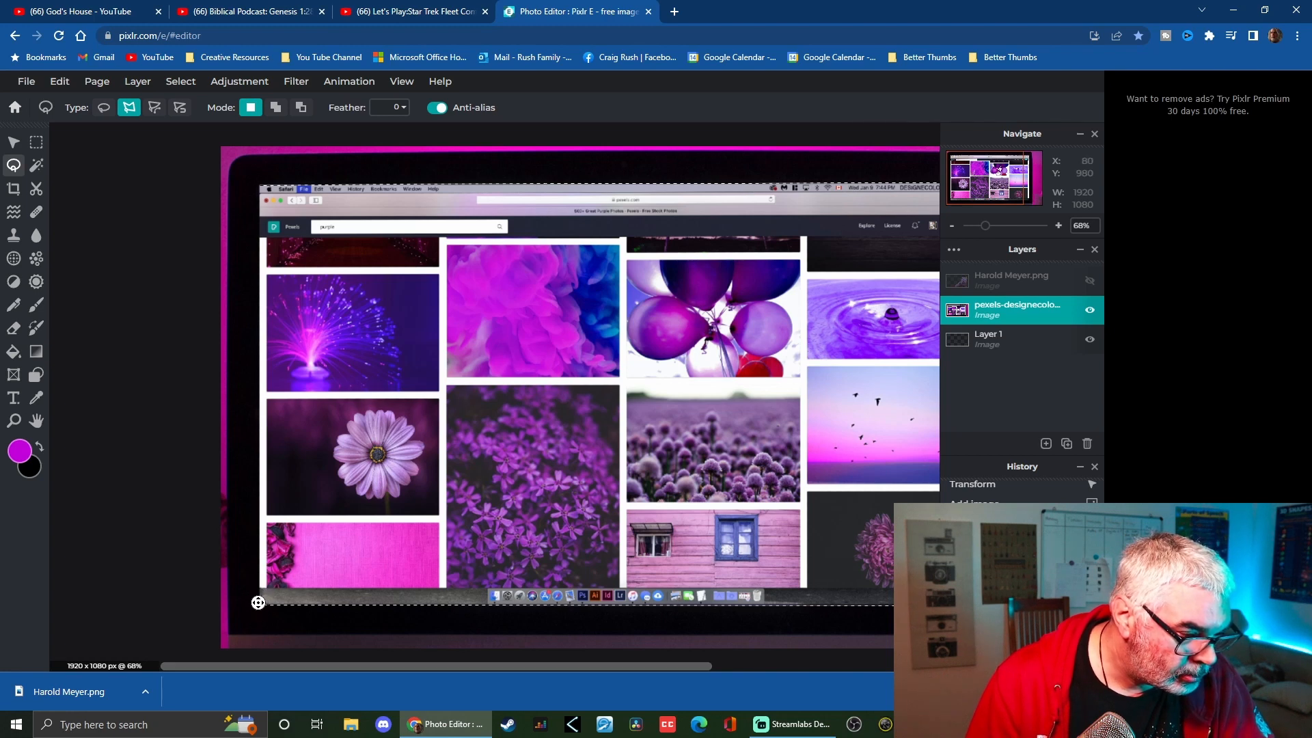
left_click(260, 603)
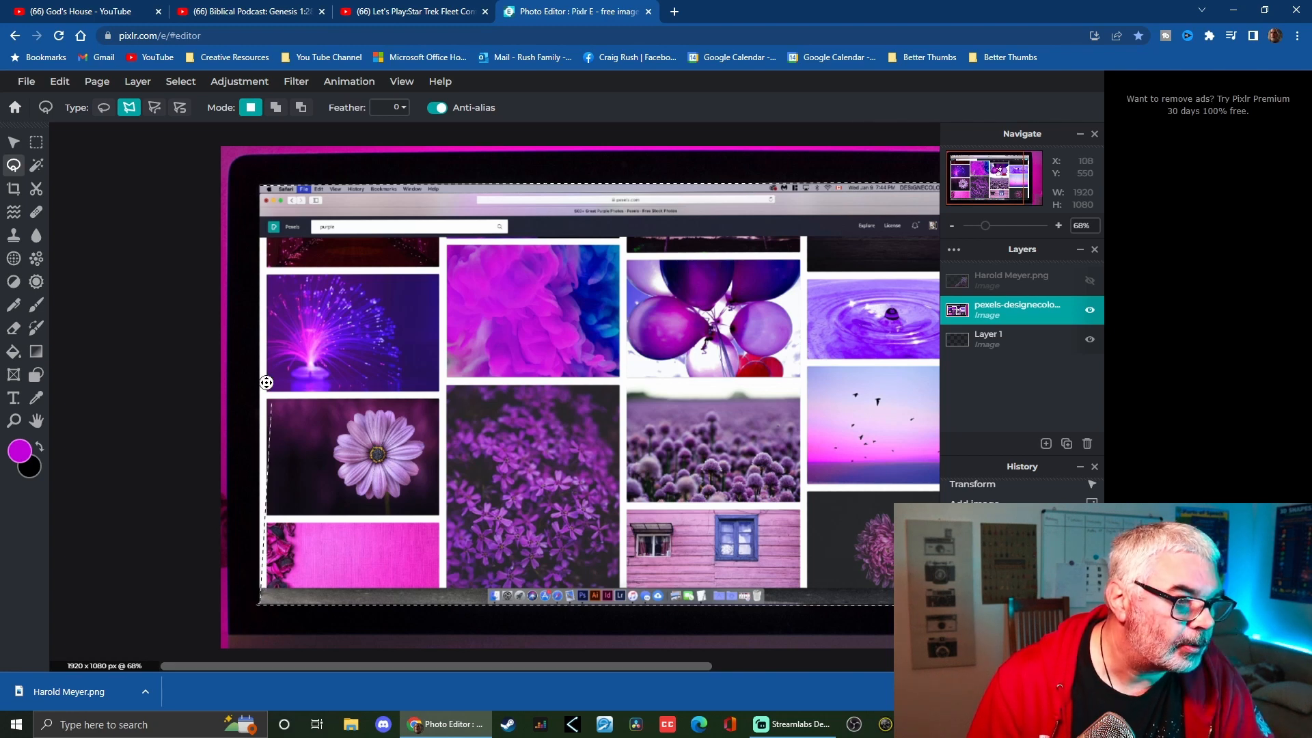
left_click(259, 184)
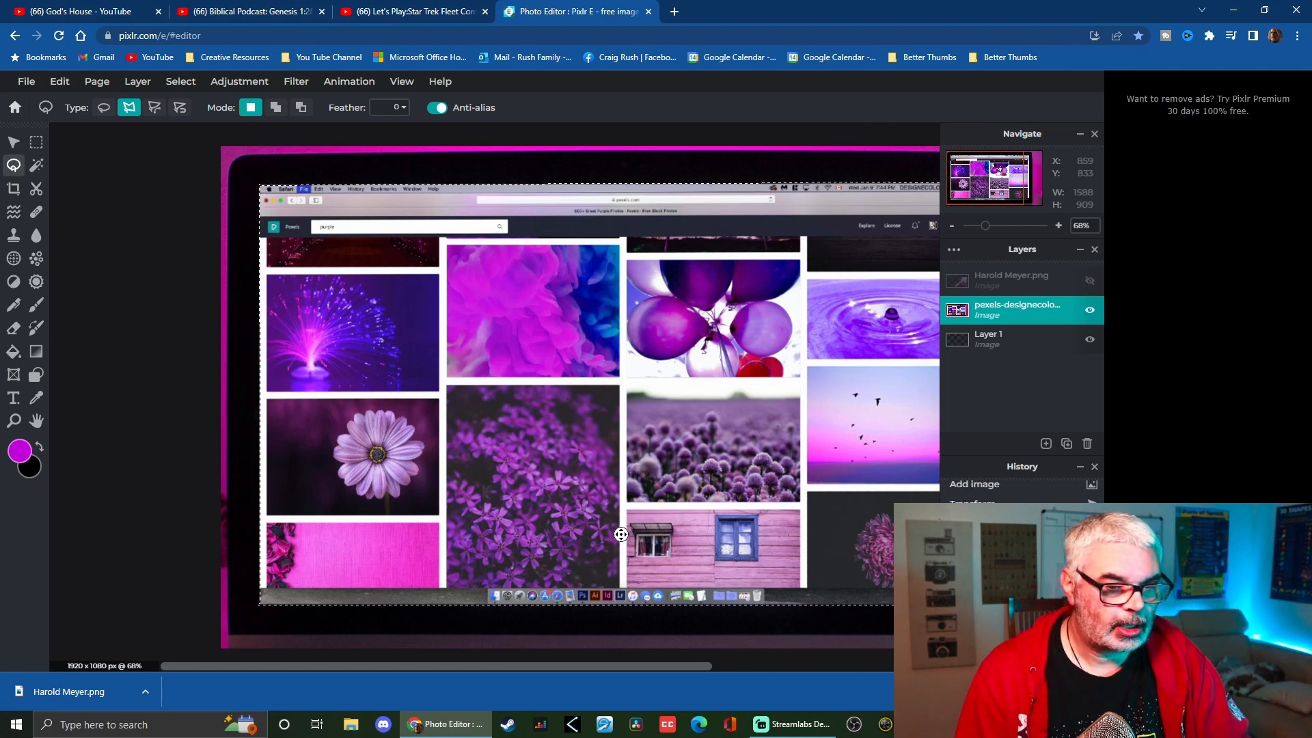
key("Delete")
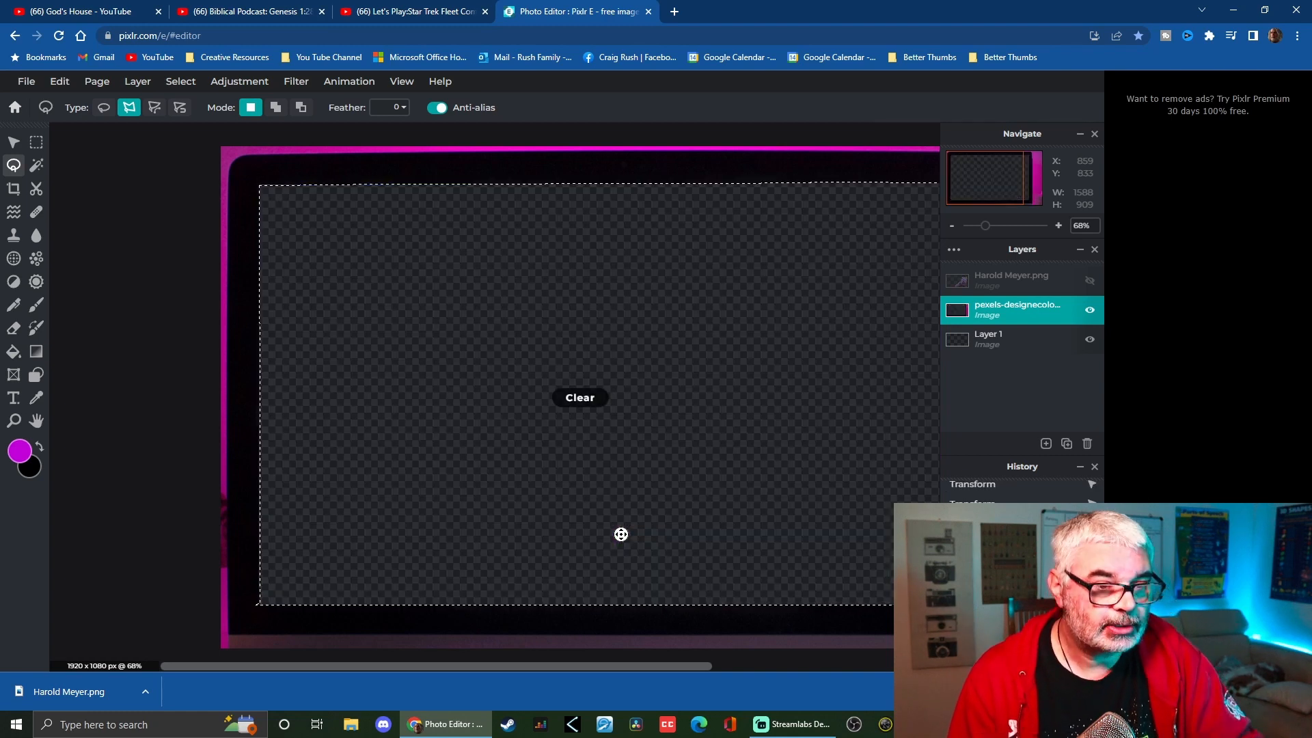
scroll(463, 462, "down", 3)
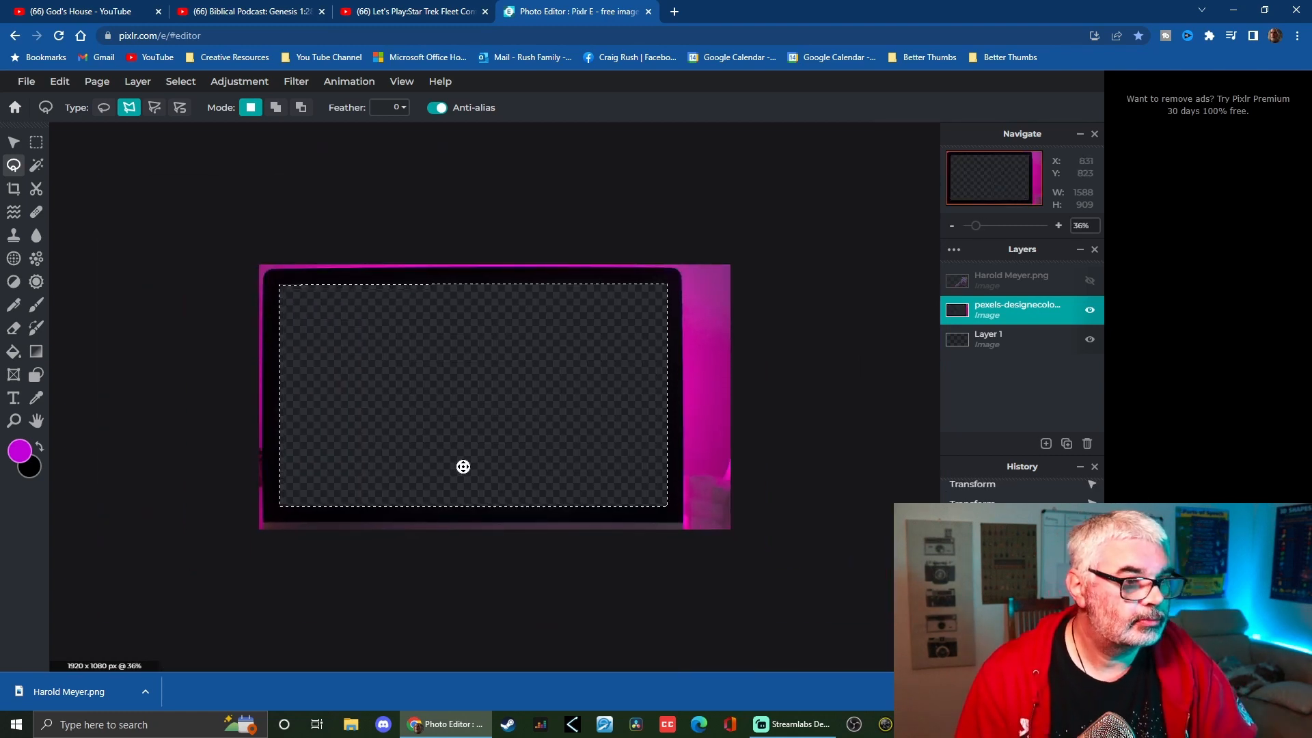
left_click(1004, 279)
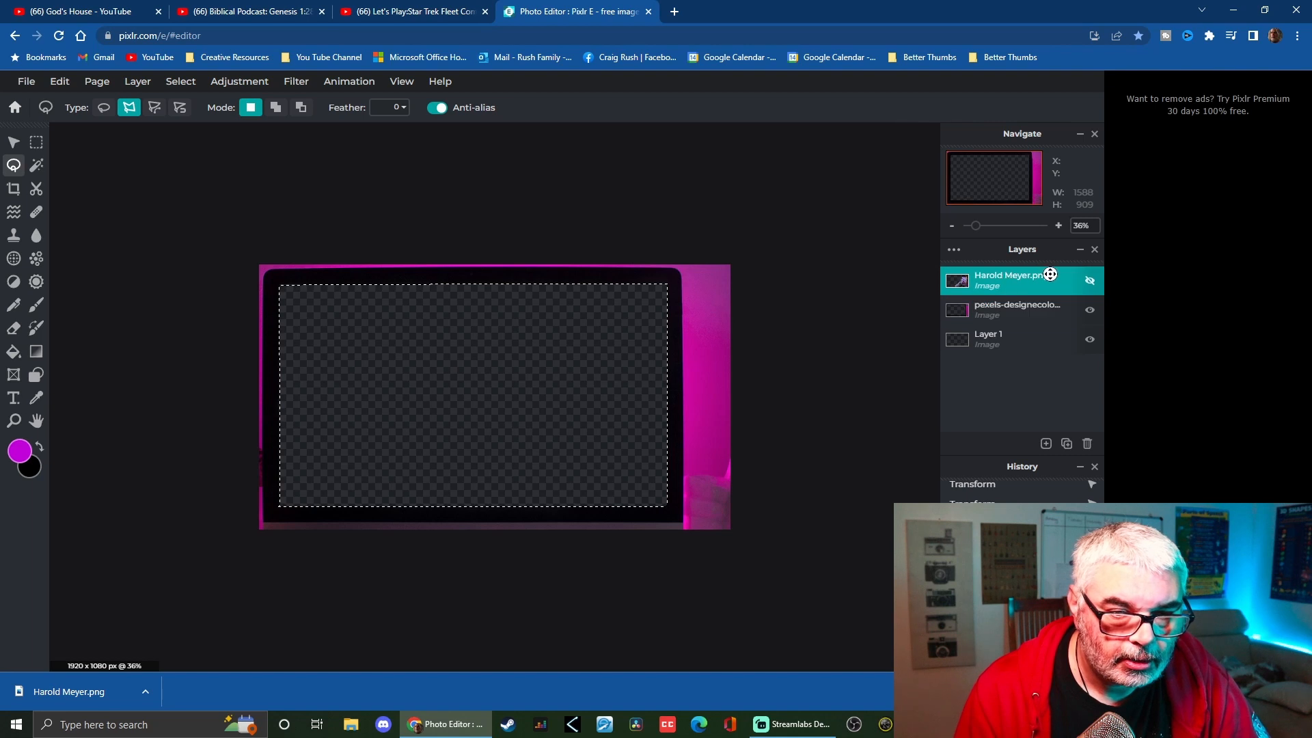
left_click(1089, 285)
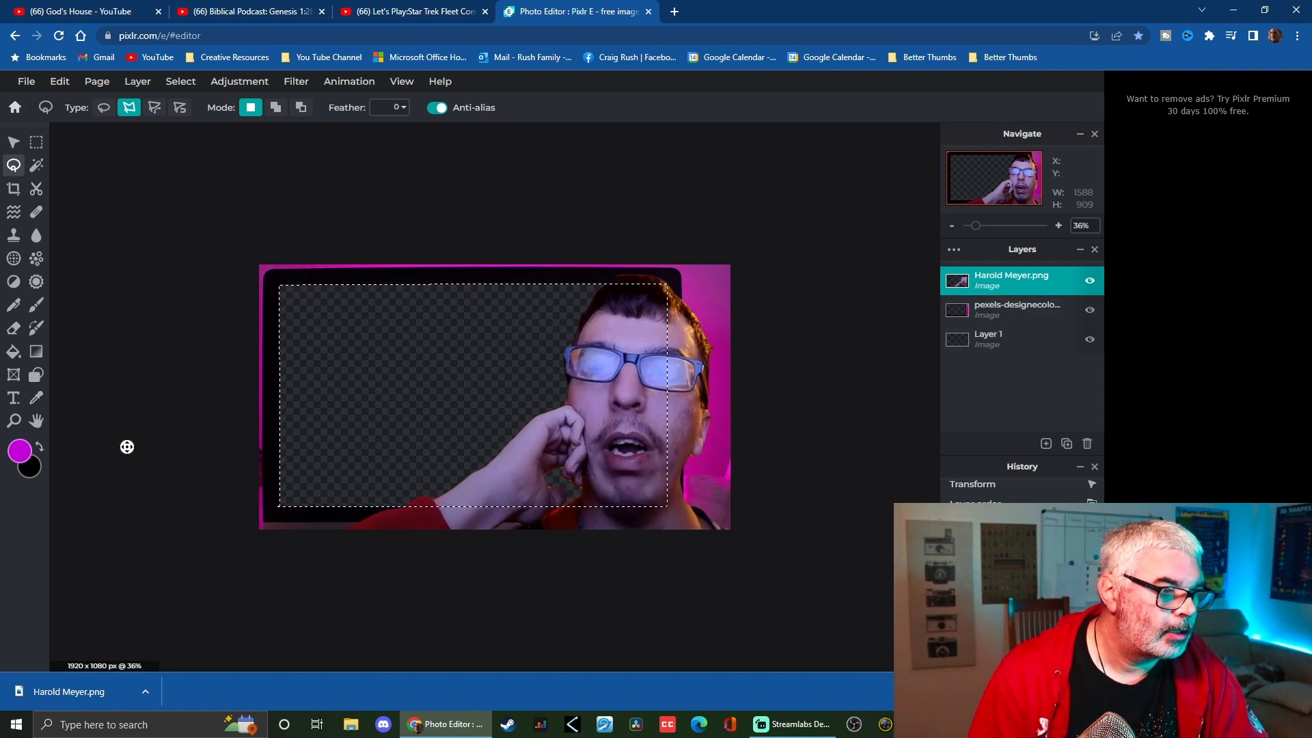
Draw a rectangle shape covering the whole canvas
left_click(37, 376)
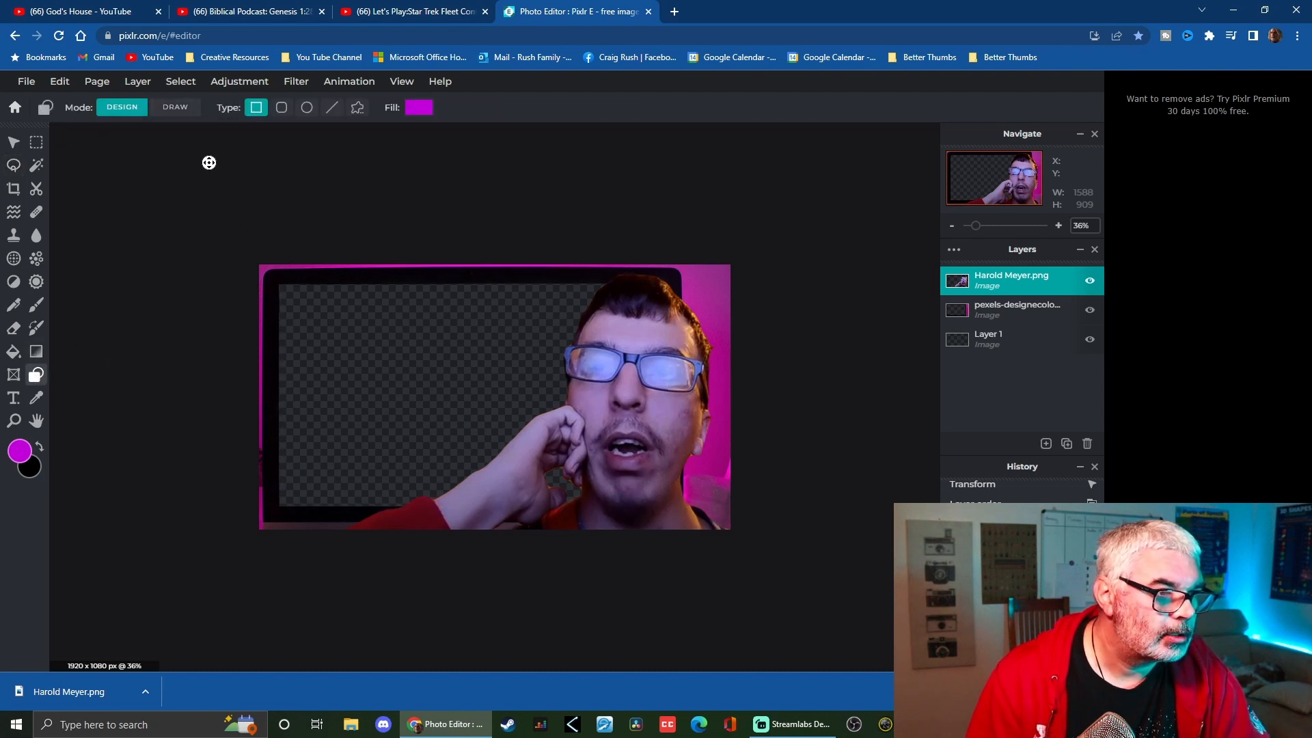
left_click(231, 215)
left_click_drag(231, 215, 780, 596)
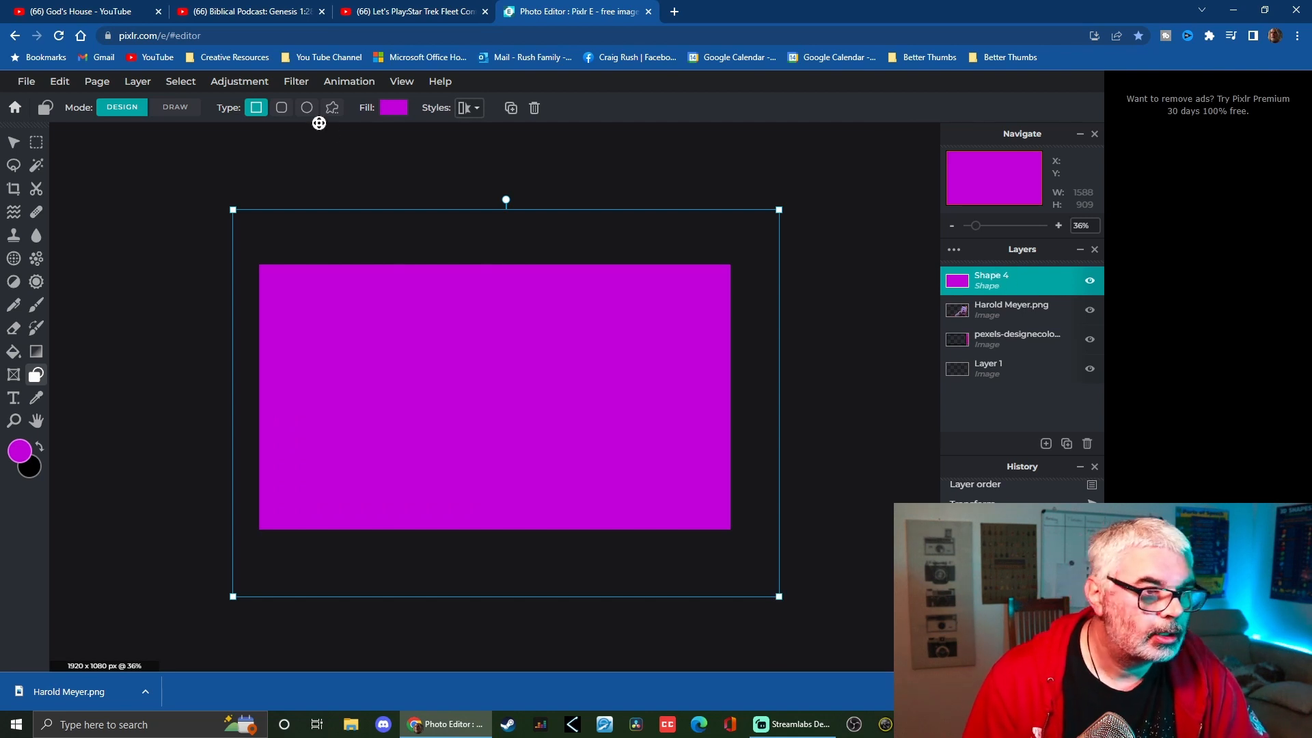
Set the rectangle's fill color to #0263FF
left_click(395, 108)
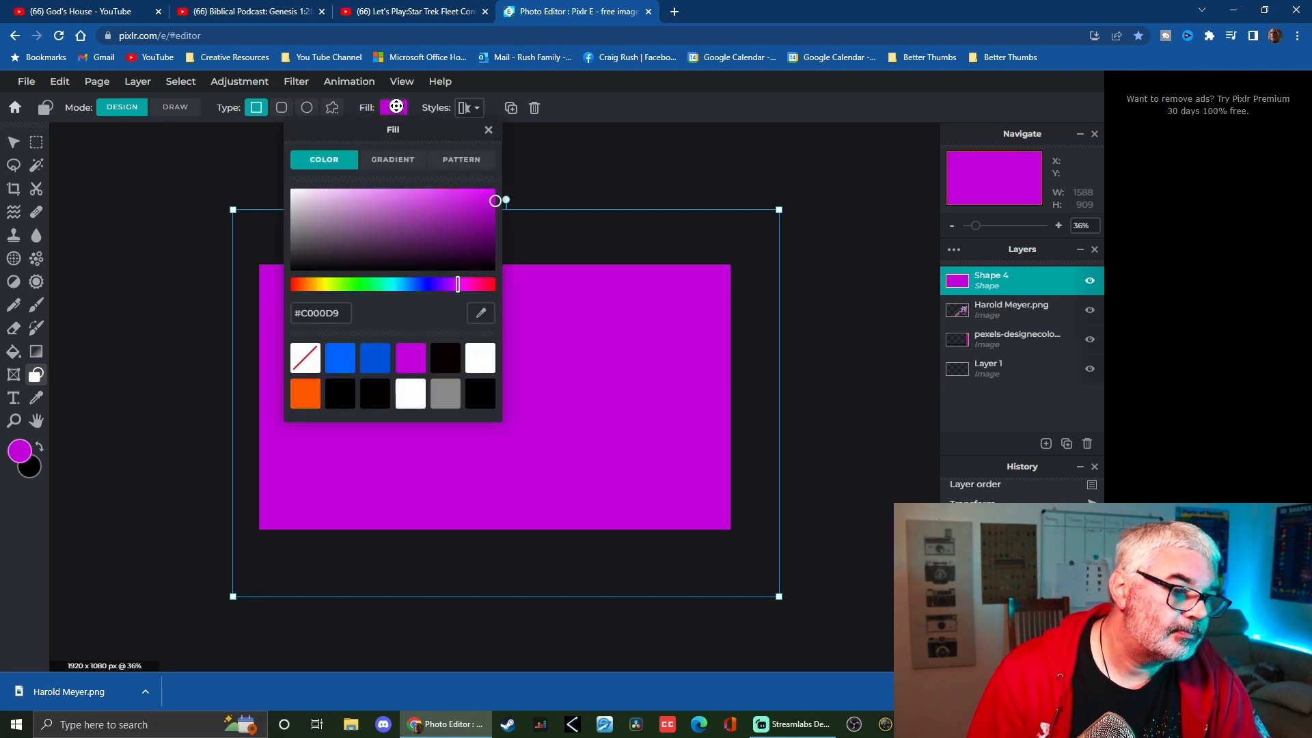
double_click(319, 320)
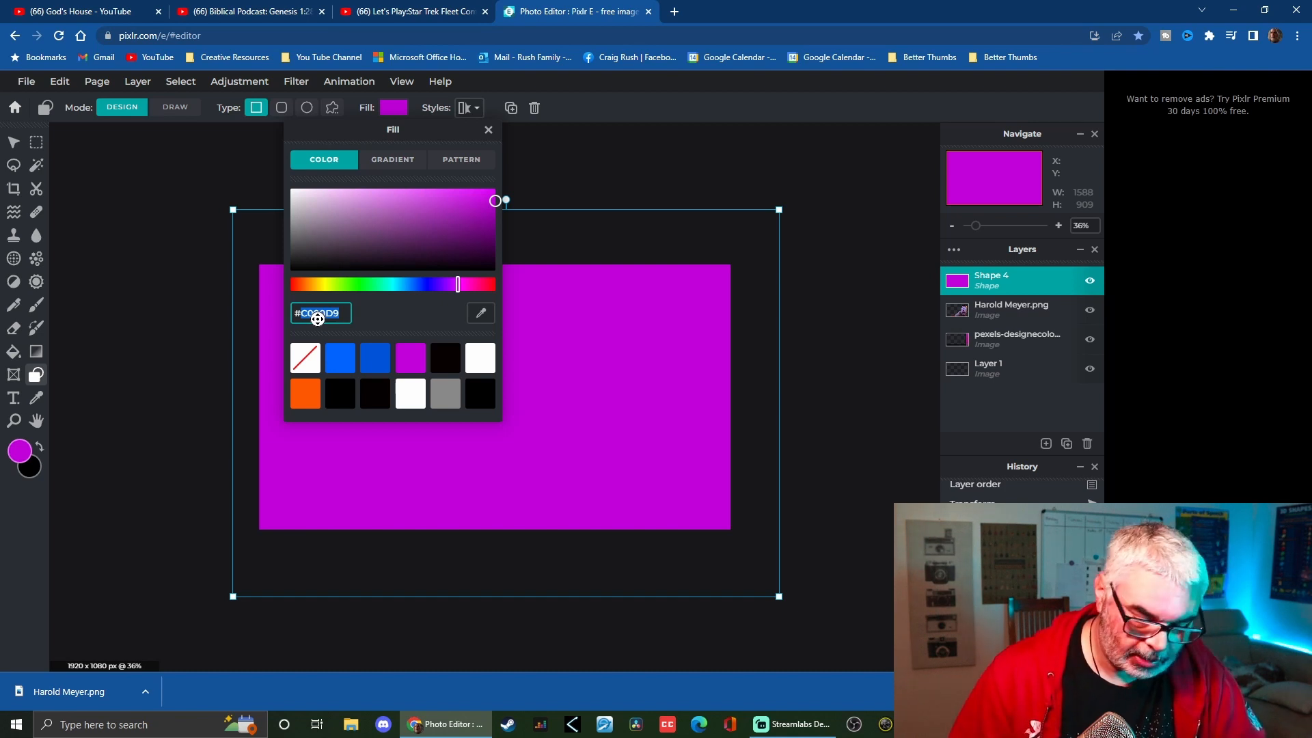
type("0")
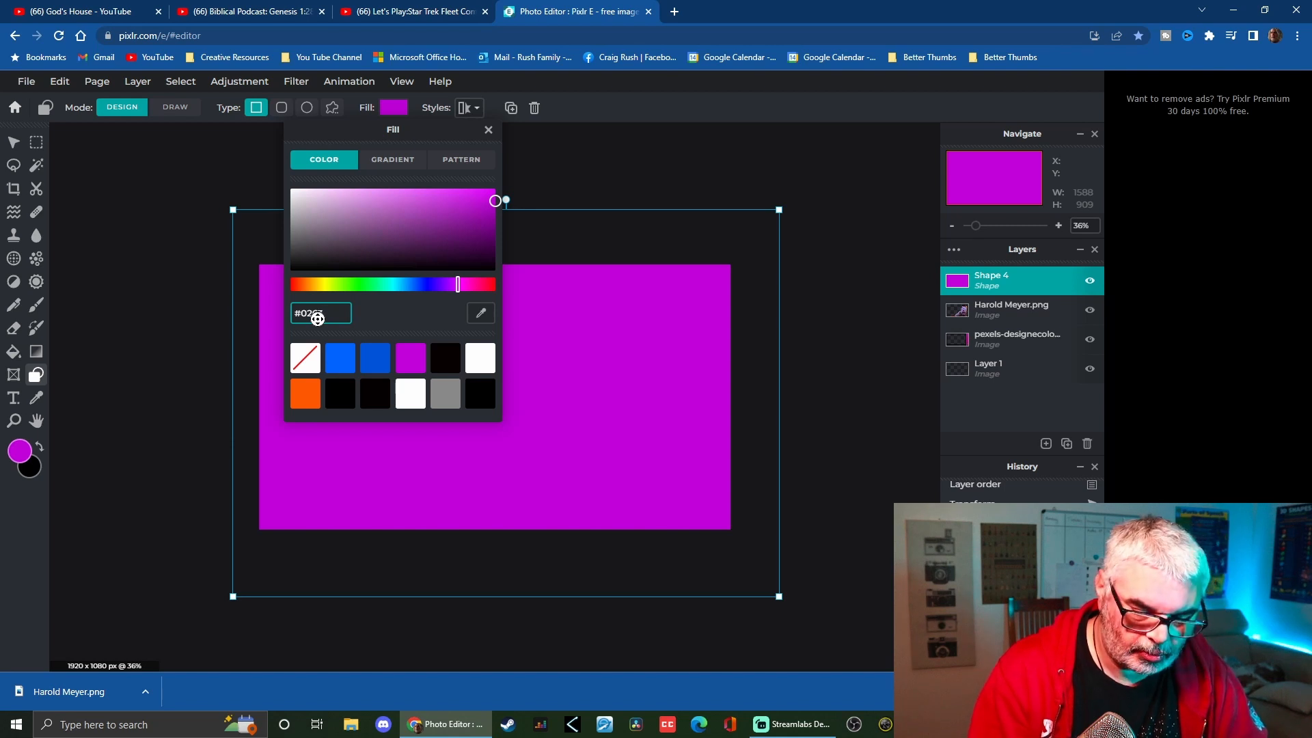
type("263FF")
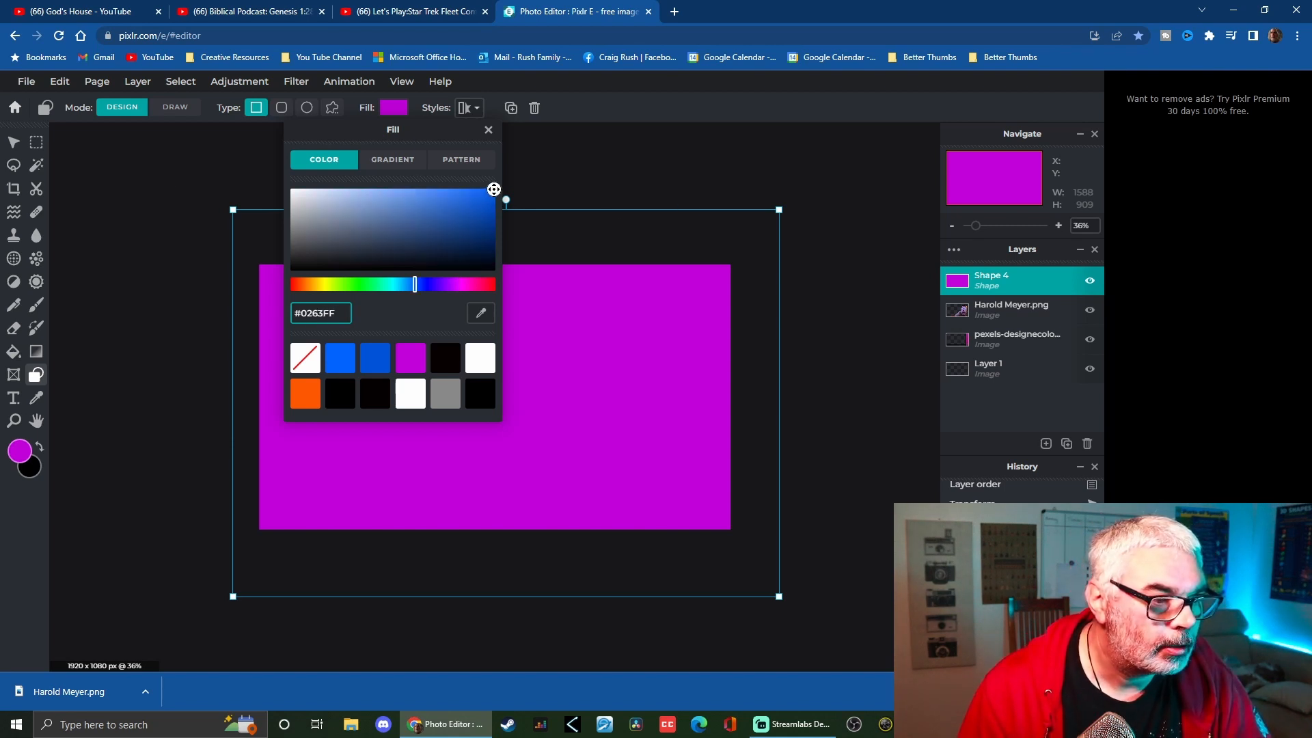
left_click(493, 189)
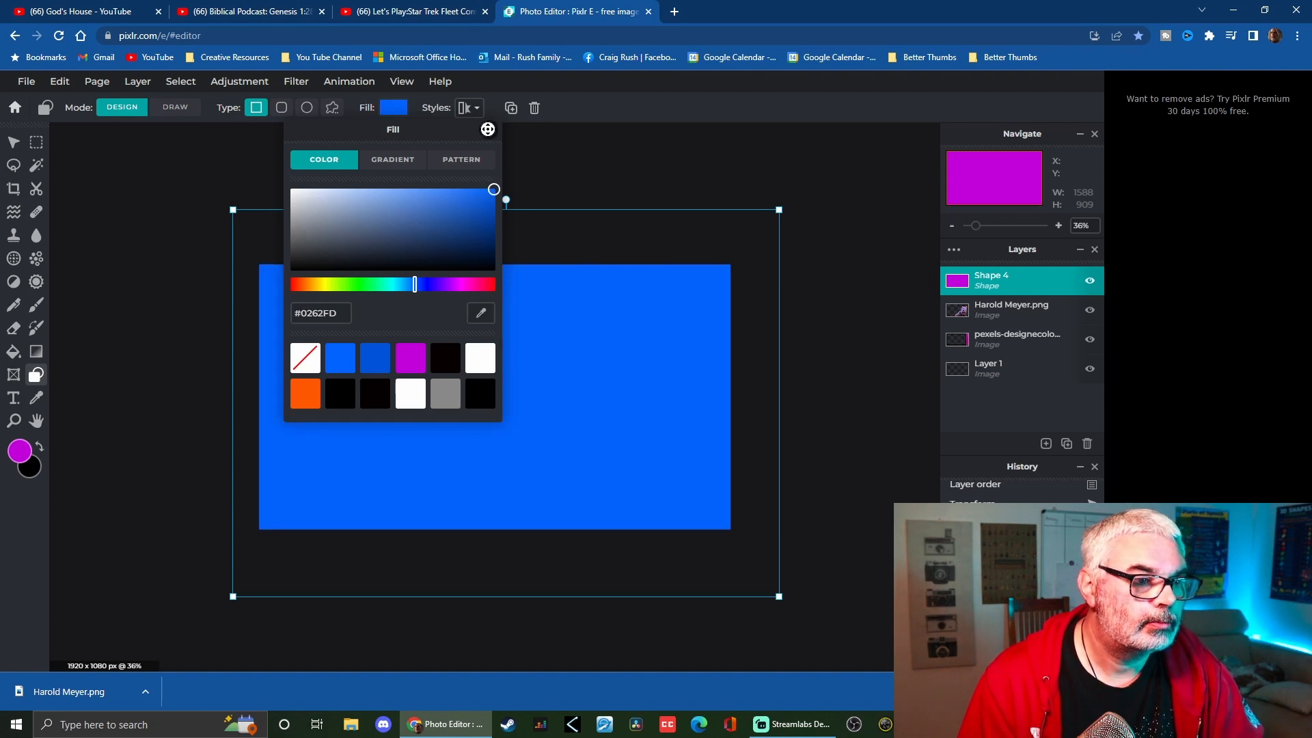
left_click(1009, 279)
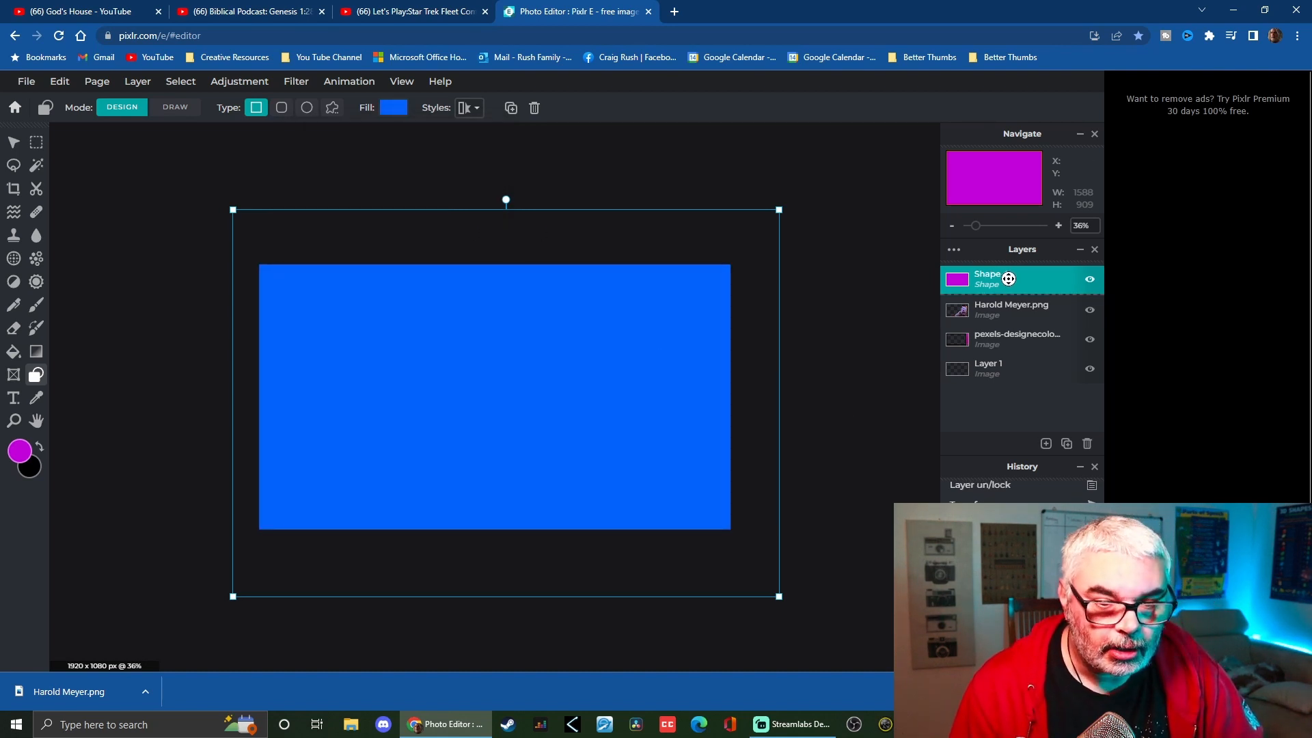
Move the blue shape layer below the pexels background layer and rename the background layer Computer
left_click_drag(1009, 279, 1011, 338)
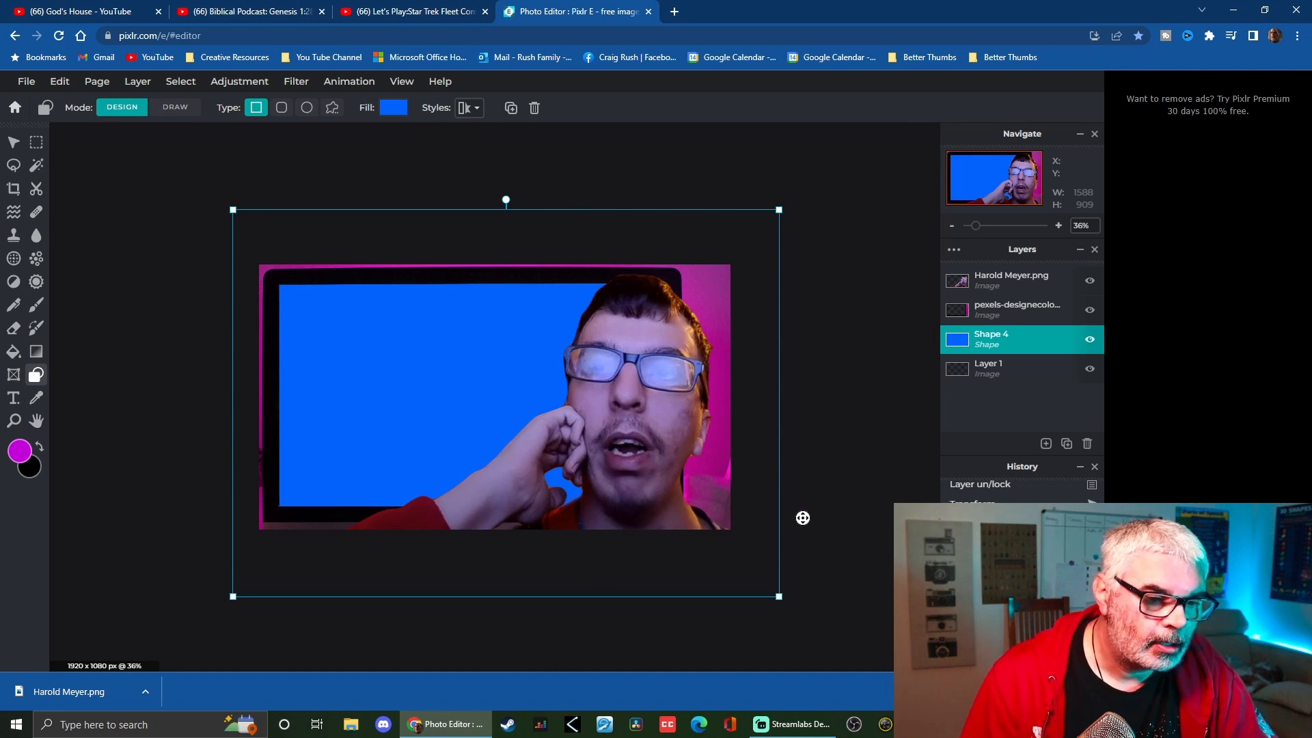
left_click(1000, 309)
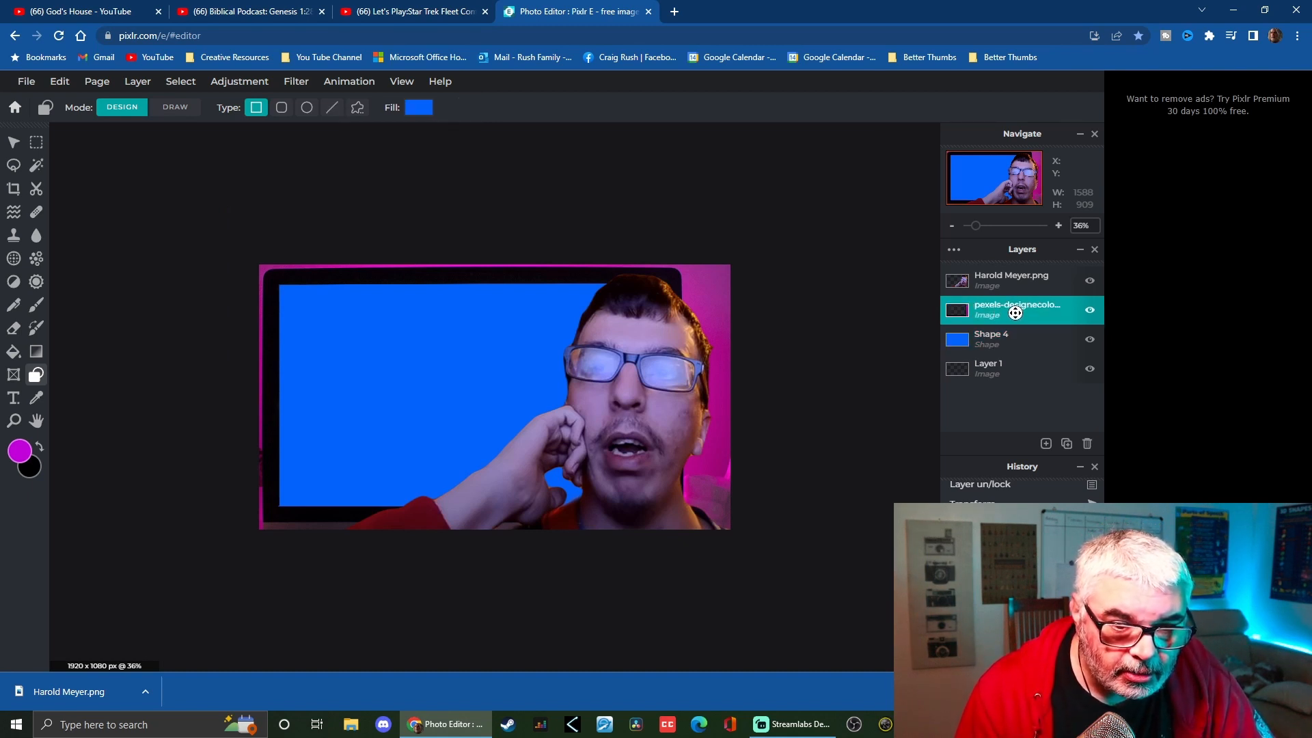
double_click(1016, 313)
left_click(890, 348)
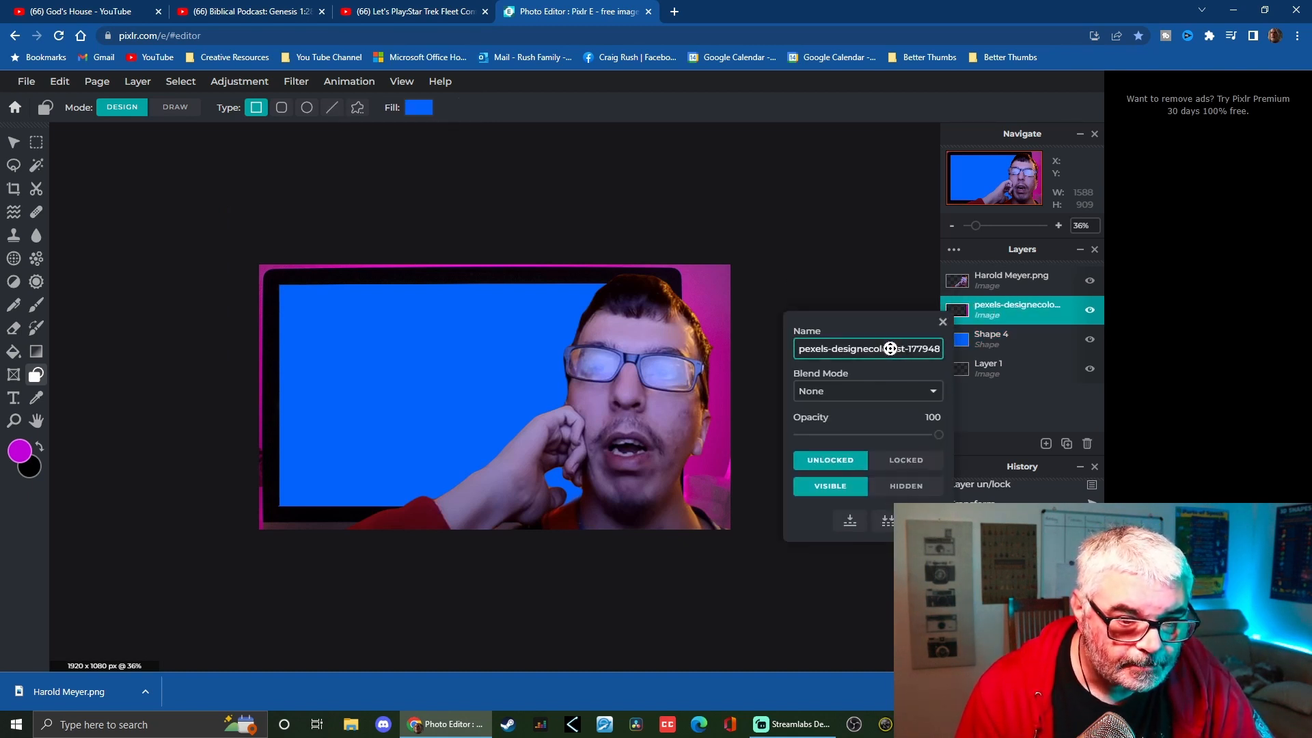
triple_click(881, 350)
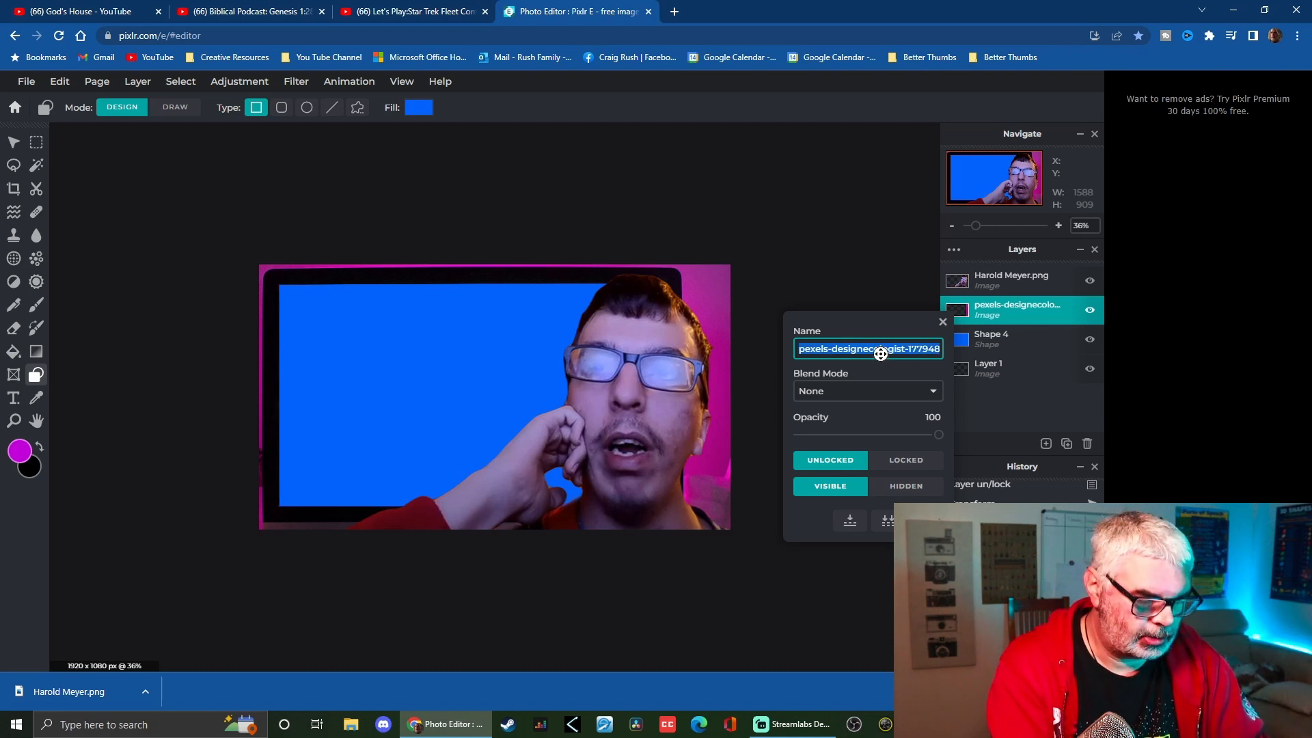
type("Computer")
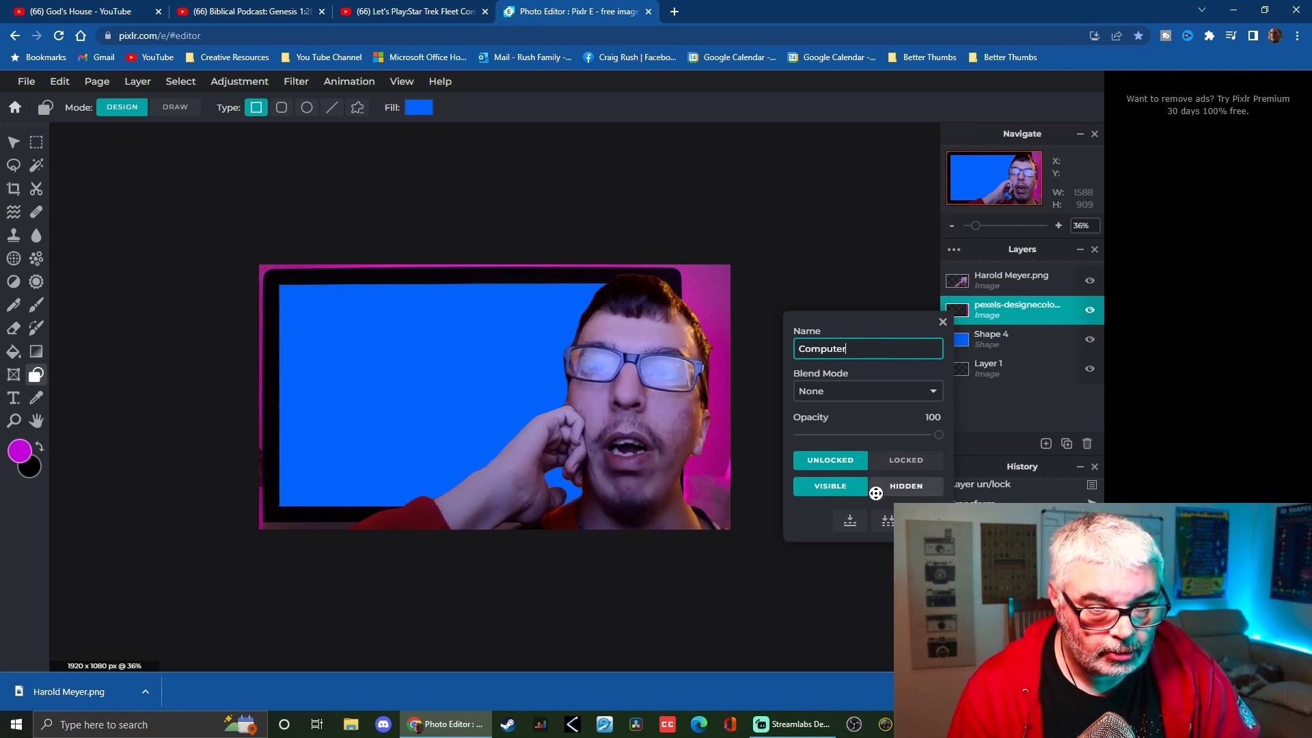
left_click(944, 323)
Rename the blue shape layer to screen
left_click(999, 337)
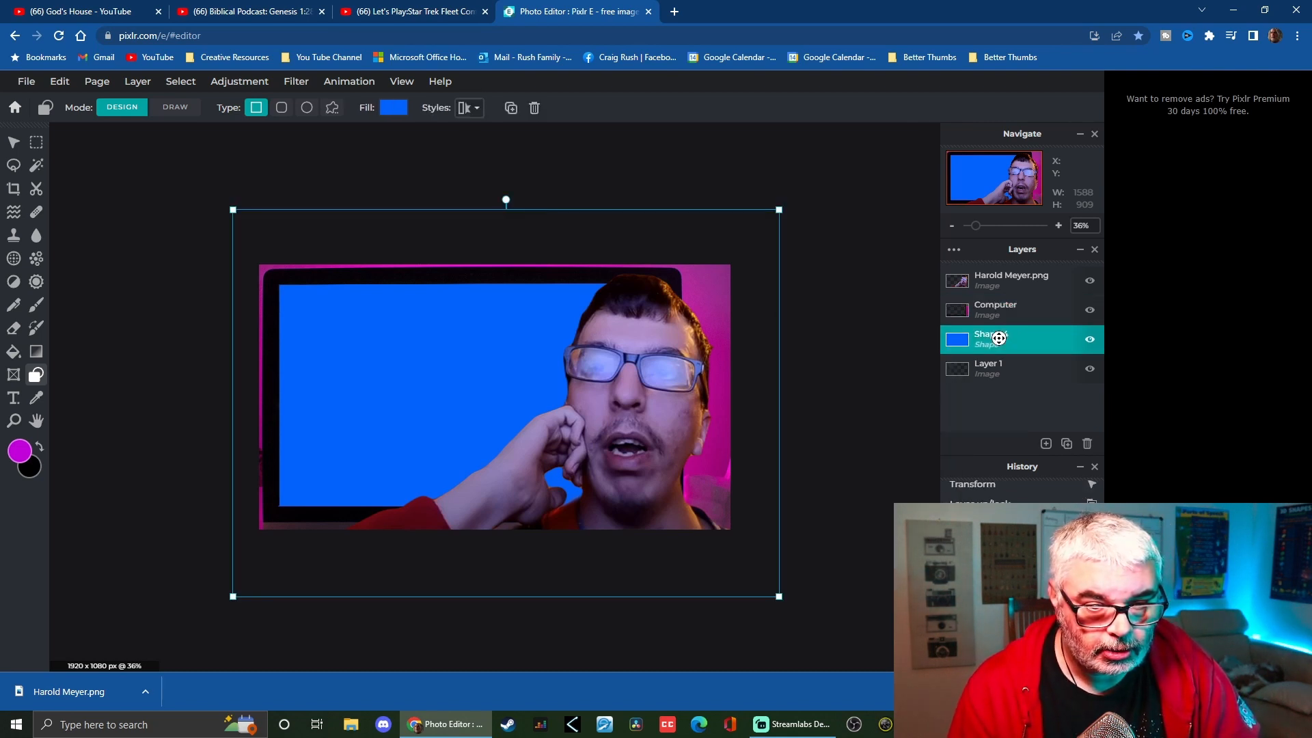
left_click(999, 338)
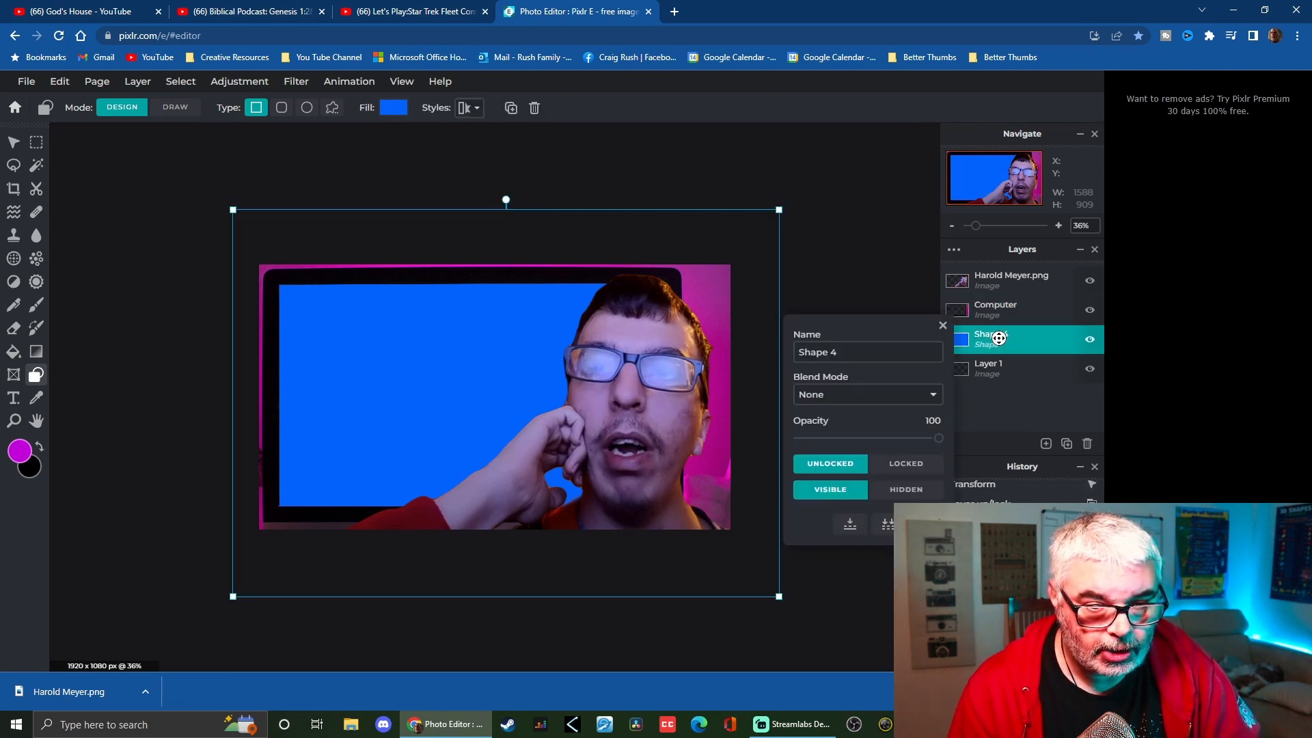
triple_click(849, 359)
type("scr")
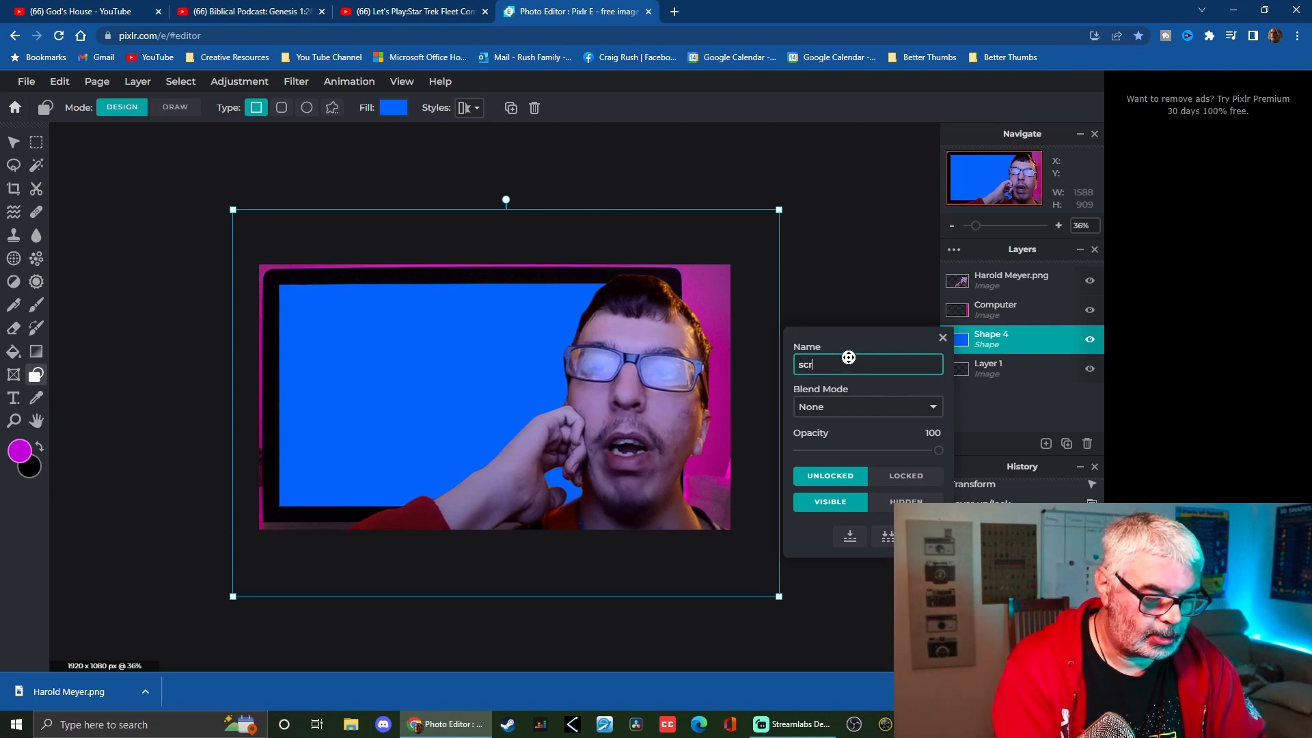
type("een")
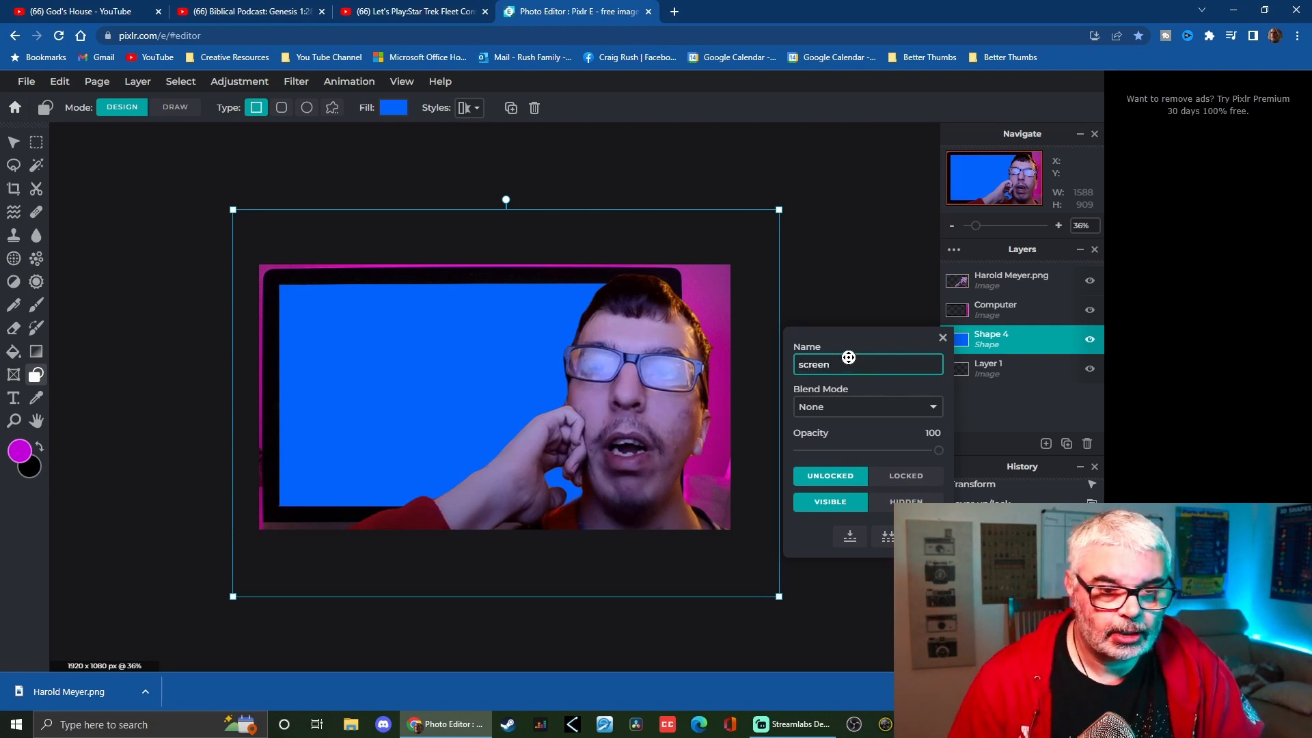
left_click(944, 337)
Delete the empty Layer 1 from the layers list
left_click(1025, 284)
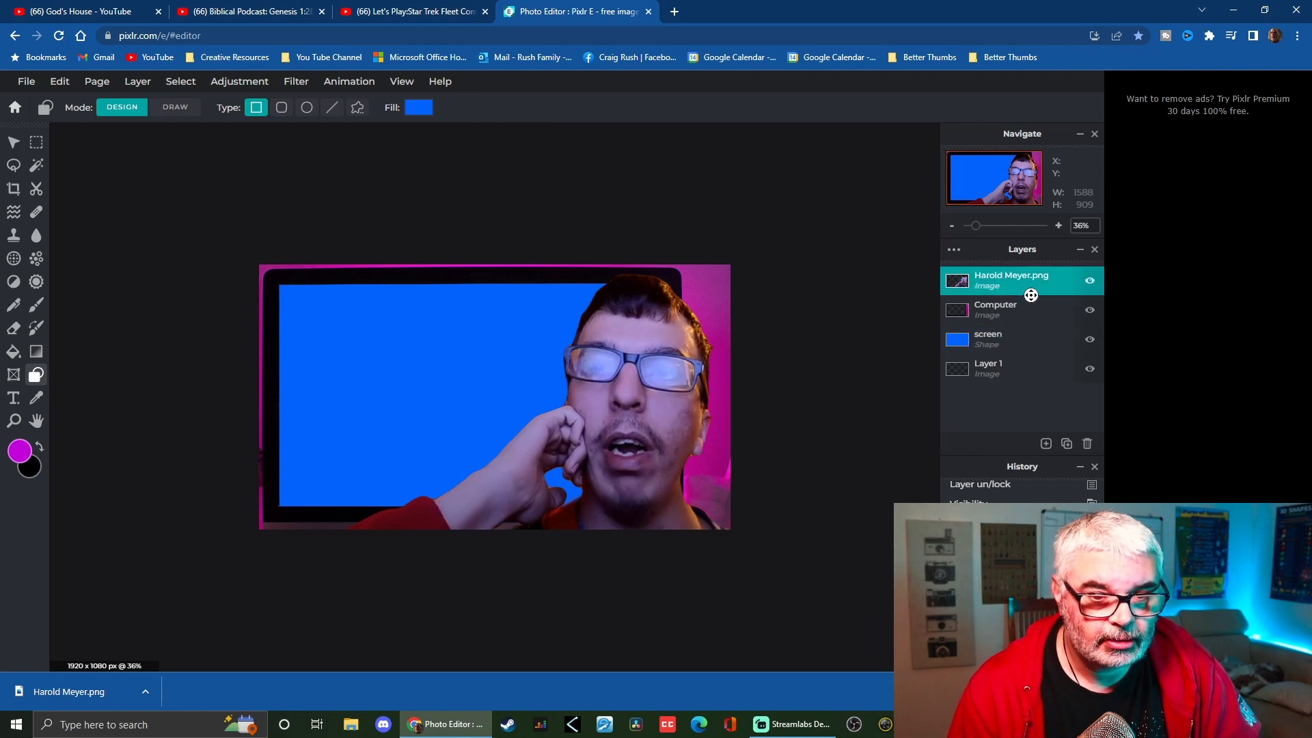
left_click(1035, 367)
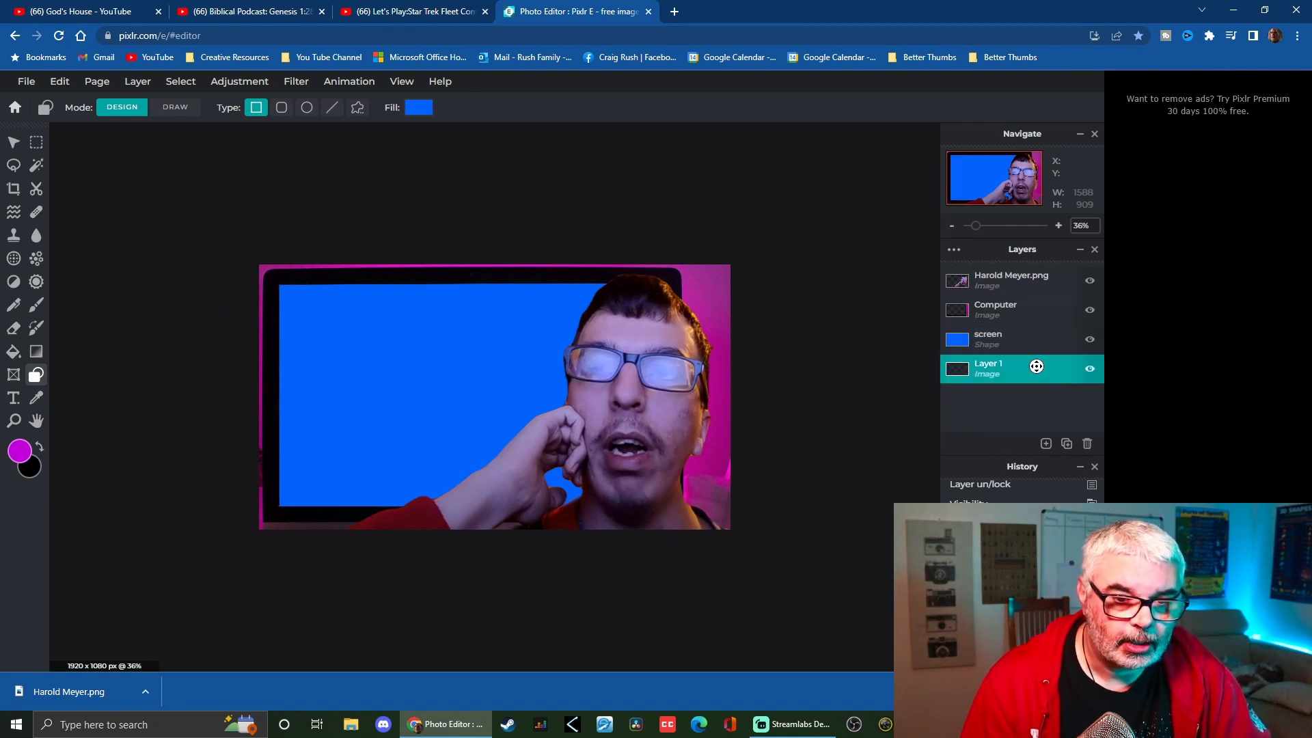
left_click(1034, 367)
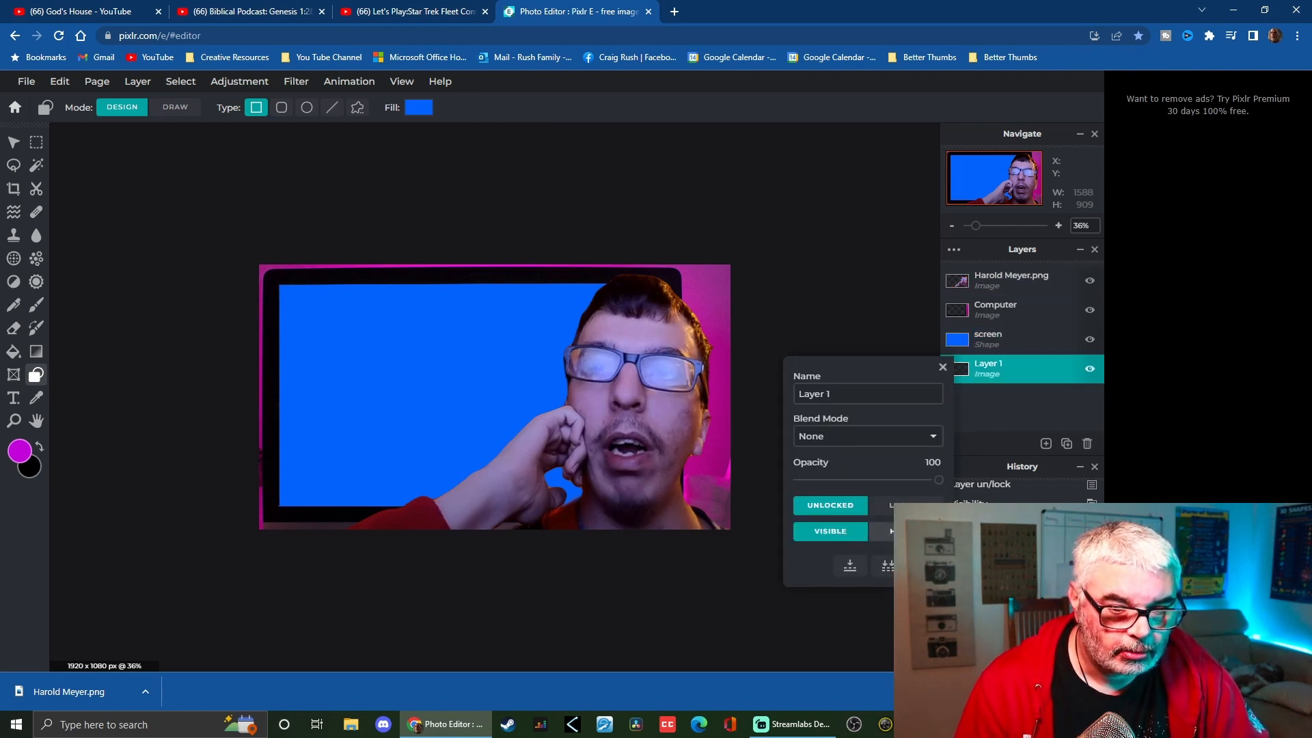
left_click(1087, 443)
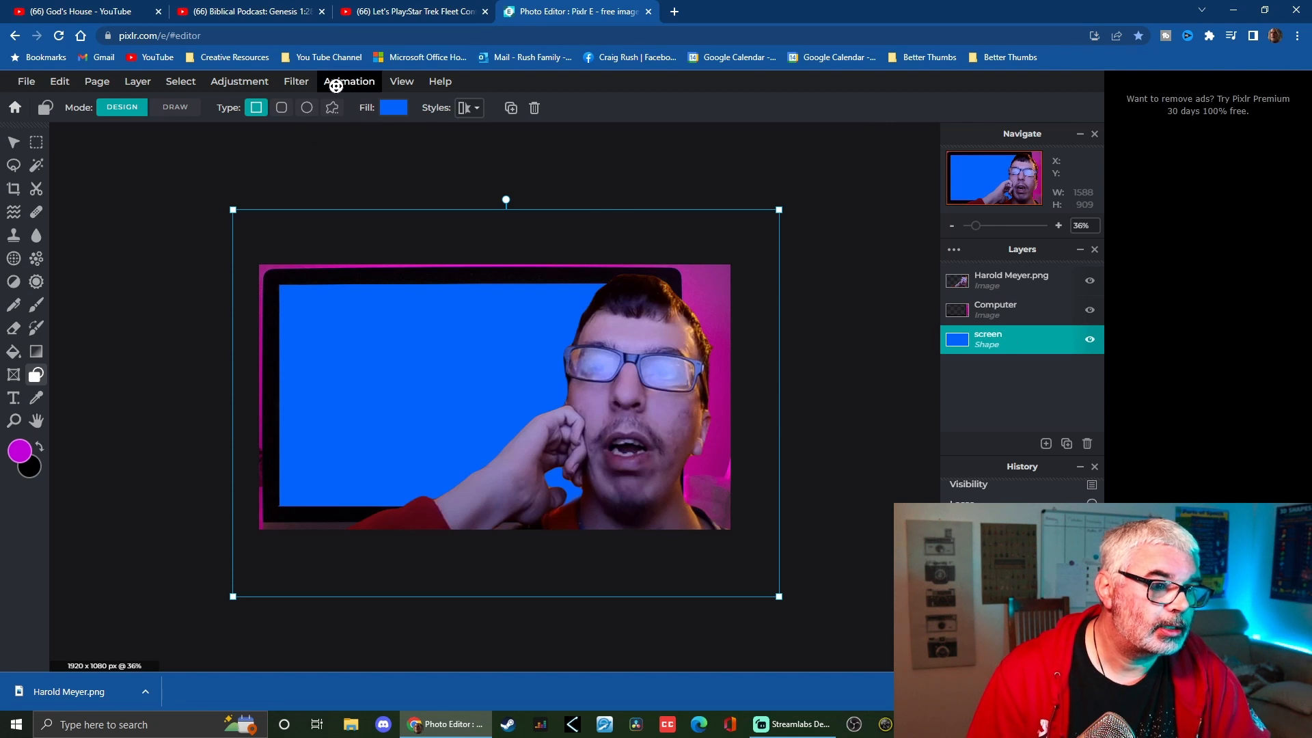
Resize the screen rectangle so it covers just the laptop's screen area
left_click(294, 82)
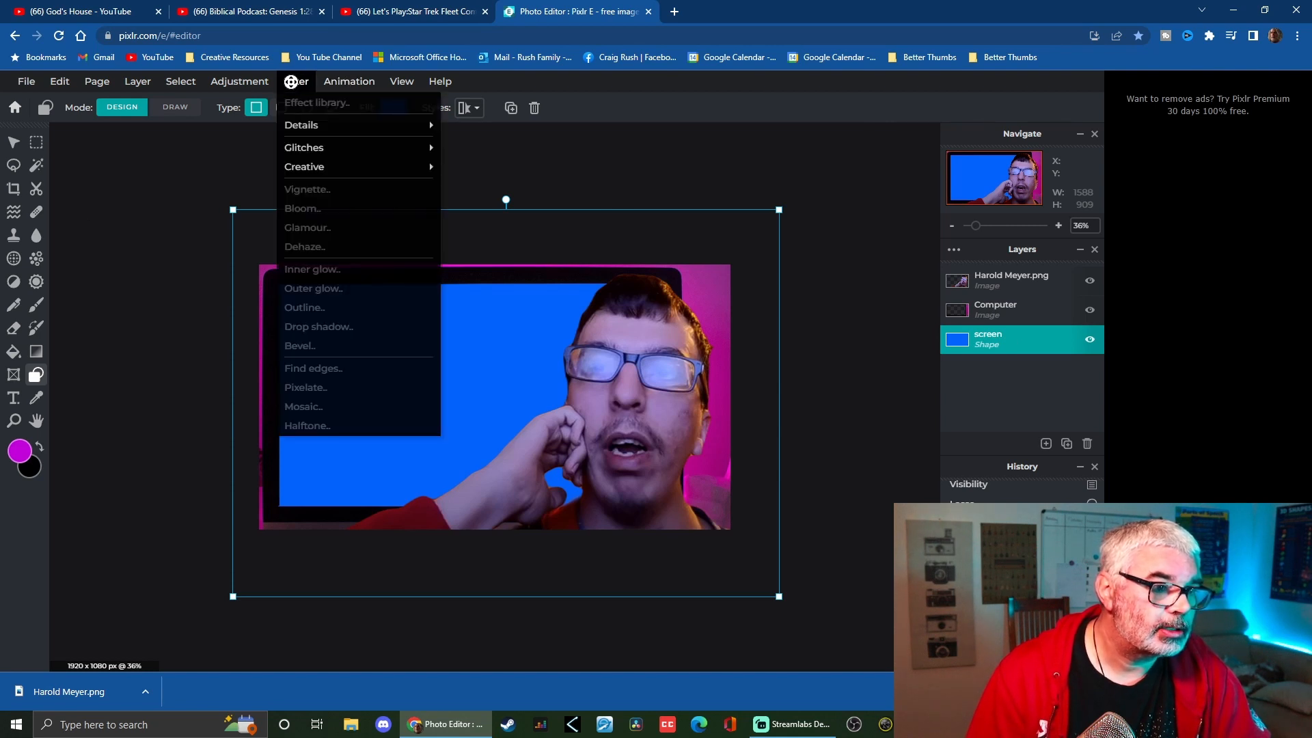
mouse_move(293, 128)
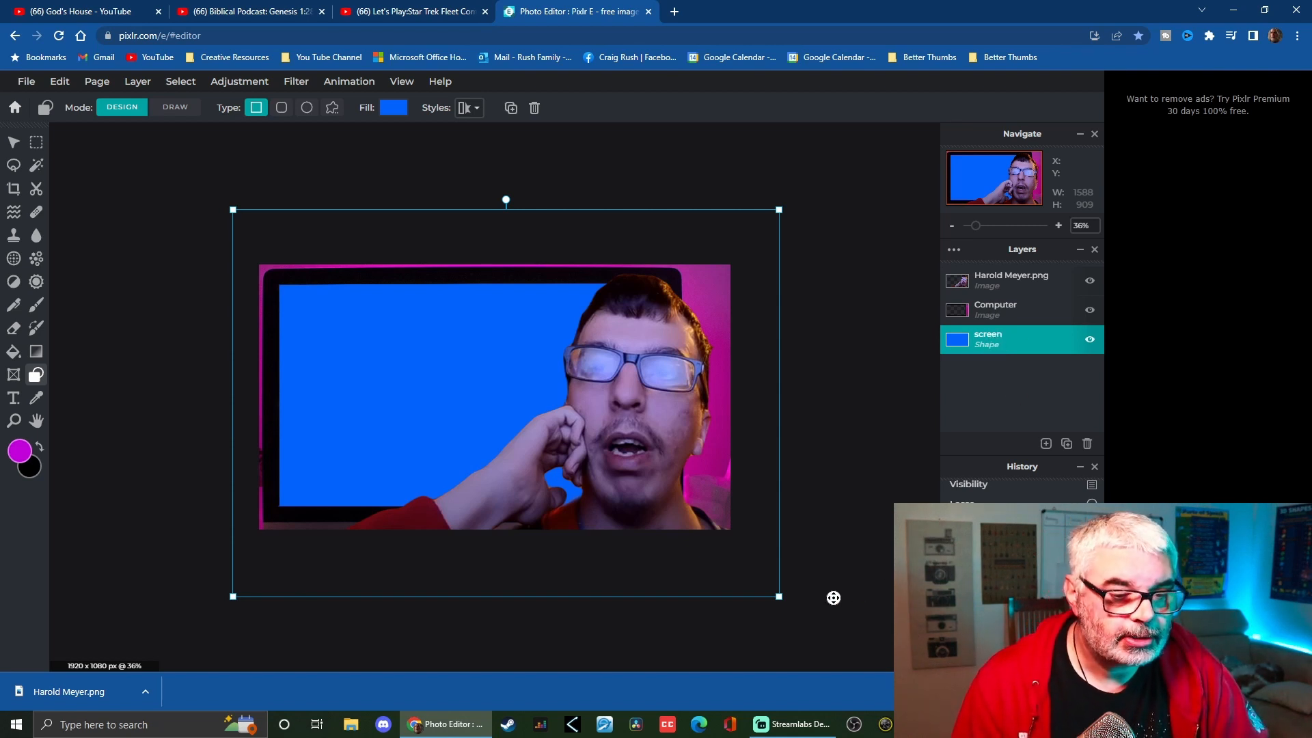
left_click_drag(779, 597, 685, 581)
left_click_drag(227, 209, 264, 249)
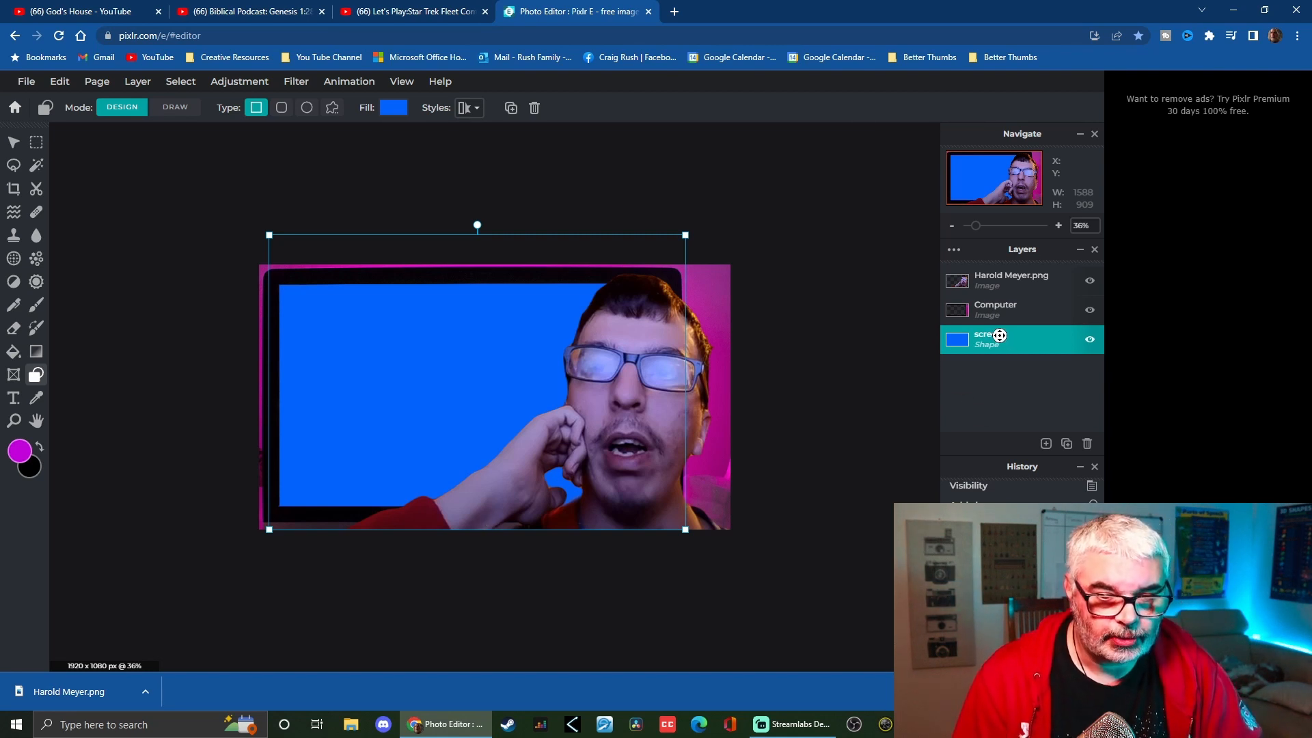
Duplicate the screen layer and merge the copy down to turn it into an image layer
left_click(1069, 448)
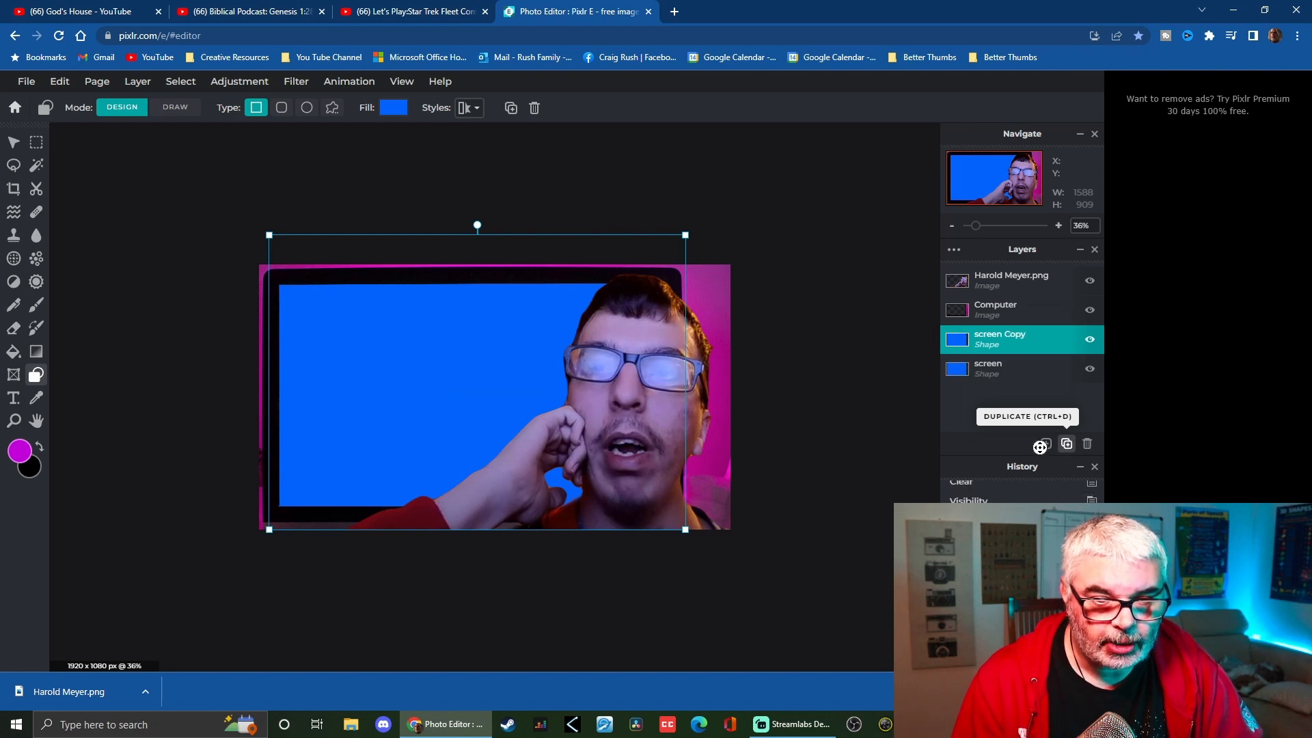
left_click(985, 342)
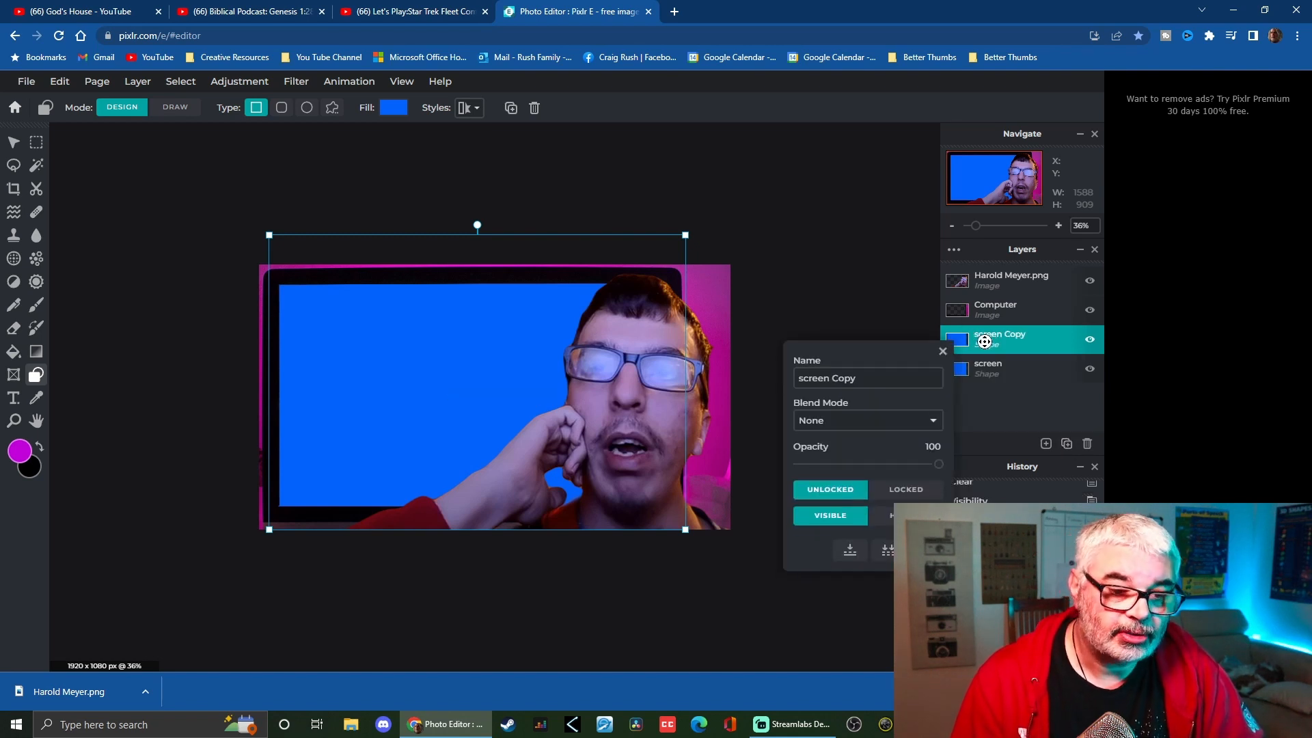
left_click(851, 551)
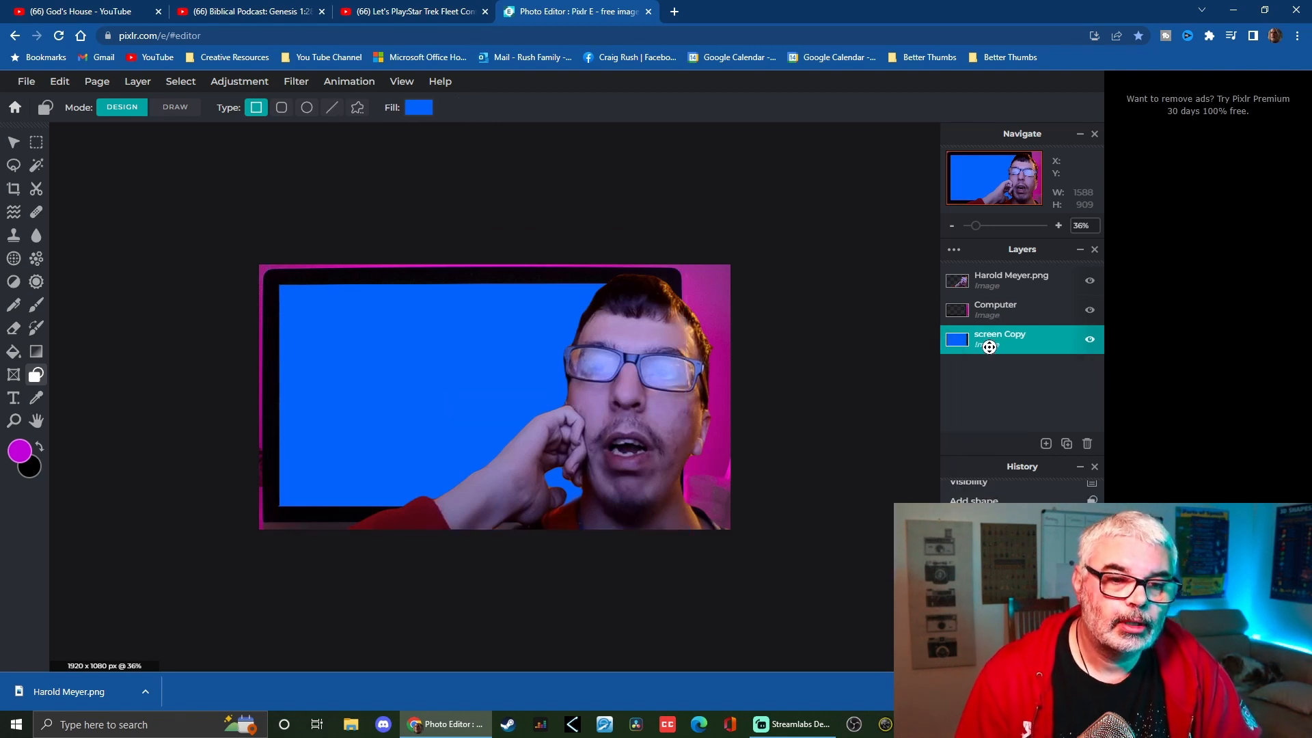
Apply the Scanlines filter to the screen layer with size 2 and amount 42
left_click(295, 83)
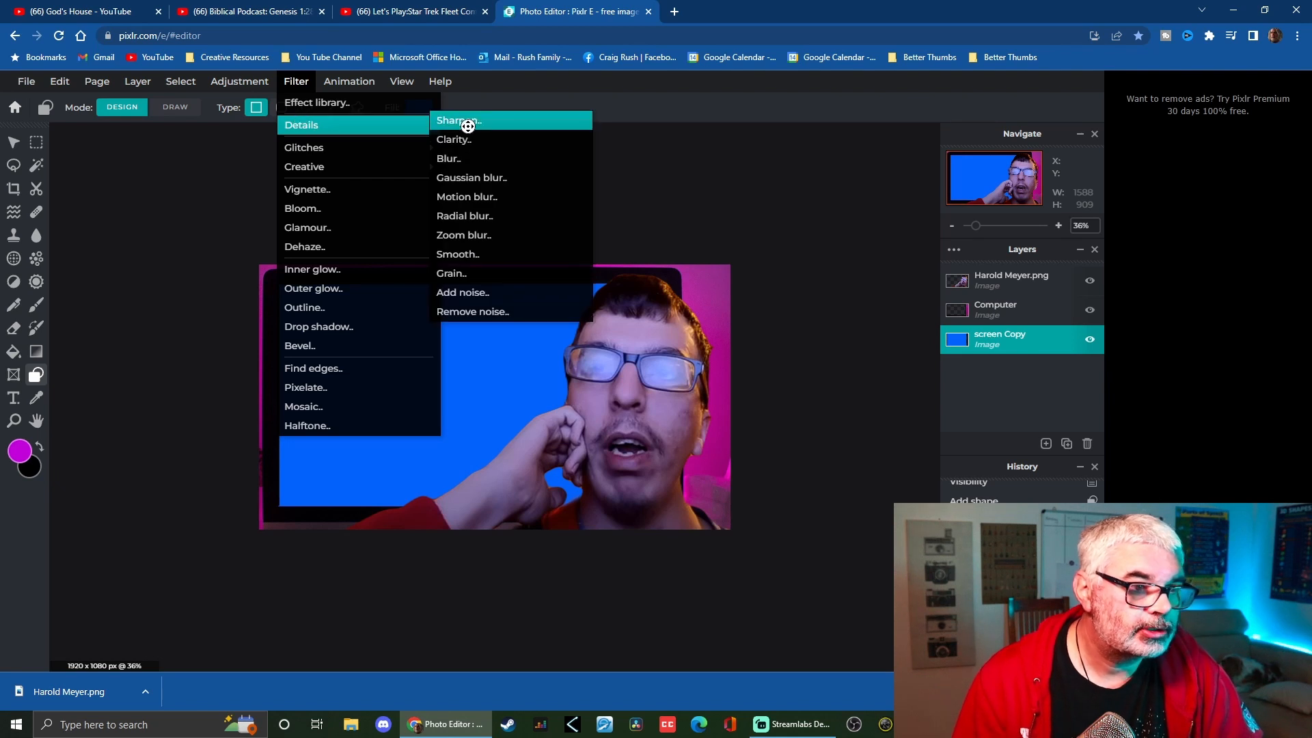
mouse_move(302, 86)
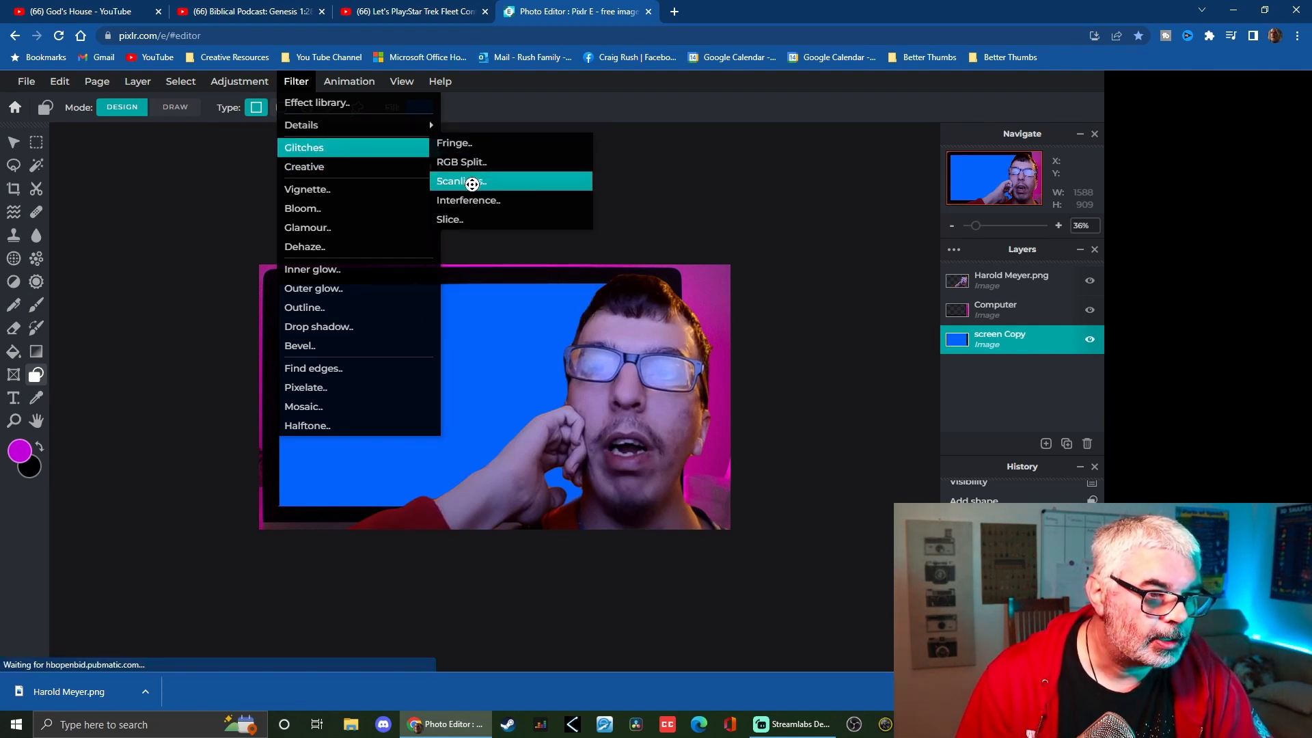
left_click(472, 183)
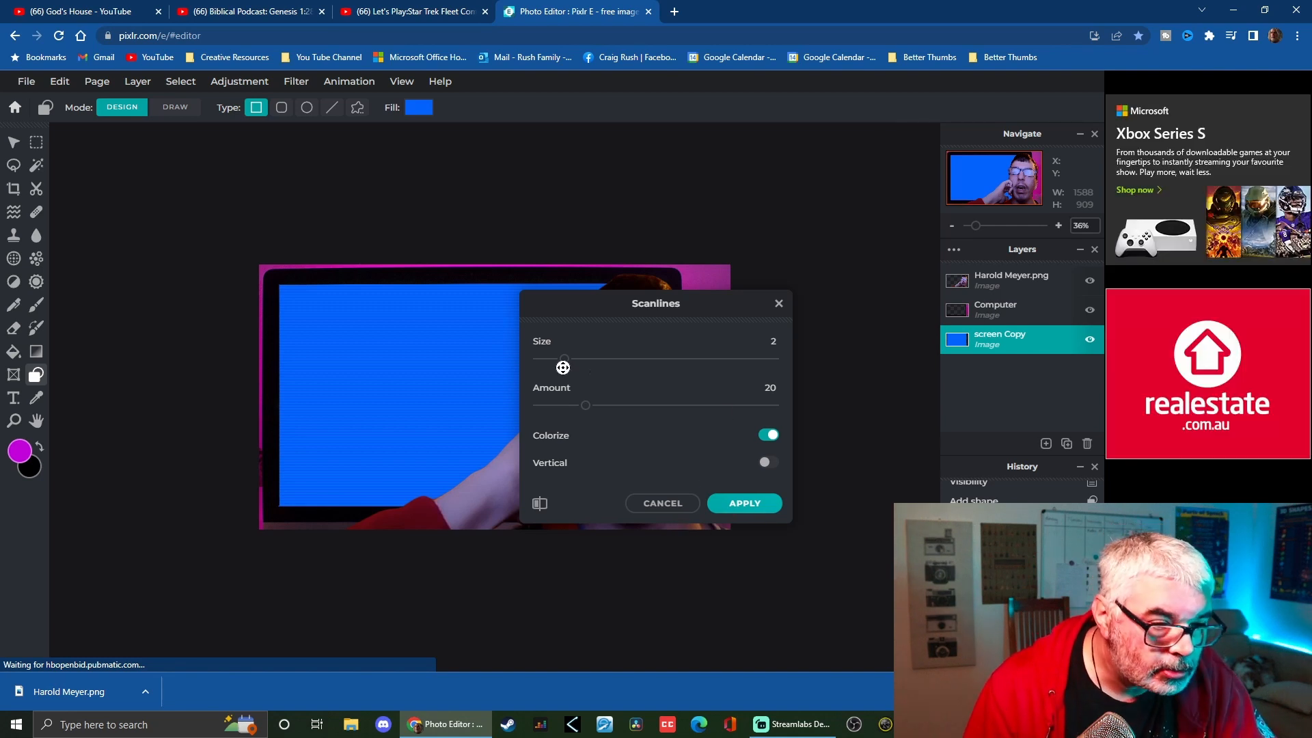
left_click_drag(564, 359, 588, 359)
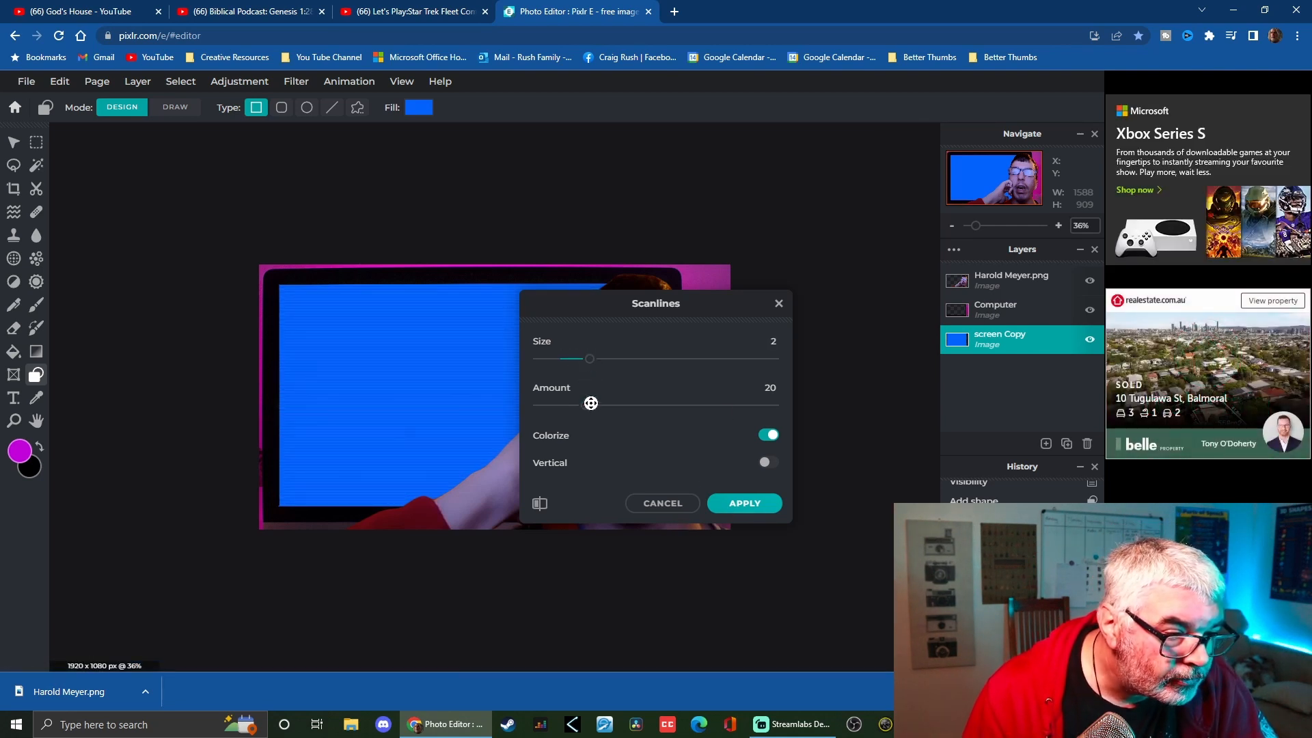
left_click_drag(585, 405, 642, 407)
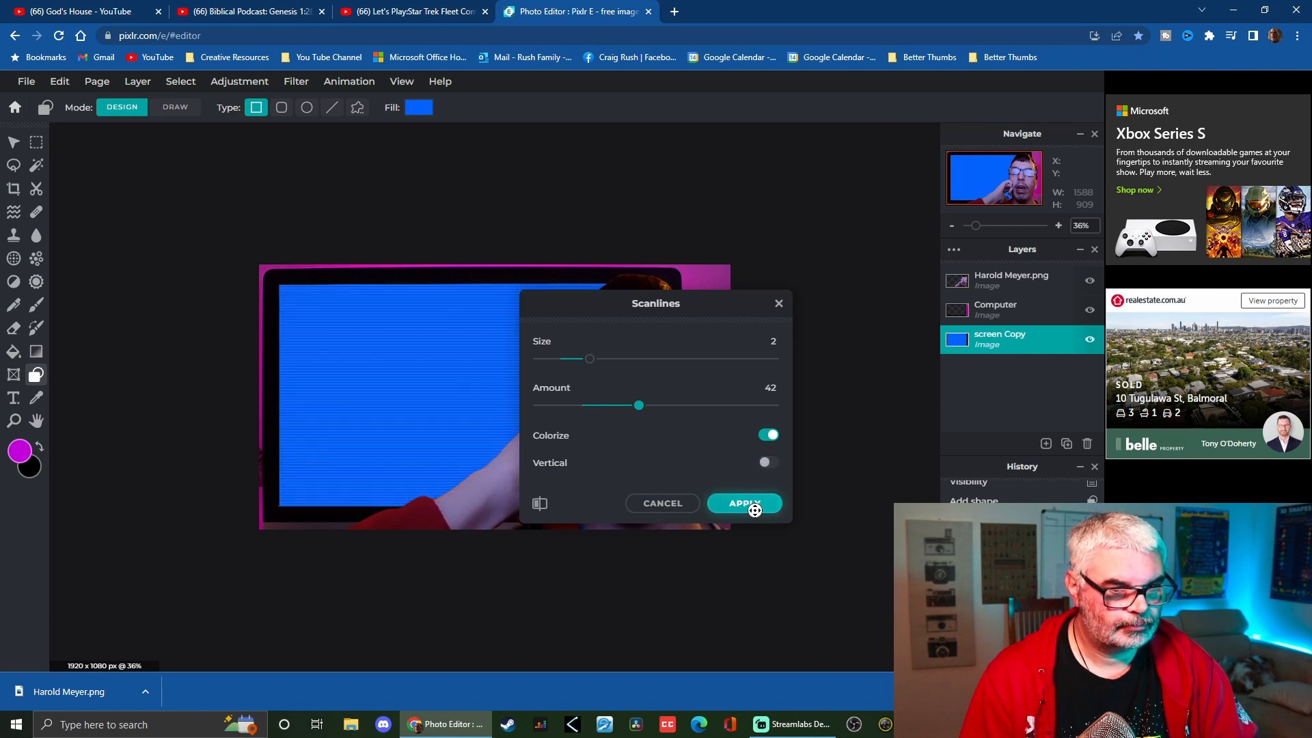
left_click(765, 436)
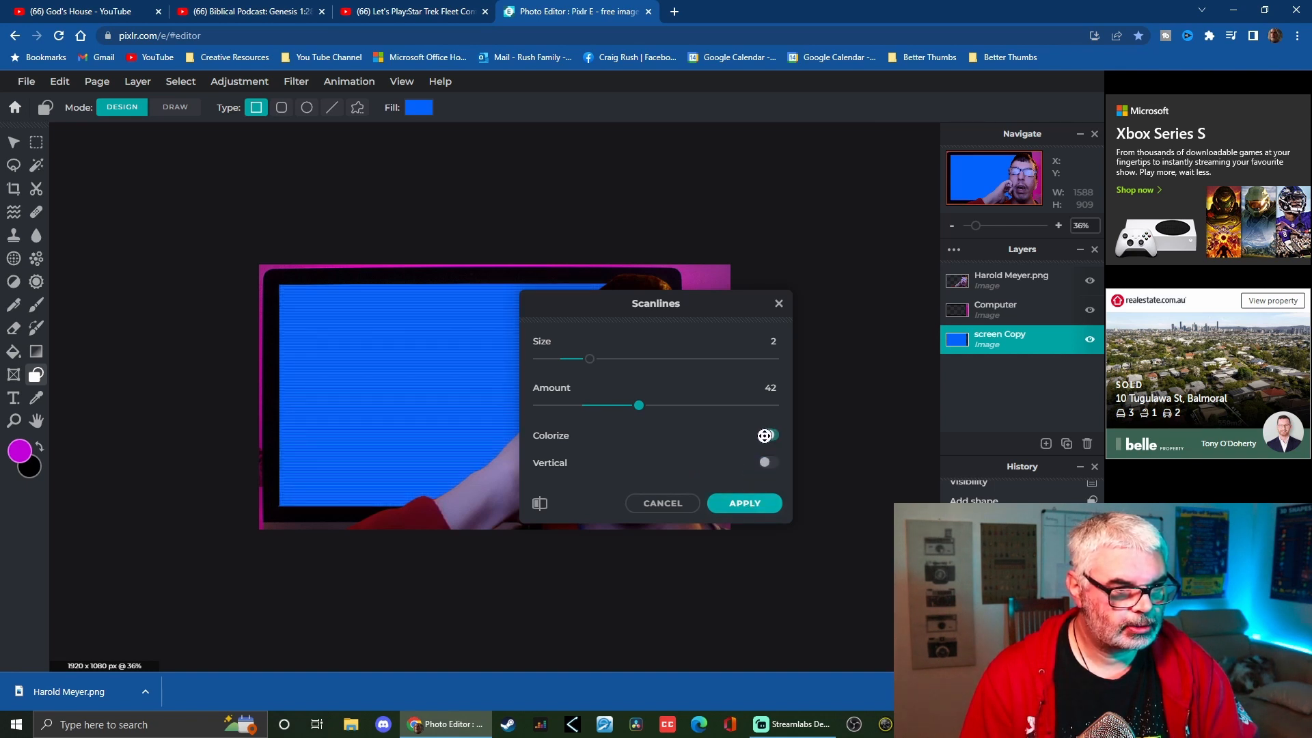
left_click(748, 503)
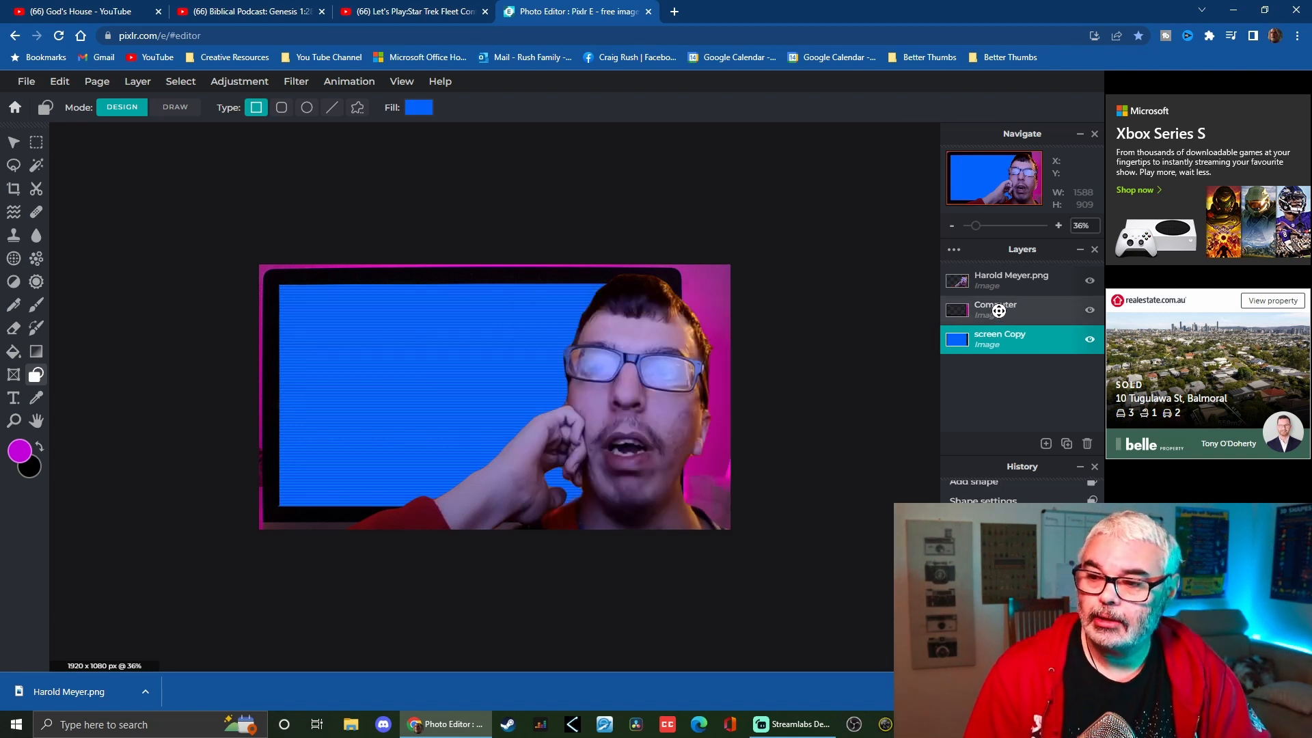
Select the Computer layer and clear the active selection
left_click(999, 311)
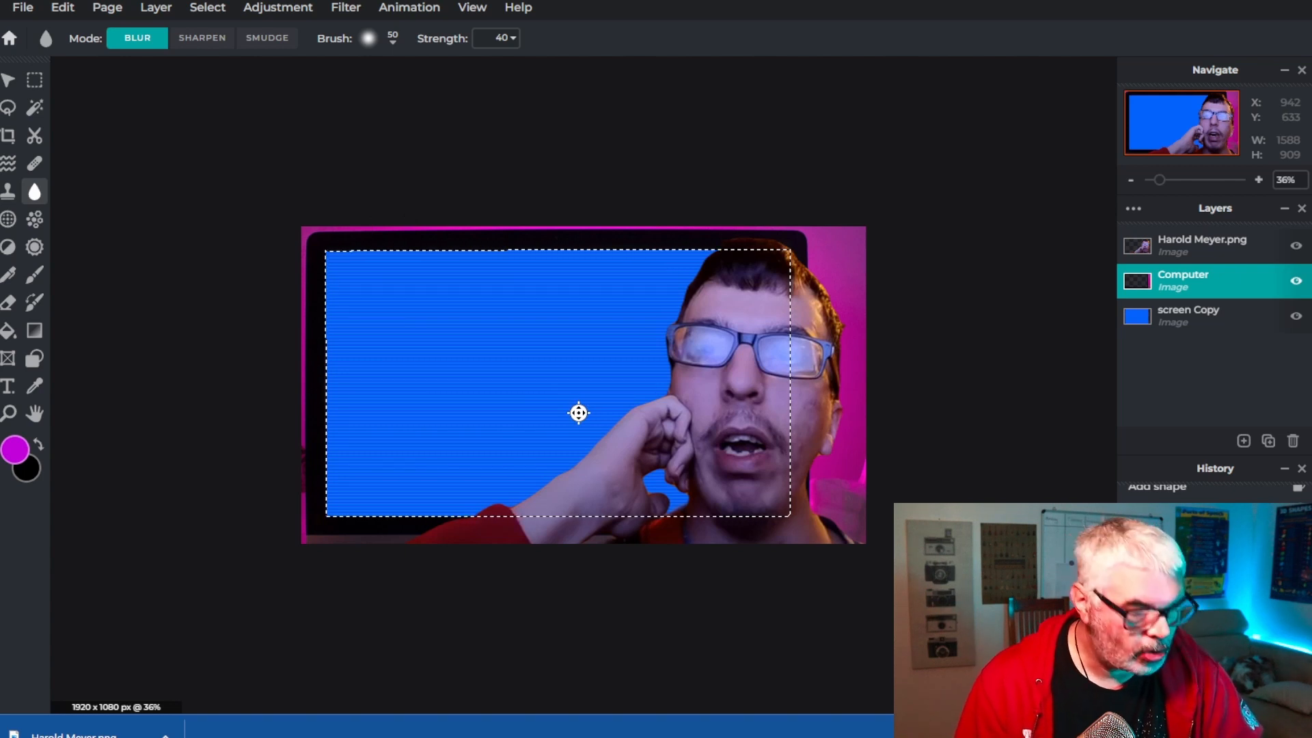
key("ctrl+d")
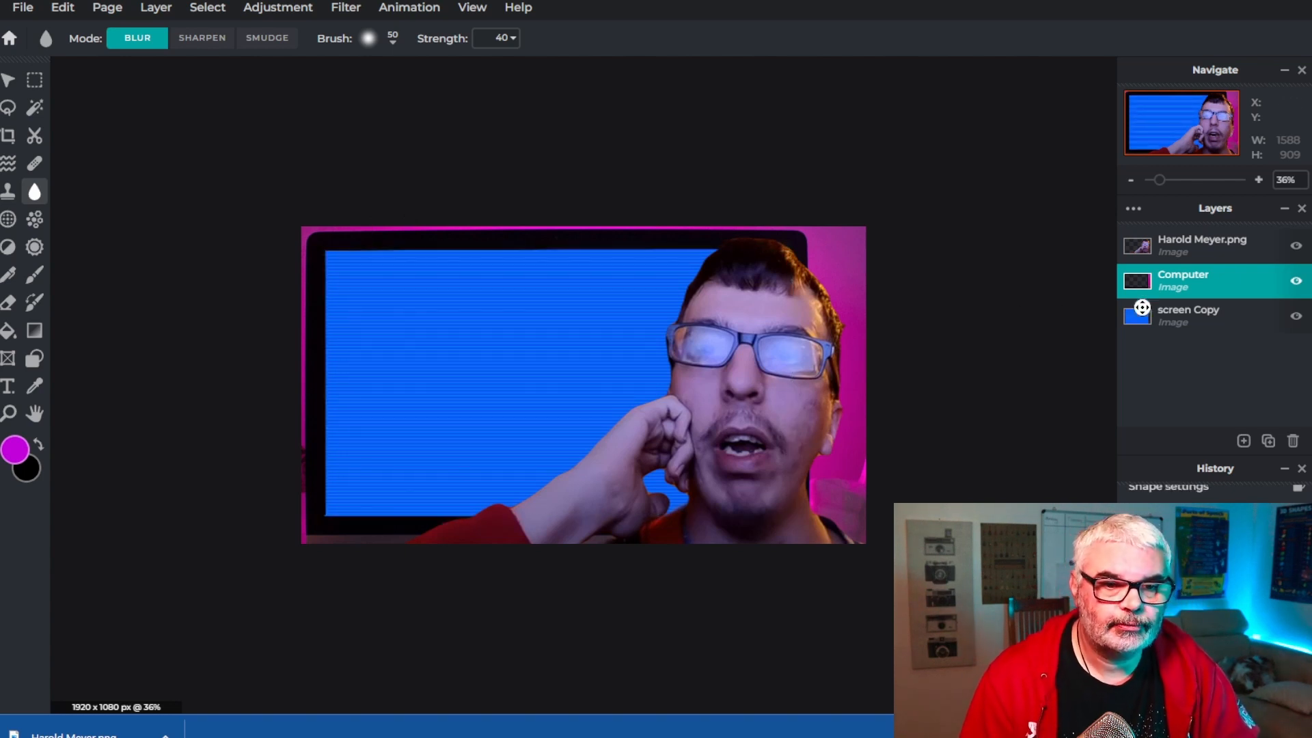
Try shifting the Computer layer's hue to -10 with Hue and saturation
left_click(275, 13)
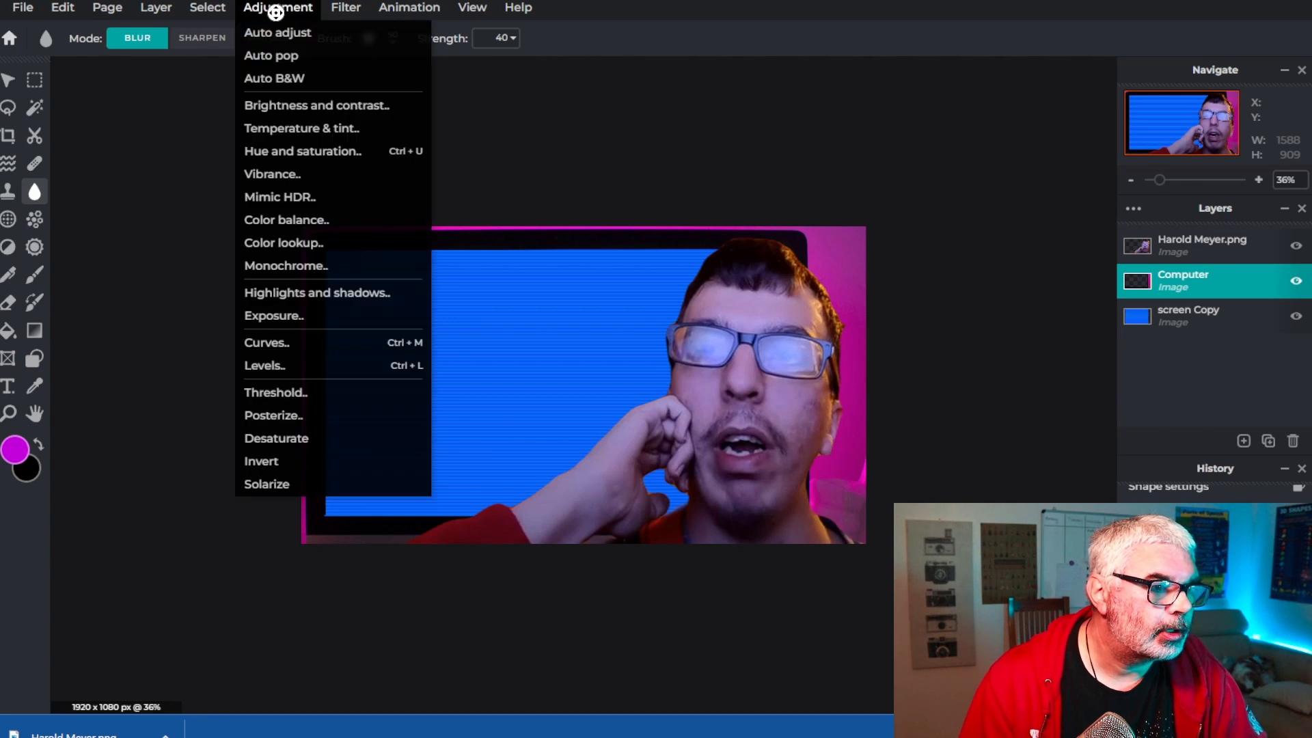
mouse_move(358, 7)
mouse_move(258, 7)
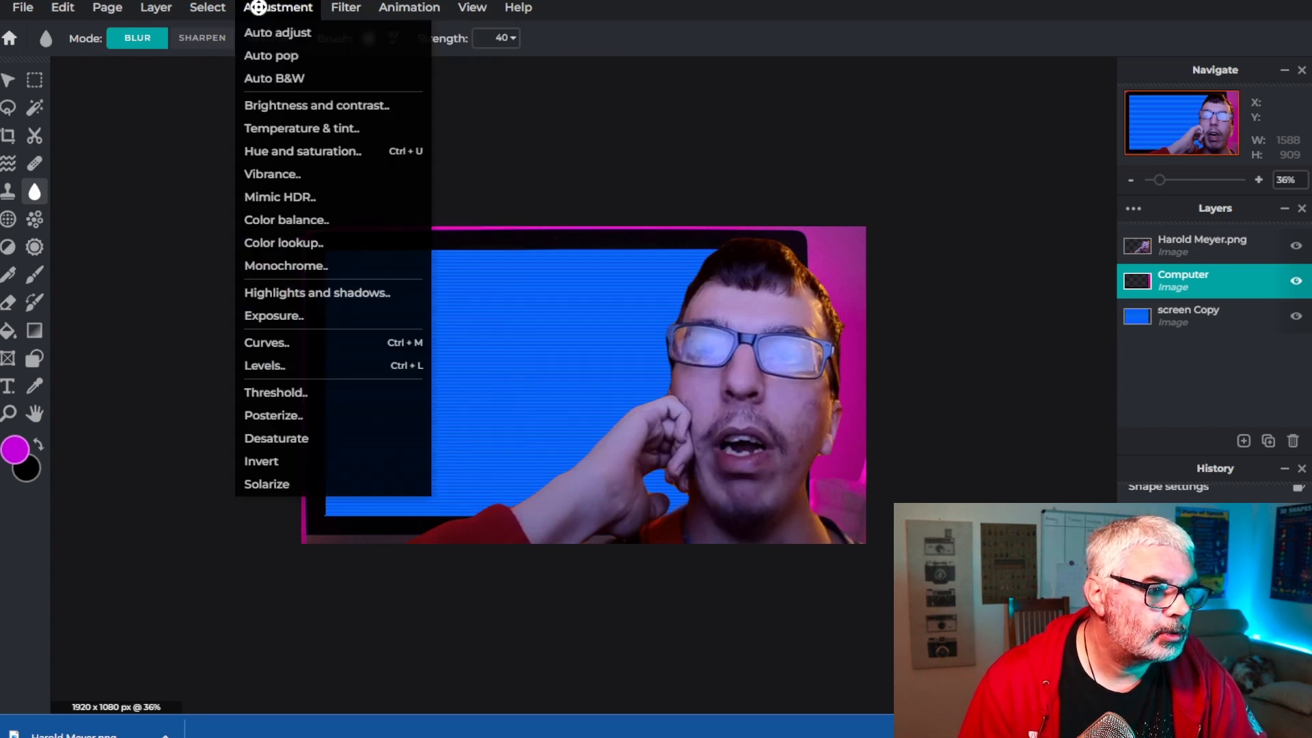
left_click(284, 152)
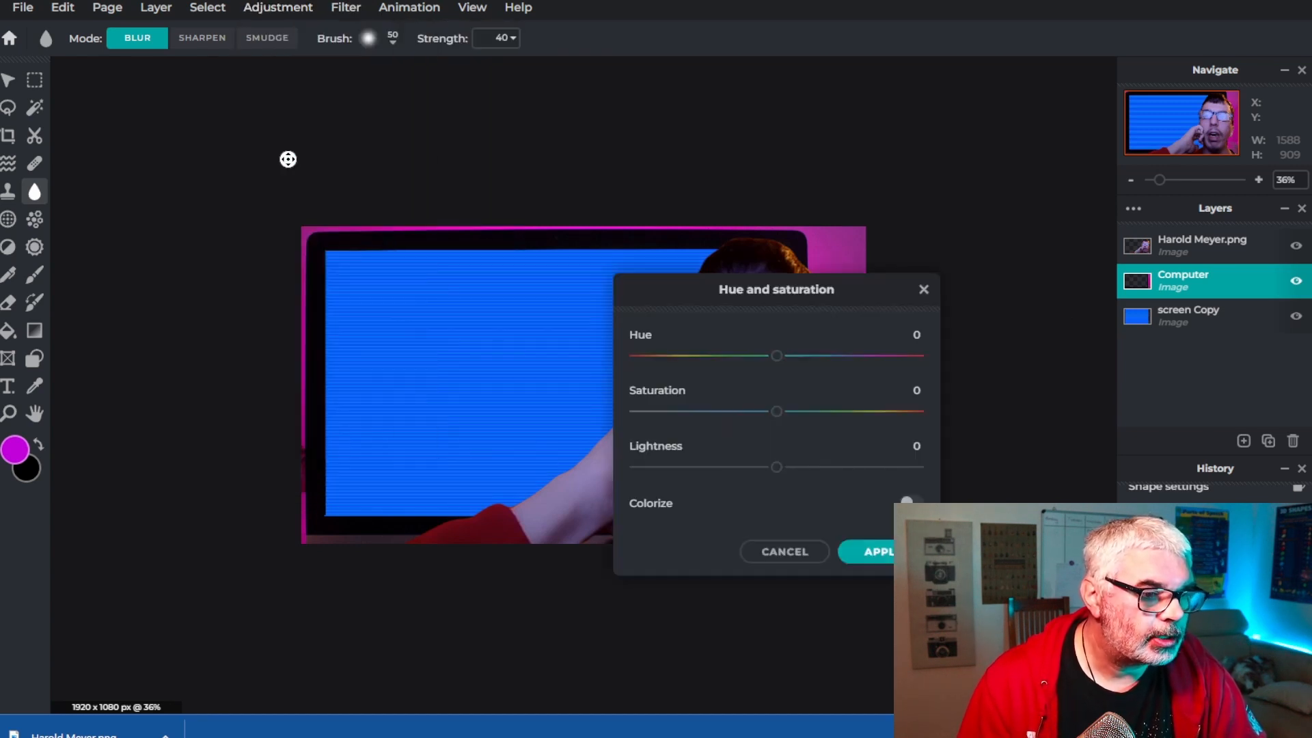
left_click_drag(704, 307, 991, 125)
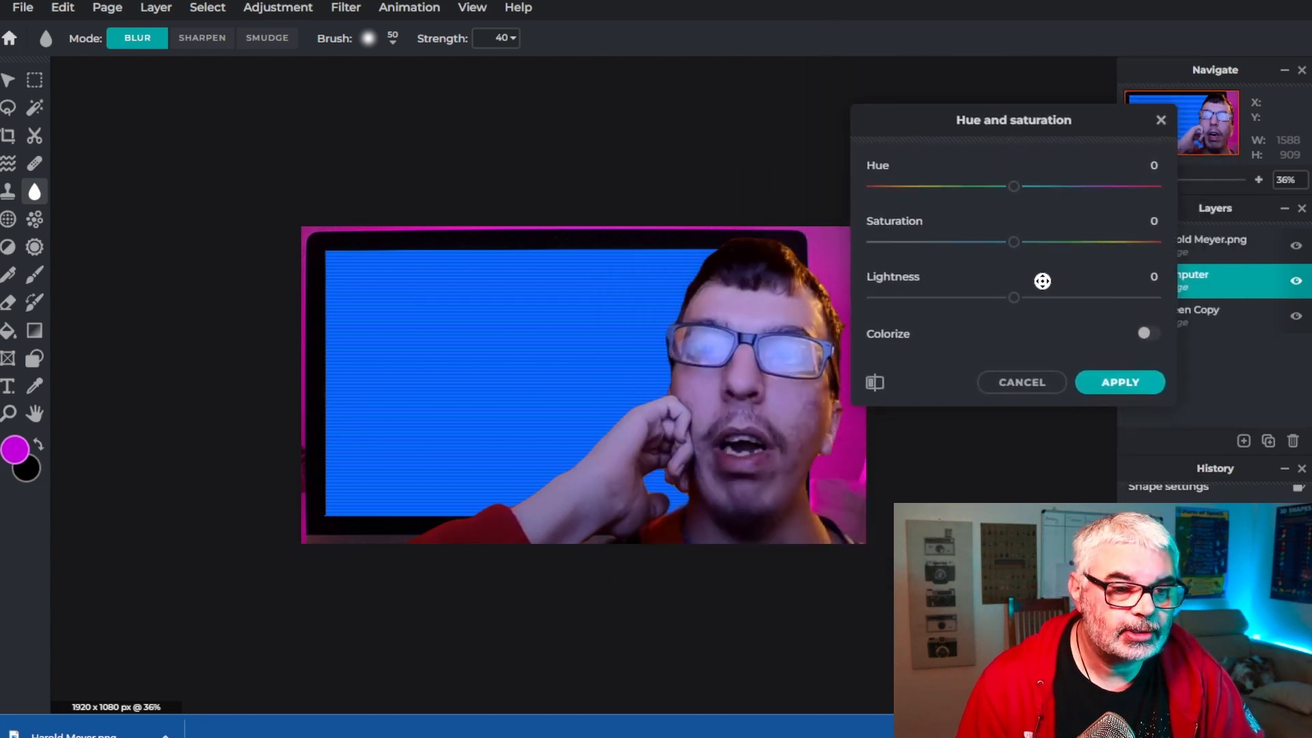
left_click_drag(1016, 187, 1052, 187)
left_click(1018, 187)
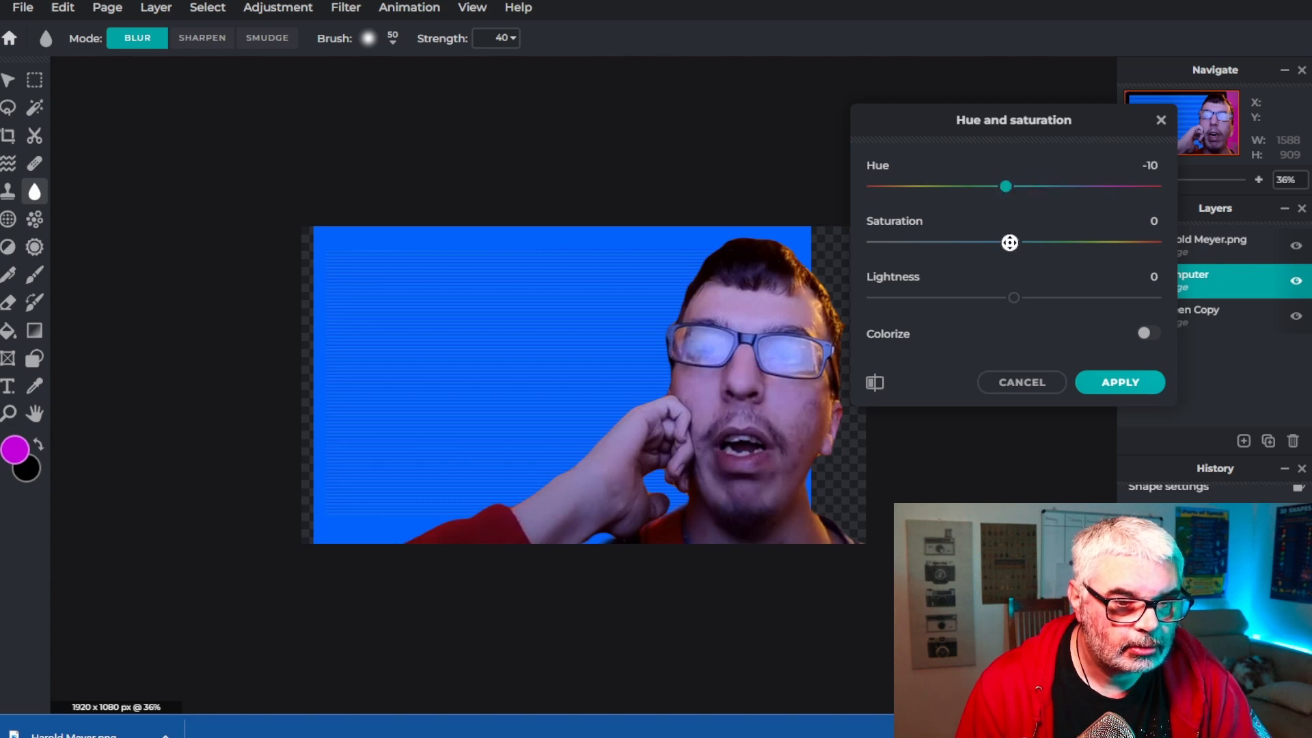
left_click(1005, 383)
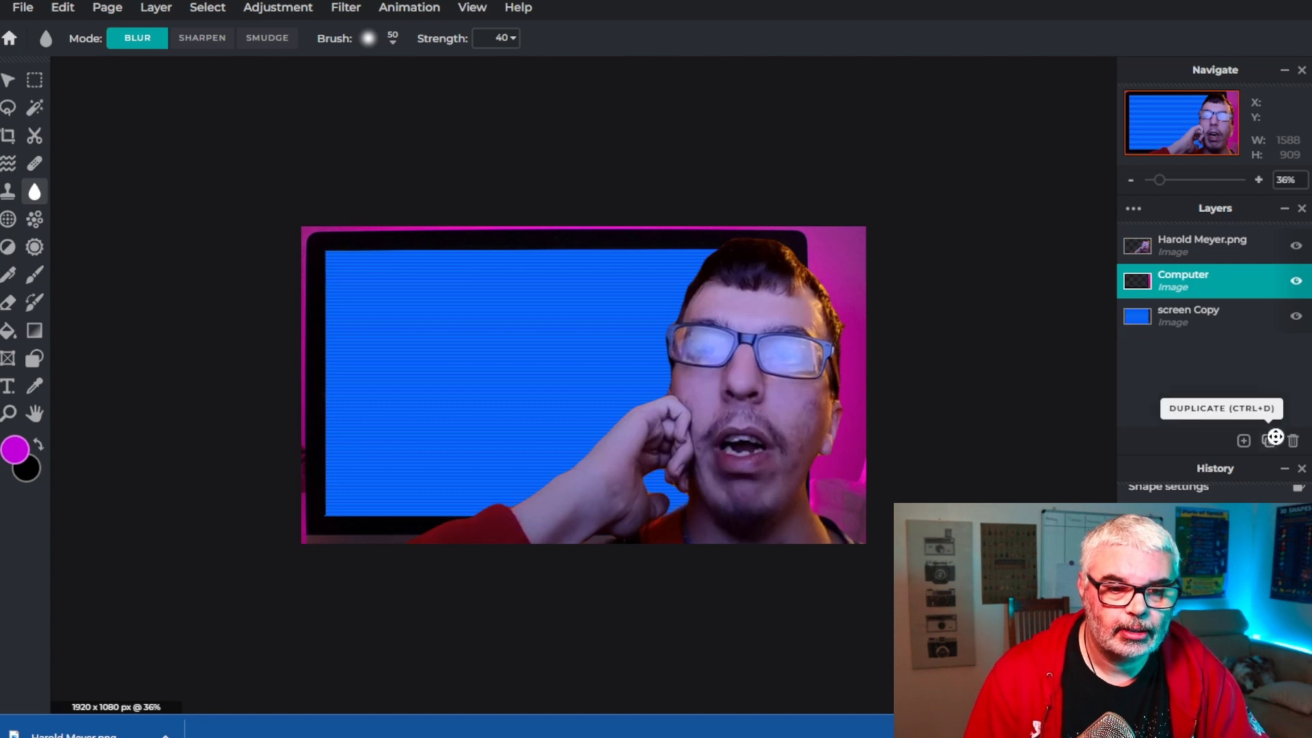
Duplicate the Computer layer
left_click(1271, 443)
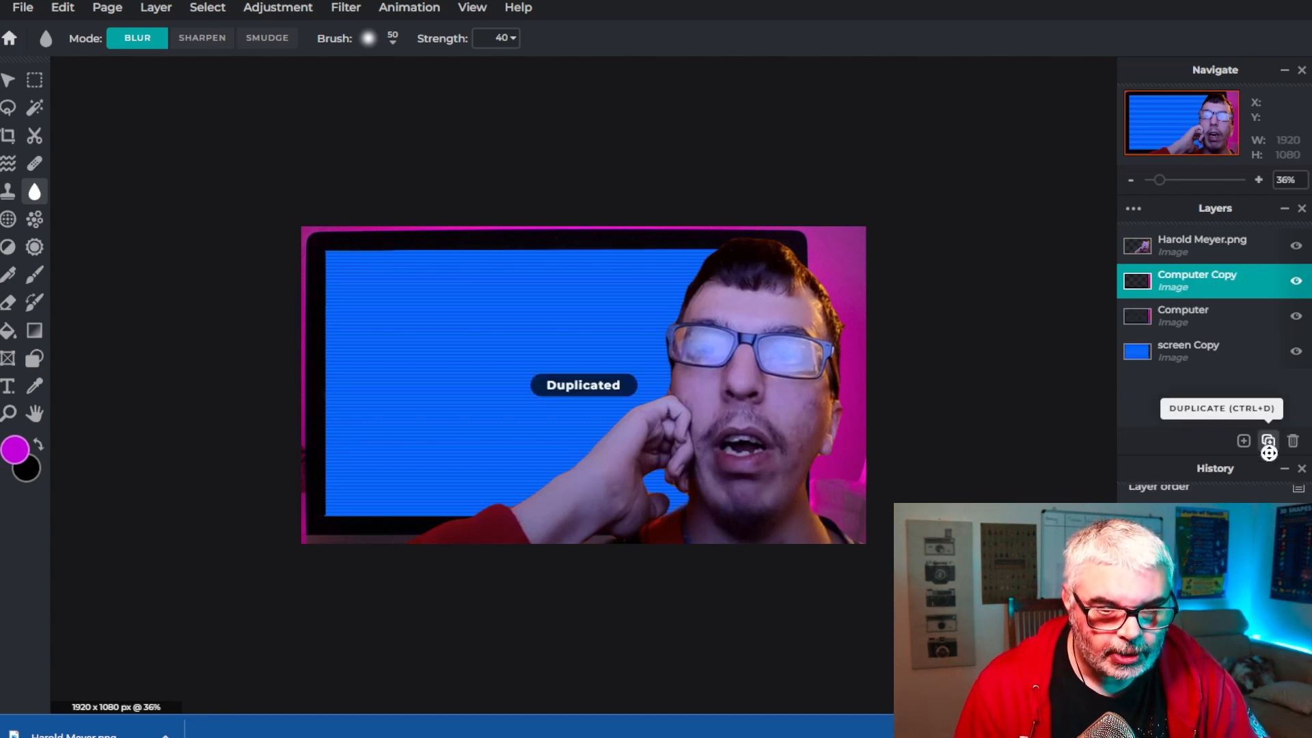
Merge the Computer Copy layer down with the Computer layer
left_click(1175, 280)
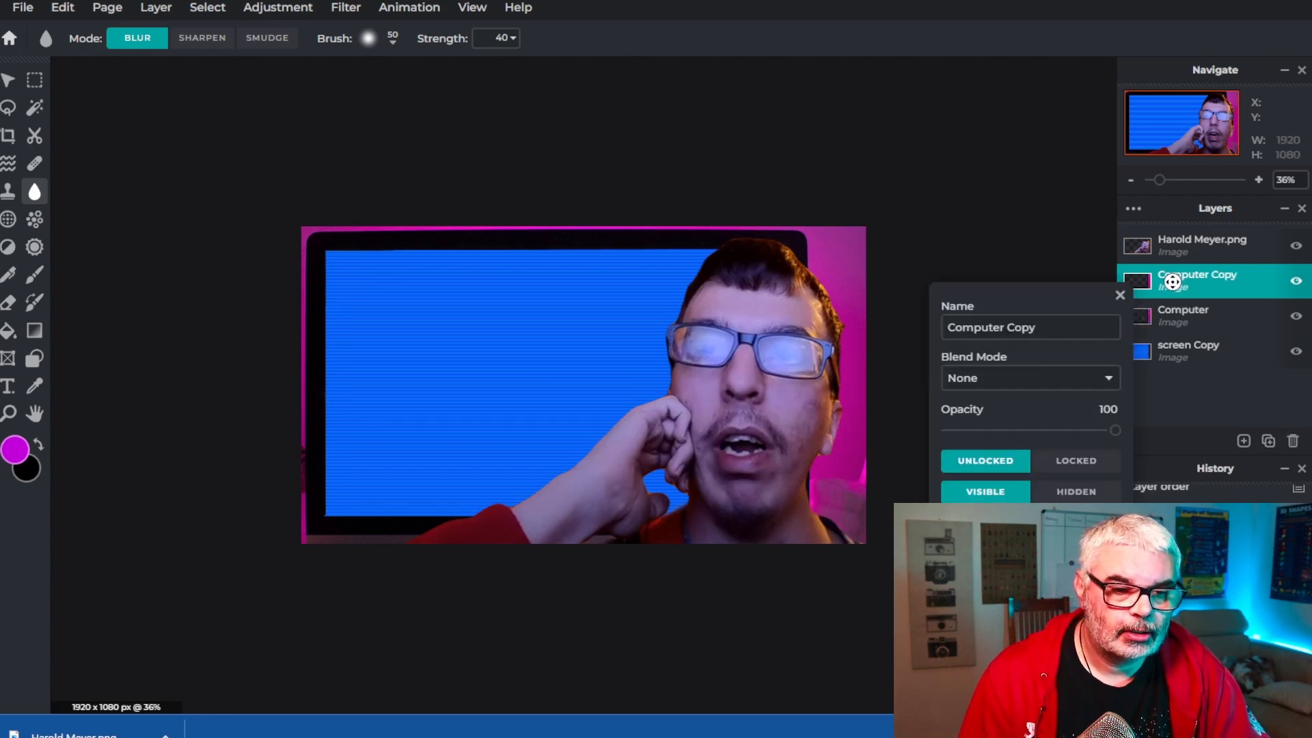
left_click(1009, 520)
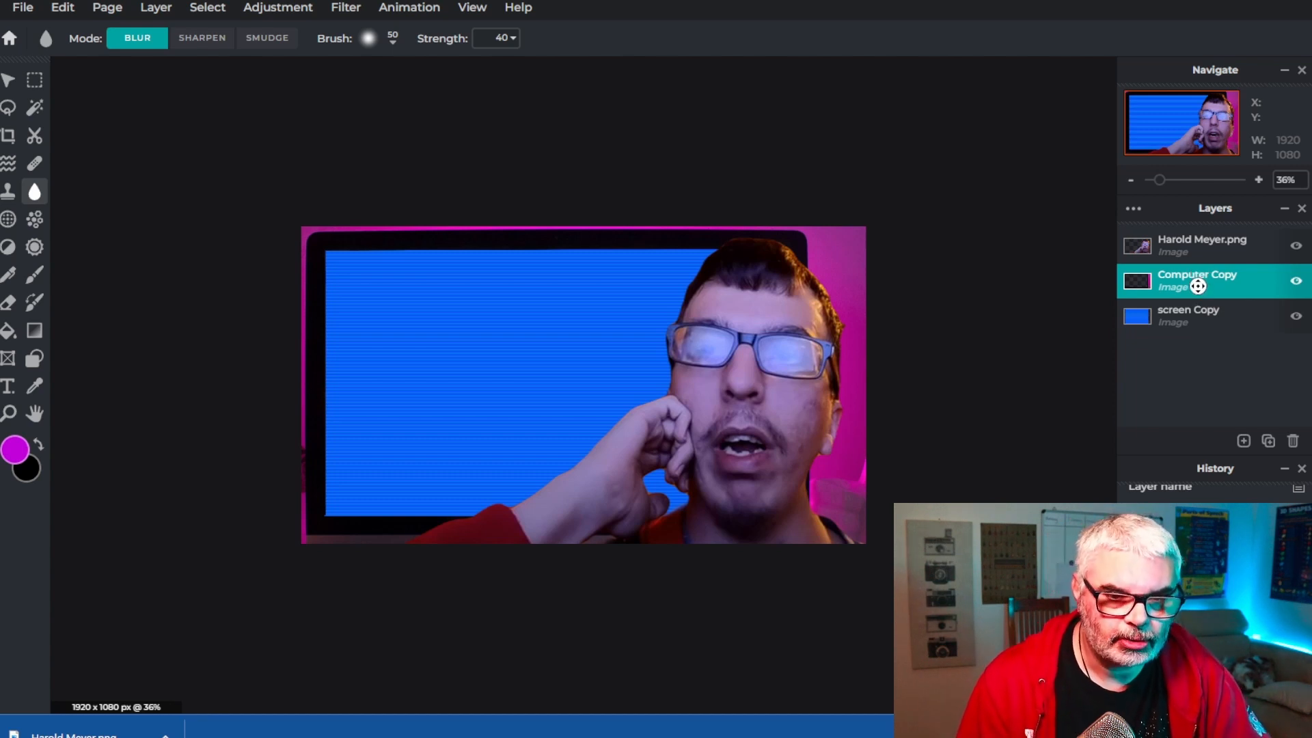
Shift the Computer Copy layer's hue to -79 and darken its shadows to -122
left_click(286, 7)
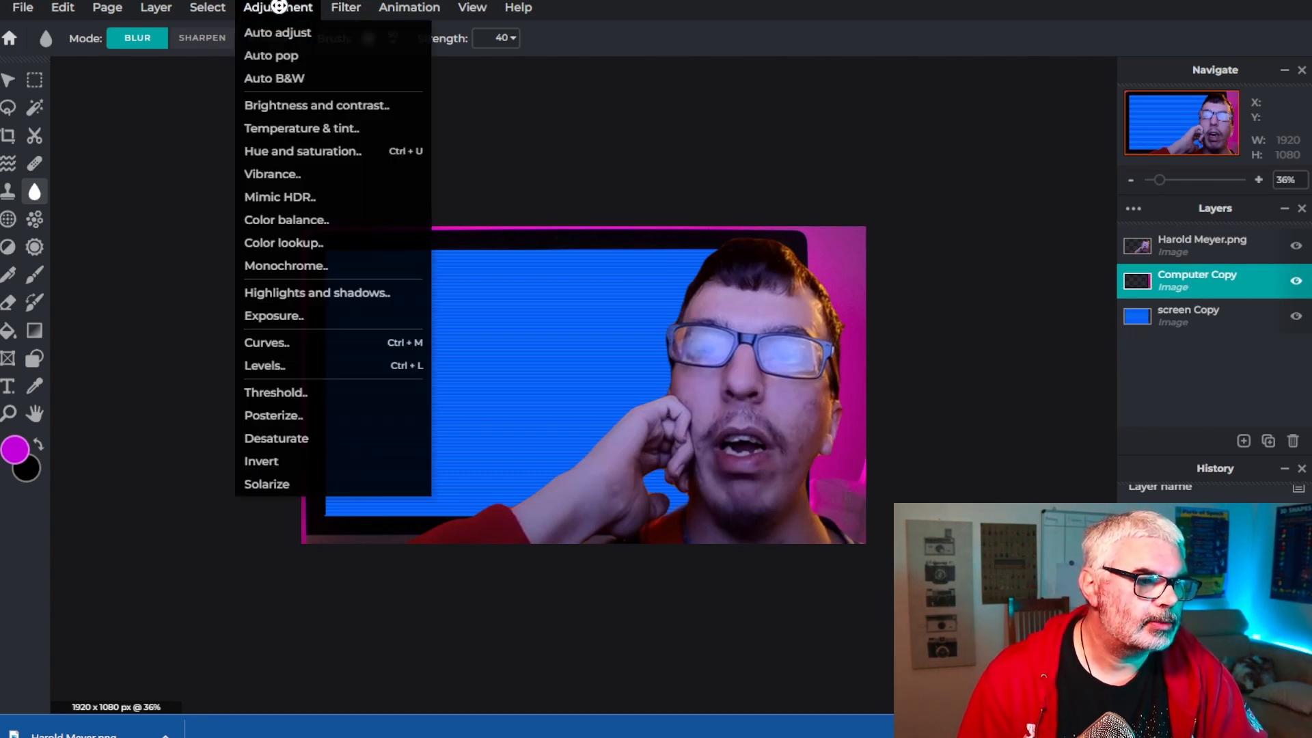
left_click(266, 158)
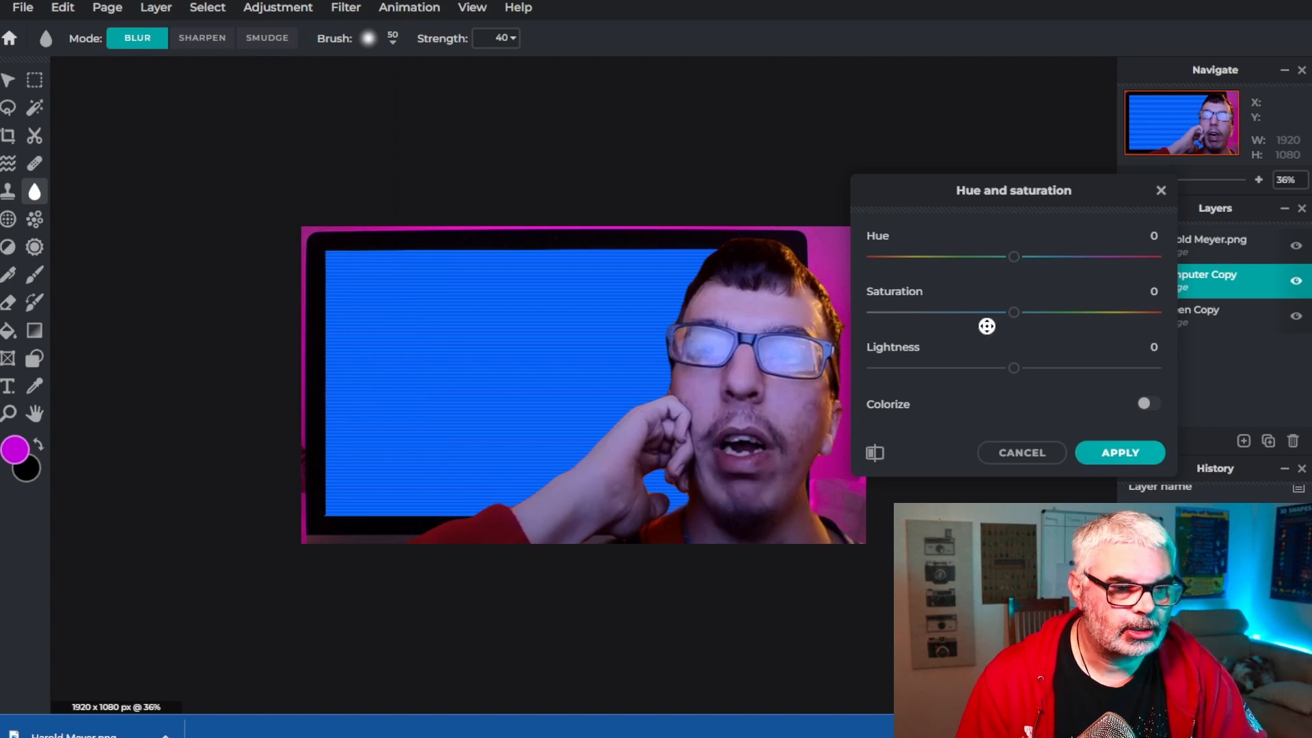
left_click_drag(1014, 257, 952, 260)
left_click_drag(979, 191, 1055, 161)
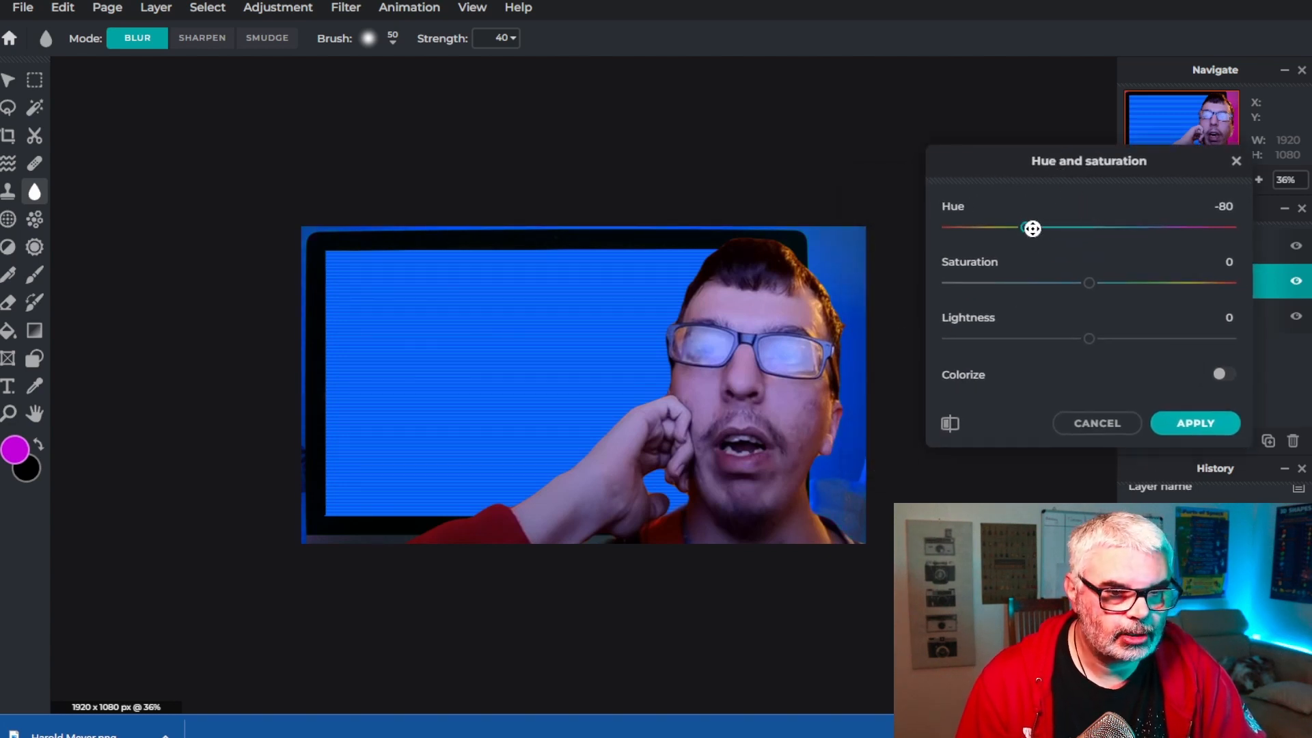
left_click_drag(1031, 226, 1033, 233)
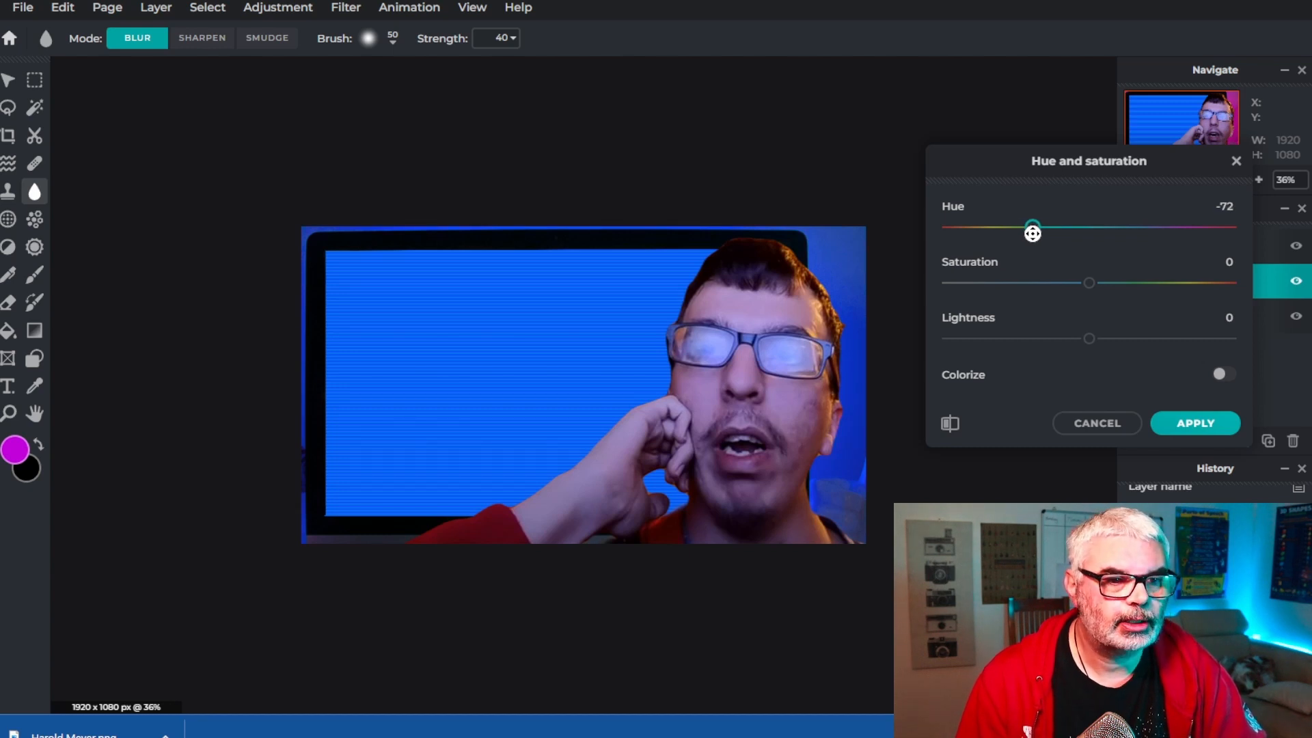
left_click_drag(1032, 233, 1026, 231)
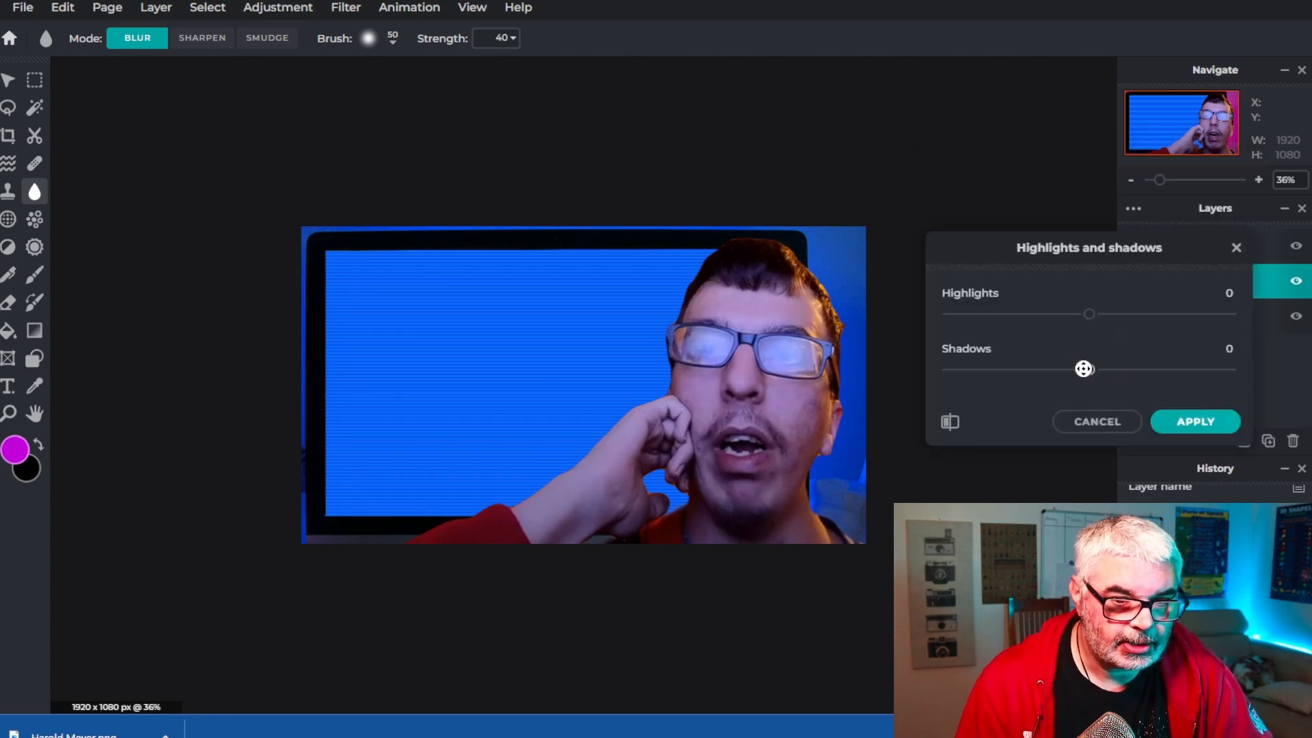
left_click_drag(1086, 369, 1002, 378)
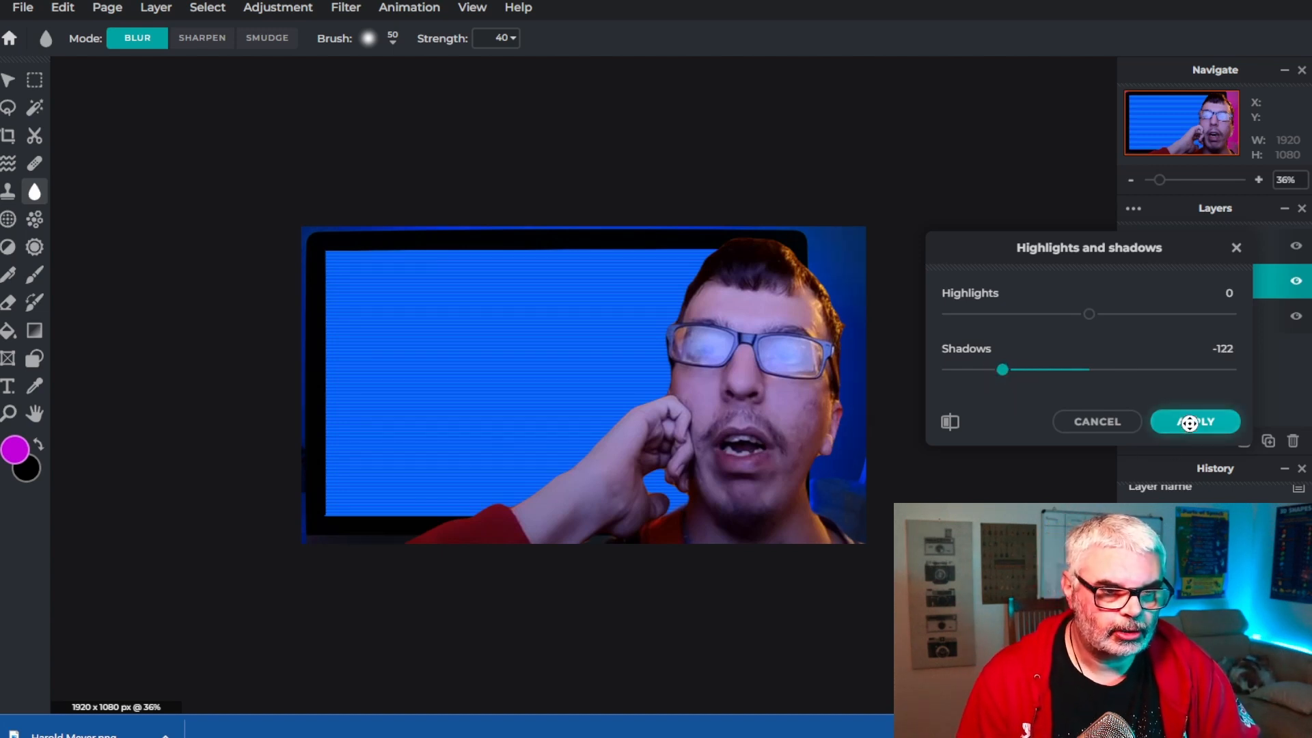
left_click(1191, 422)
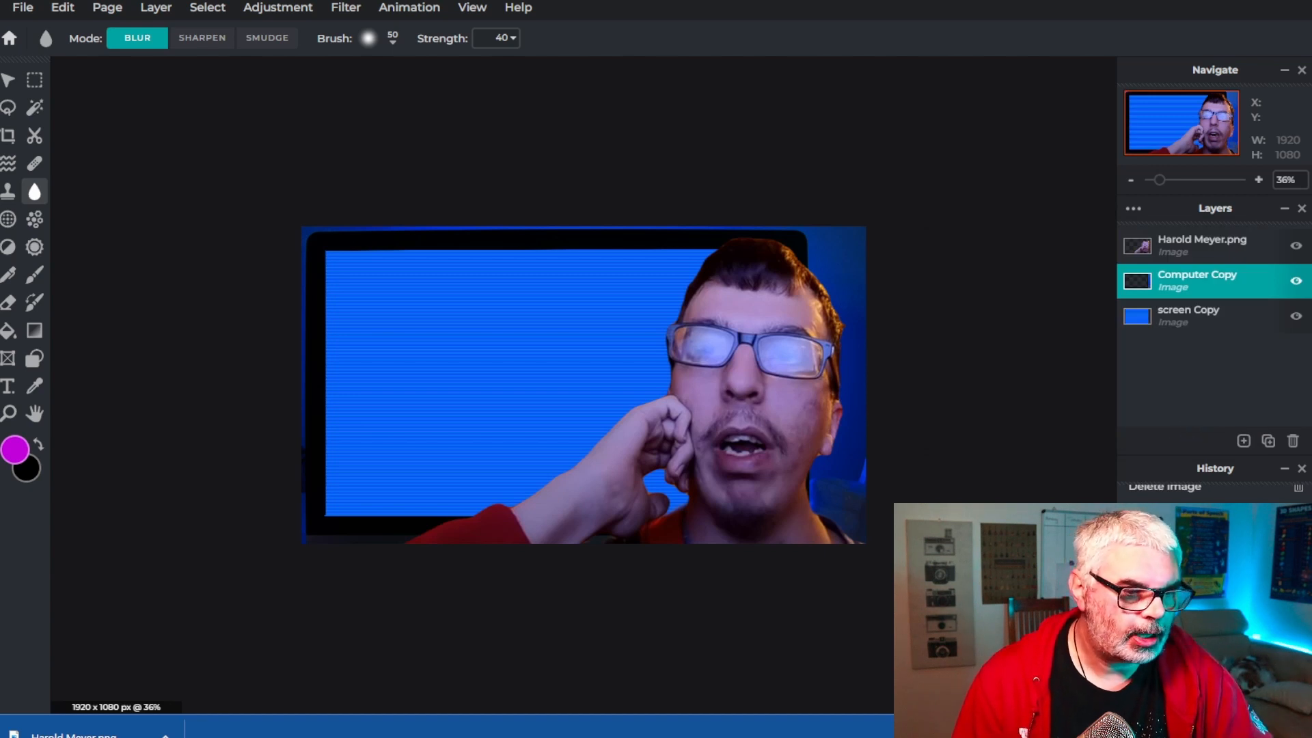
left_click(1216, 248)
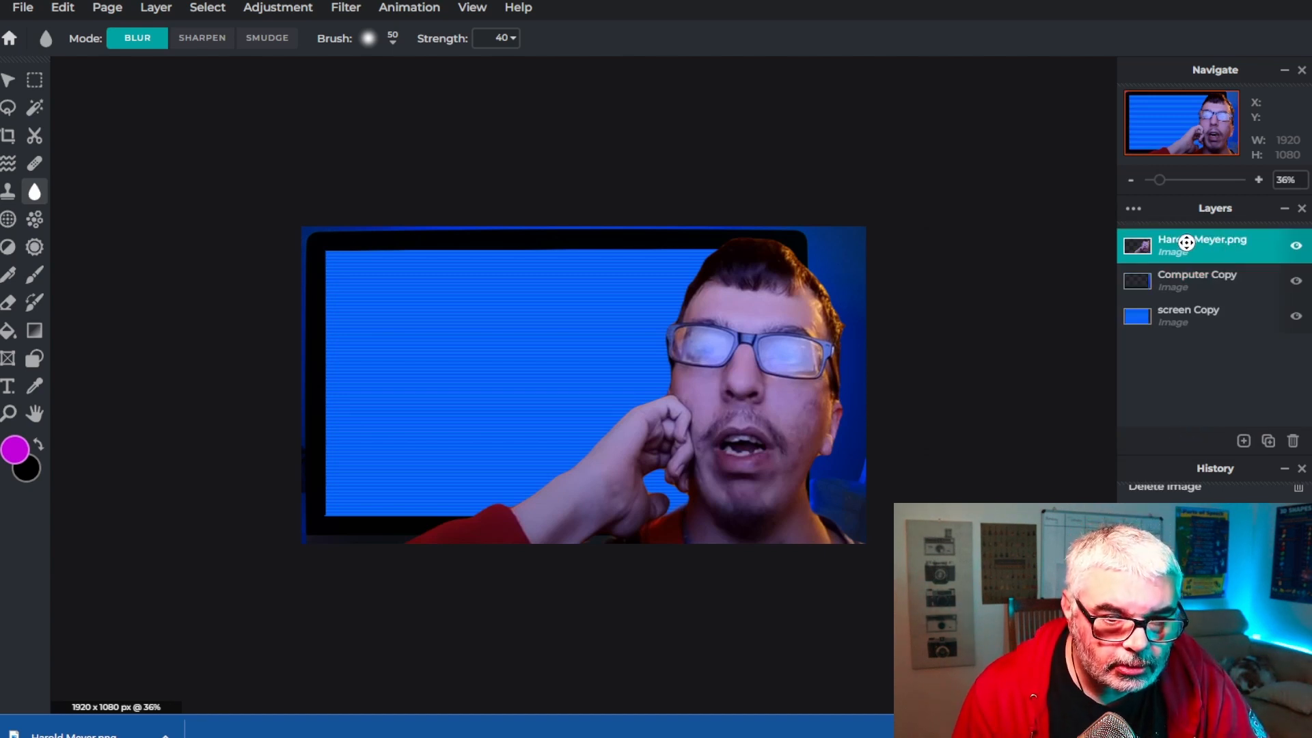
left_click(266, 8)
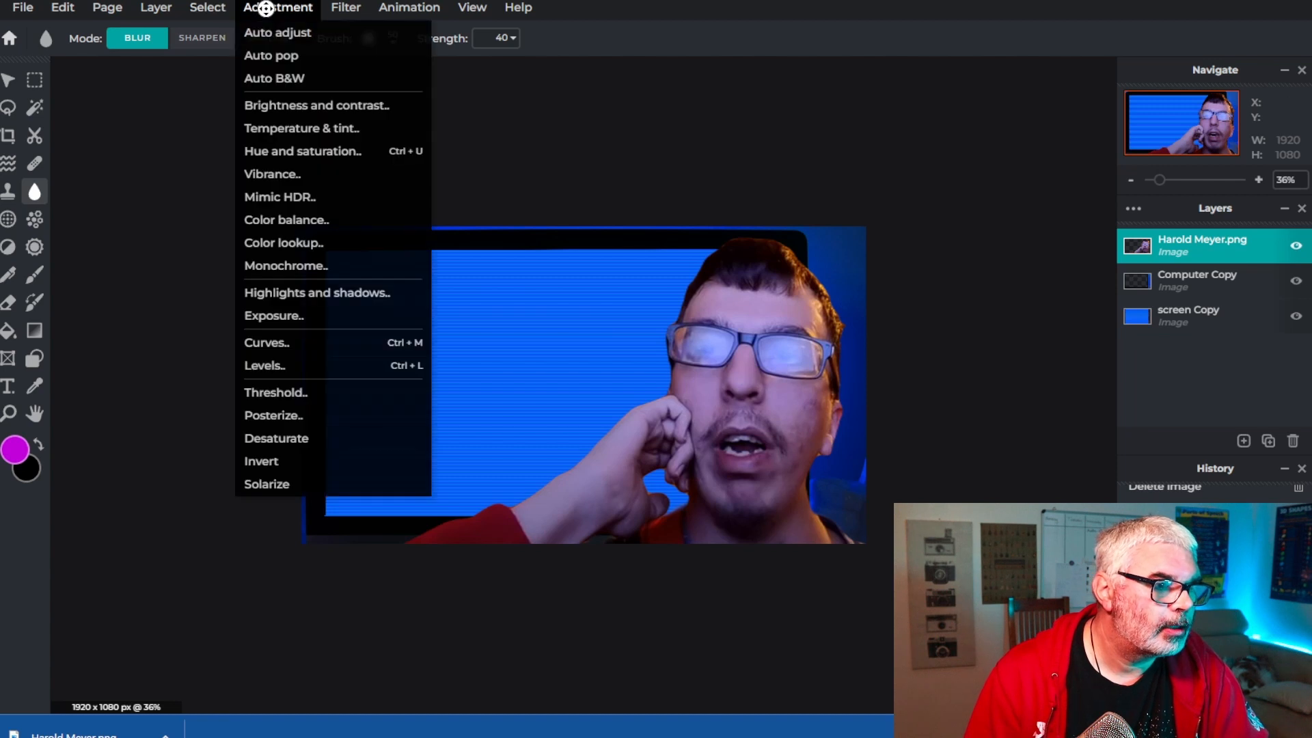
mouse_move(353, 8)
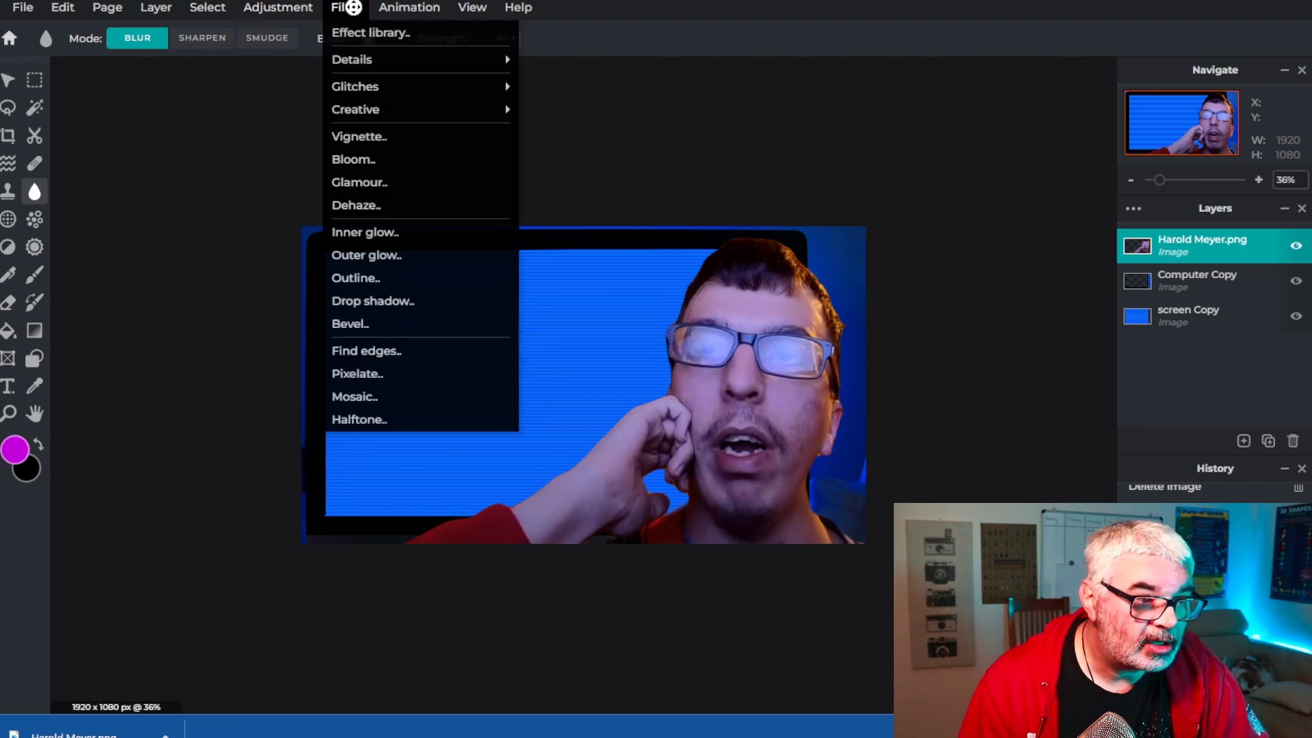
mouse_move(354, 59)
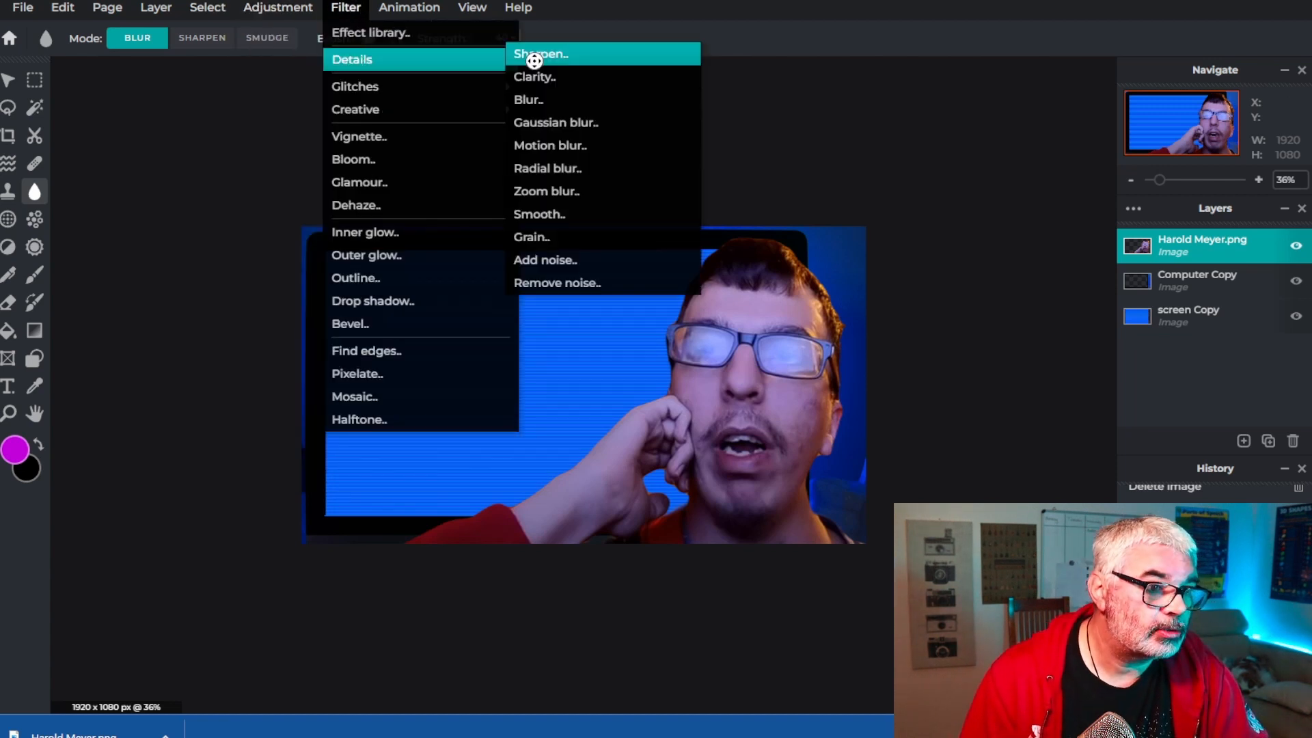
left_click(547, 54)
left_click_drag(949, 321, 1030, 320)
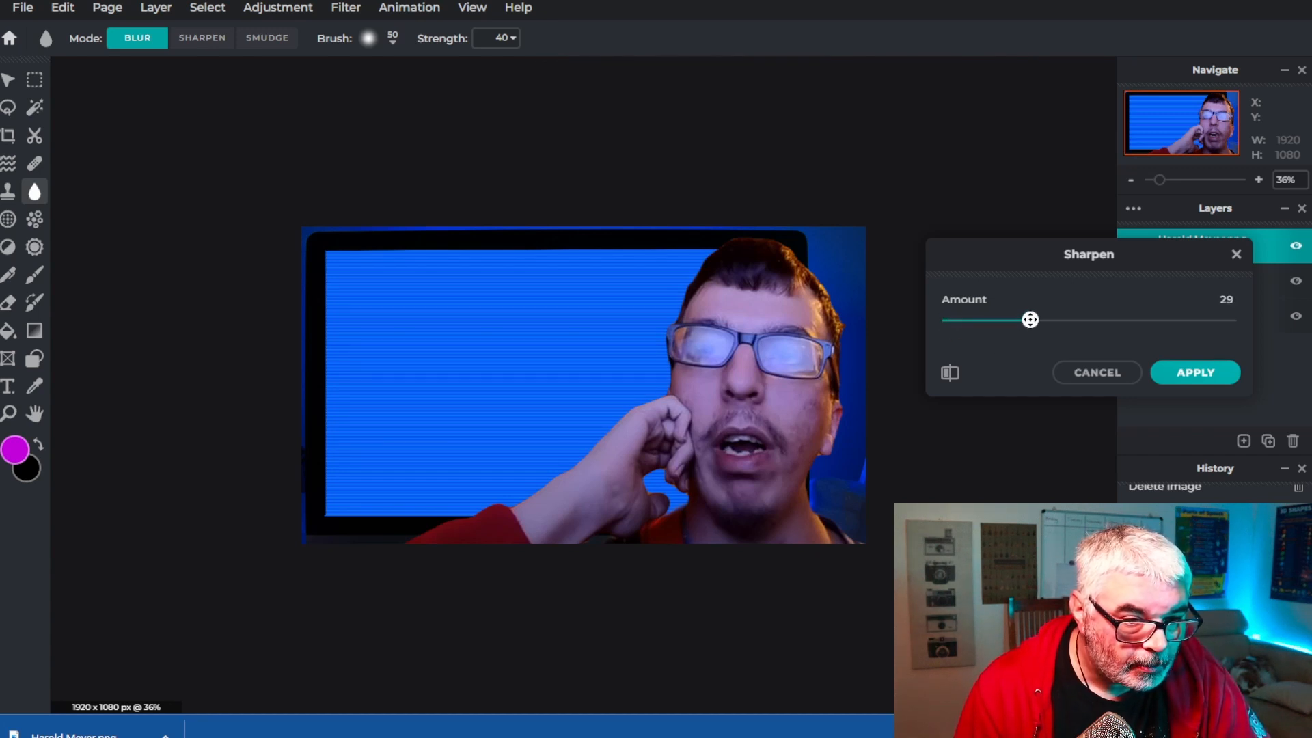
left_click(1200, 373)
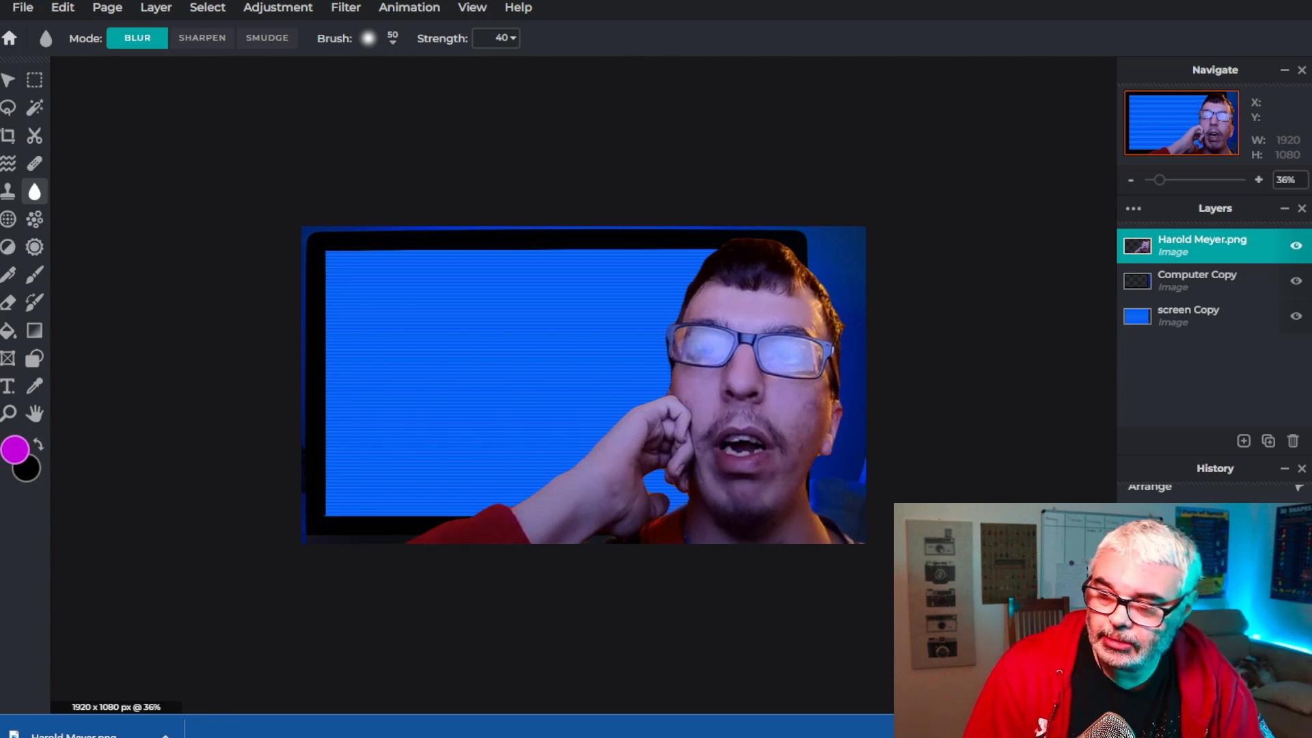
Add a text layer reading "Biblical PODcast" split over two lines
scroll(744, 513, "up", 4)
scroll(562, 502, "down", 3)
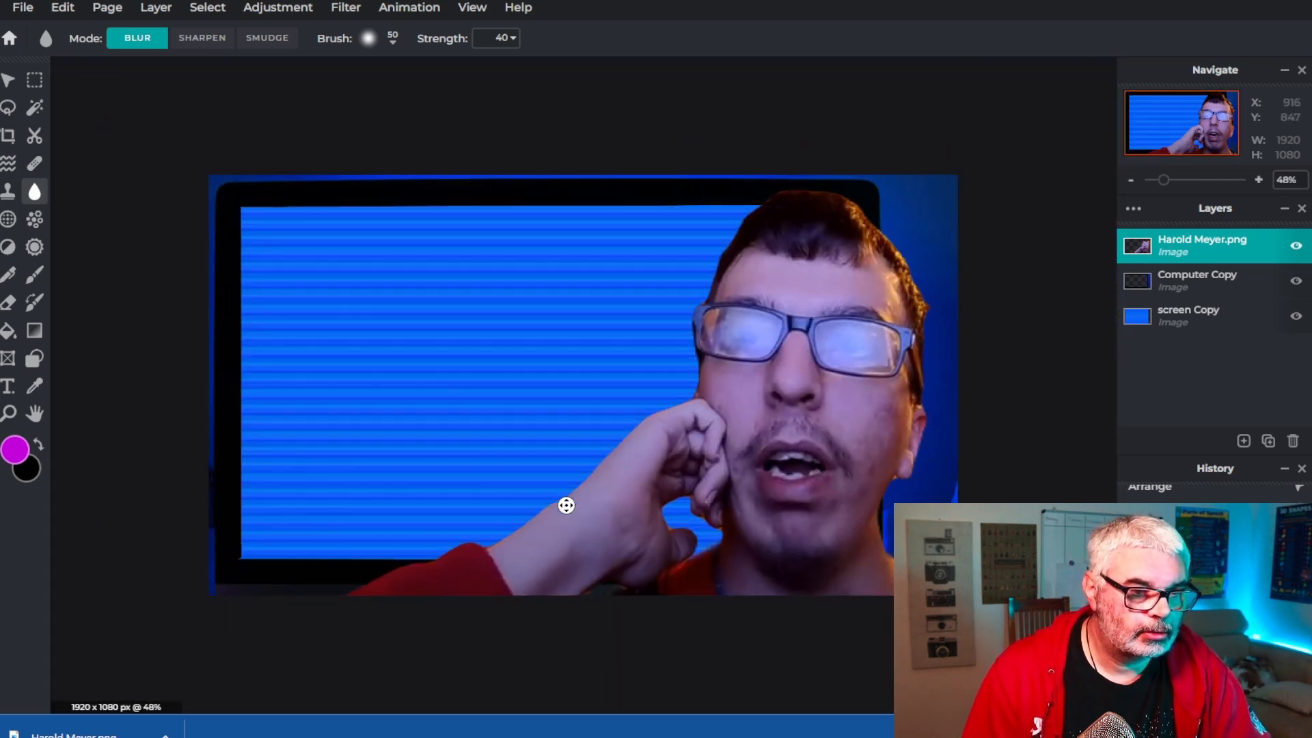
scroll(567, 505, "down", 1)
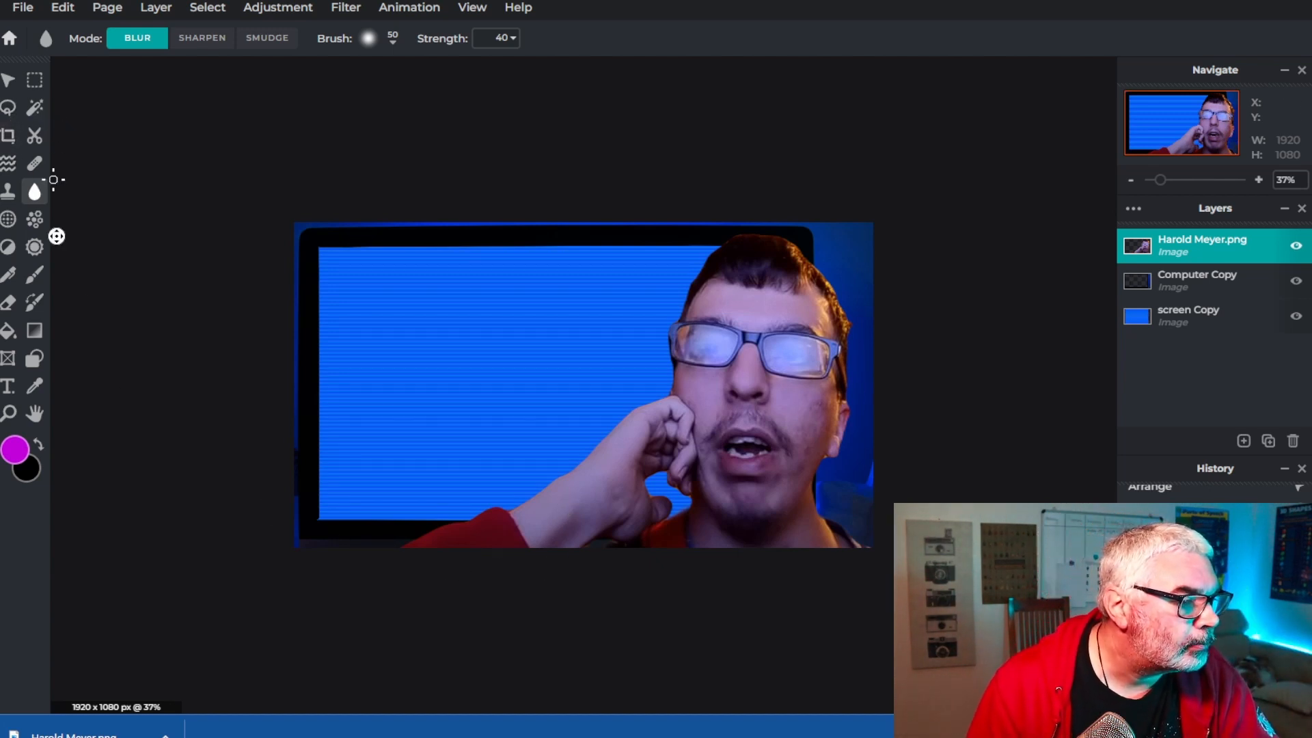
left_click(5, 392)
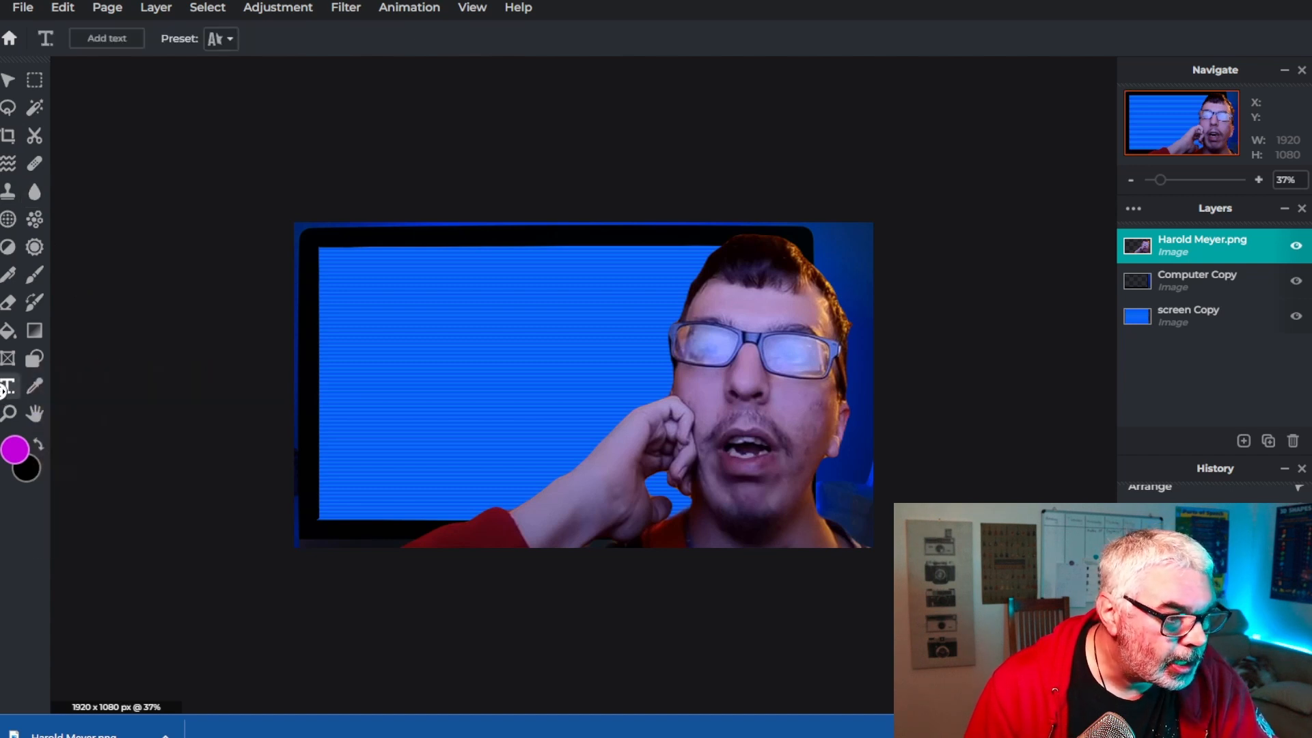
left_click(101, 36)
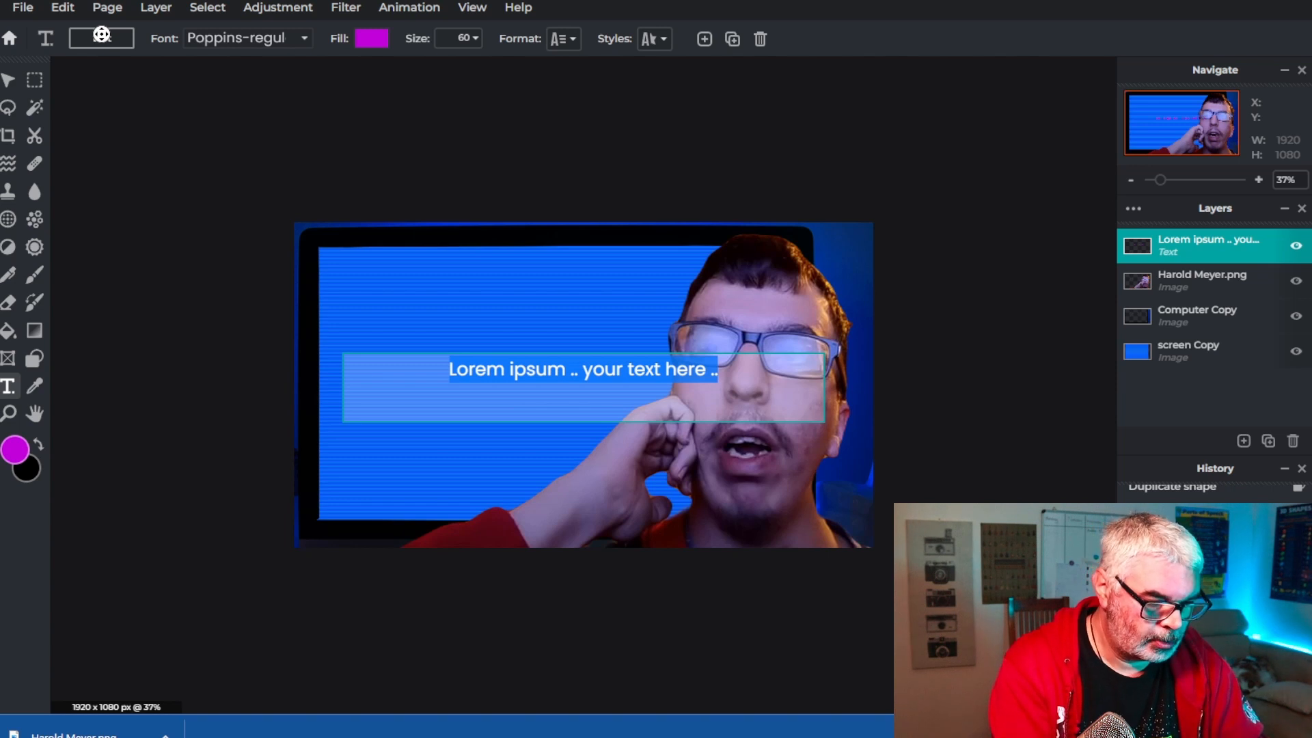
type("Biblical")
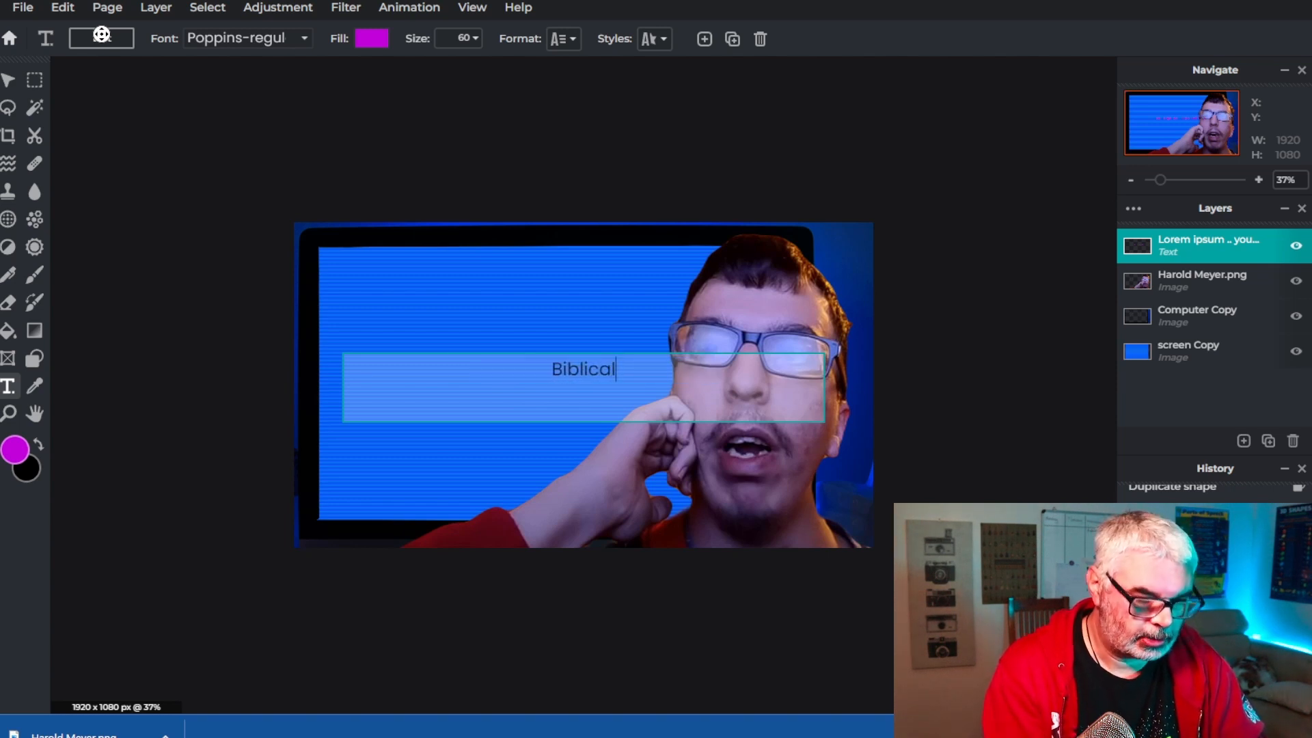
type(" PO")
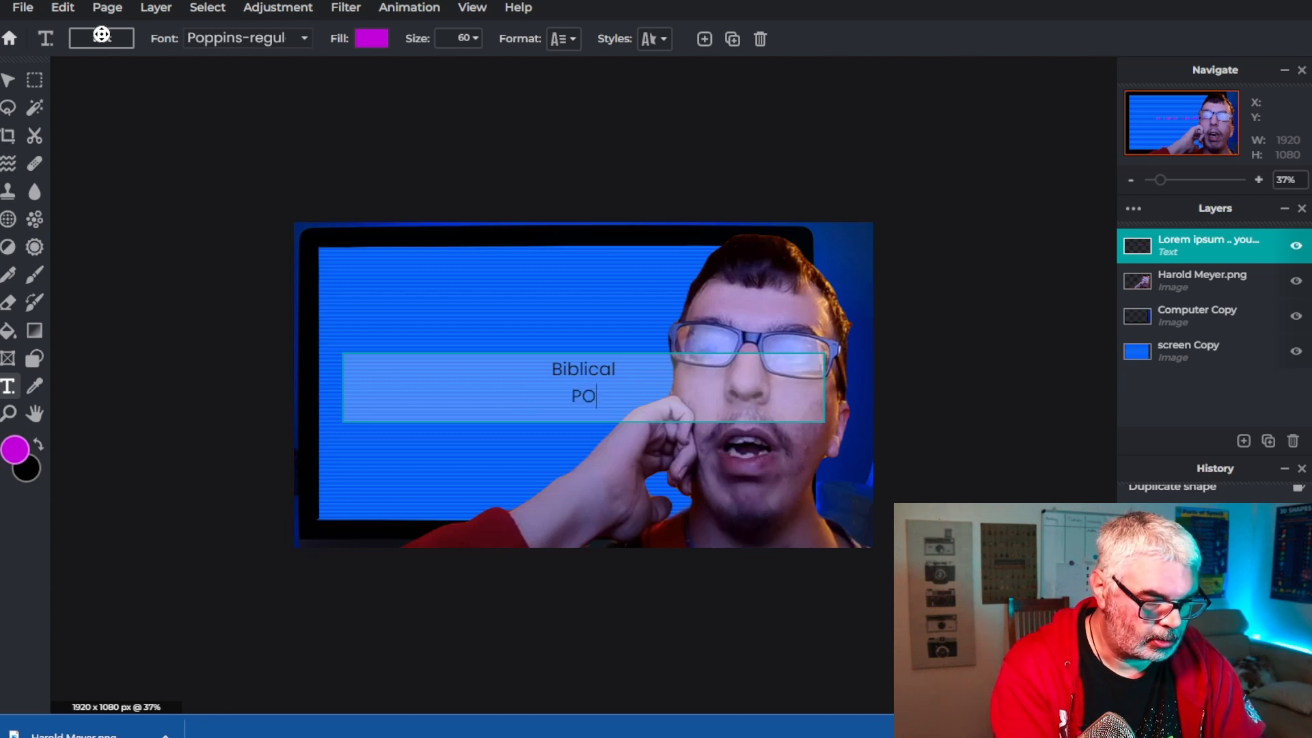
type("Dcast")
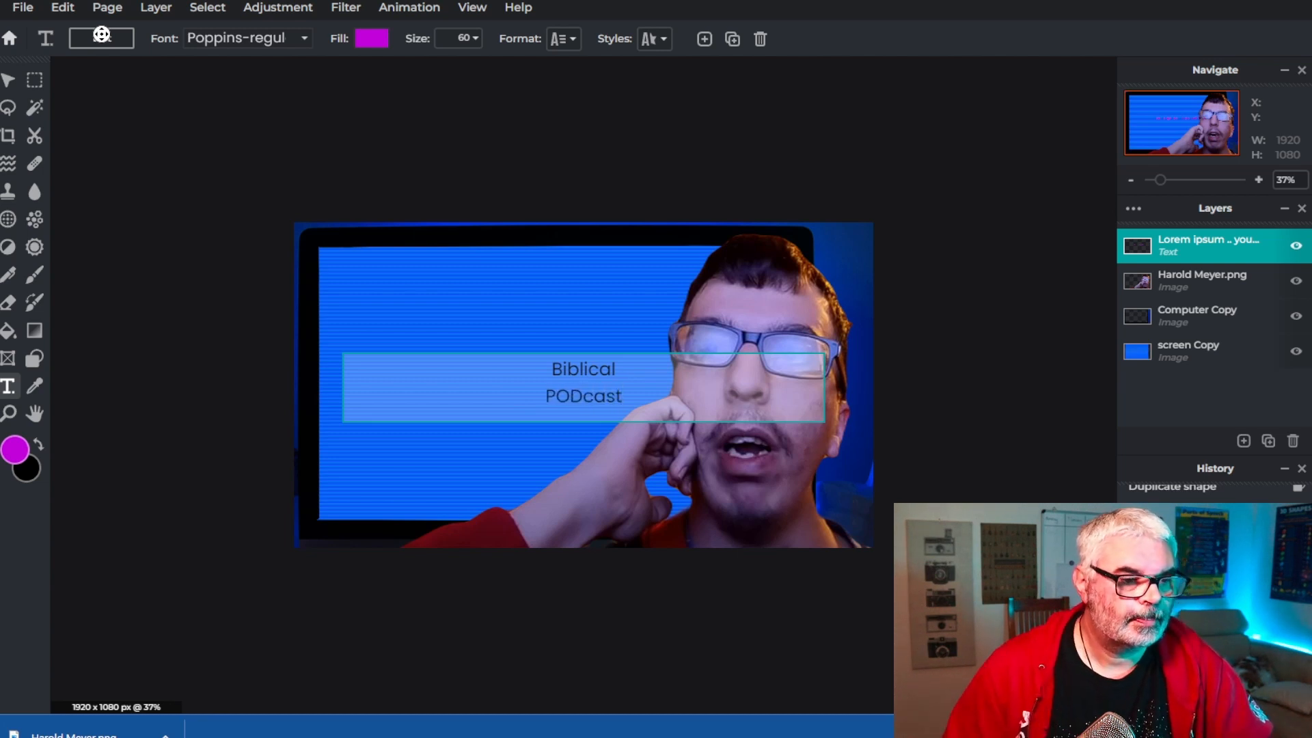
Change the text's font to Amaranth
left_click(102, 36)
left_click(246, 38)
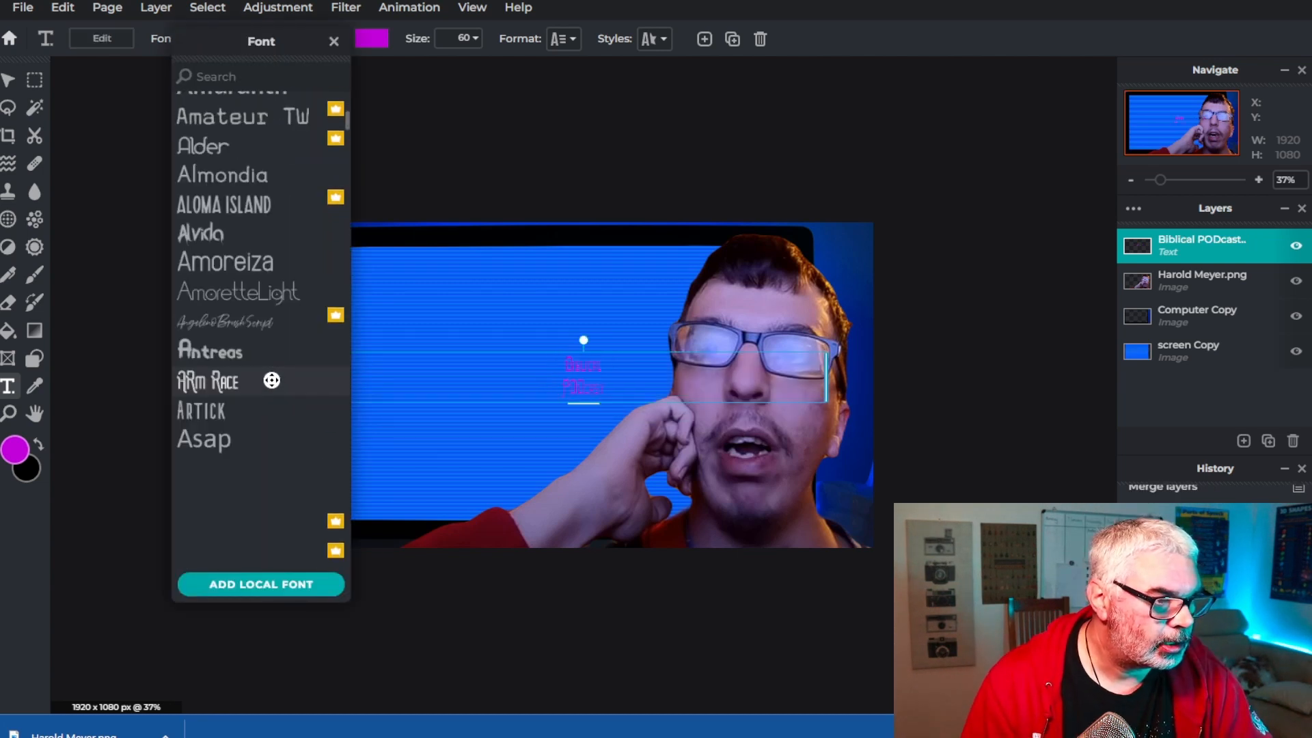
left_click(212, 205)
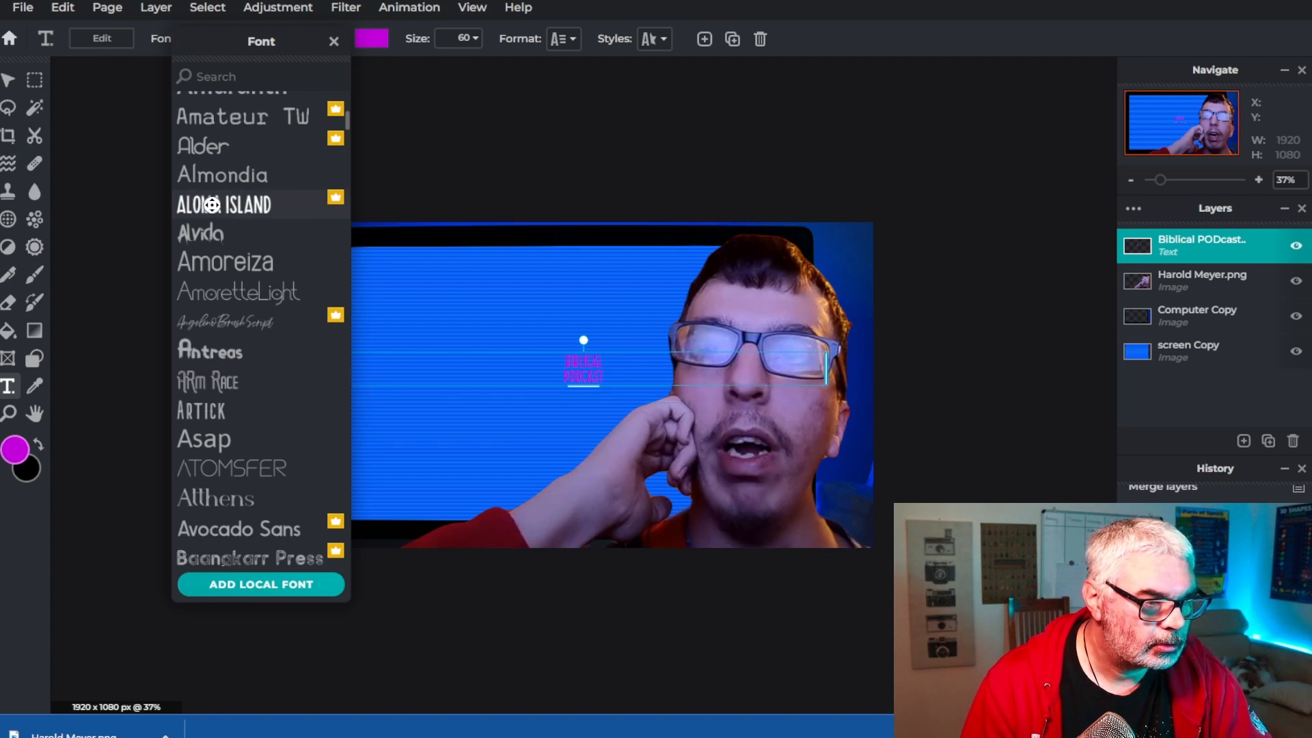
scroll(246, 428, "down", 5)
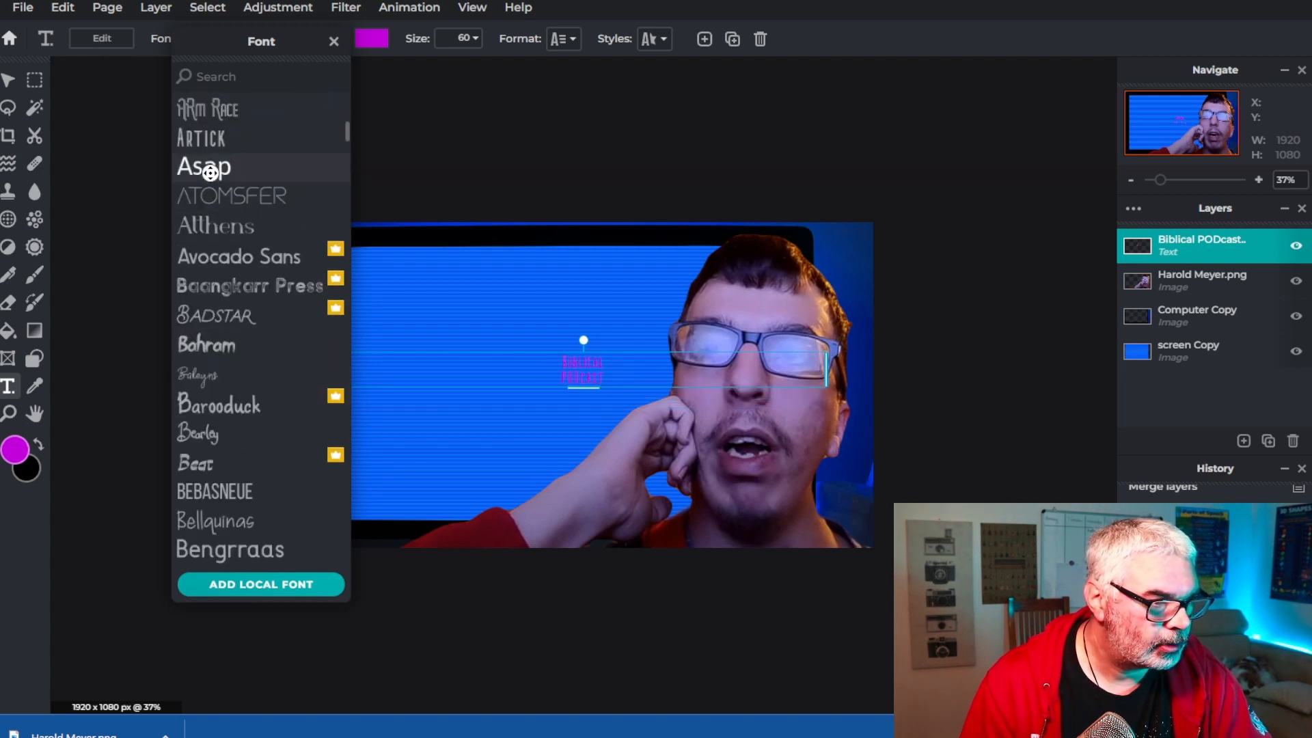
left_click(211, 174)
left_click(235, 359)
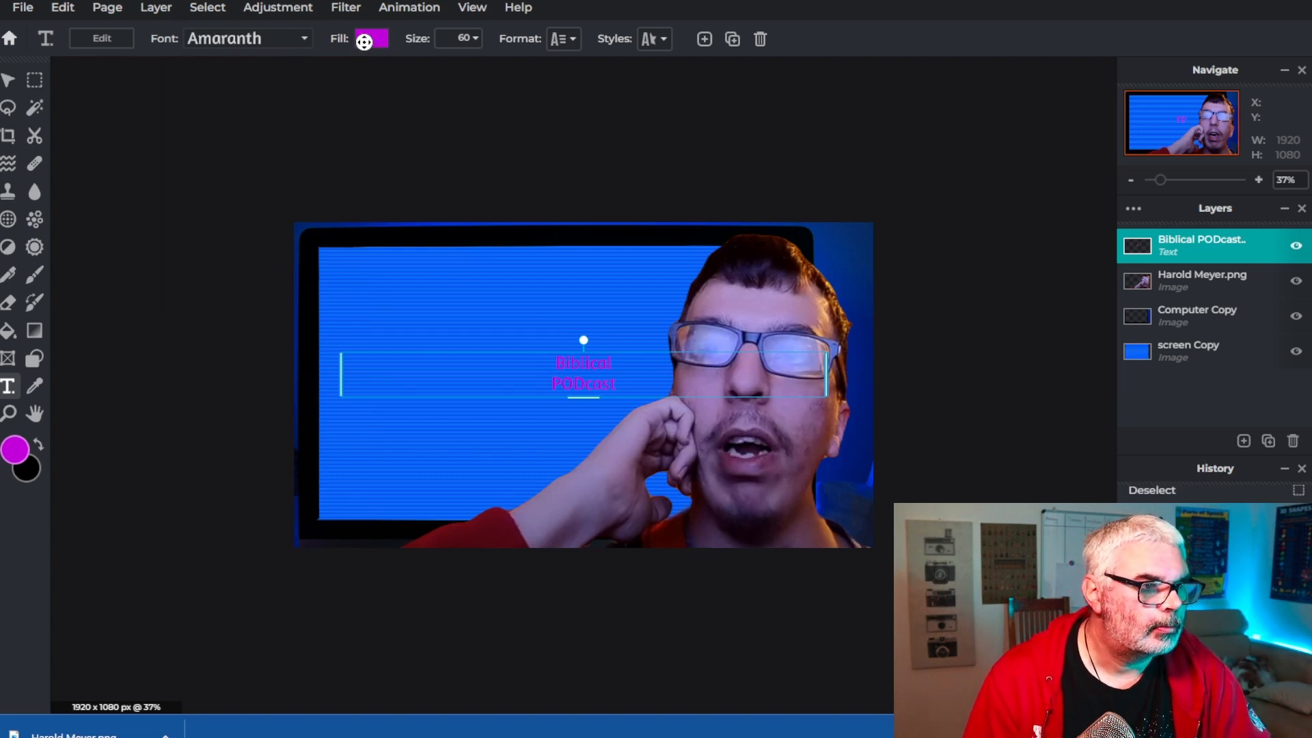
Enlarge the text to size 345 and move it over the upper-left part of the screen
left_click(455, 39)
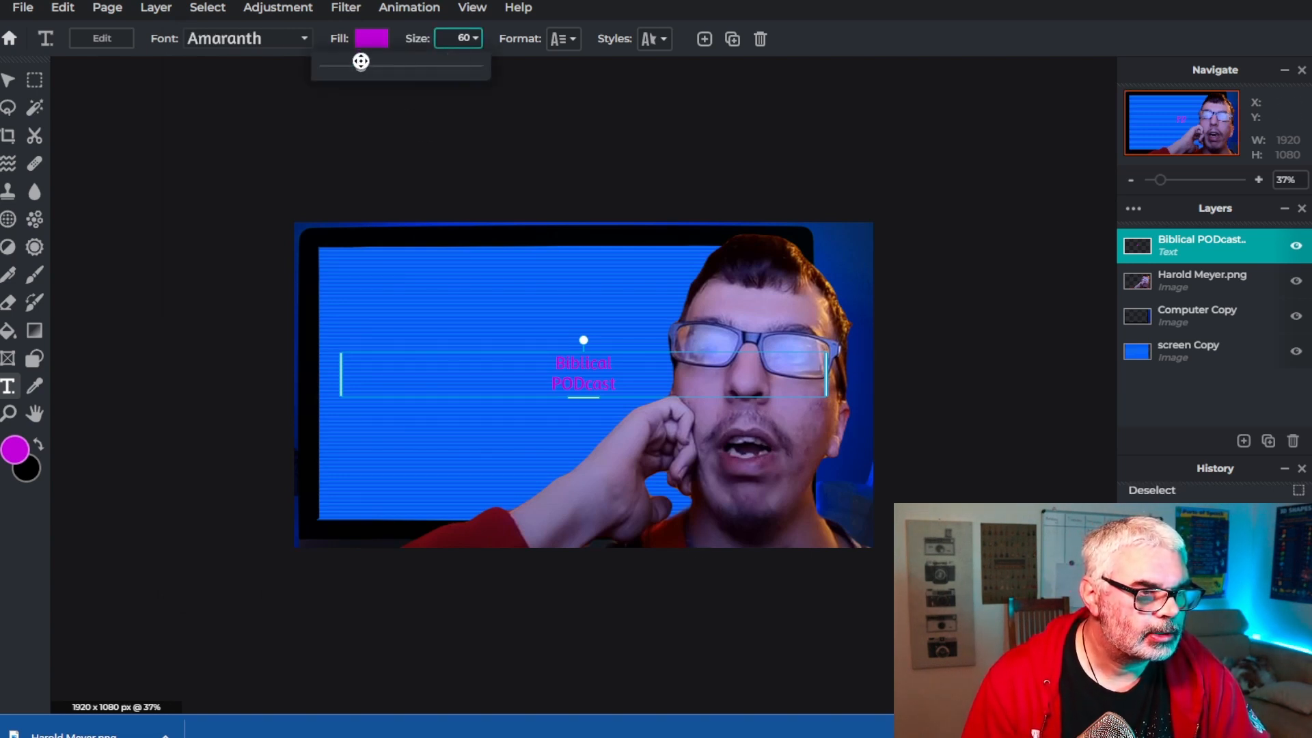
left_click_drag(361, 62, 410, 58)
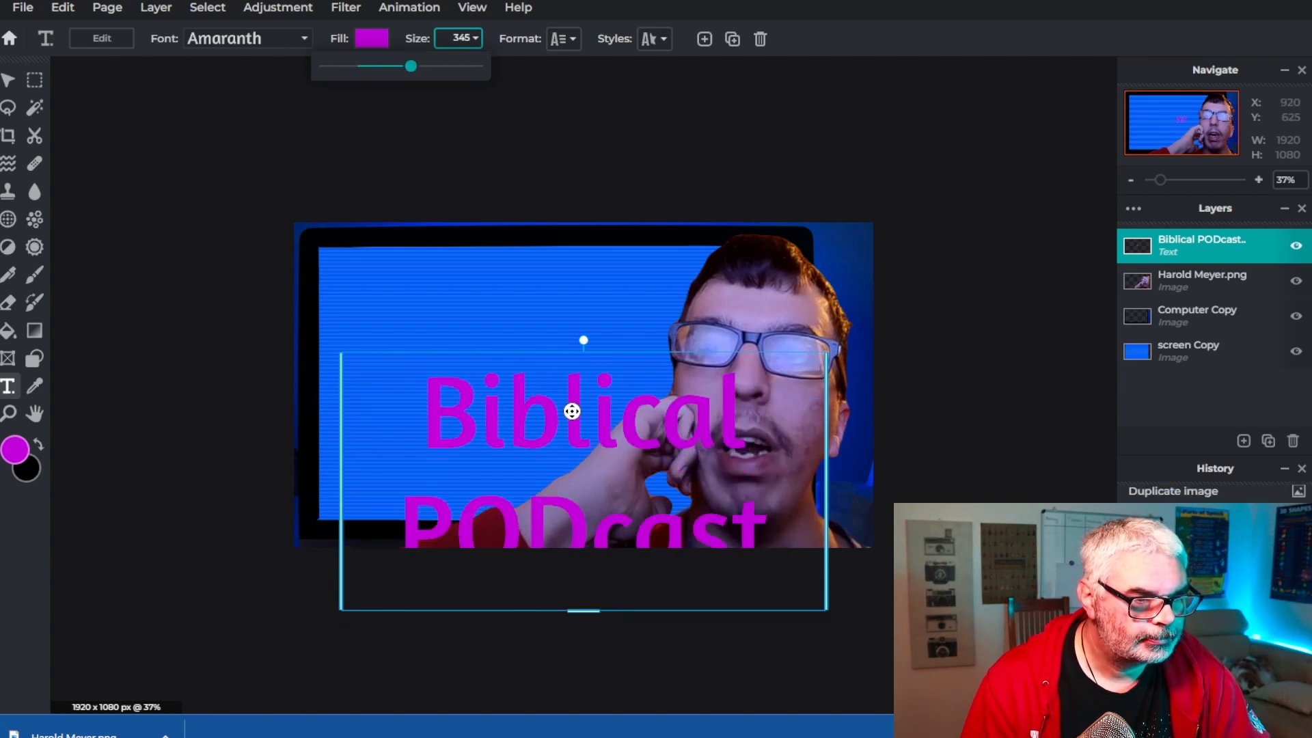
left_click_drag(583, 443, 512, 331)
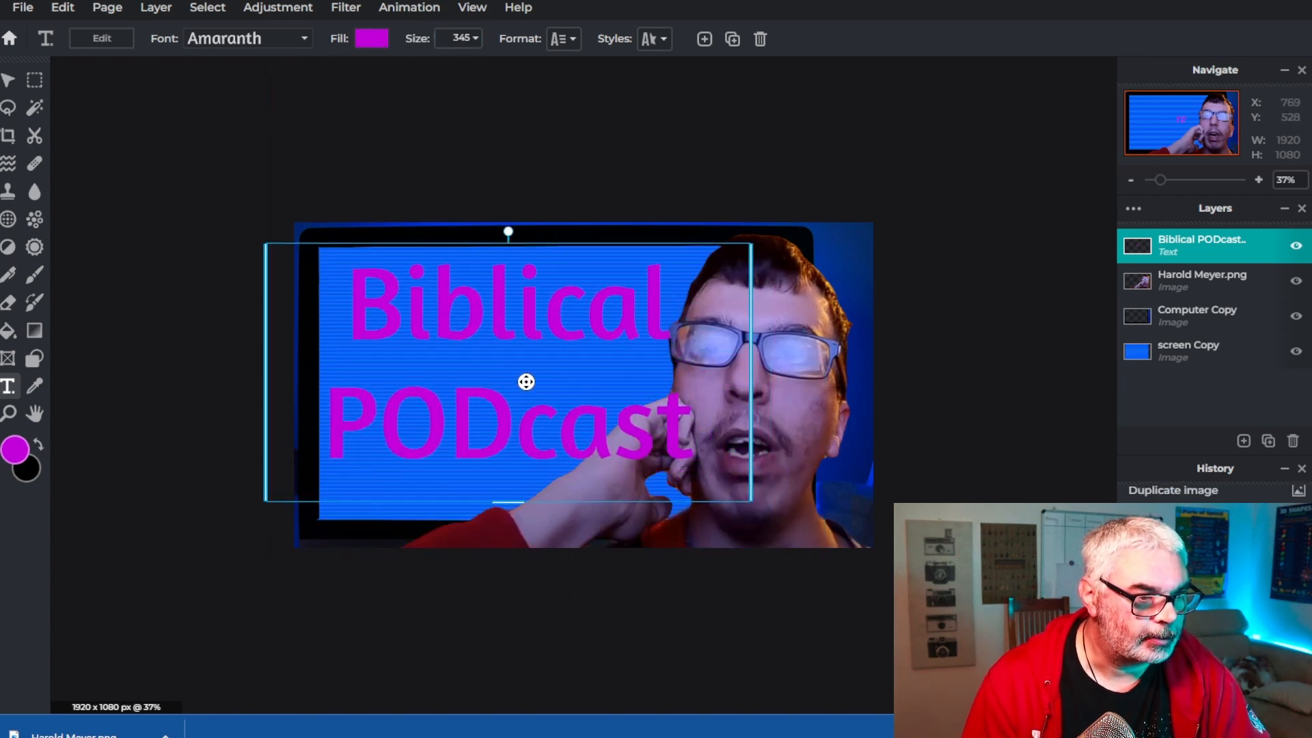
Tighten the text's line spacing to -41
left_click(560, 39)
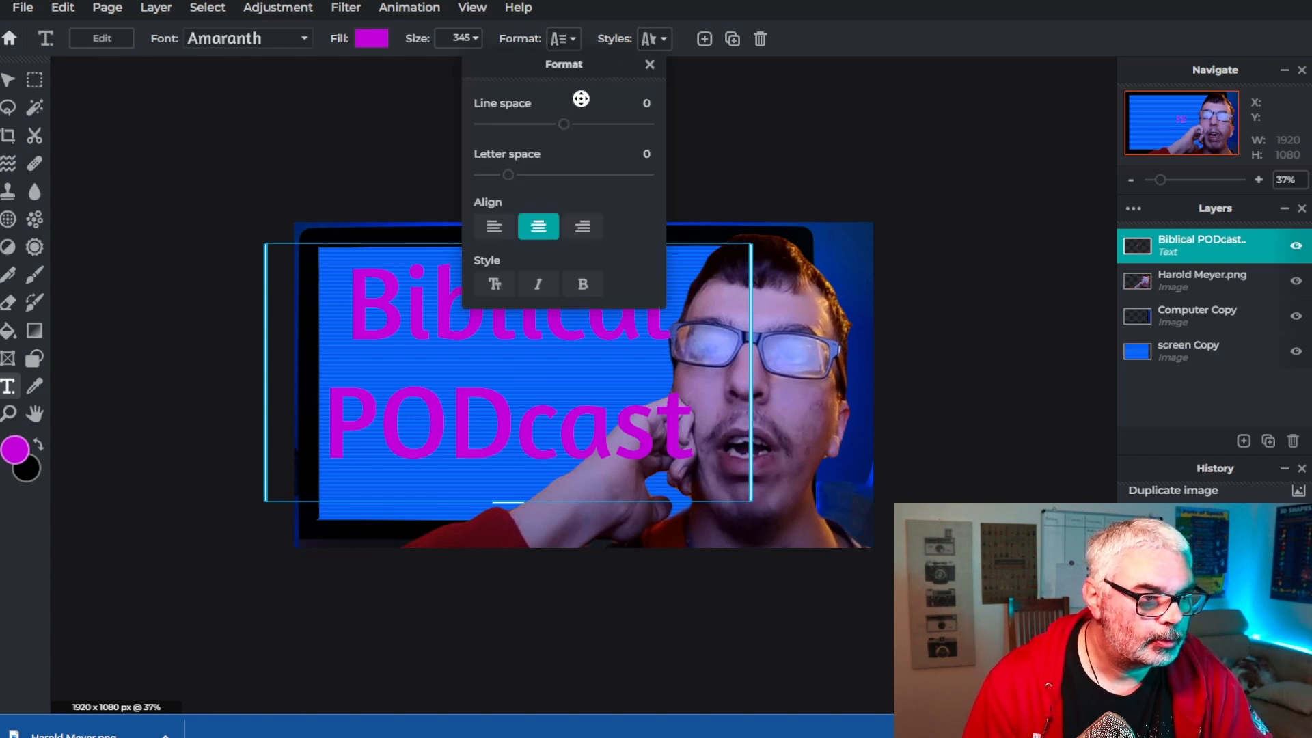
left_click_drag(562, 125, 528, 129)
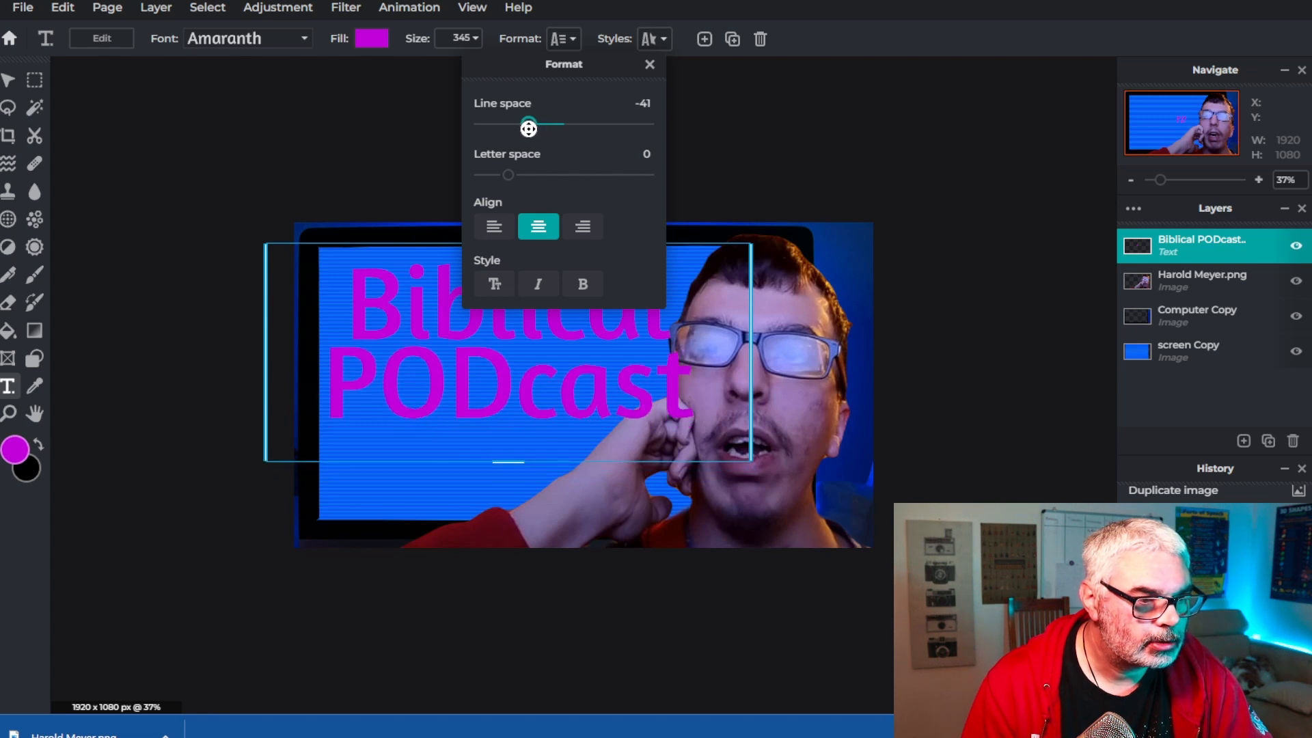
Set the title text's fill colour to #FDCC88
left_click(366, 38)
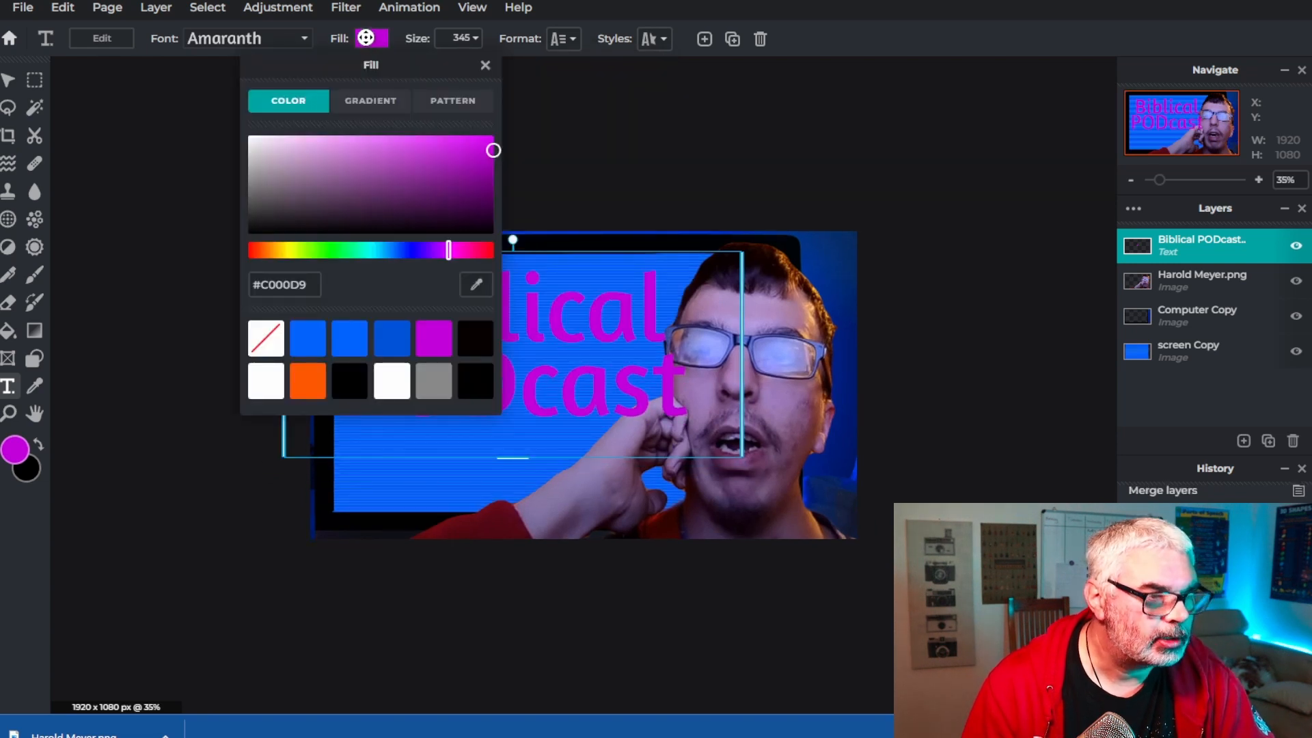
left_click(311, 382)
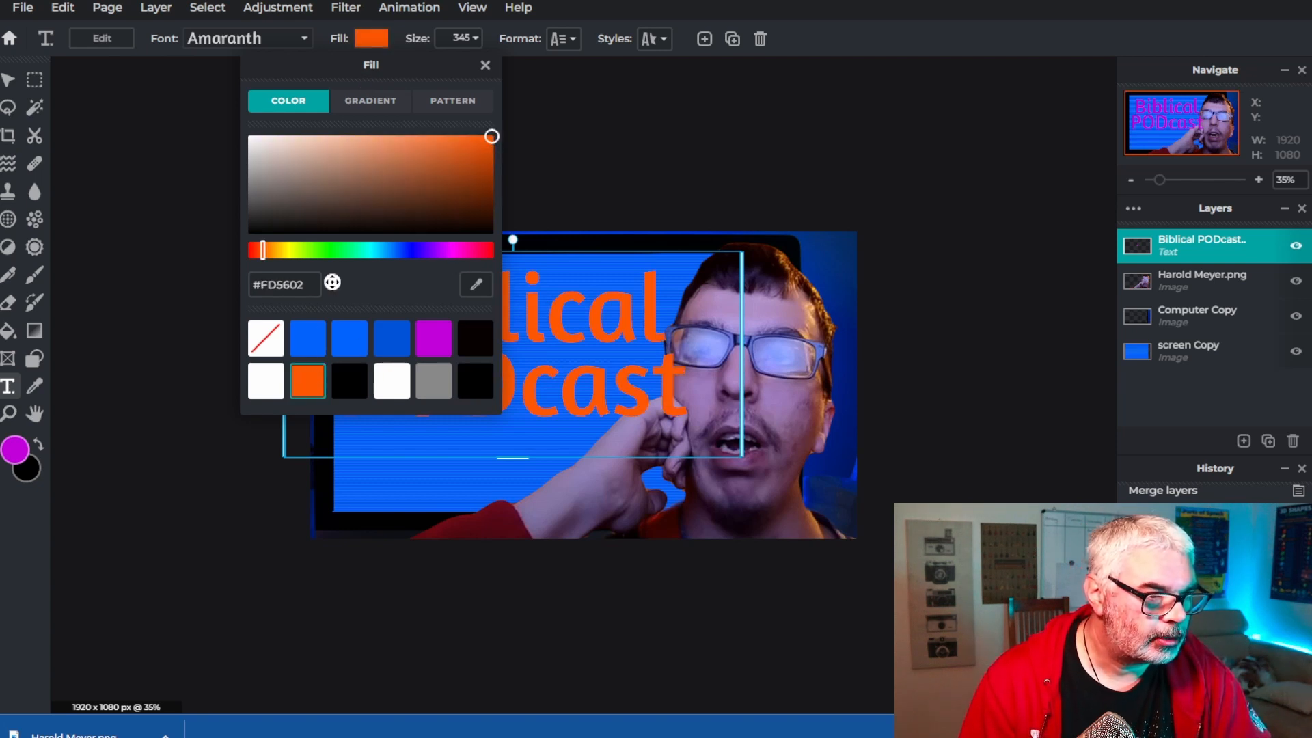
double_click(289, 285)
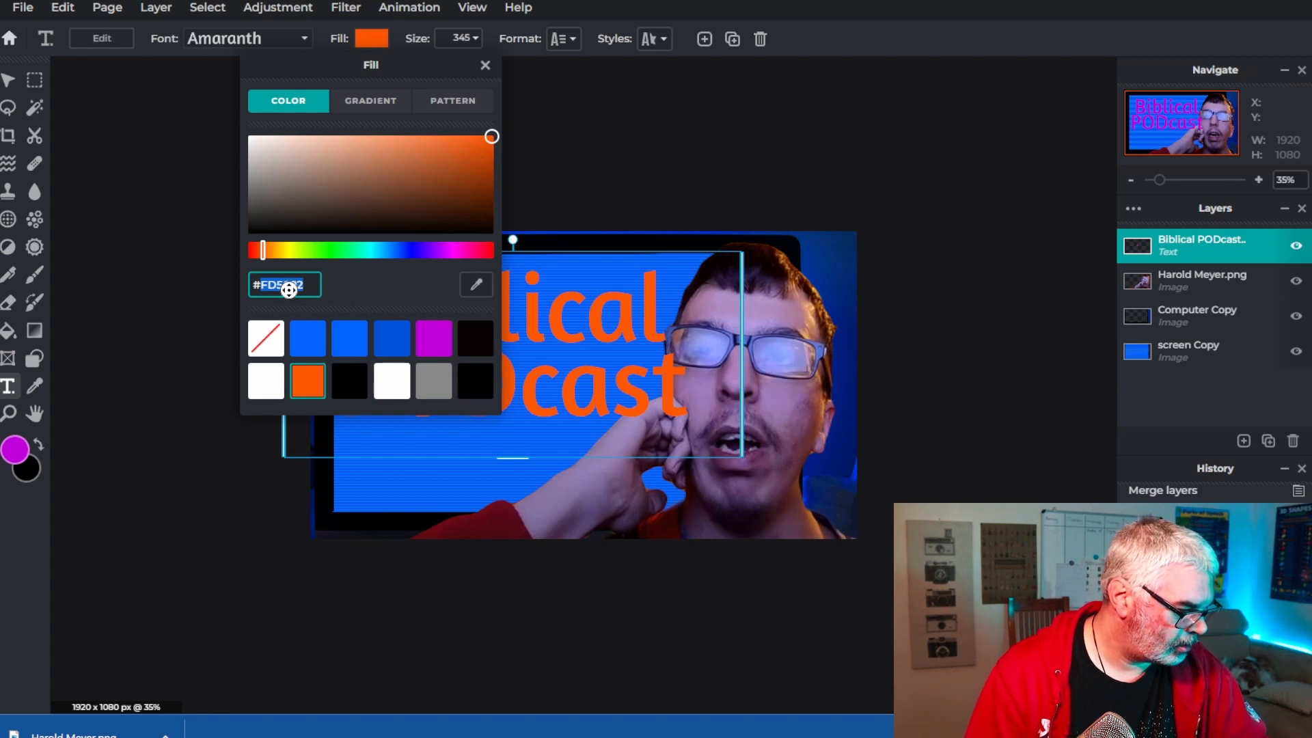
type("FDC")
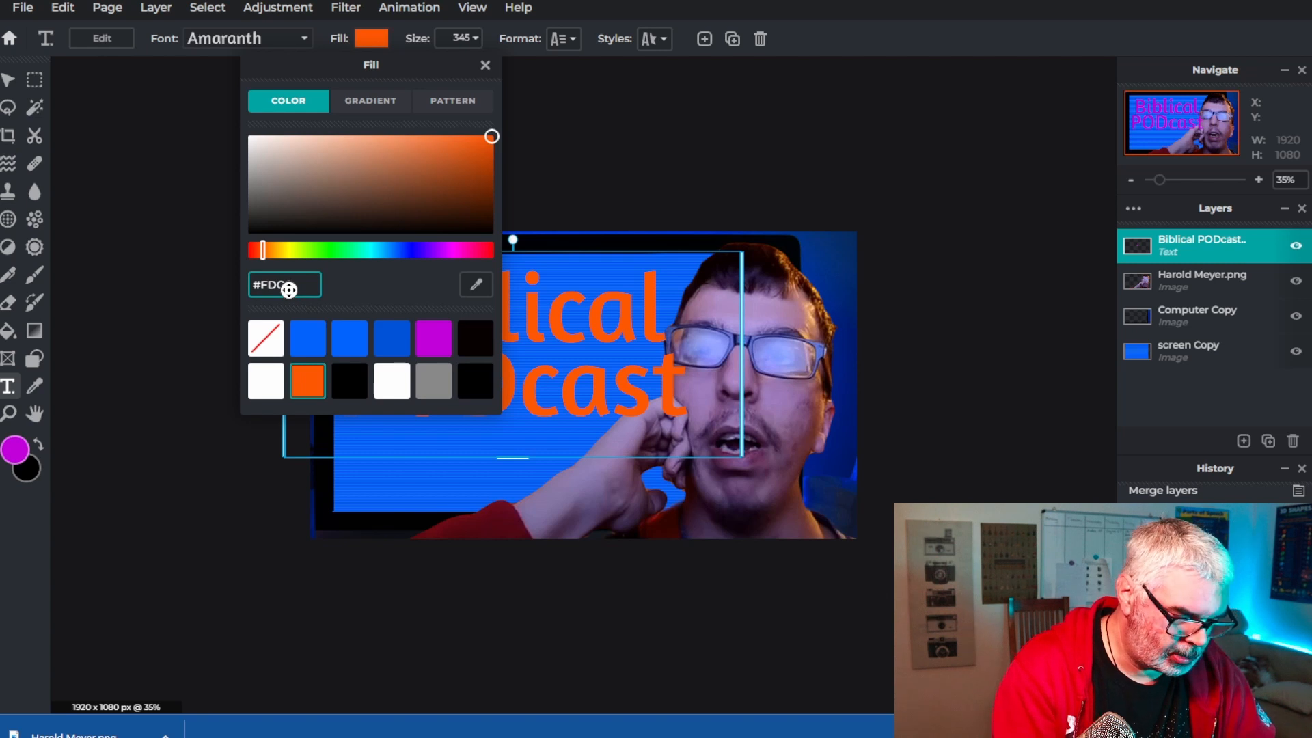
type("888")
key("Return")
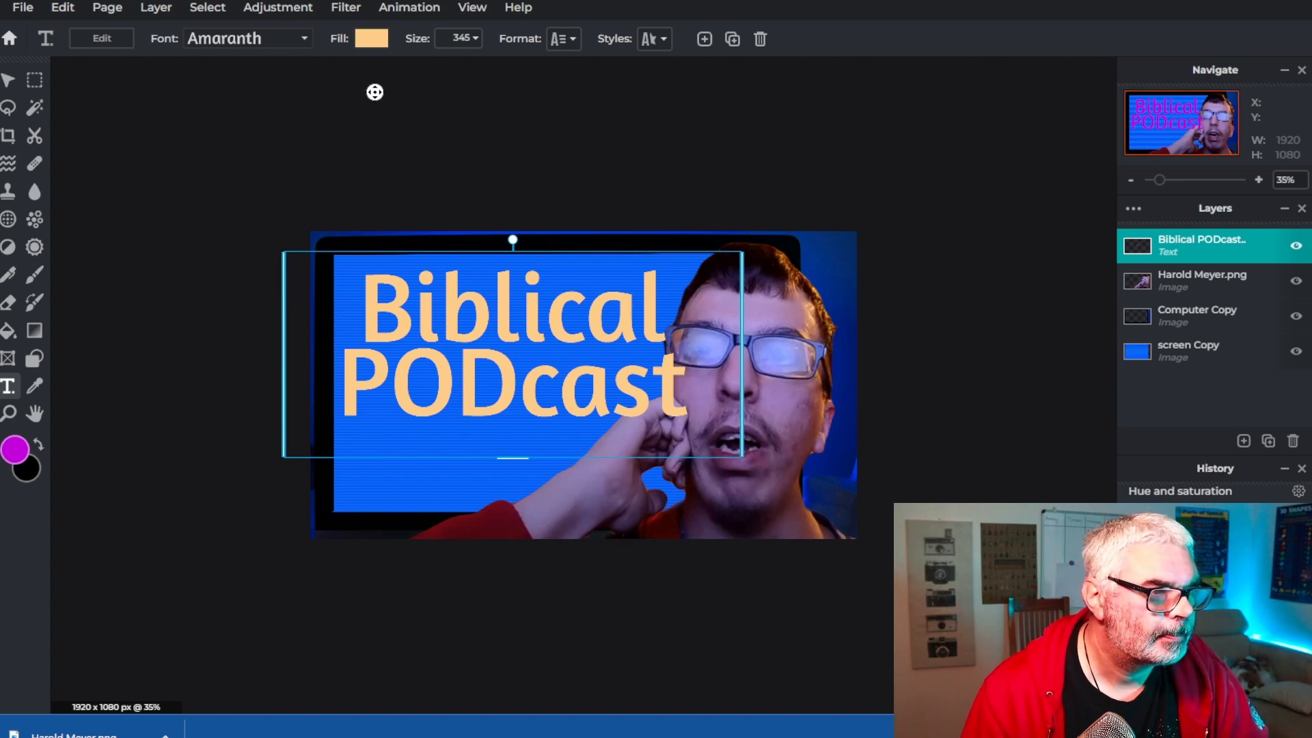
Change the title text's fill colour to orange #FF9F02
left_click(376, 44)
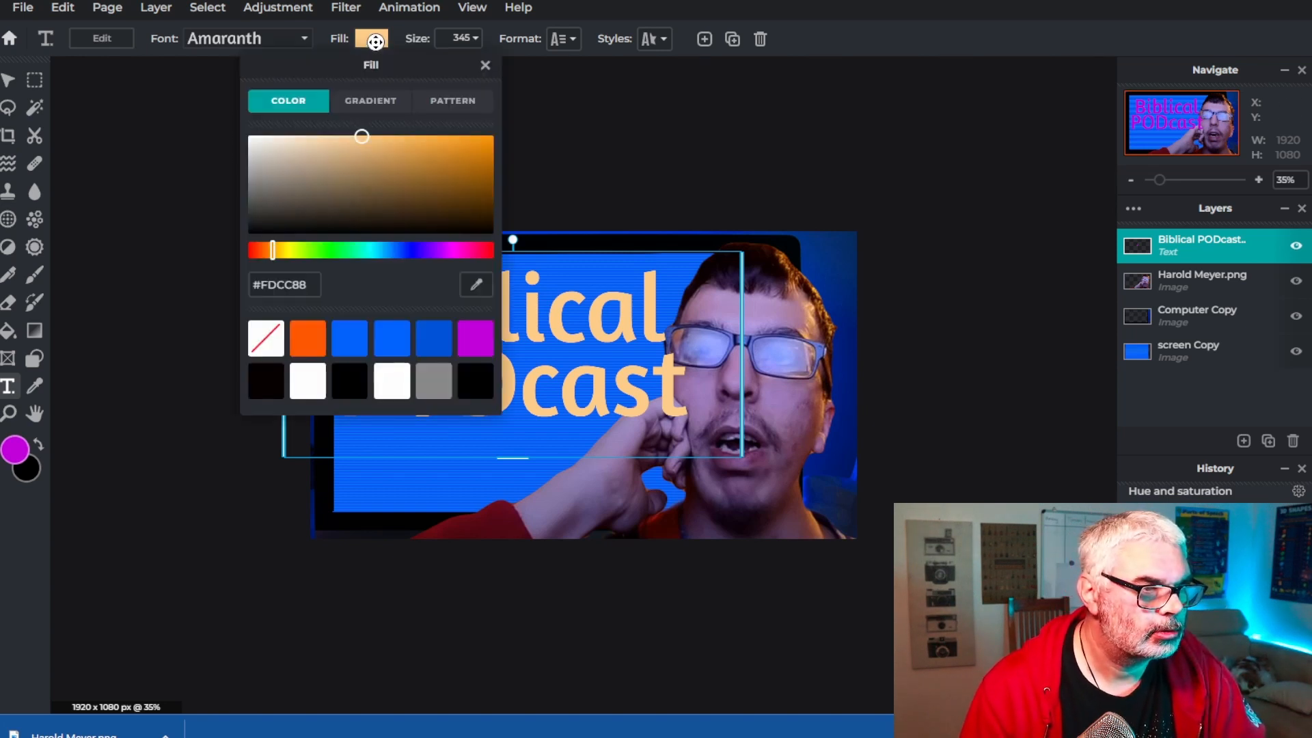
left_click(376, 44)
left_click(376, 43)
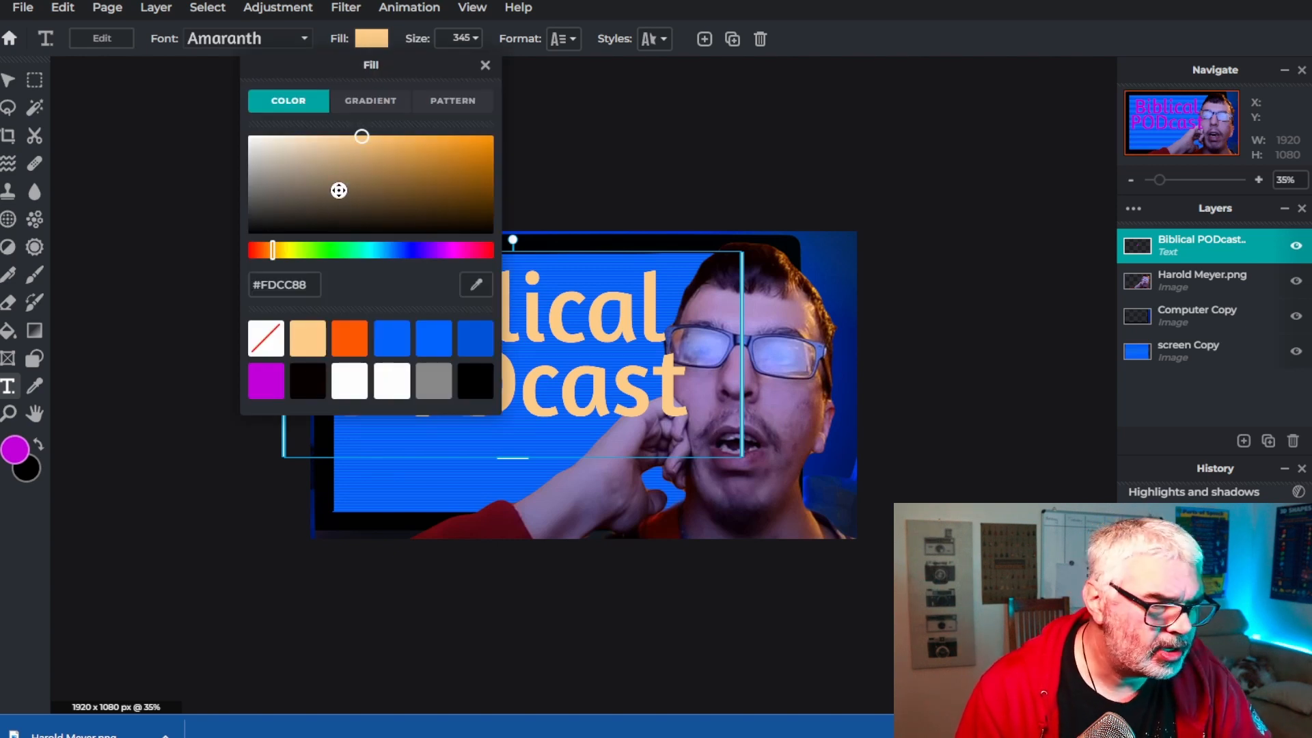
left_click(298, 285)
double_click(298, 286)
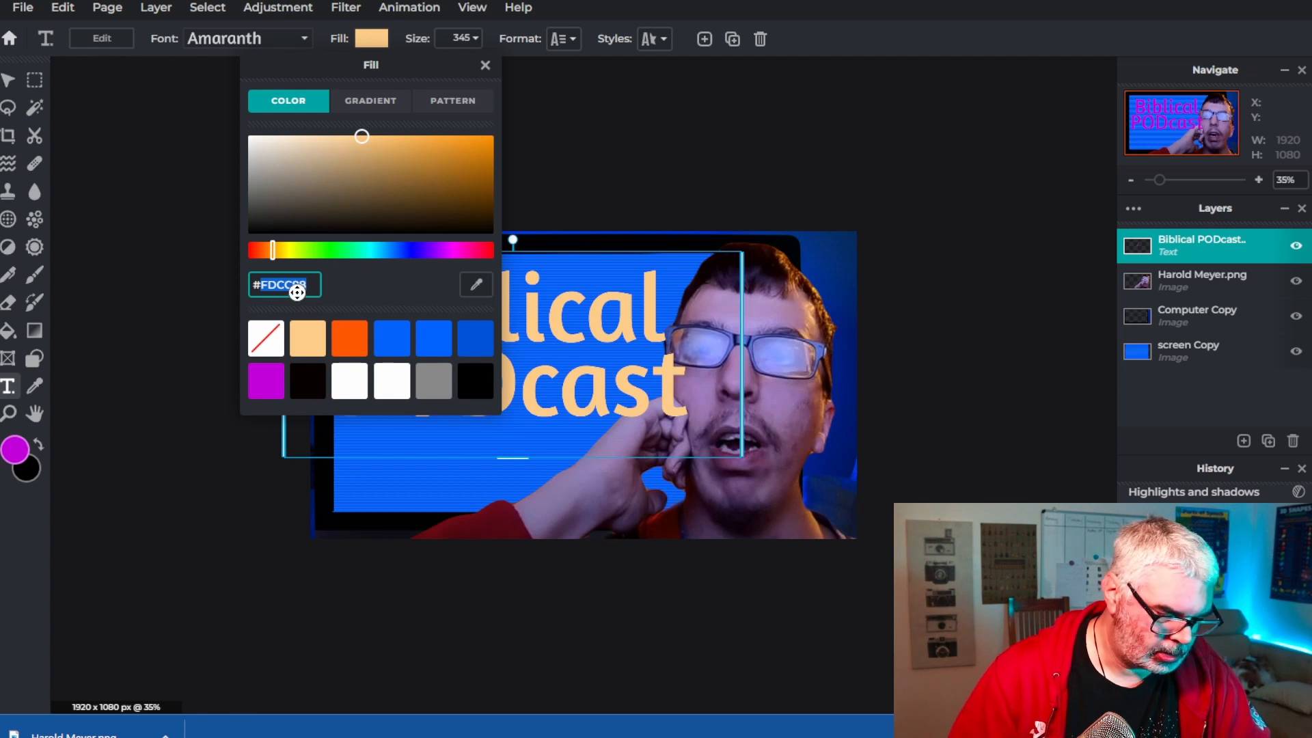
type("FF9F0")
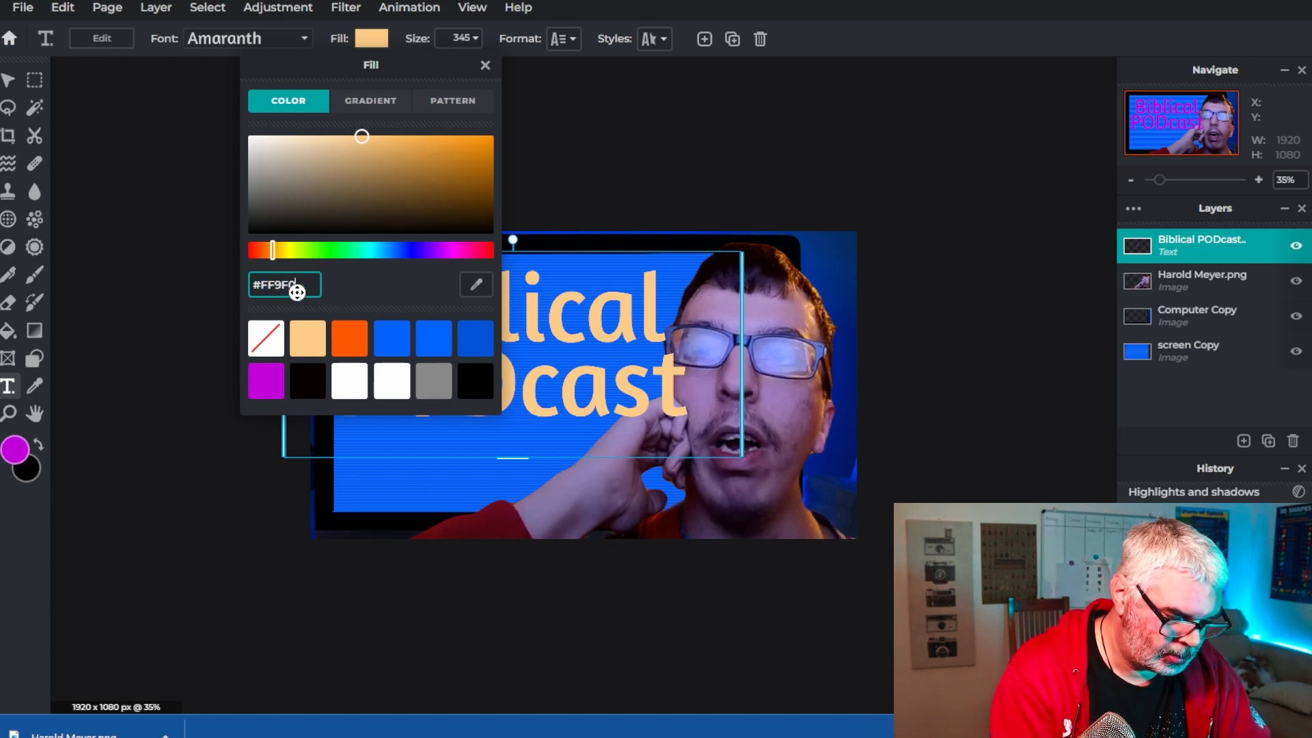
type("0")
key("Return")
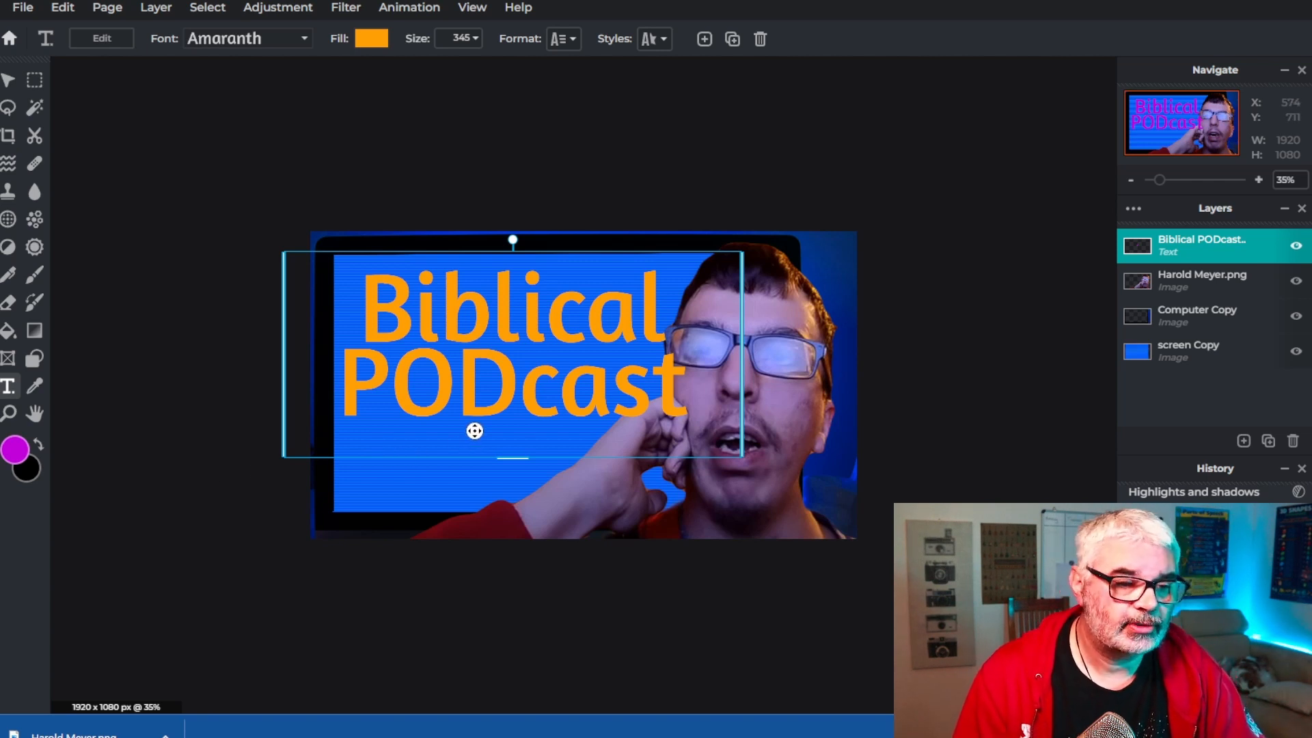
Turn on the Outline style for the title text and set the outline colour to black
left_click(524, 10)
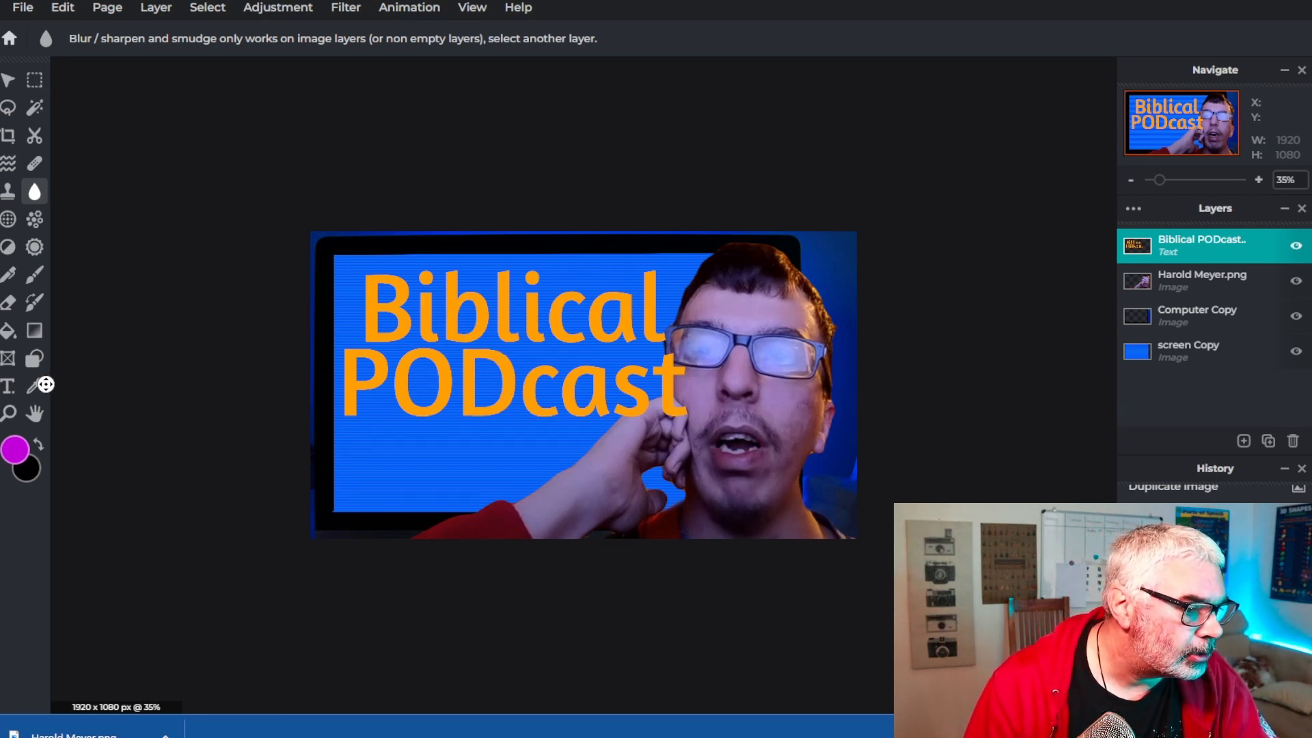
left_click(8, 387)
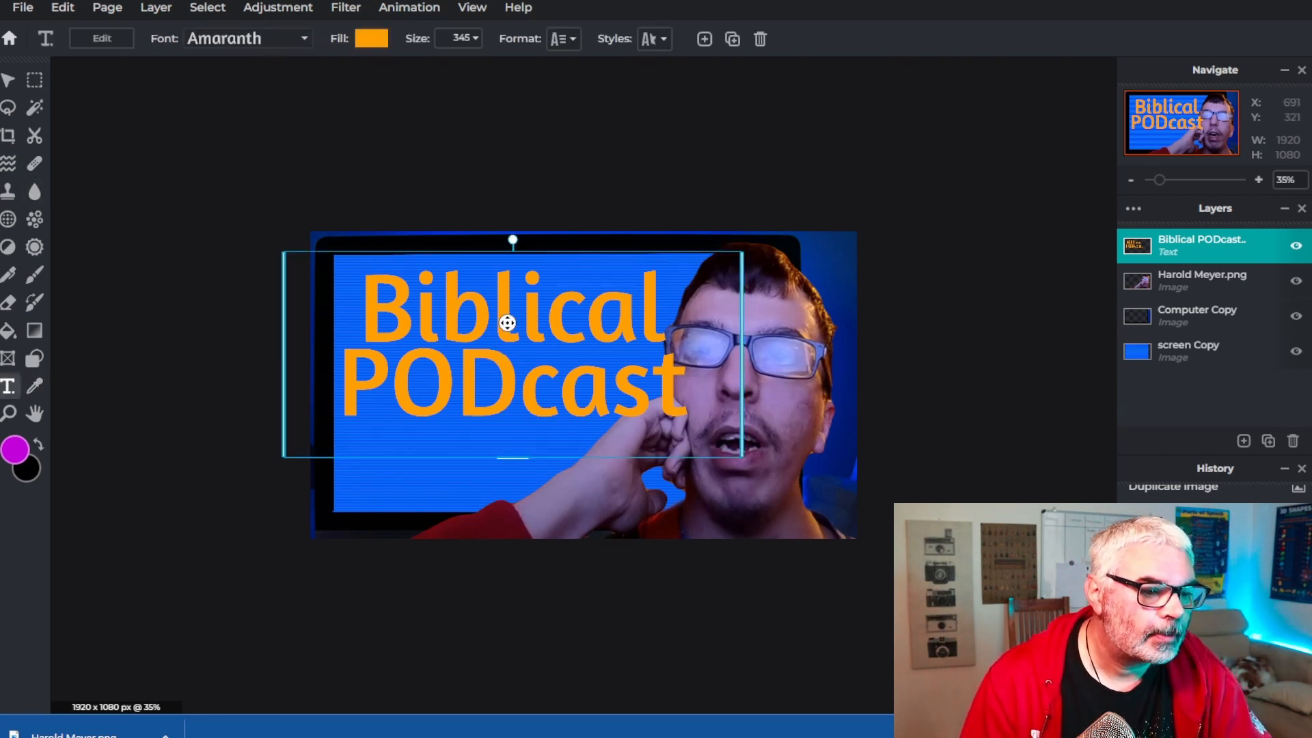
left_click(659, 40)
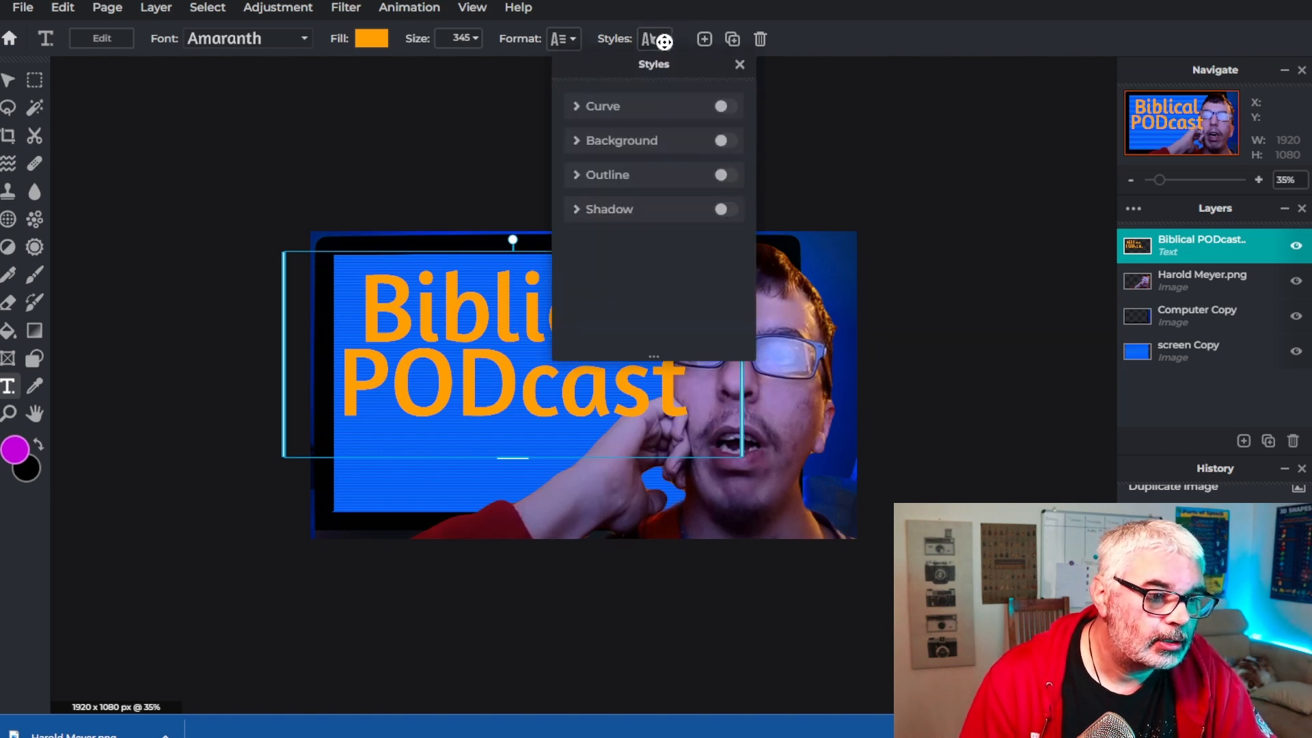
left_click(577, 177)
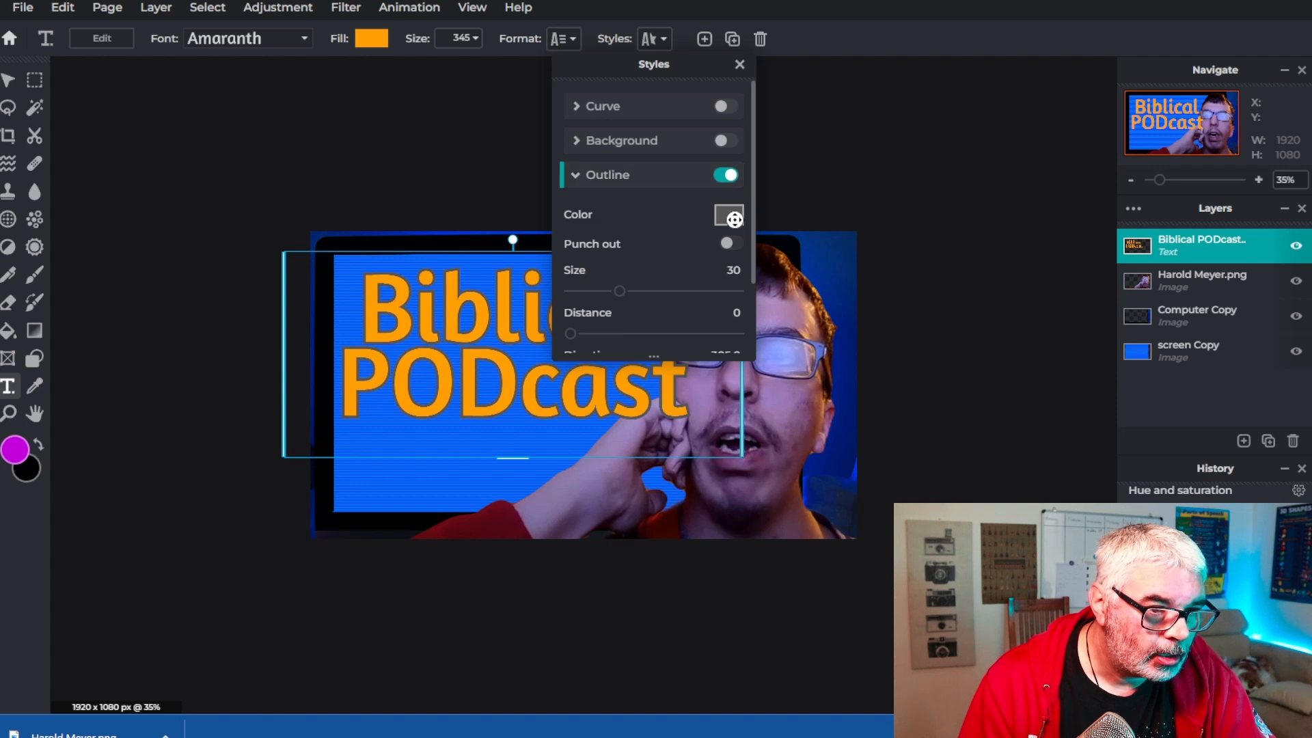
left_click(729, 215)
left_click(1045, 432)
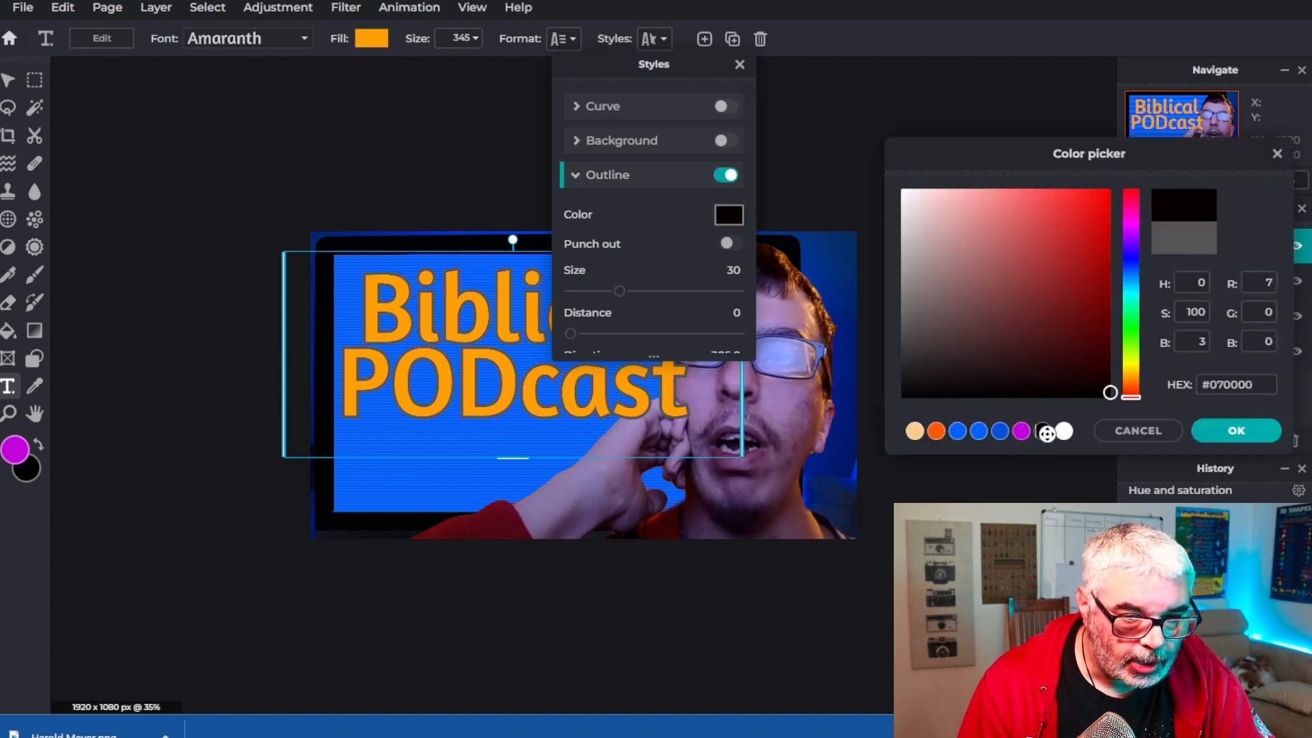
left_click(1239, 432)
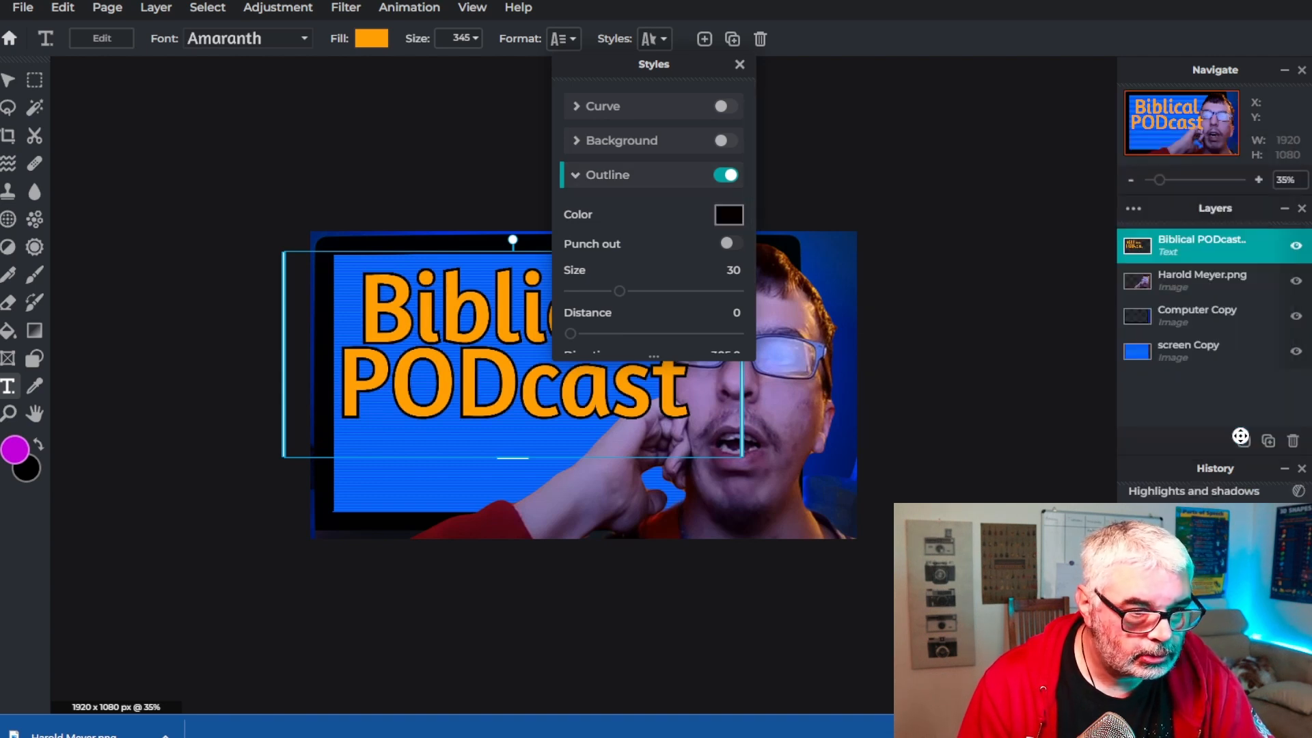
left_click(740, 64)
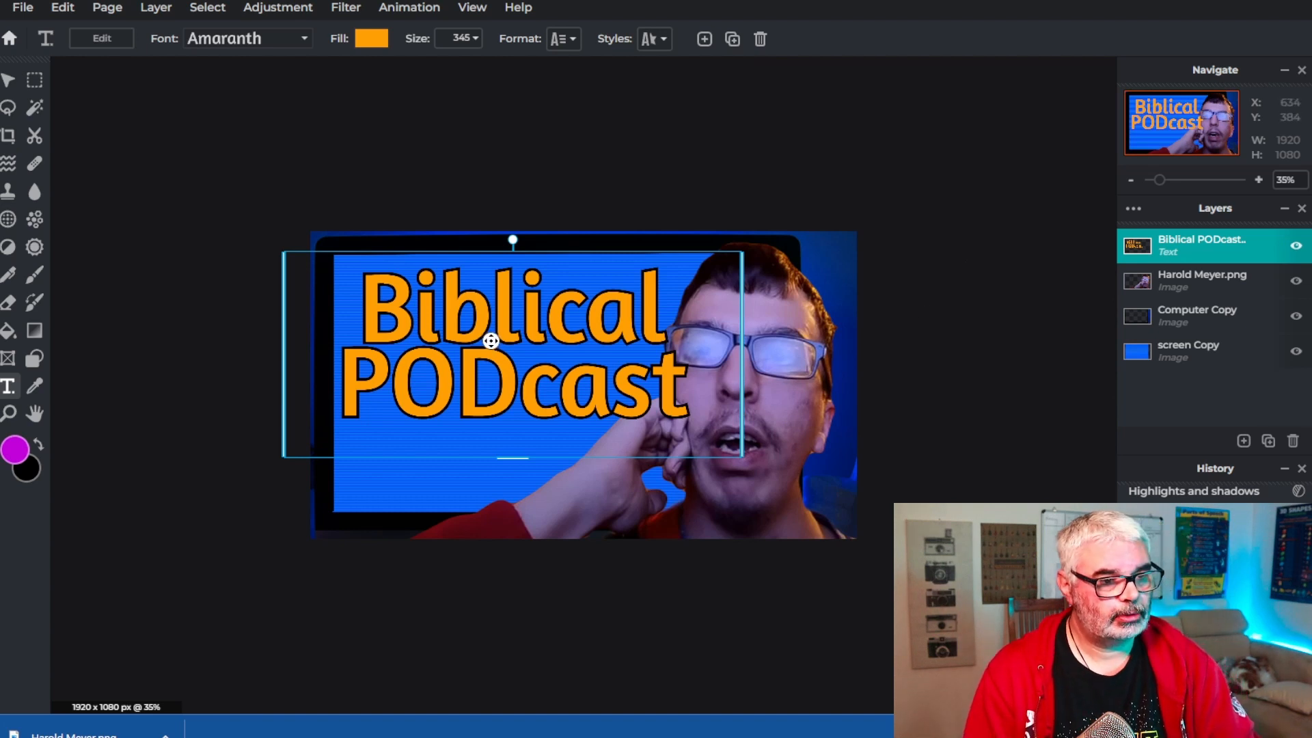
Reduce the title text's outline size to 21
left_click(651, 38)
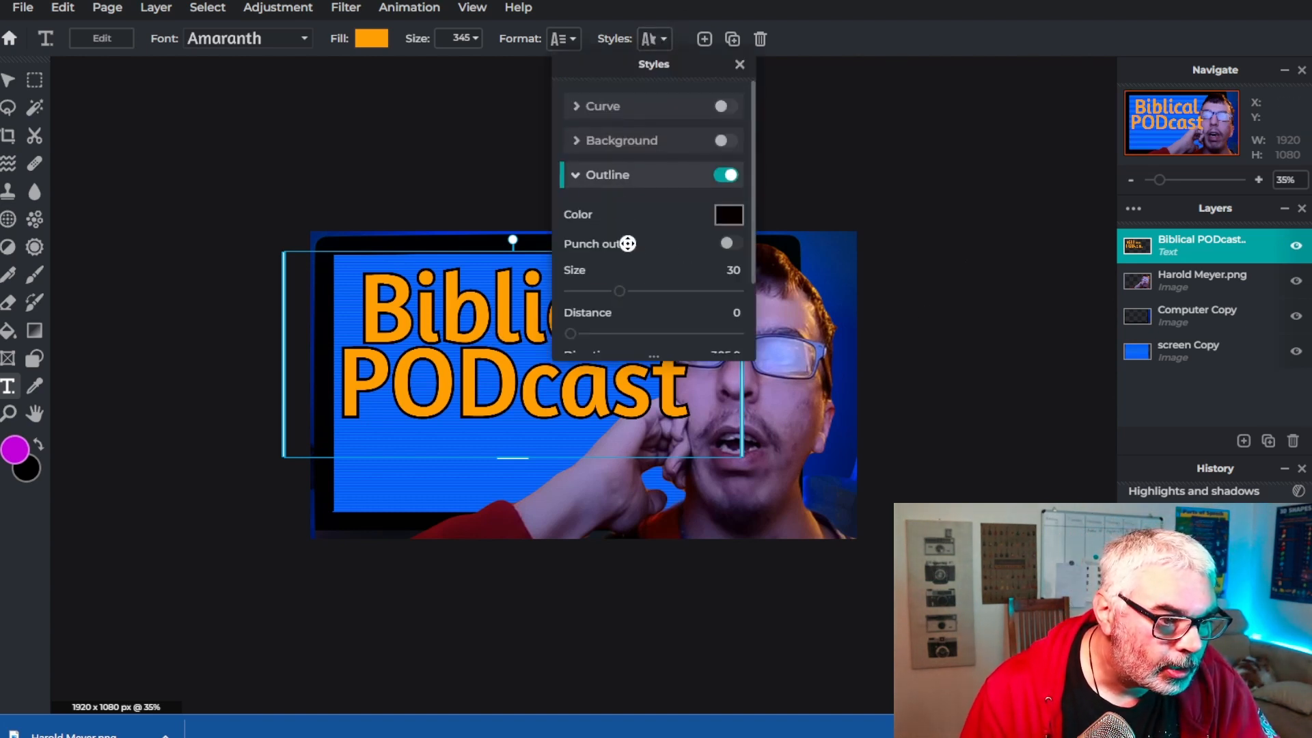
left_click(614, 292)
left_click_drag(615, 292, 604, 291)
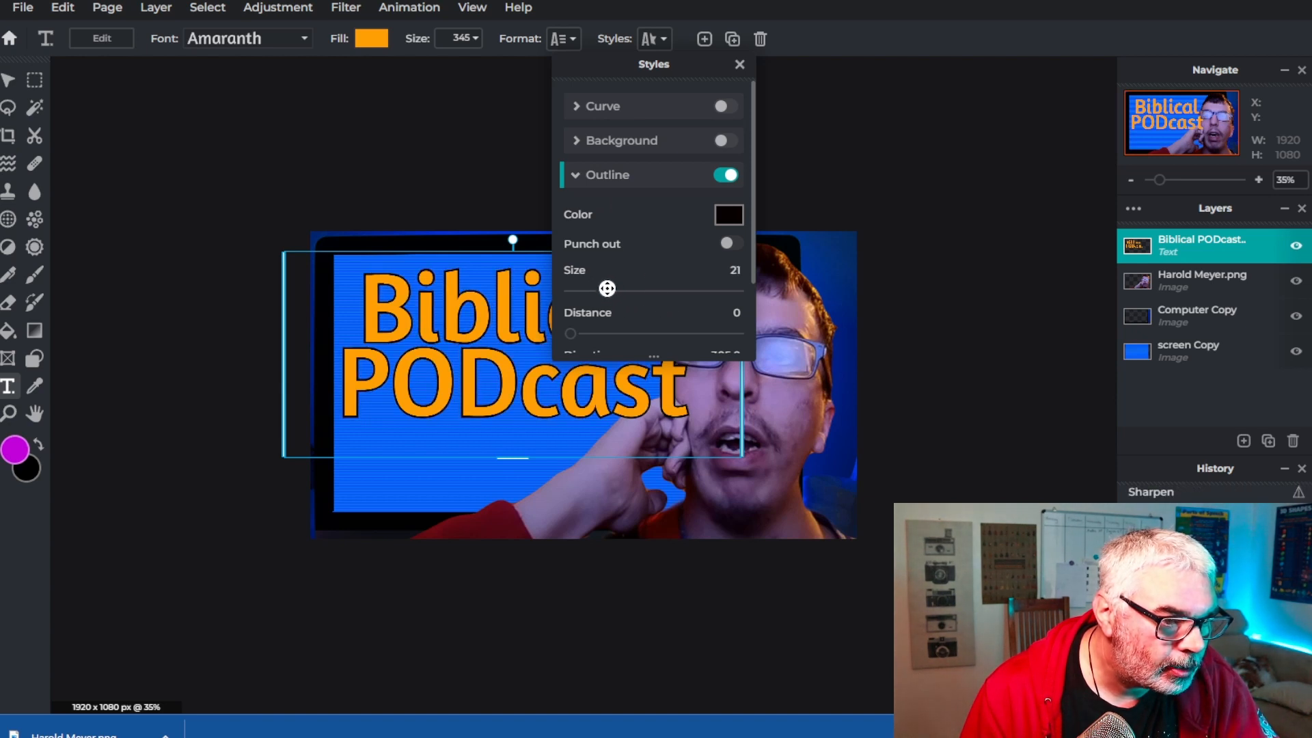
left_click(740, 64)
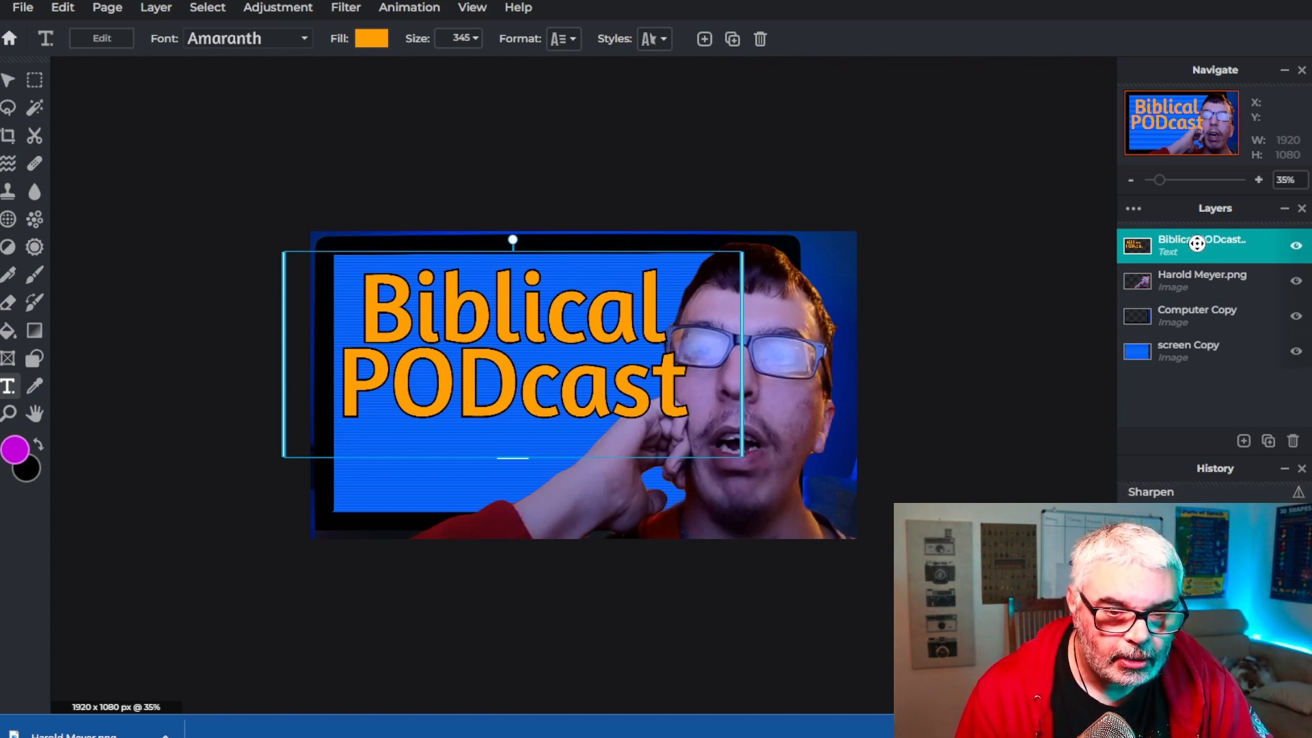
Duplicate the title text layer and select the top copy
left_click(1268, 443)
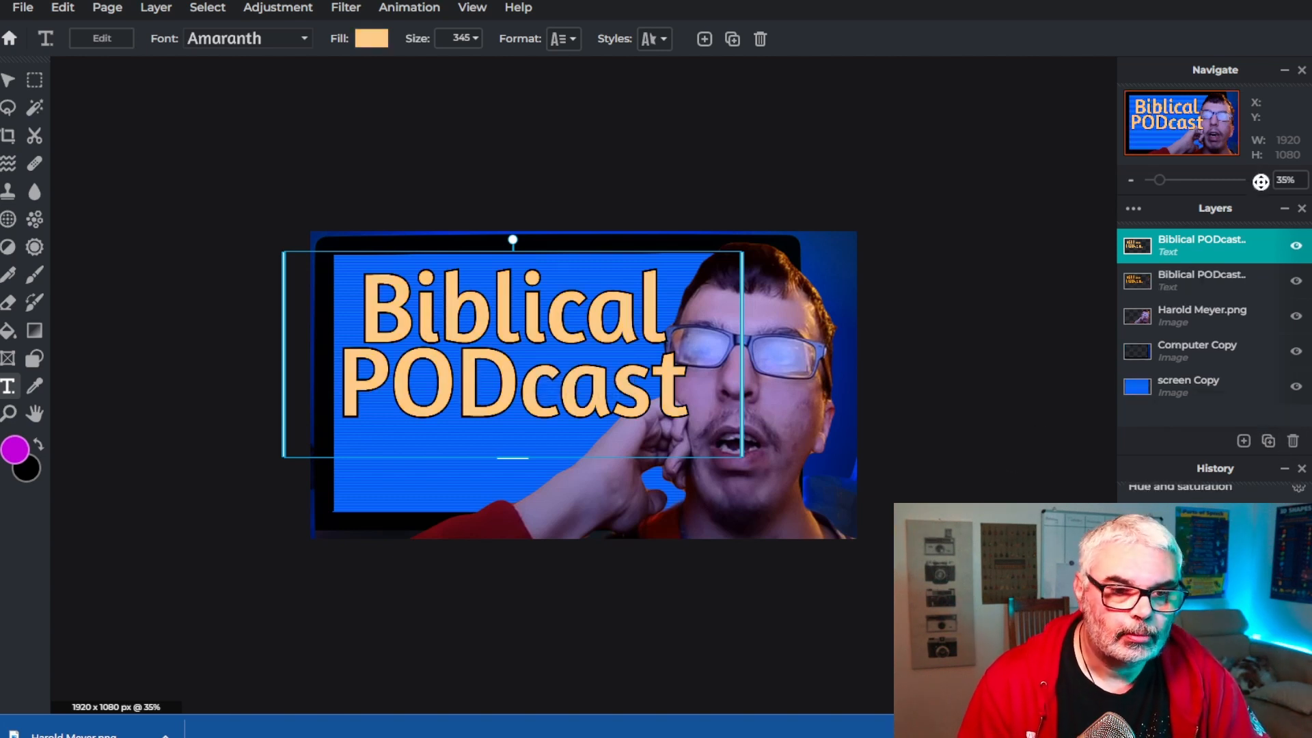
left_click(1196, 253)
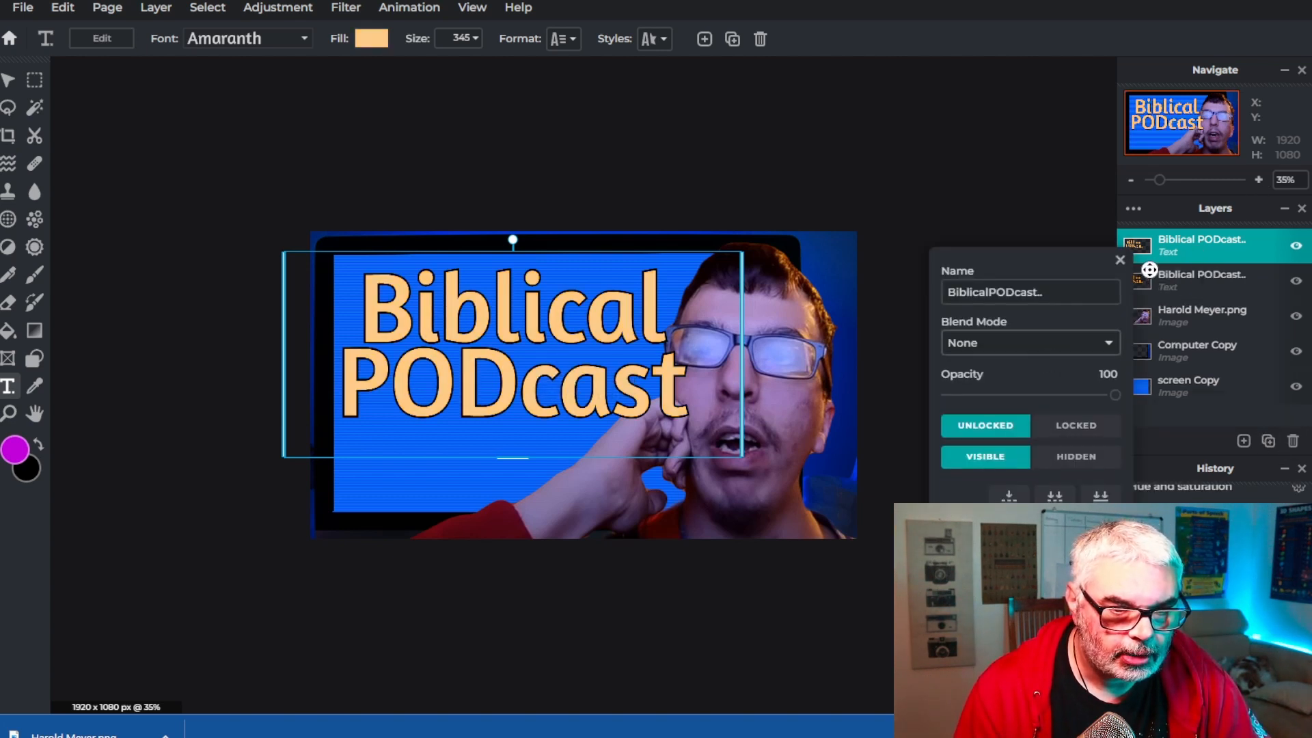
left_click(1196, 283)
left_click(1196, 281)
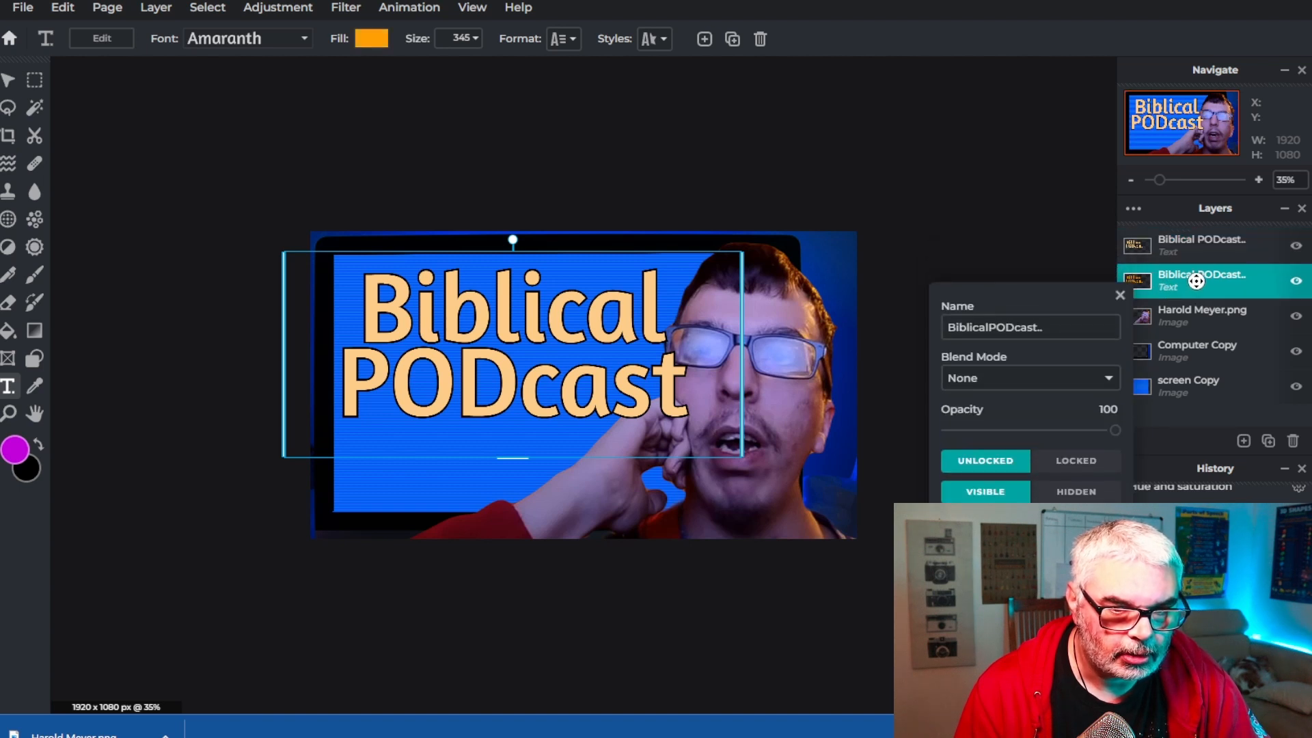
left_click(1196, 281)
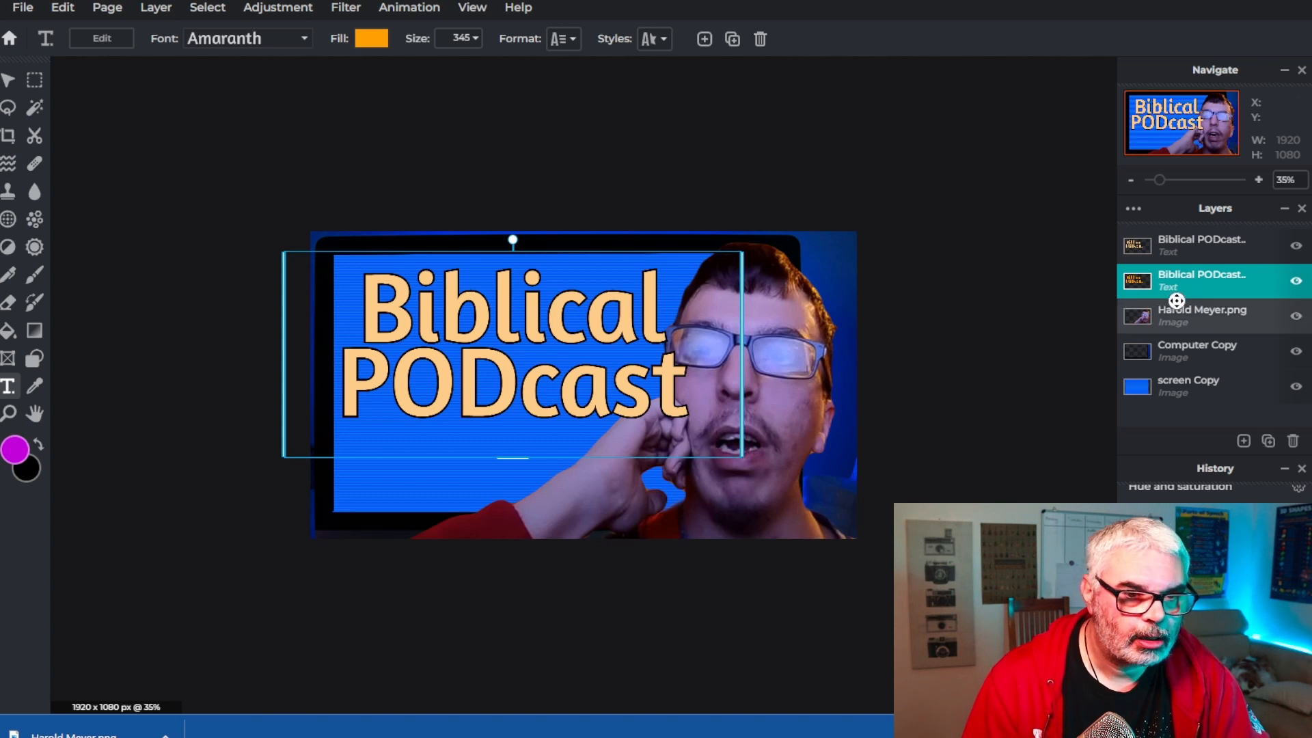
left_click(1179, 246)
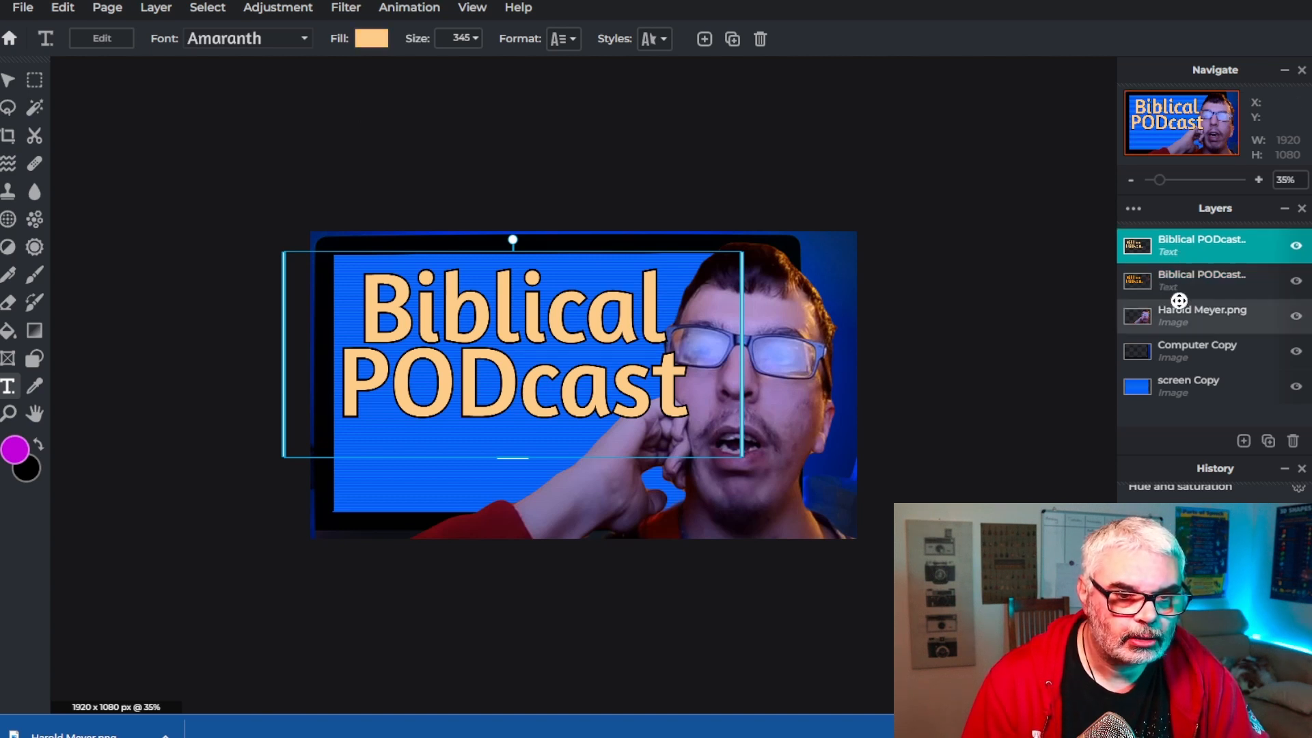
left_click(1182, 278)
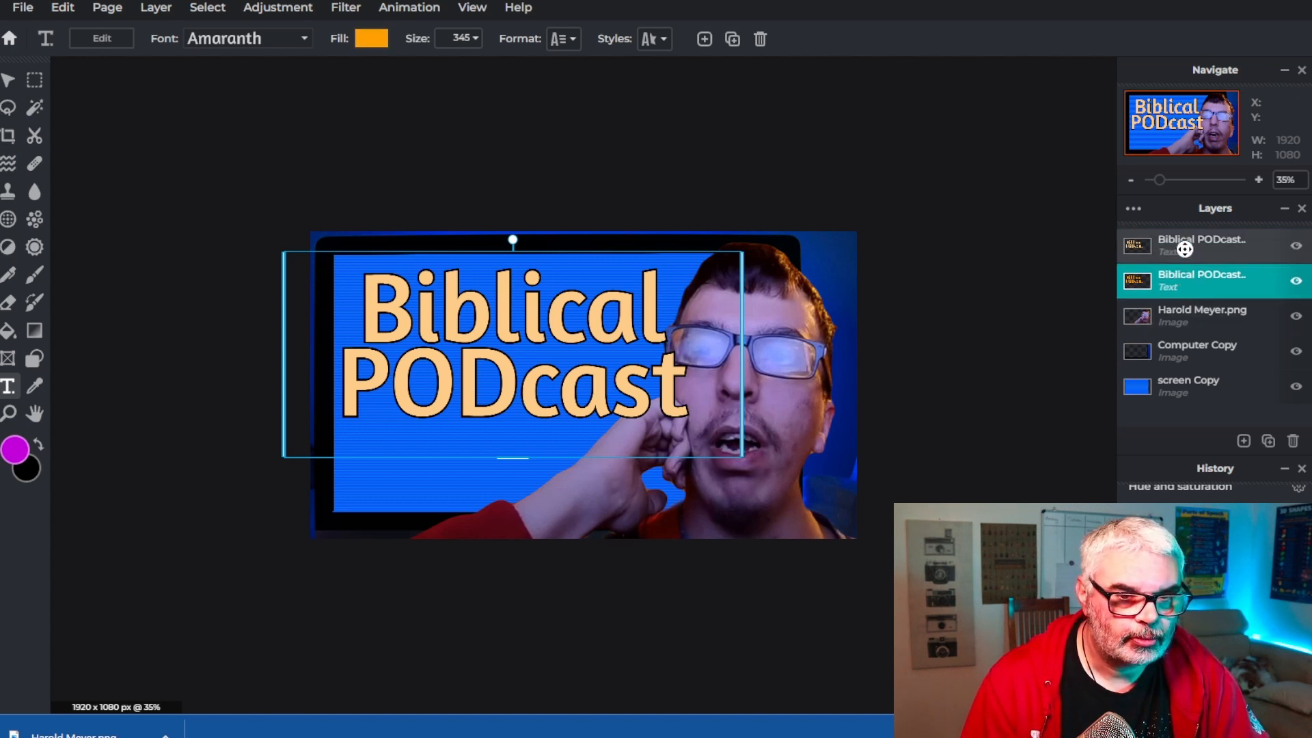
left_click(1182, 245)
Set the top text copy's fill to the dark orange swatch
left_click(363, 40)
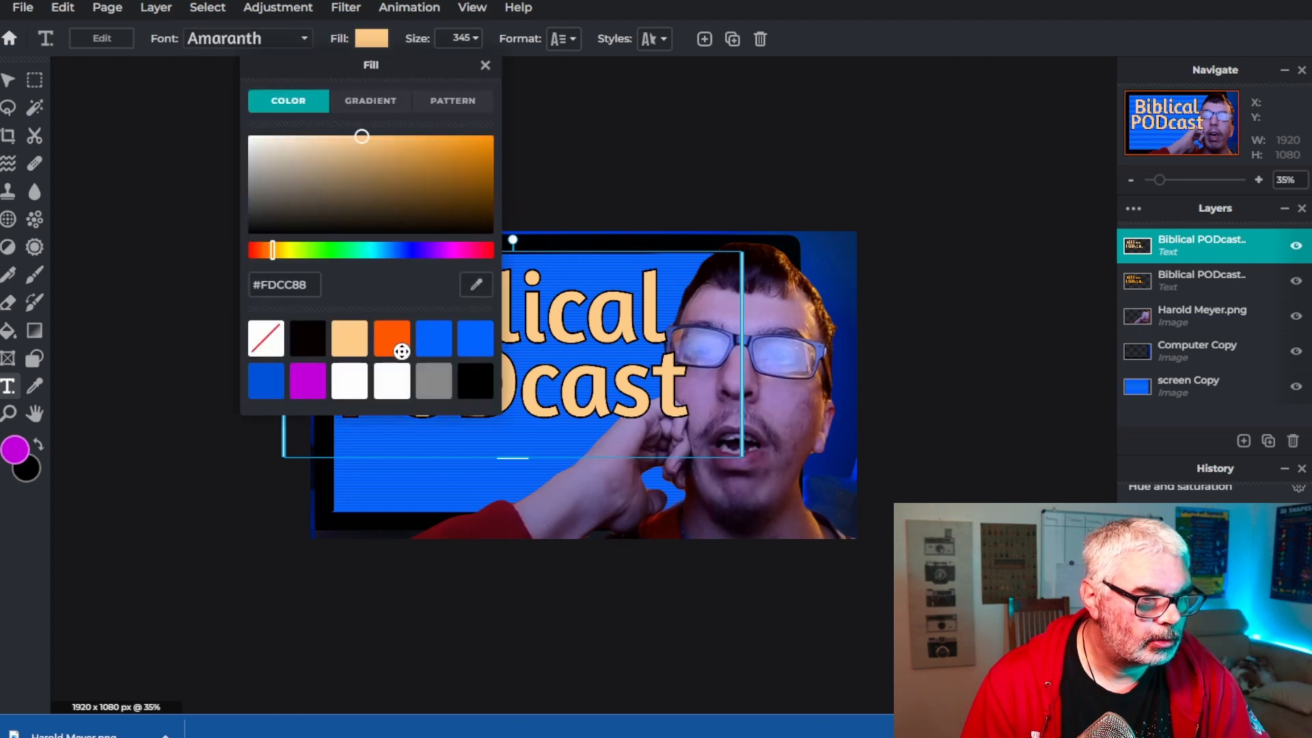
left_click(400, 335)
left_click(485, 65)
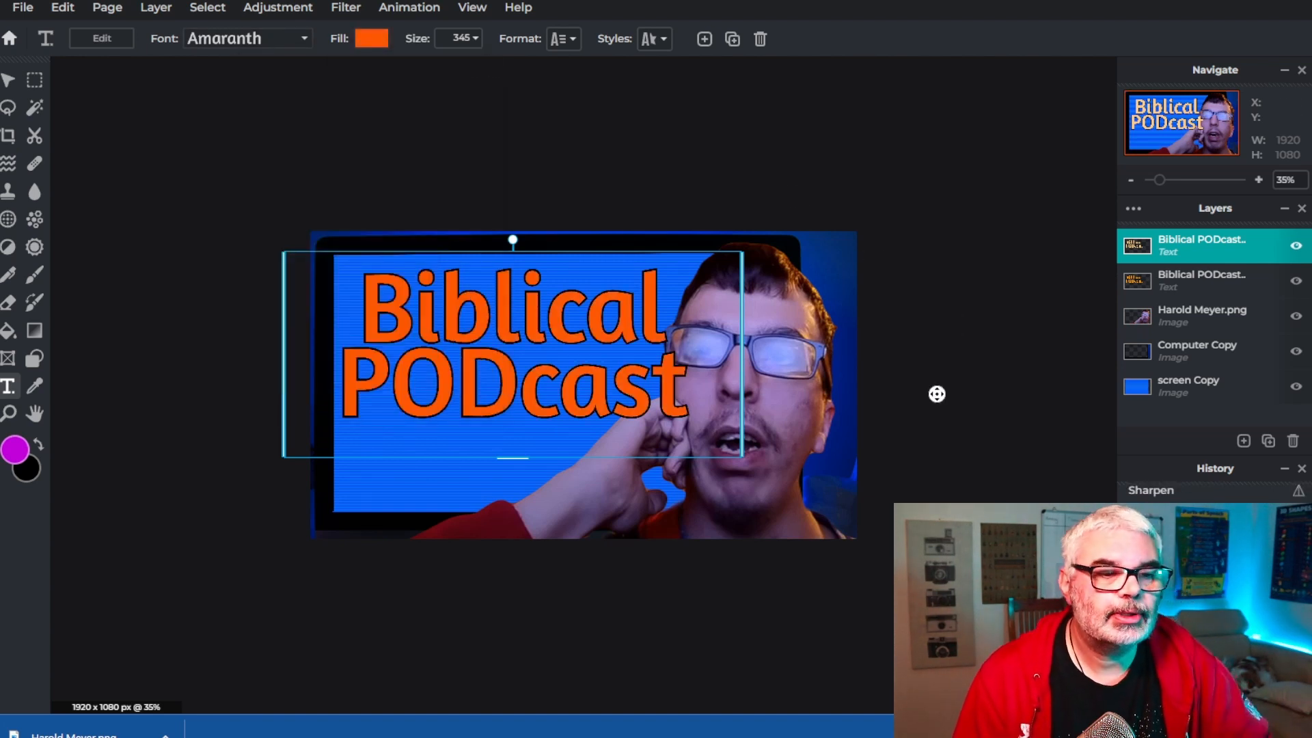
Set the lower text layer's fill to the dark orange swatch too, keeping both copies aligned
left_click_drag(536, 387, 504, 437)
left_click(514, 294)
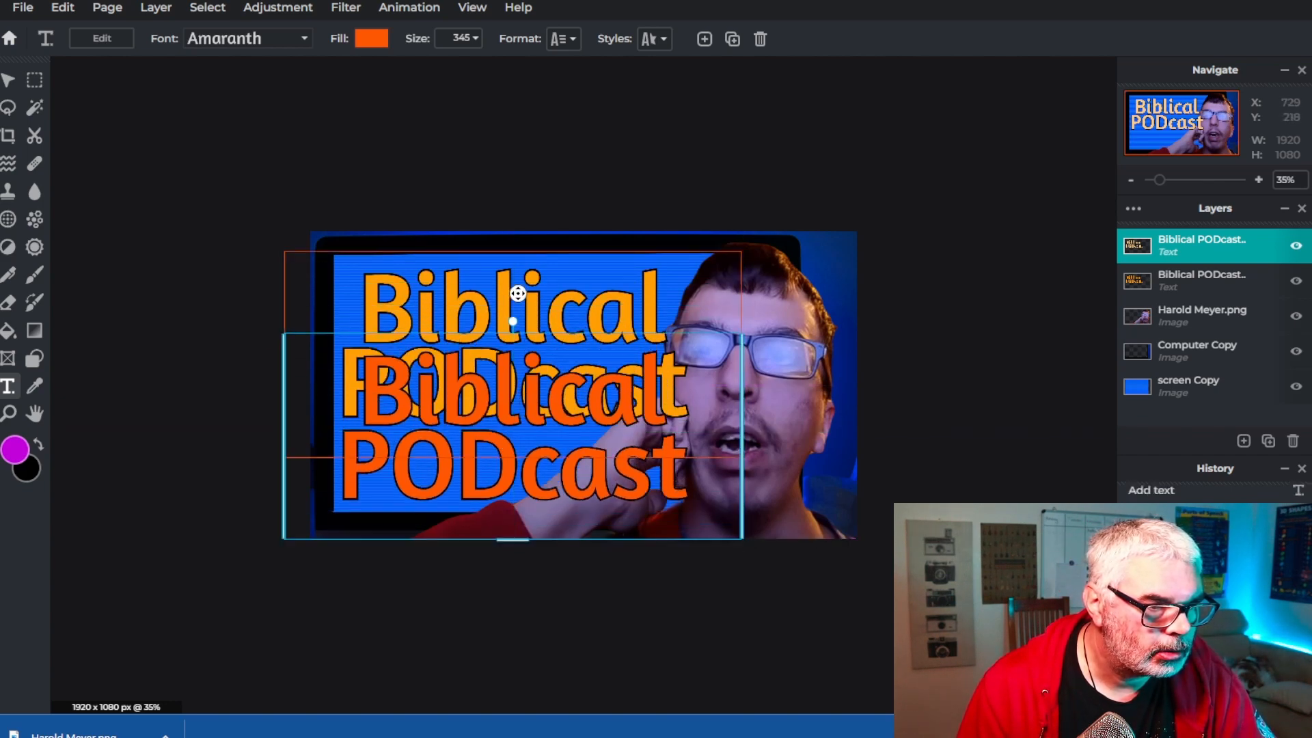
left_click(367, 35)
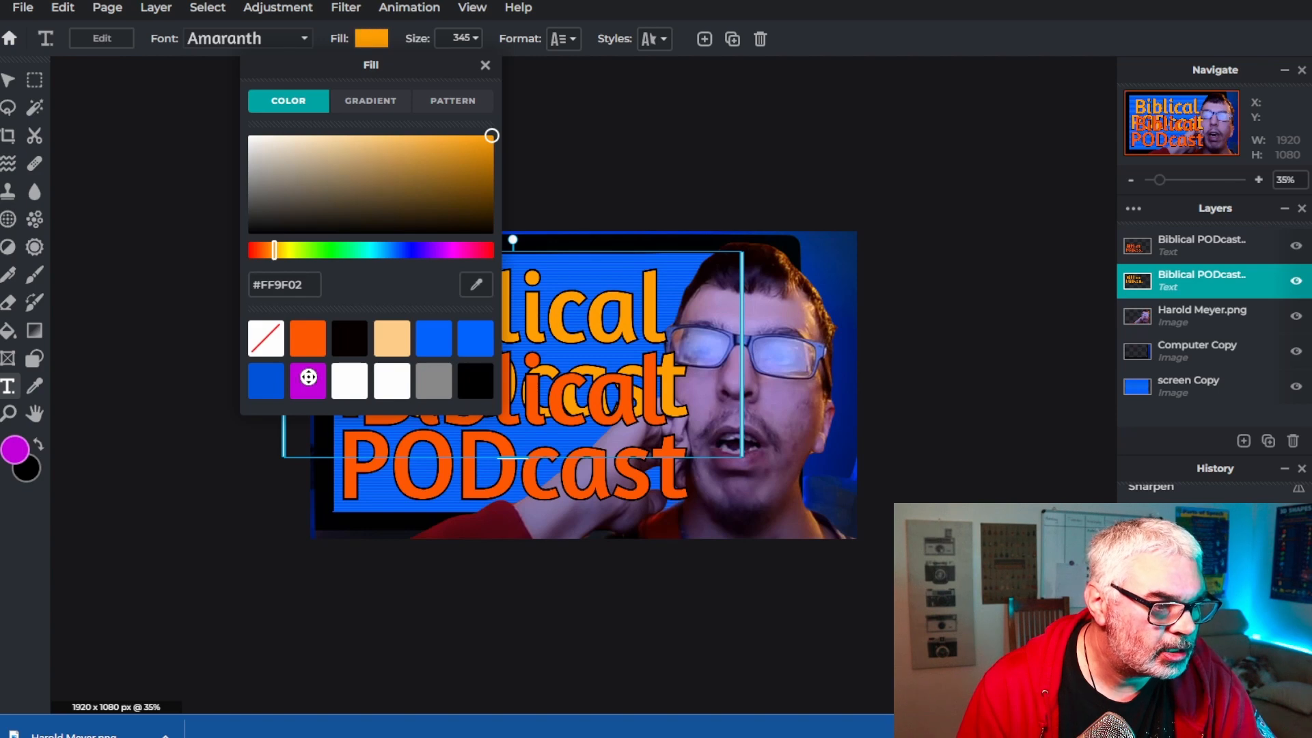
left_click(307, 338)
left_click(604, 410)
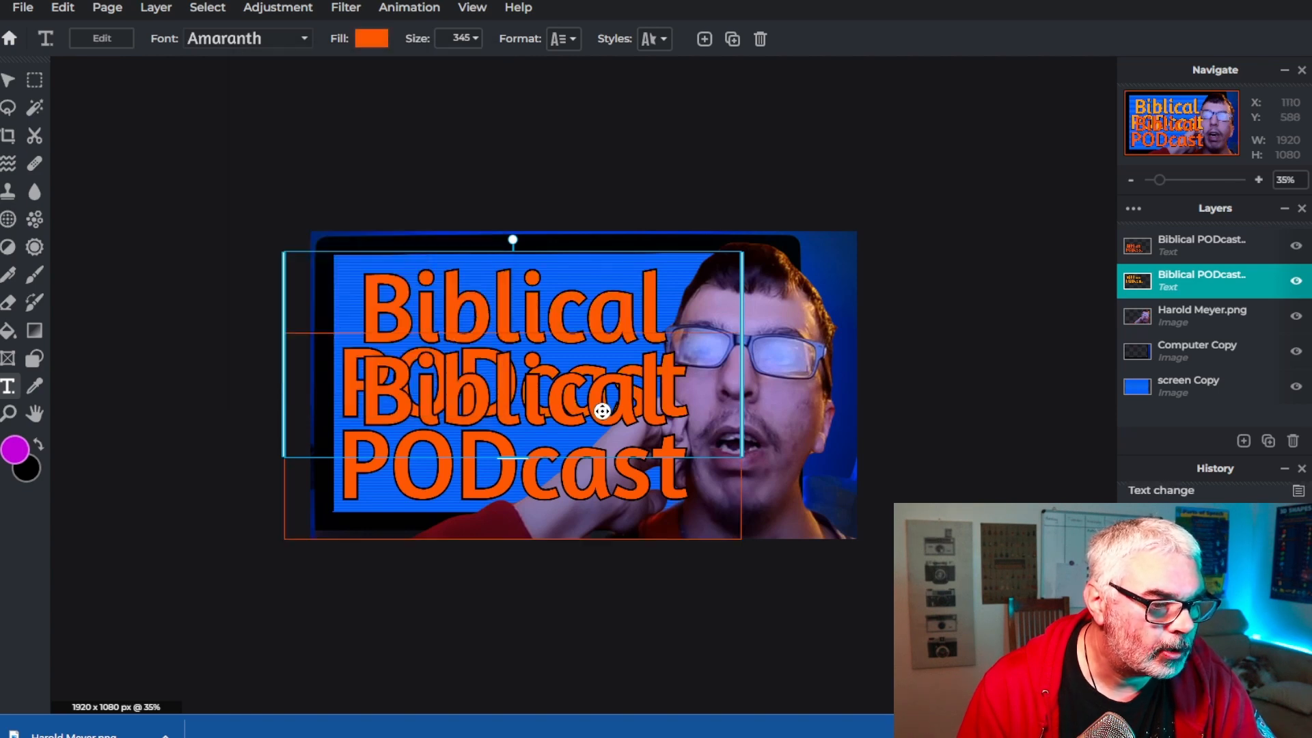
left_click_drag(534, 443, 530, 363)
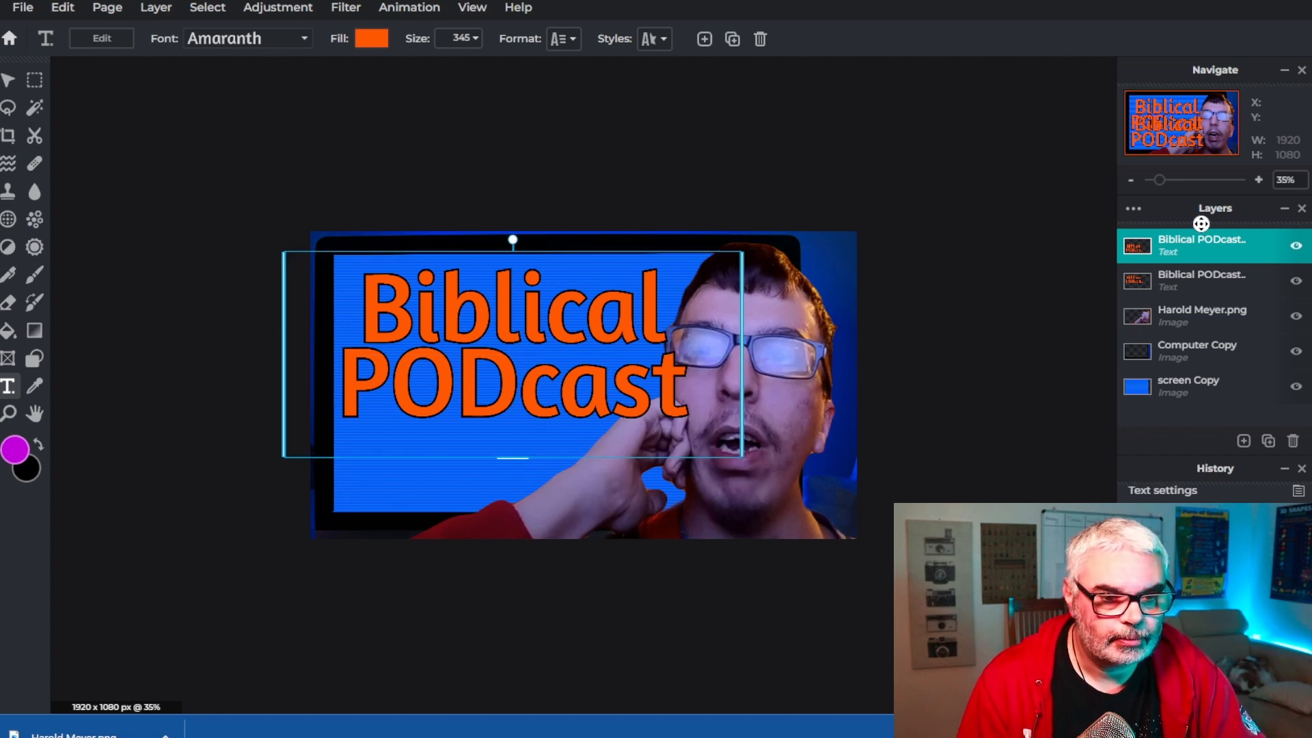
Change the lower text layer's outline colour to white
left_click(1188, 287)
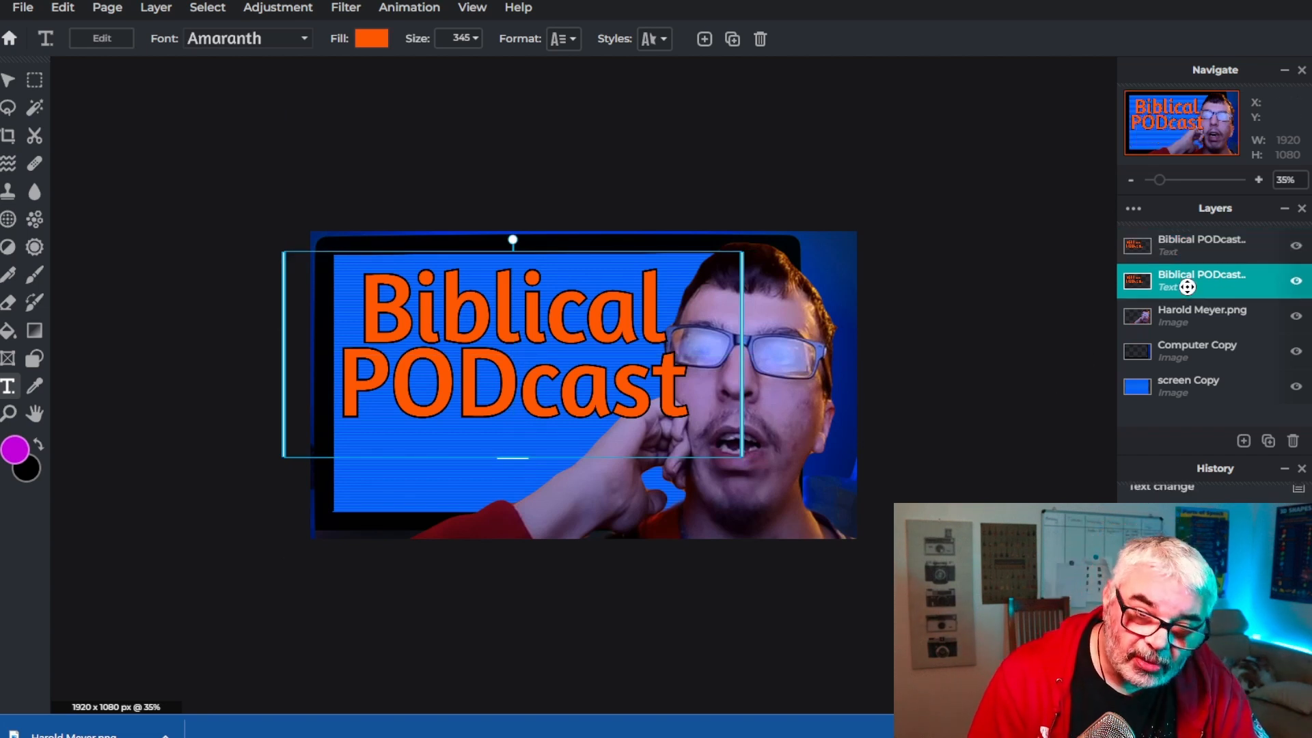
left_click(647, 39)
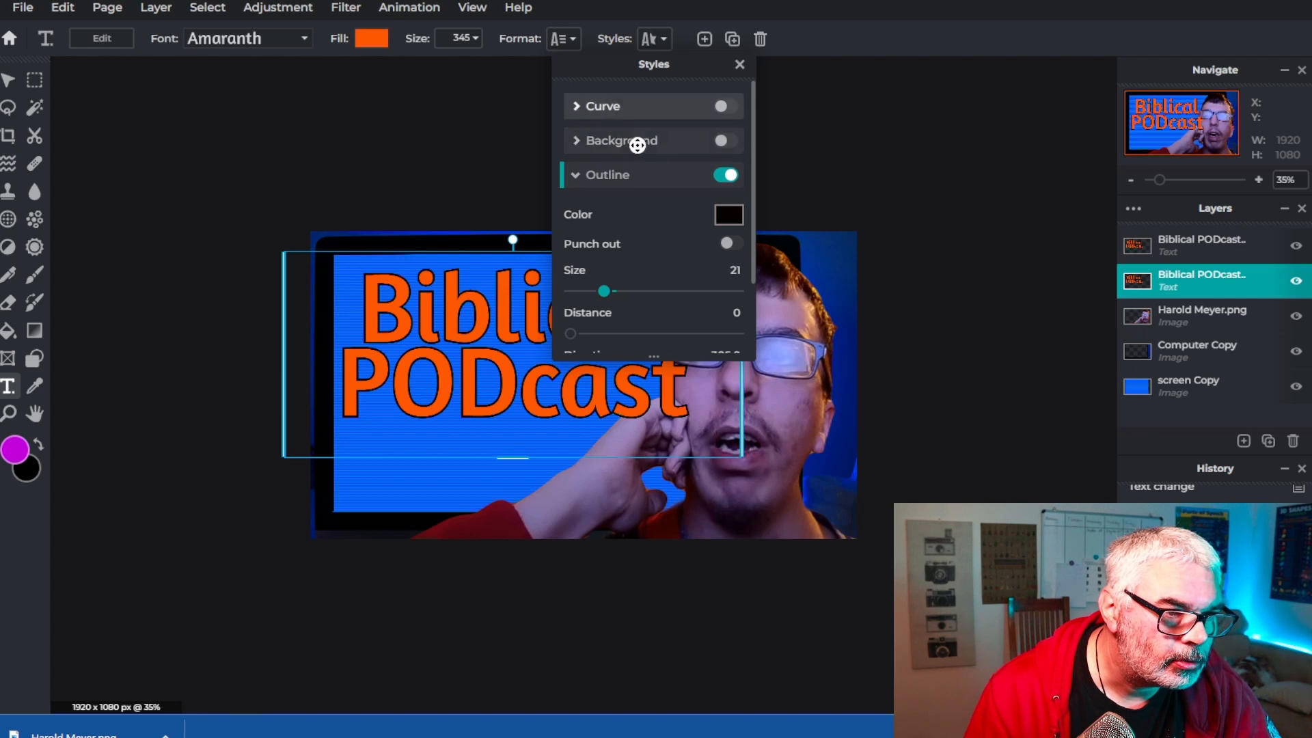
left_click(733, 216)
left_click_drag(928, 232, 904, 184)
left_click(1234, 430)
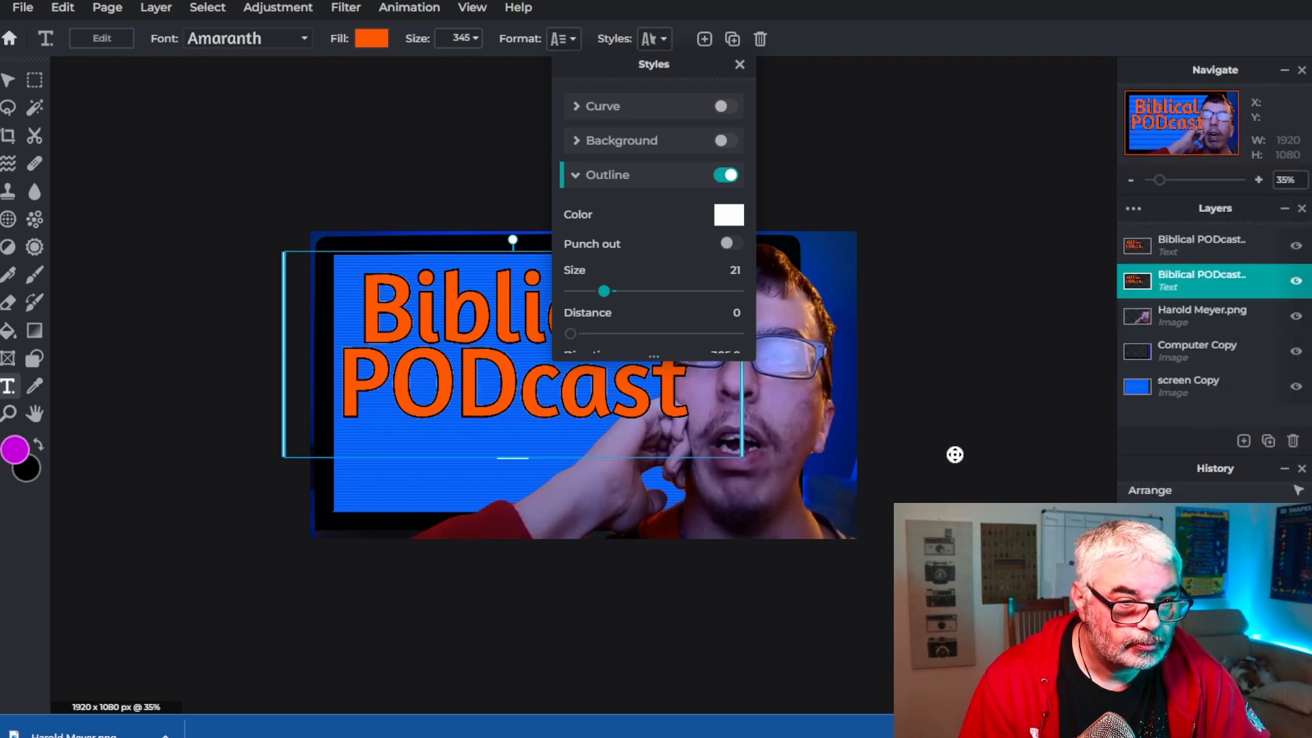
Enlarge the lower text layer's white outline size to the maximum
left_click_drag(609, 289, 765, 286)
left_click(765, 286)
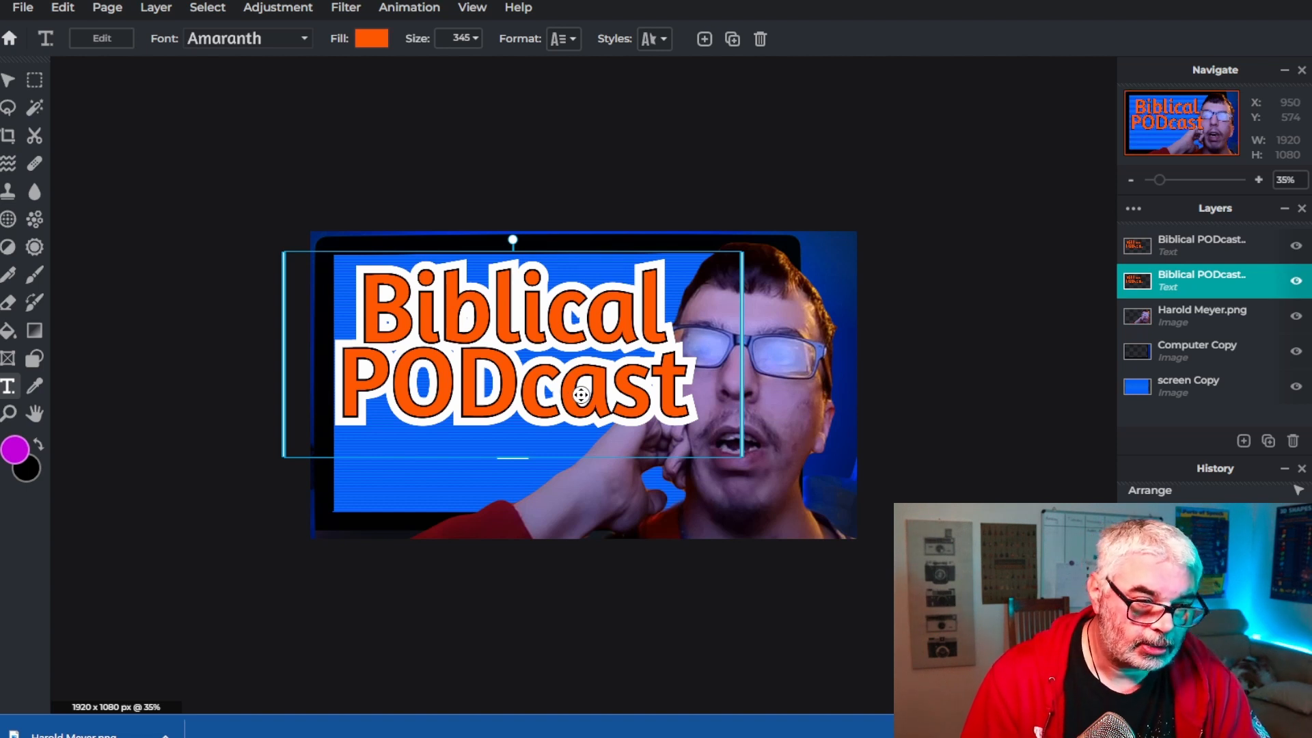
Select the top text layer and turn on its text shadow with a near-black colour
left_click(1190, 246)
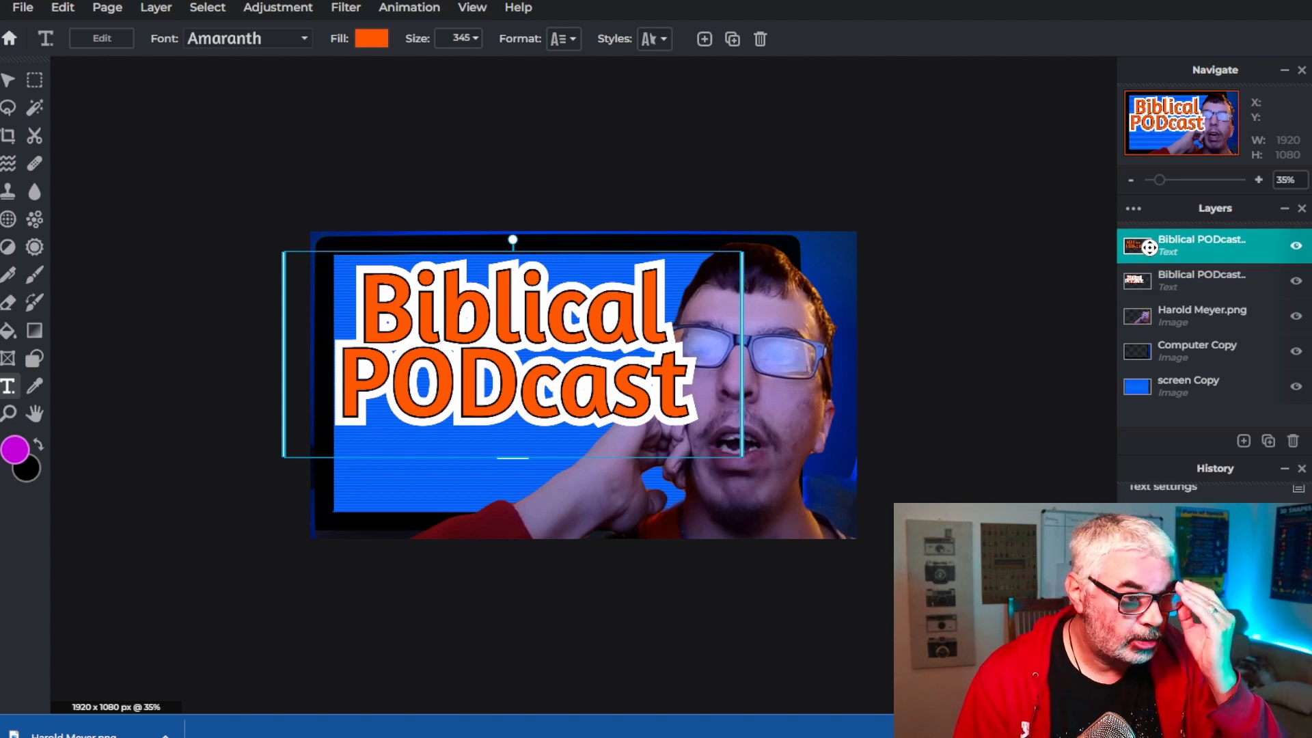
left_click(341, 8)
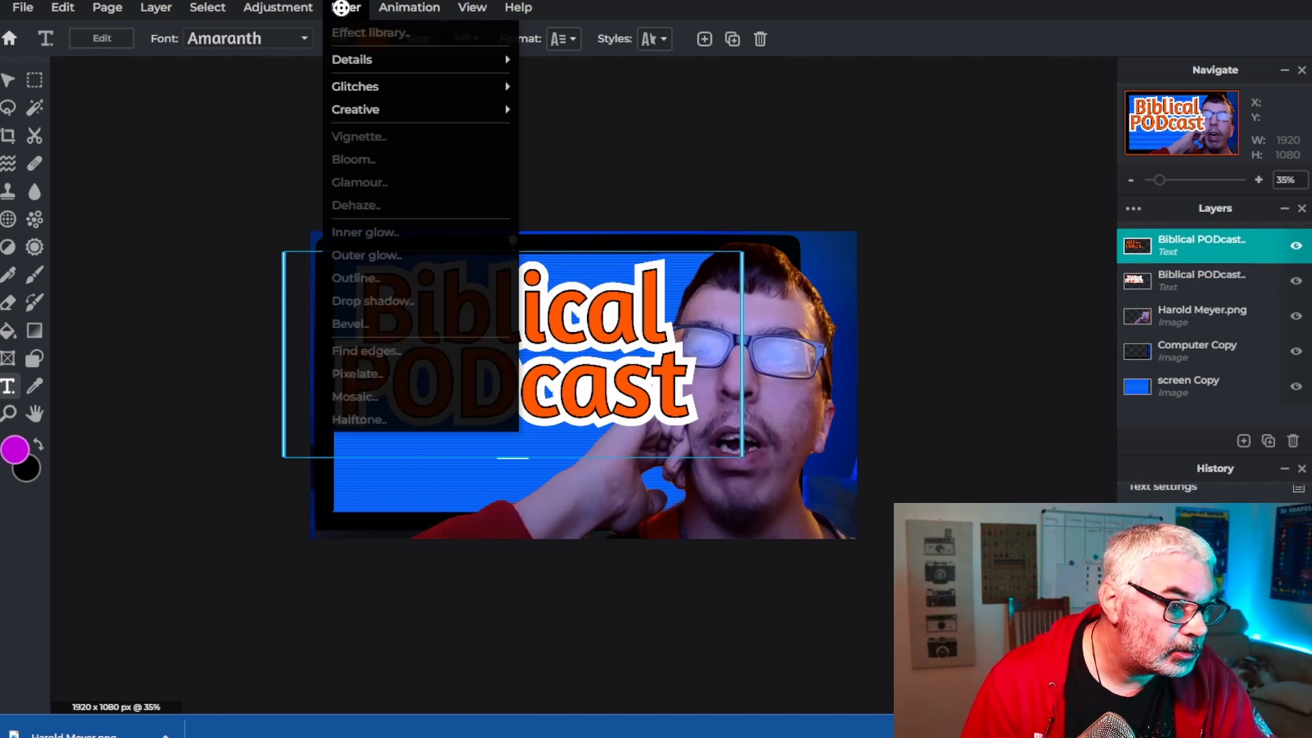
left_click(649, 40)
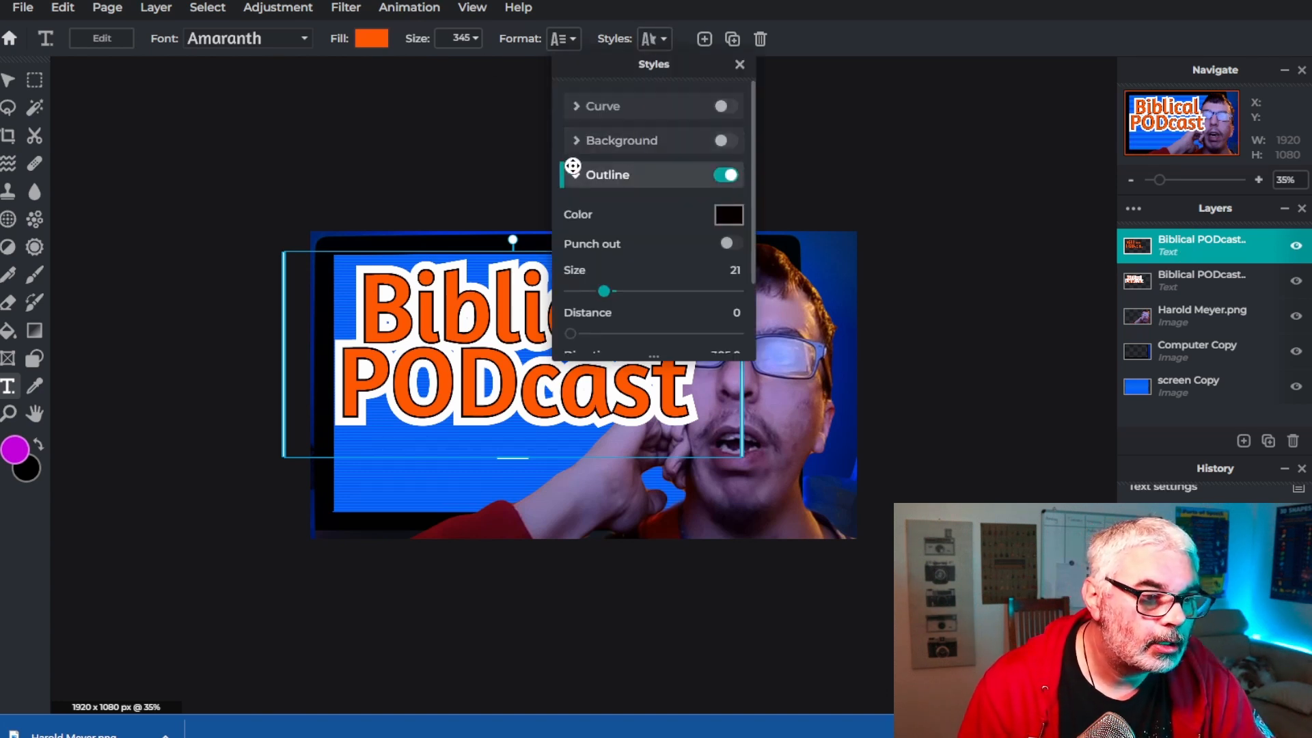
scroll(665, 212, "down", 2)
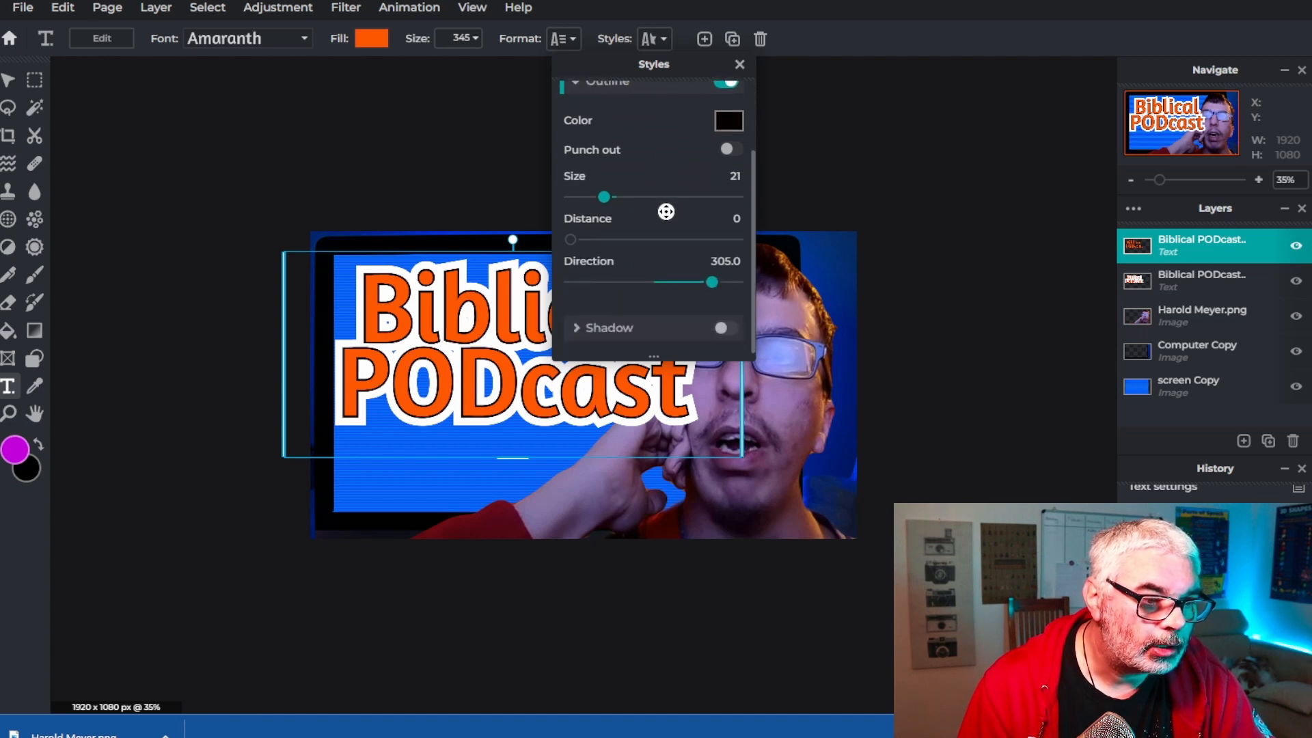
left_click(578, 328)
left_click(641, 329)
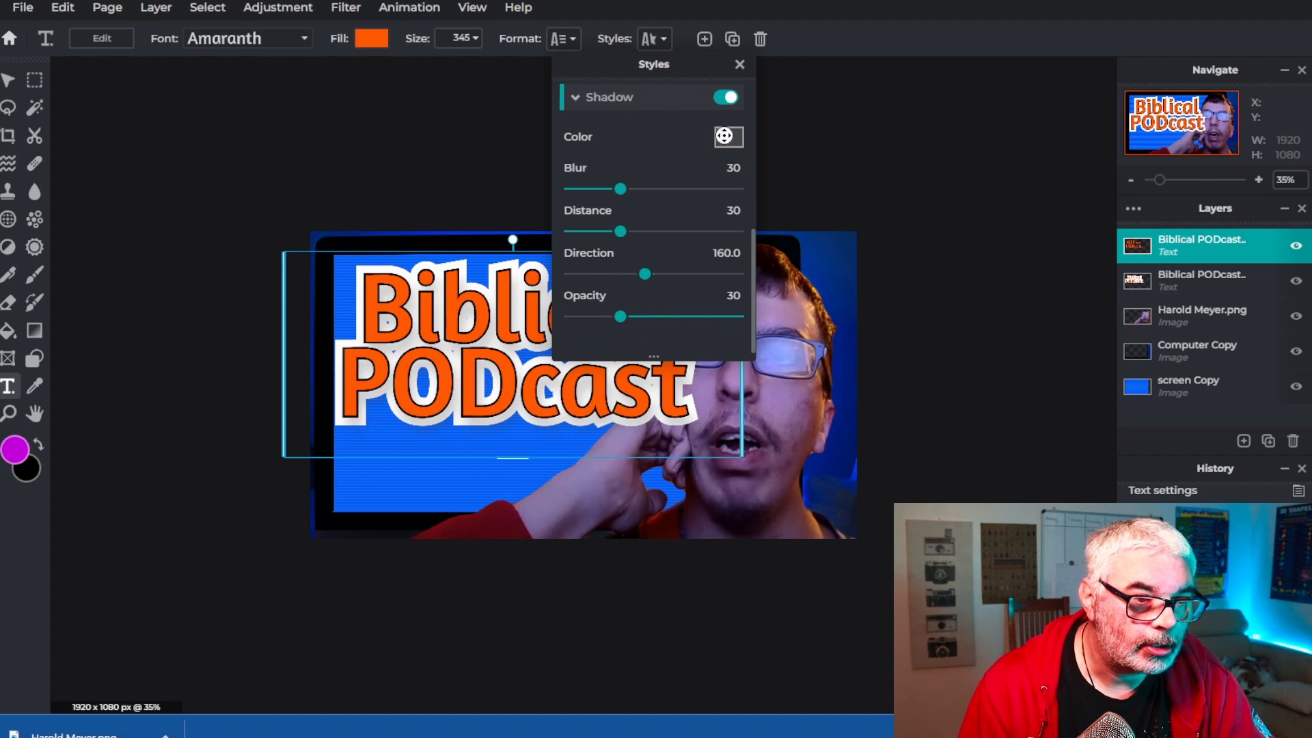
left_click(725, 136)
left_click(1103, 396)
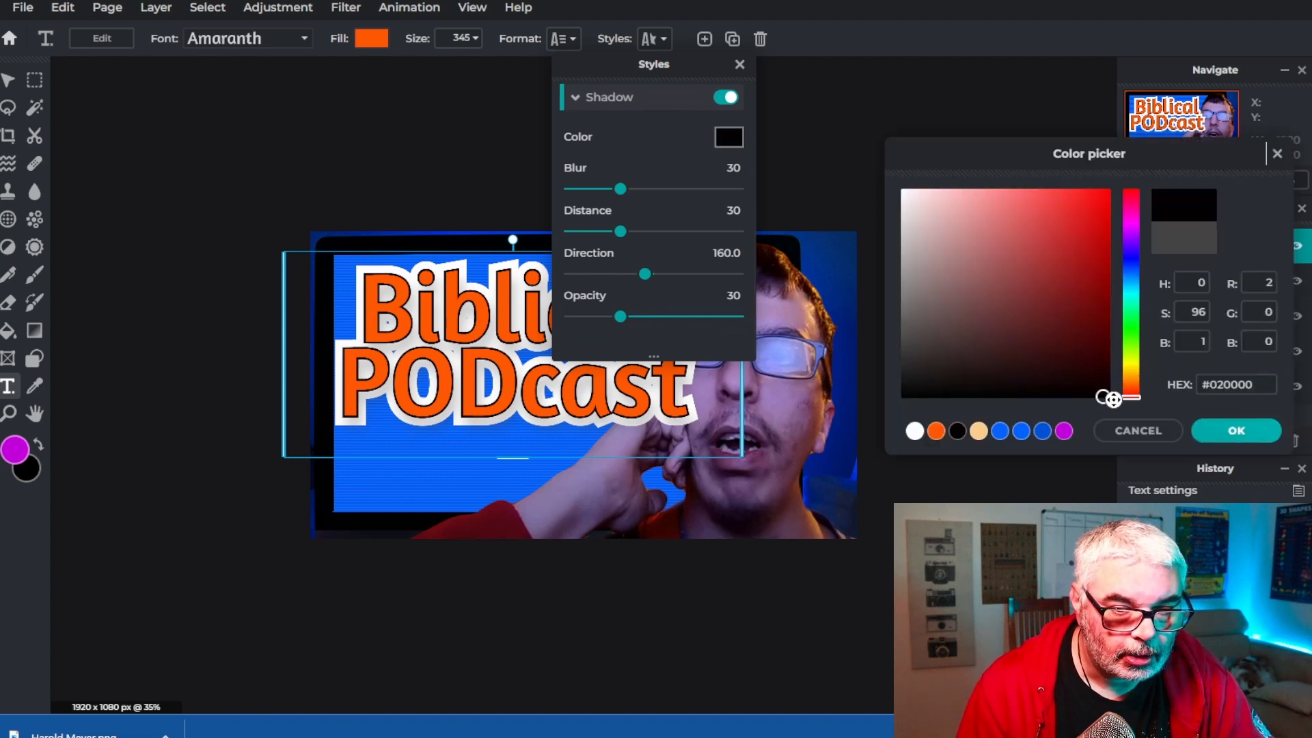
left_click(1232, 437)
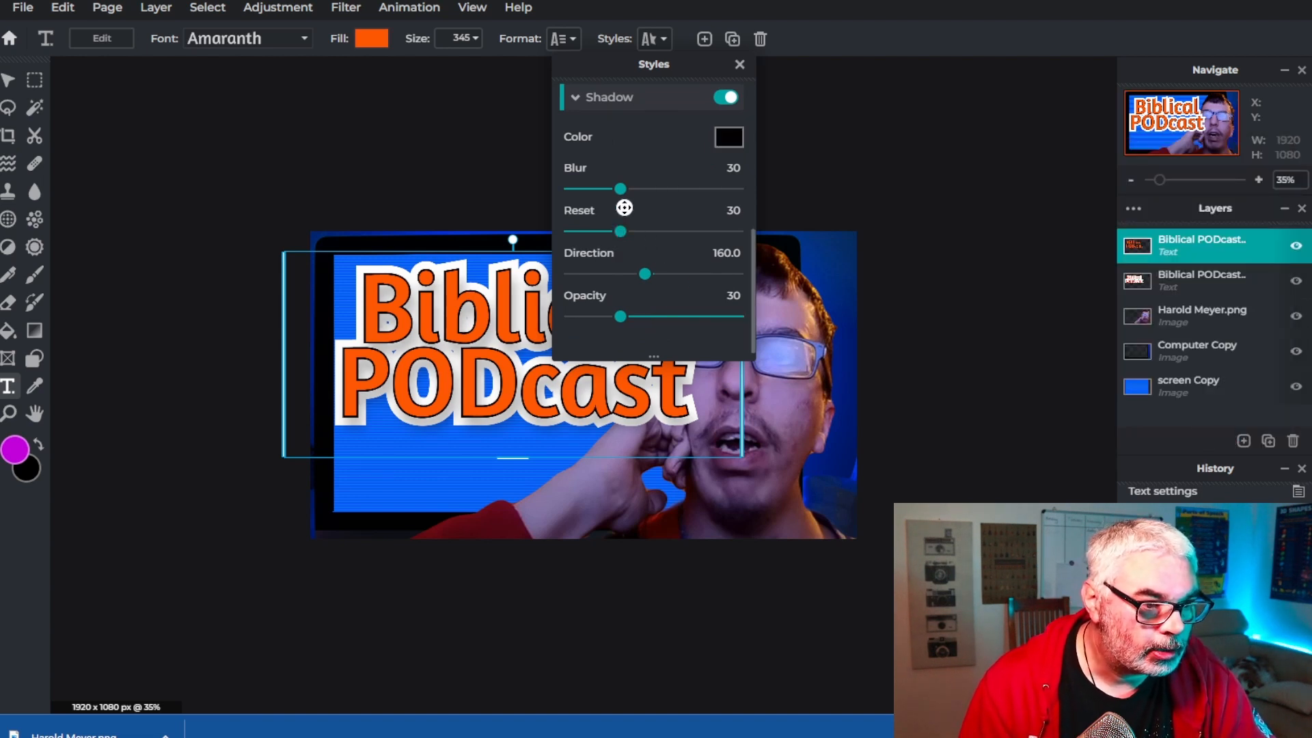
Adjust the shadow to blur 17, distance 23, direction 151.9 and opacity 57
left_click_drag(621, 189, 646, 272)
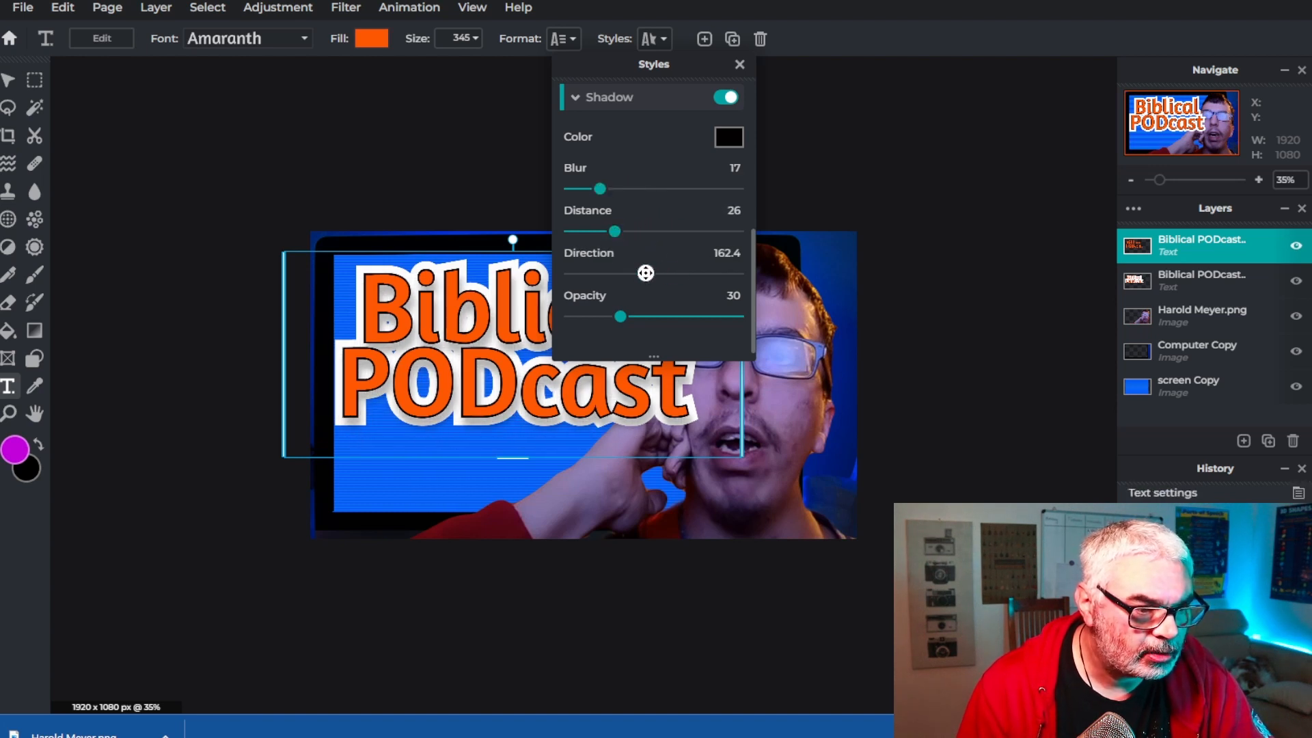
left_click_drag(621, 317, 654, 309)
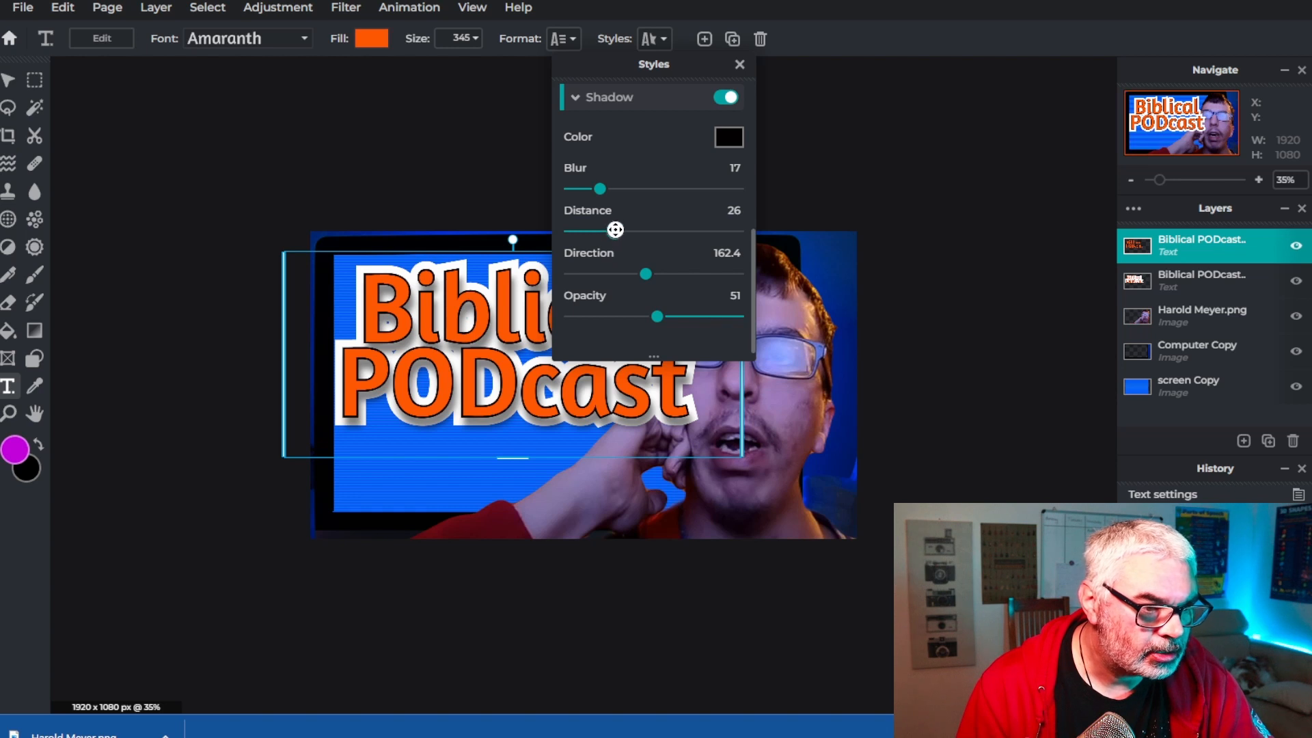
mouse_move(615, 231)
left_mouse_down()
mouse_move(639, 231)
mouse_move(594, 232)
mouse_move(761, 234)
mouse_move(609, 232)
left_mouse_up()
left_click_drag(646, 272, 667, 313)
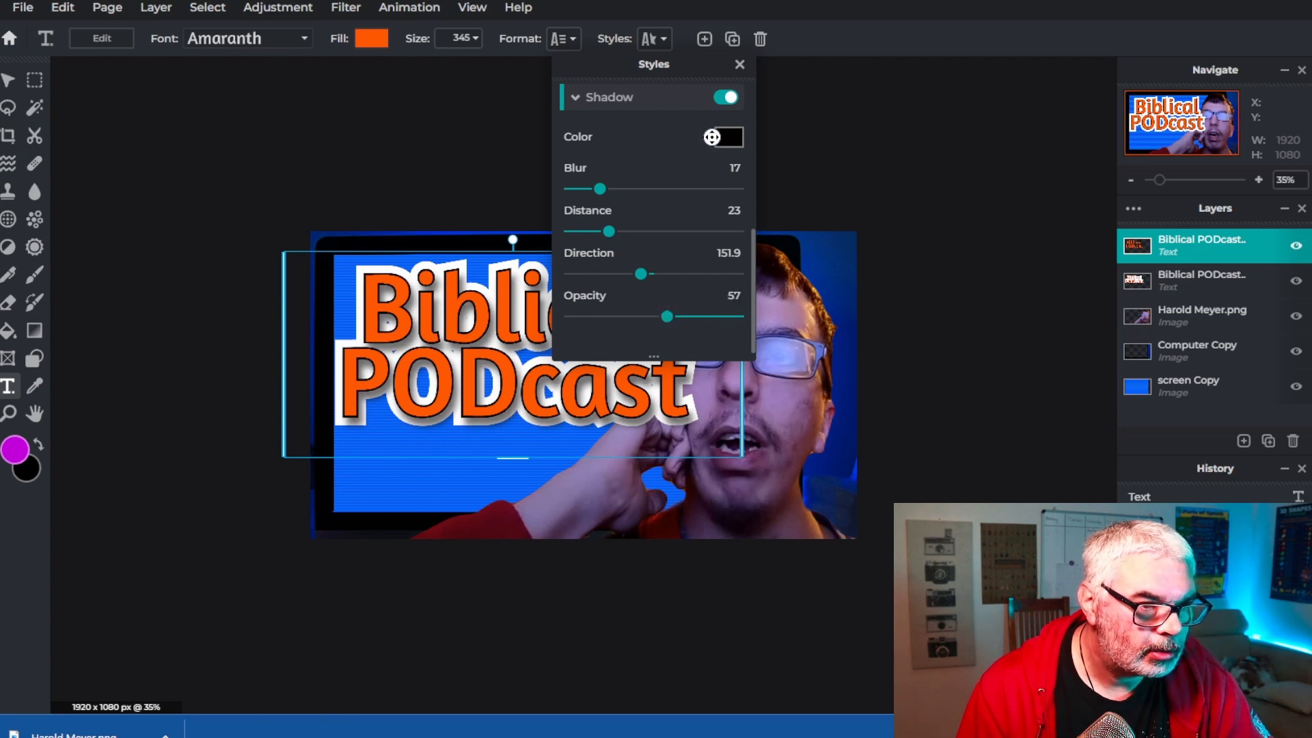
left_click(739, 64)
Zoom in to inspect the title's shadow and outline, and review its text style settings
scroll(806, 354, "up", 3)
scroll(764, 399, "up", 3)
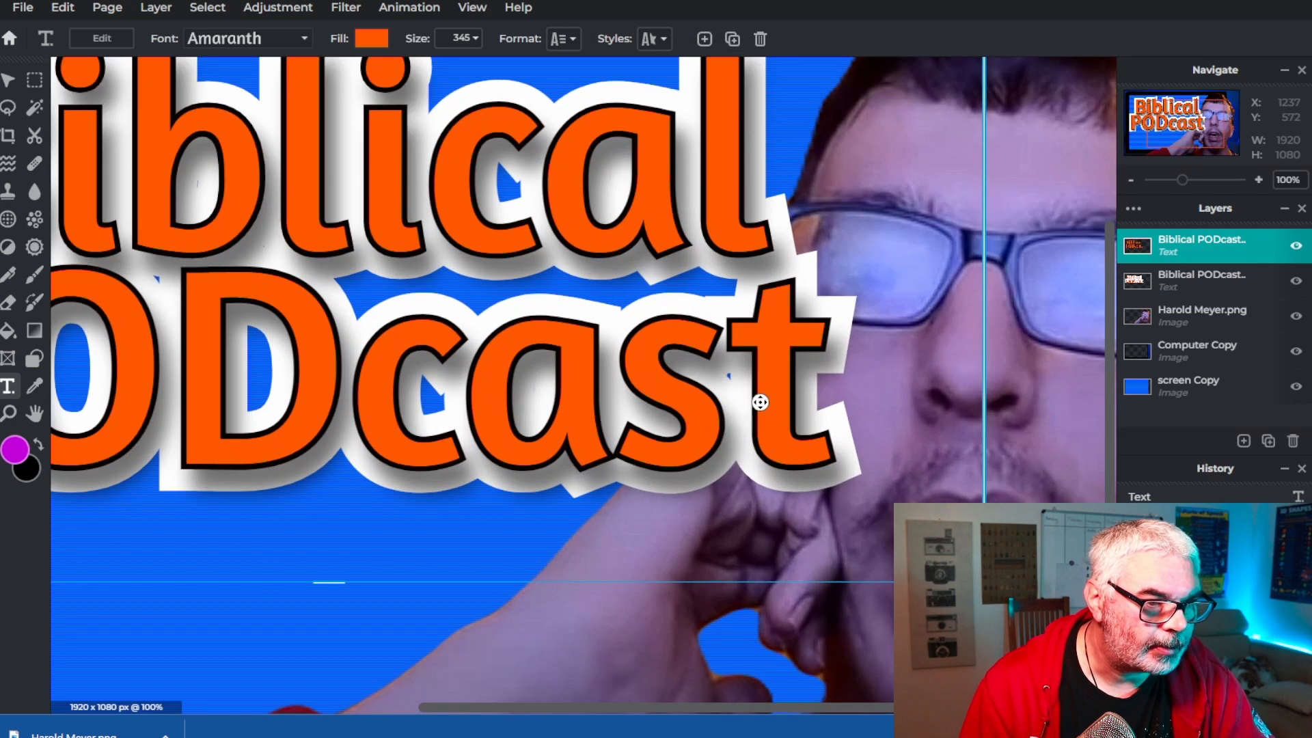
scroll(612, 395, "down", 3)
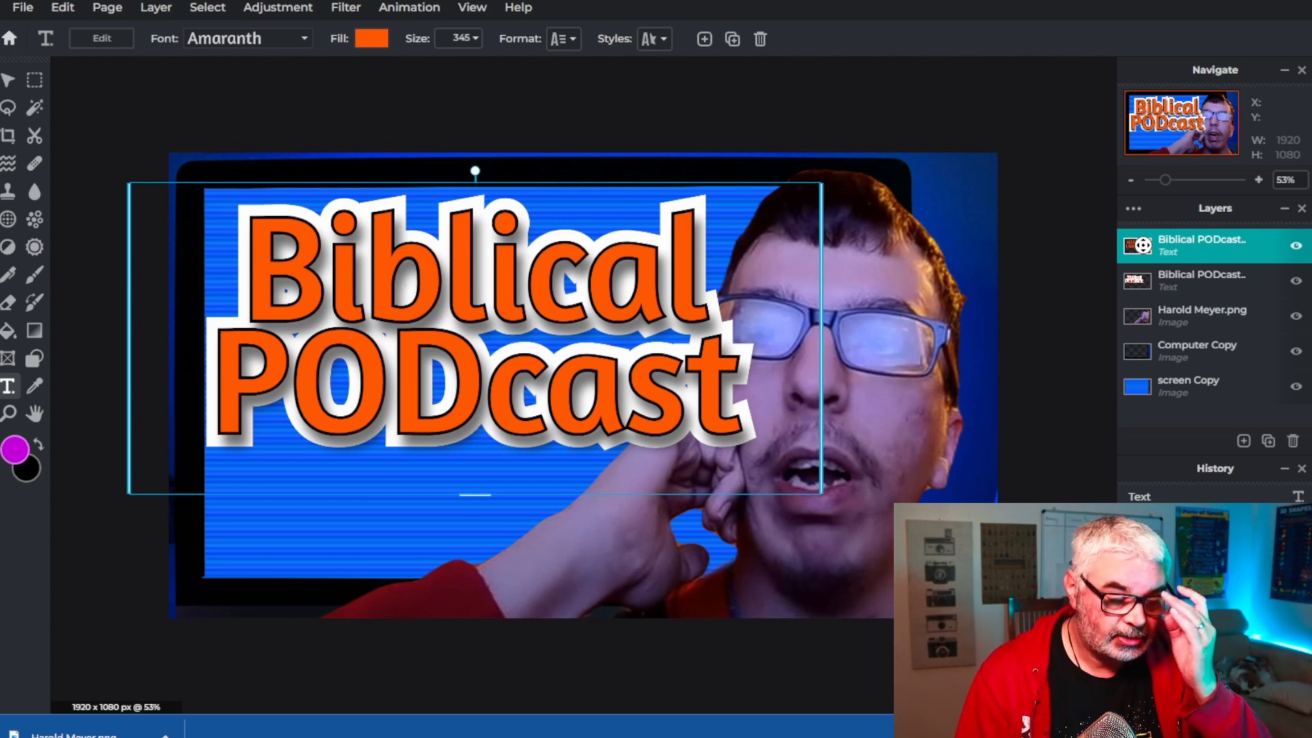
left_click(337, 7)
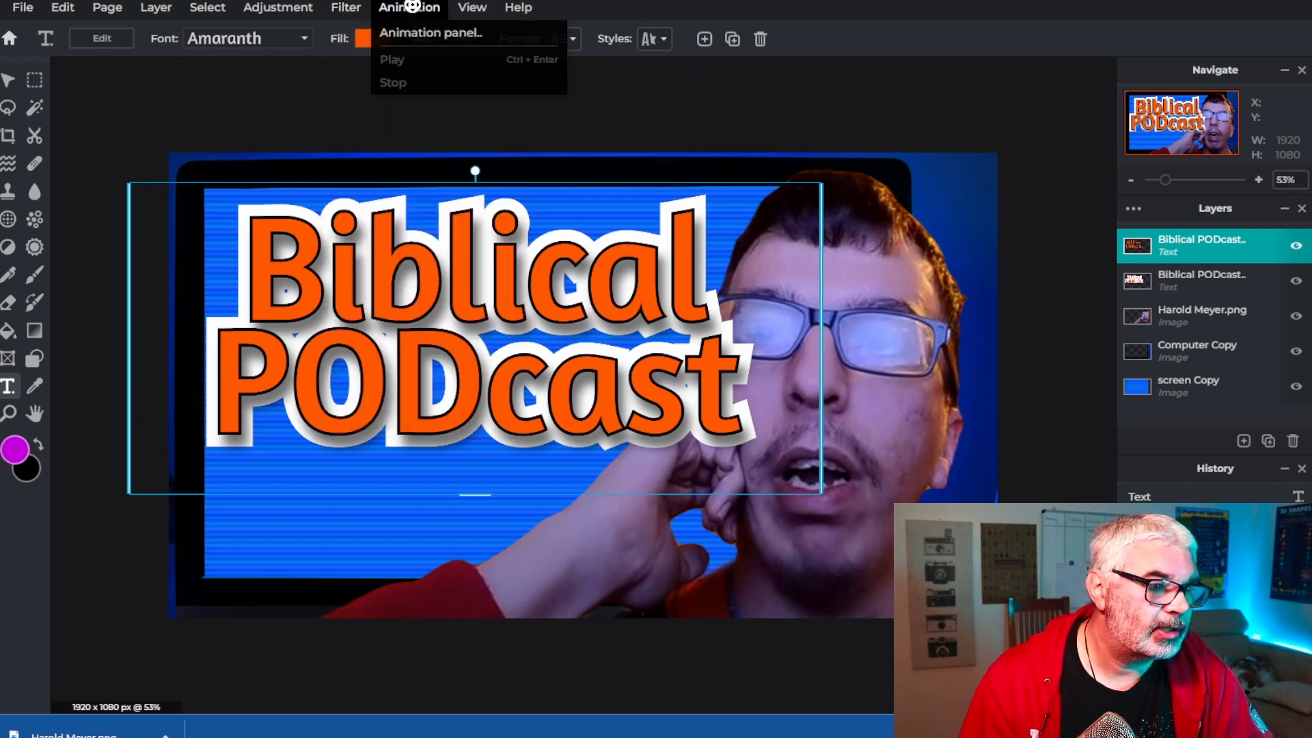
left_click(285, 7)
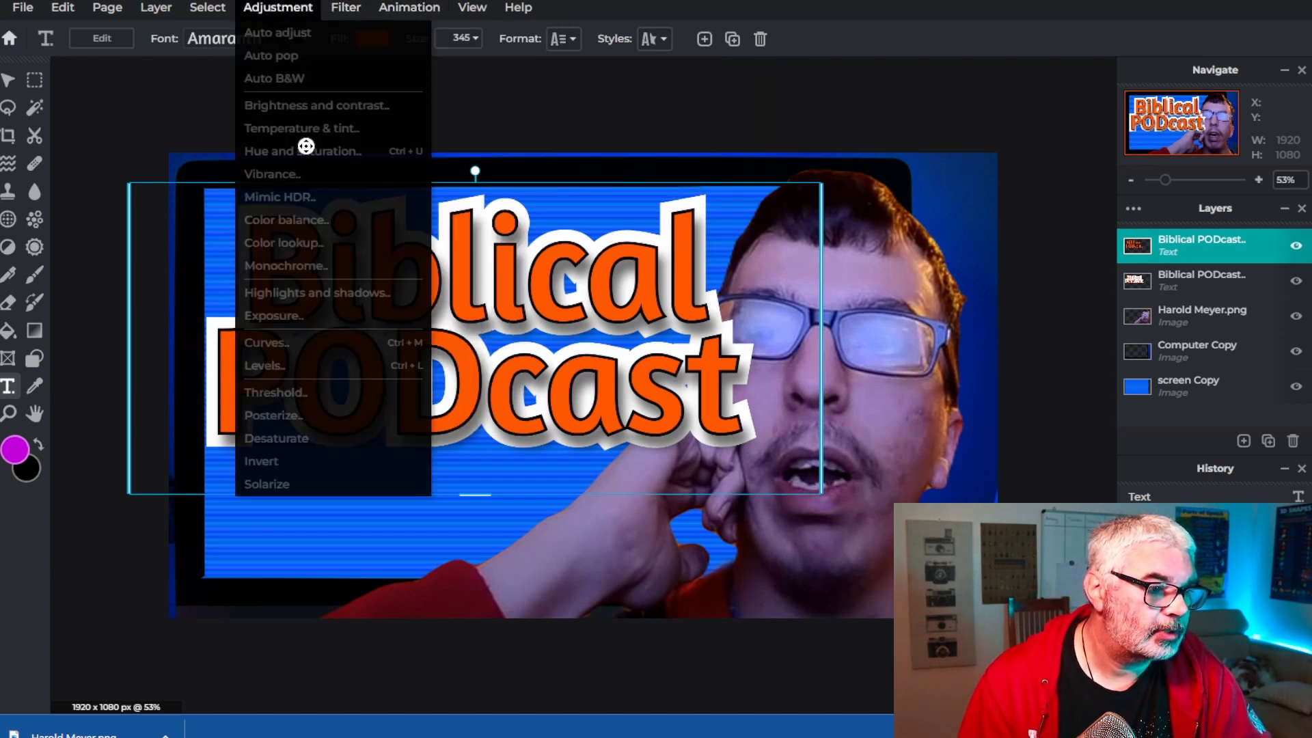
left_click(277, 9)
left_click(648, 44)
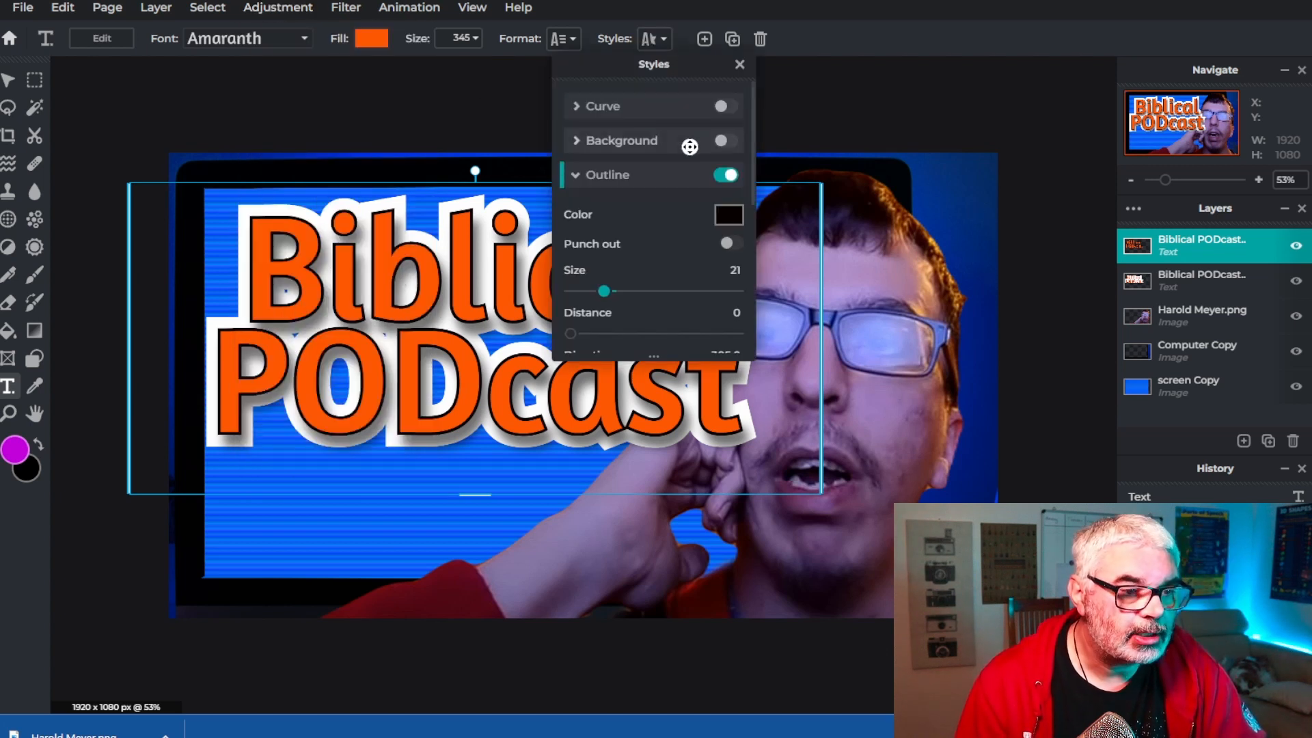
scroll(661, 272, "down", 5)
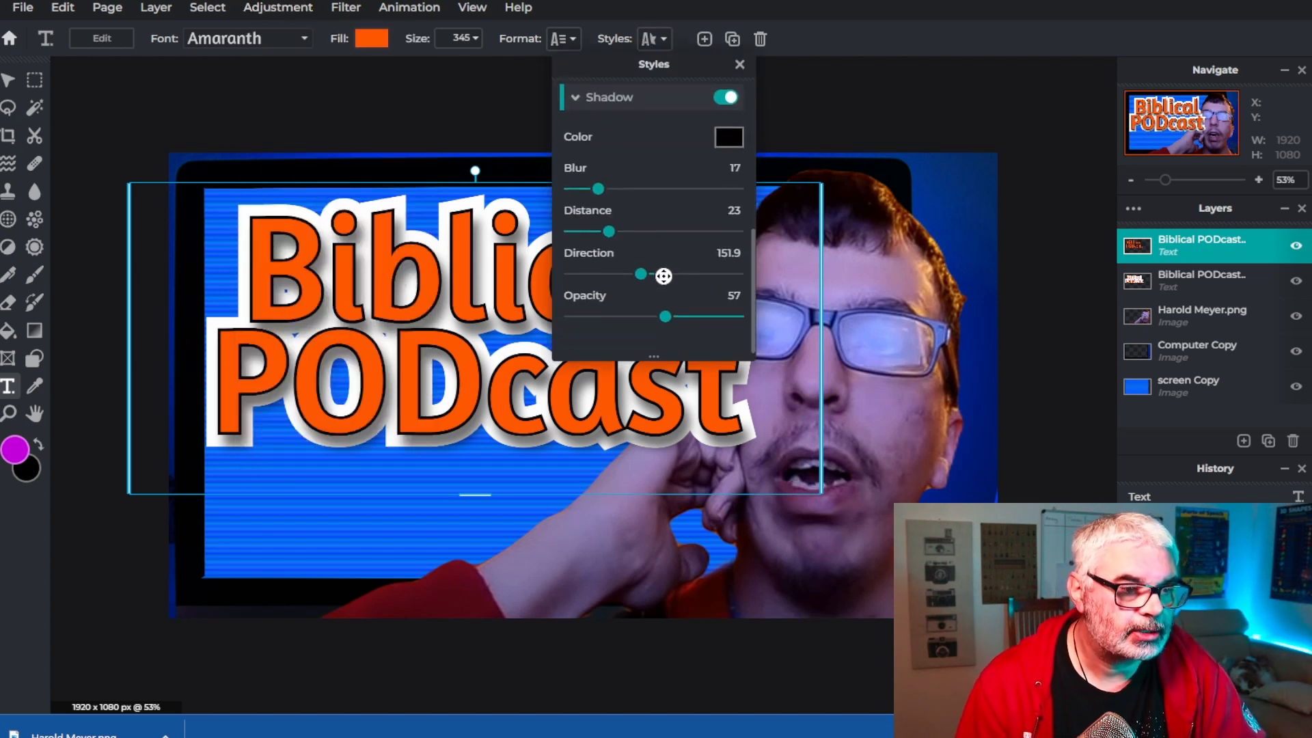
scroll(660, 292, "up", 1)
scroll(660, 291, "up", 4)
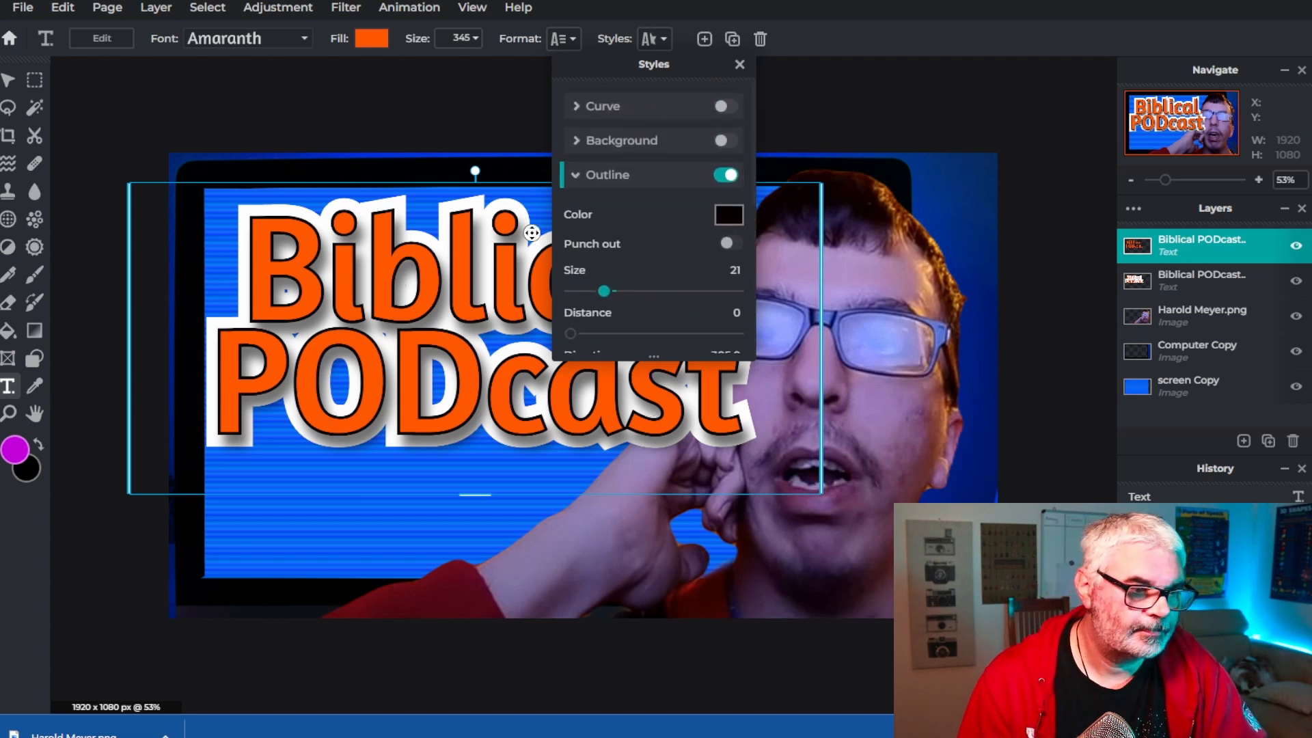
left_click(737, 64)
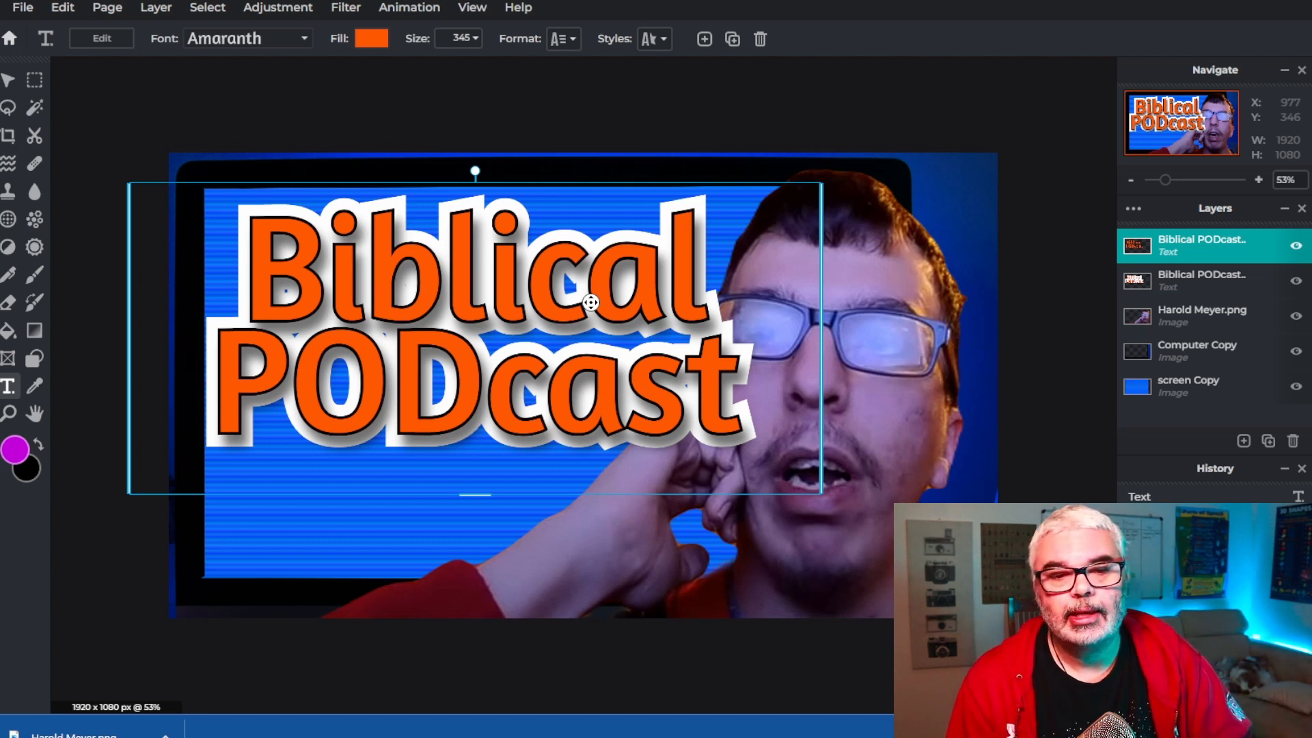
Merge the top title layer down into the lower one and shift the merged title slightly right and down
double_click(1196, 244)
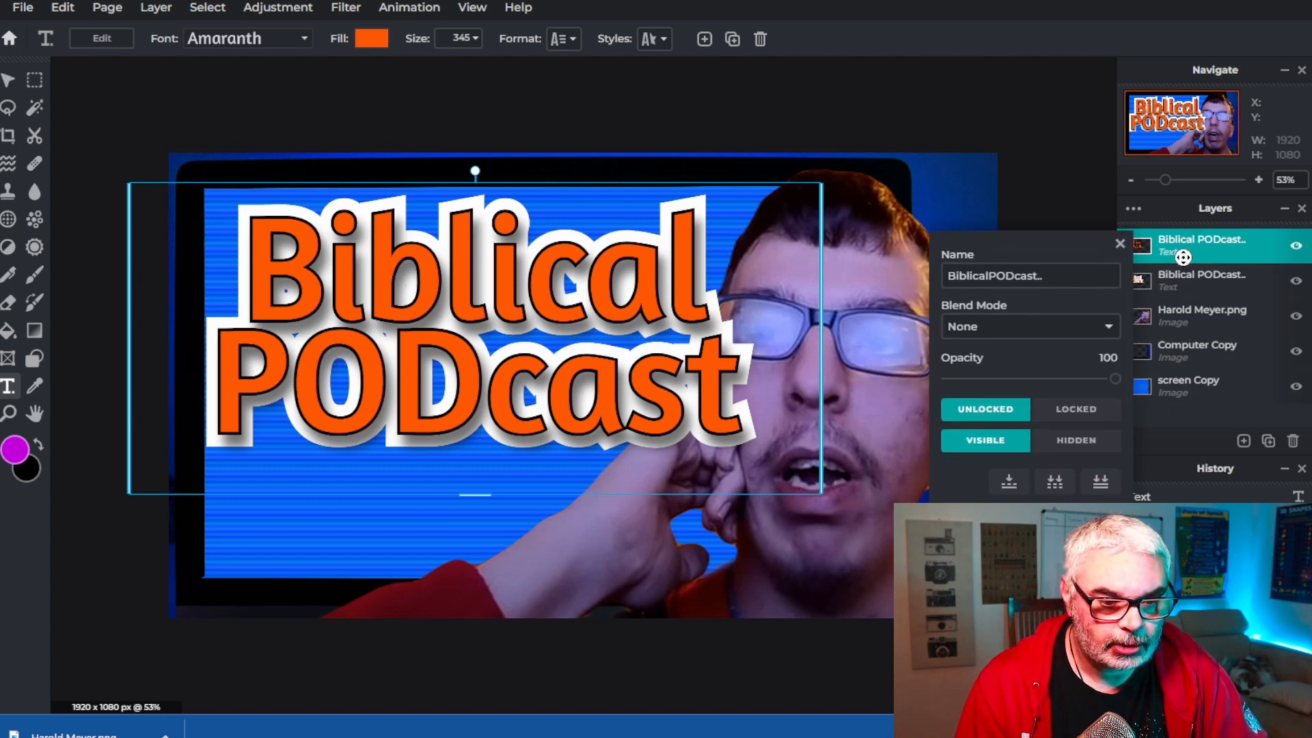
left_click(1005, 484)
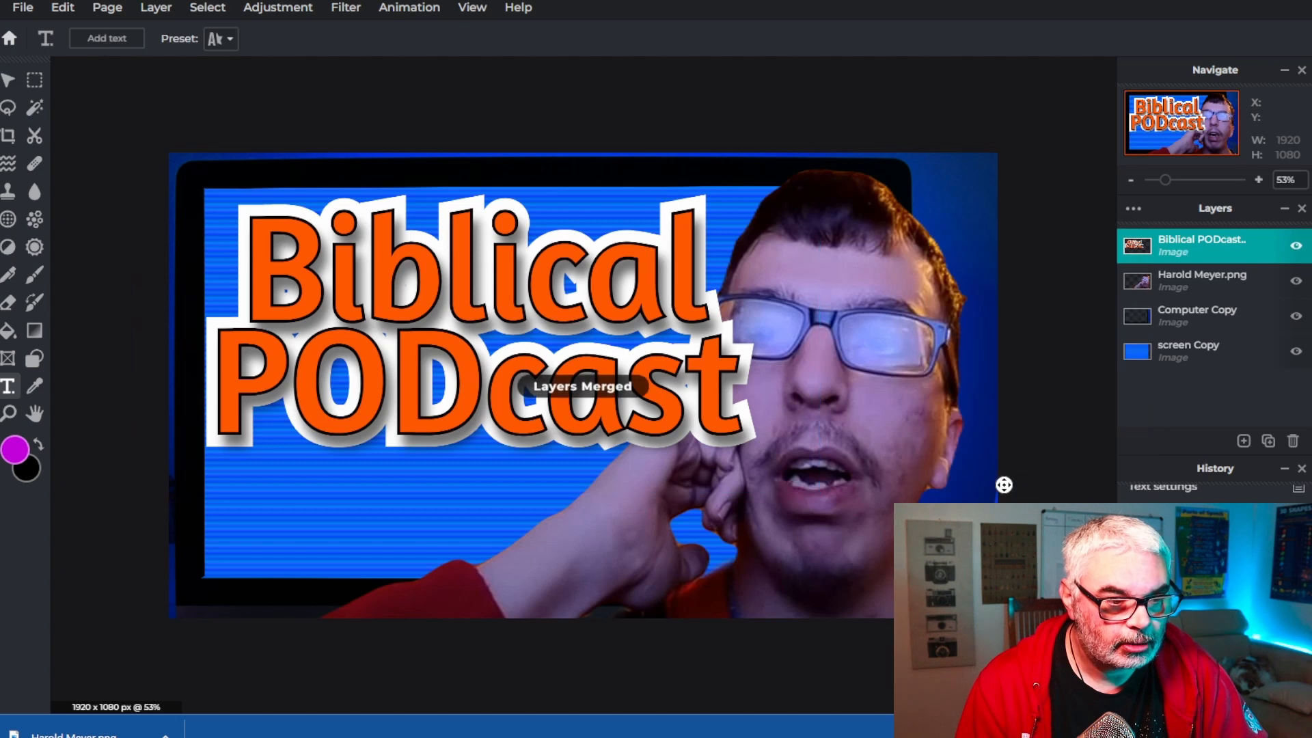
left_click(7, 81)
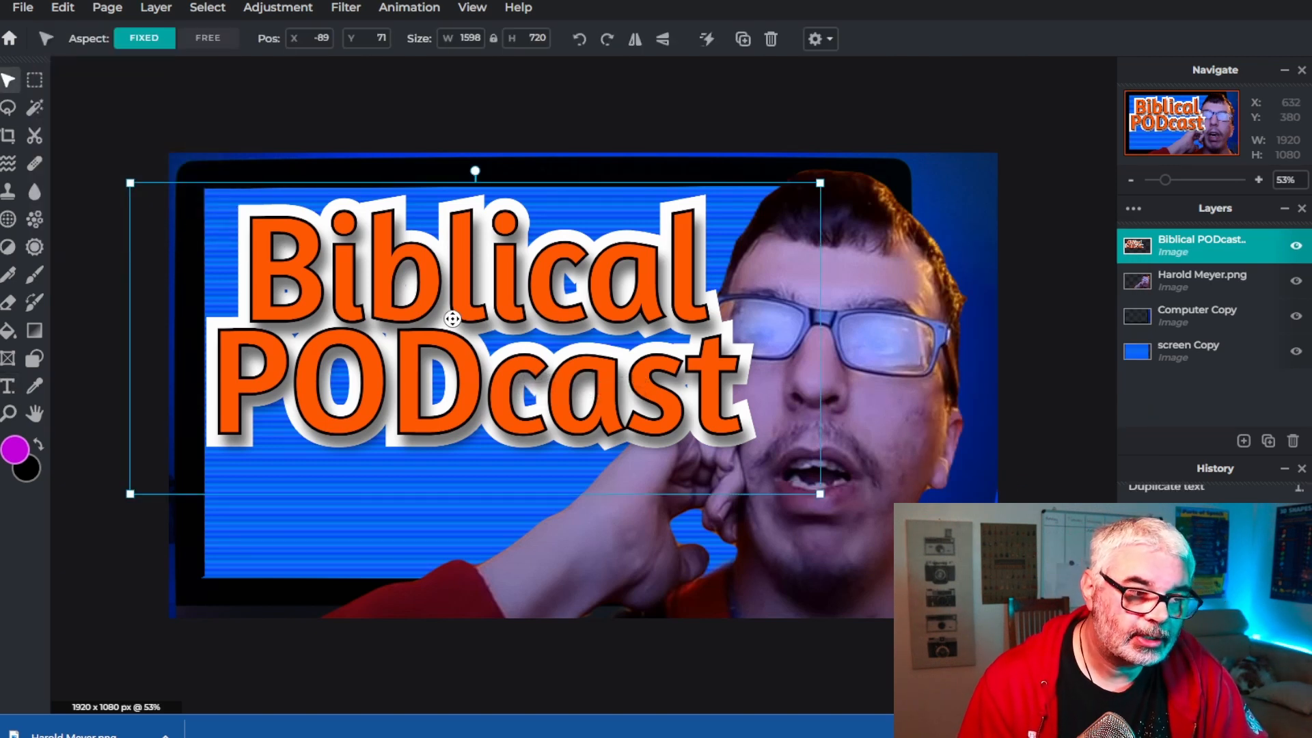
left_click_drag(525, 313, 477, 322)
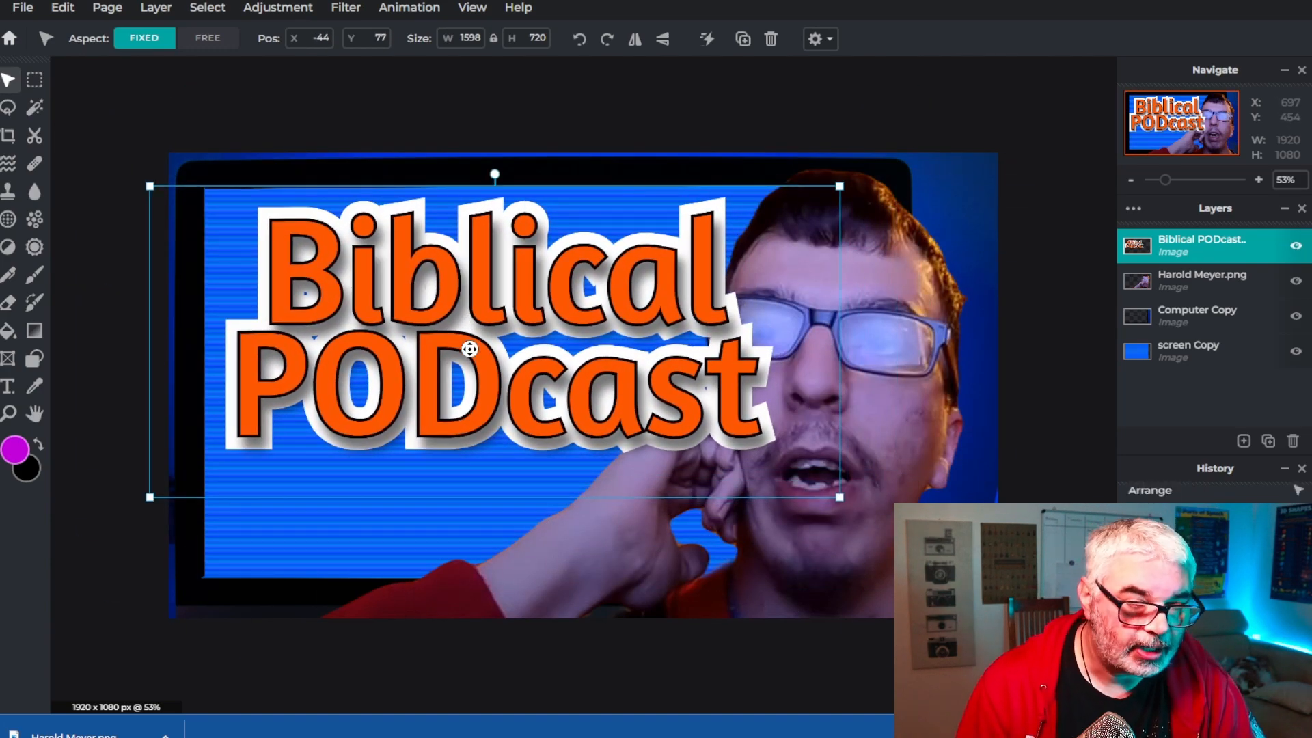
Try a Bevel filter on the title with the angle set to 60°
left_click(343, 9)
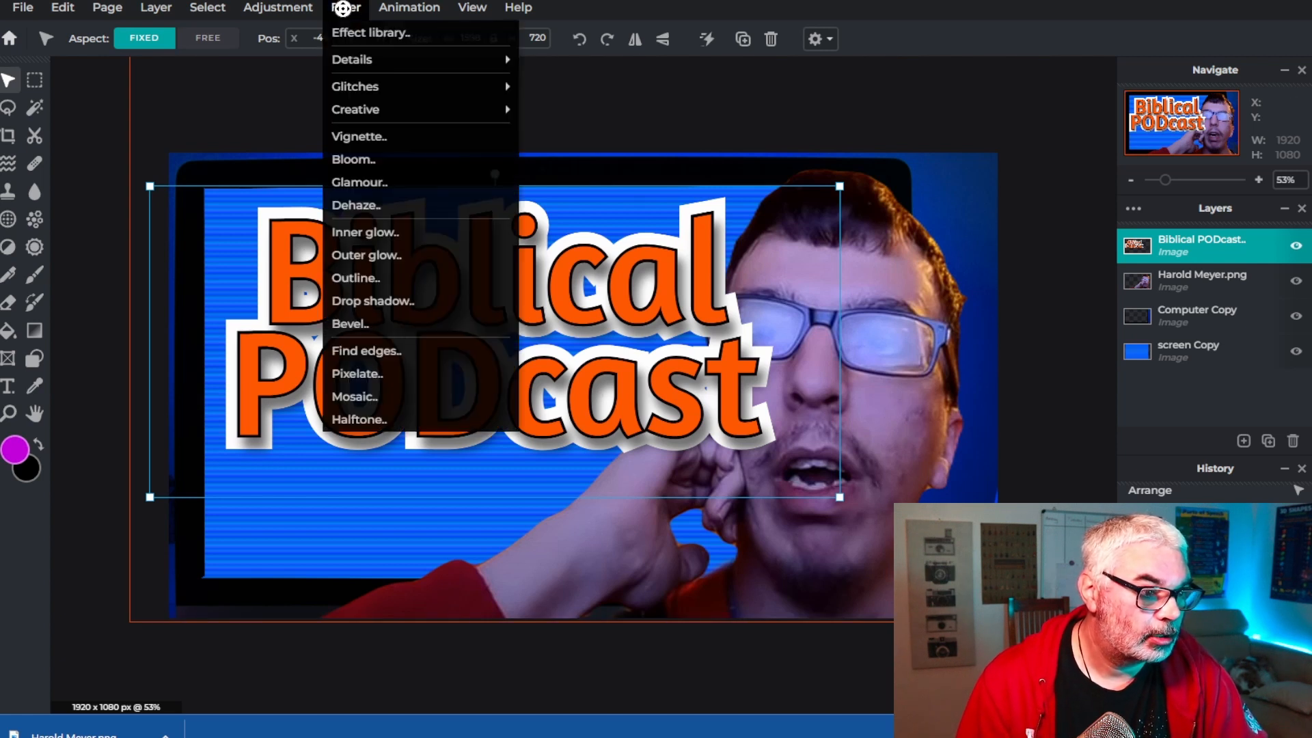
left_click(328, 321)
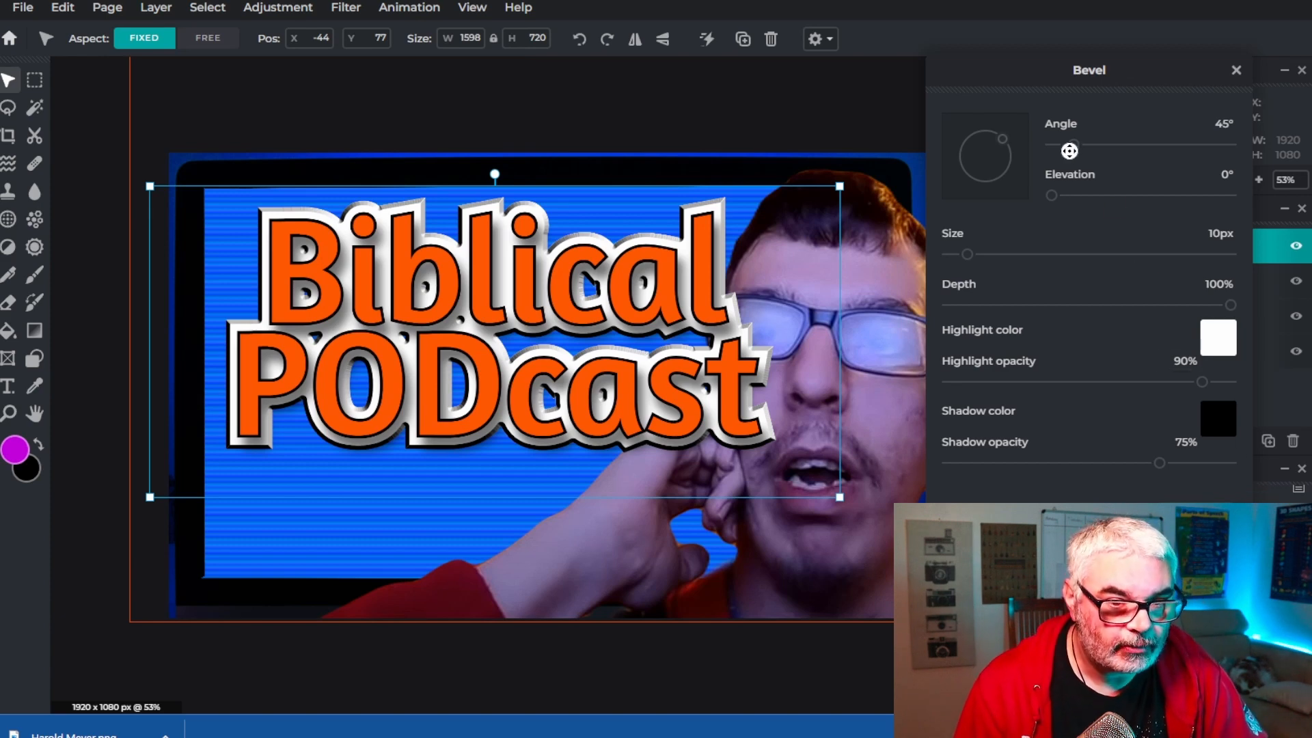
mouse_move(1071, 145)
left_mouse_down()
mouse_move(1093, 144)
mouse_move(1049, 150)
mouse_move(1143, 151)
mouse_move(1082, 152)
left_mouse_up()
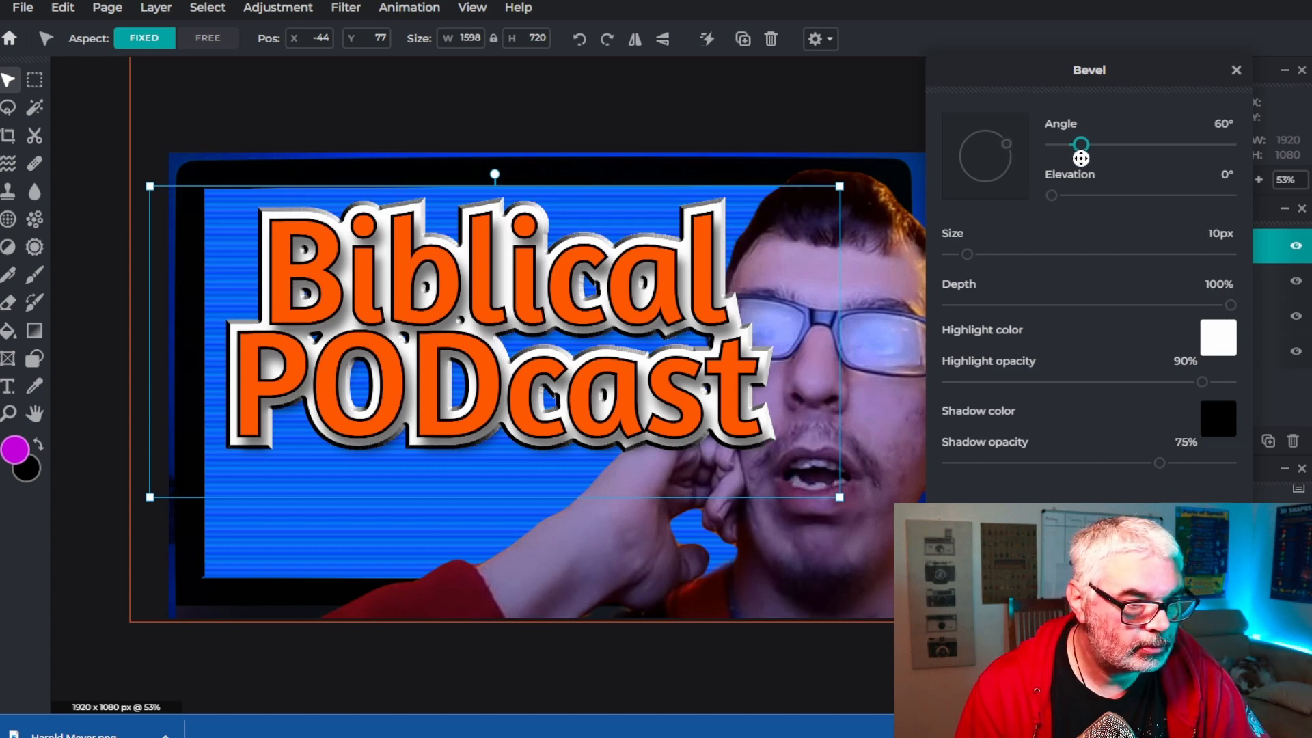
left_click(757, 442)
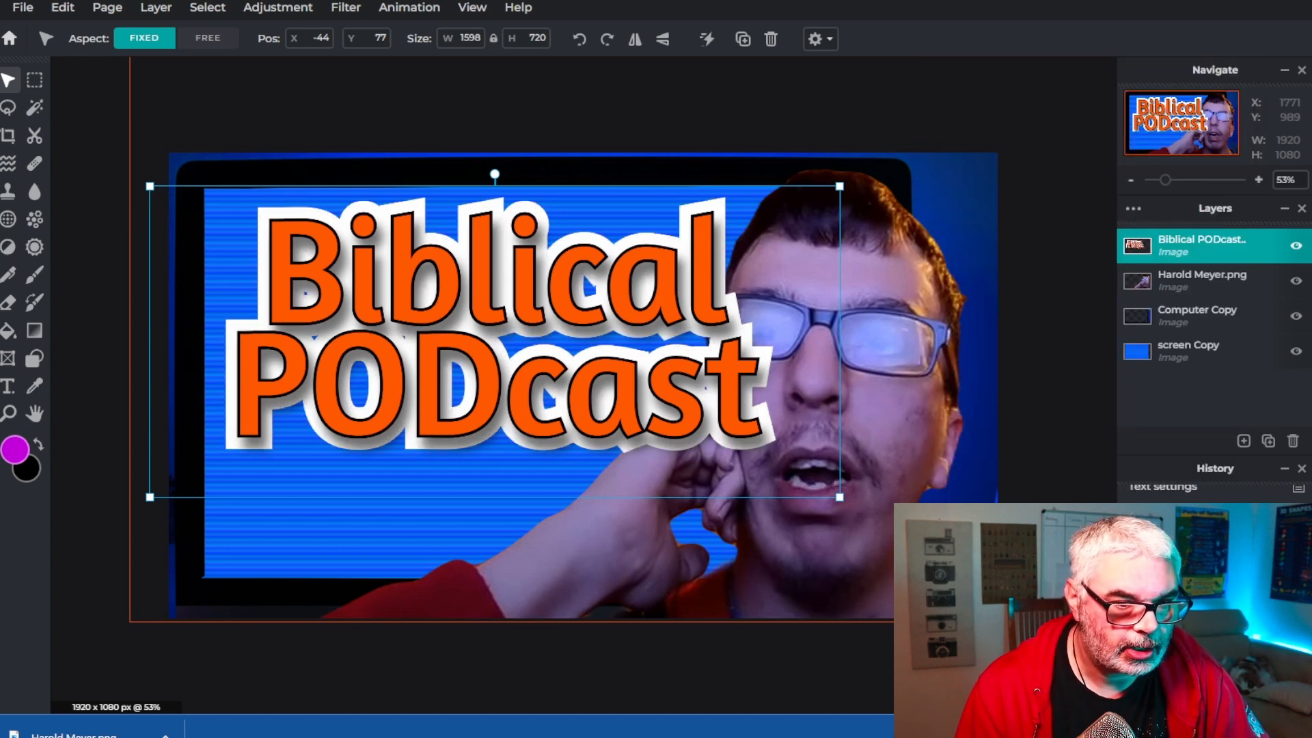
Open the Bevel filter again on the merged title layer
scroll(756, 442, "up", 5)
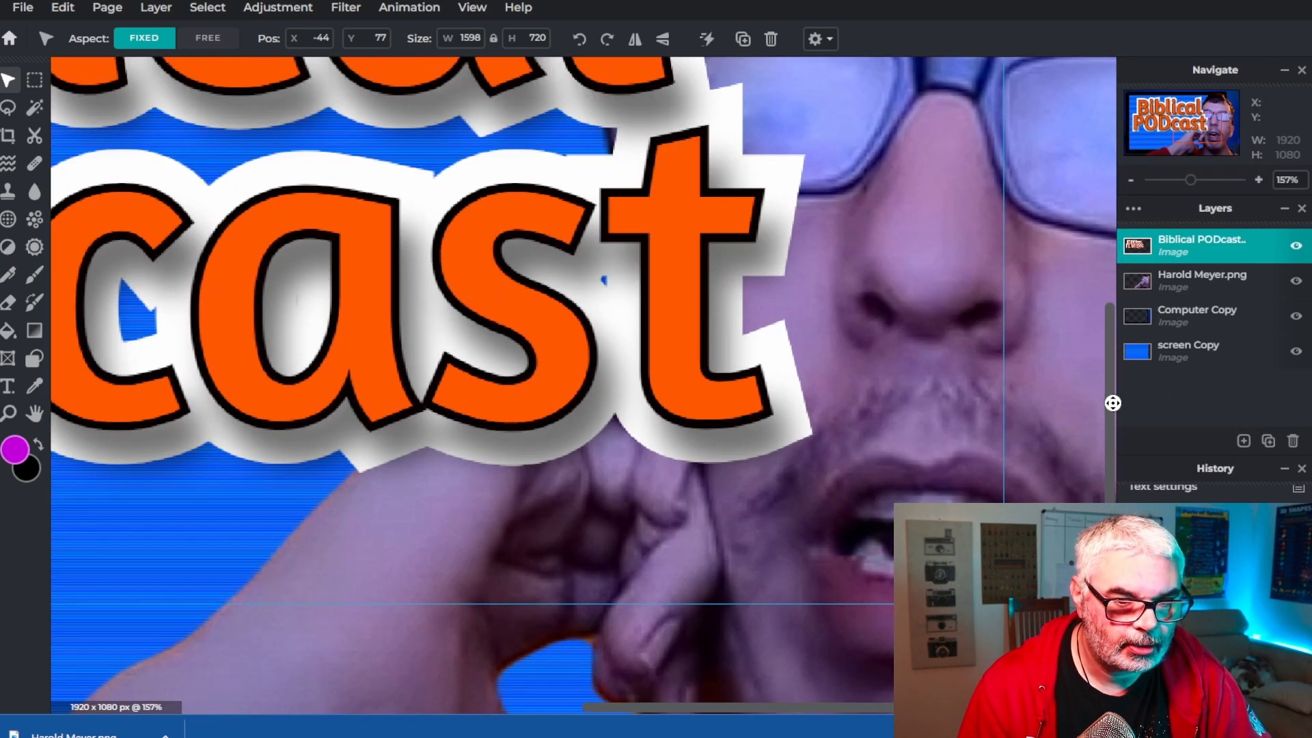
left_click_drag(834, 711, 557, 680)
scroll(791, 486, "up", 3)
scroll(1058, 457, "down", 1)
left_click_drag(1112, 425, 1119, 326)
scroll(931, 444, "down", 3)
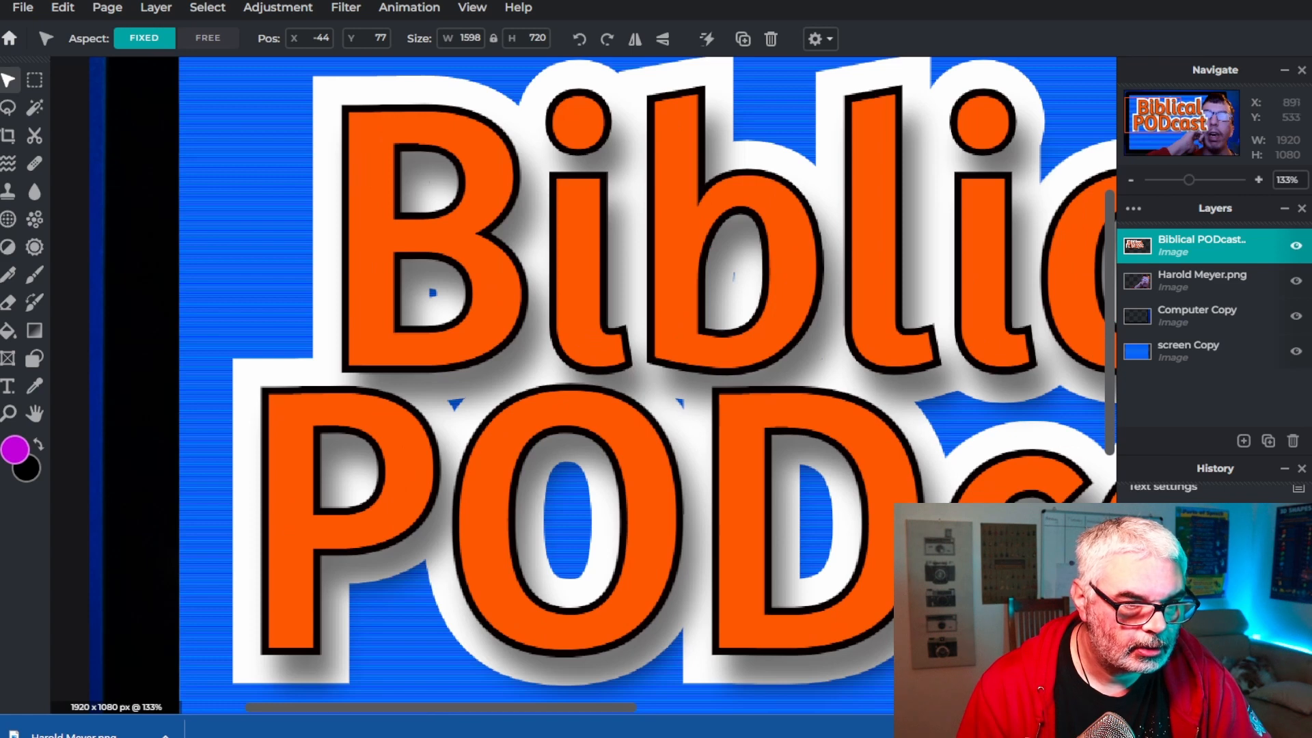
left_click(339, 7)
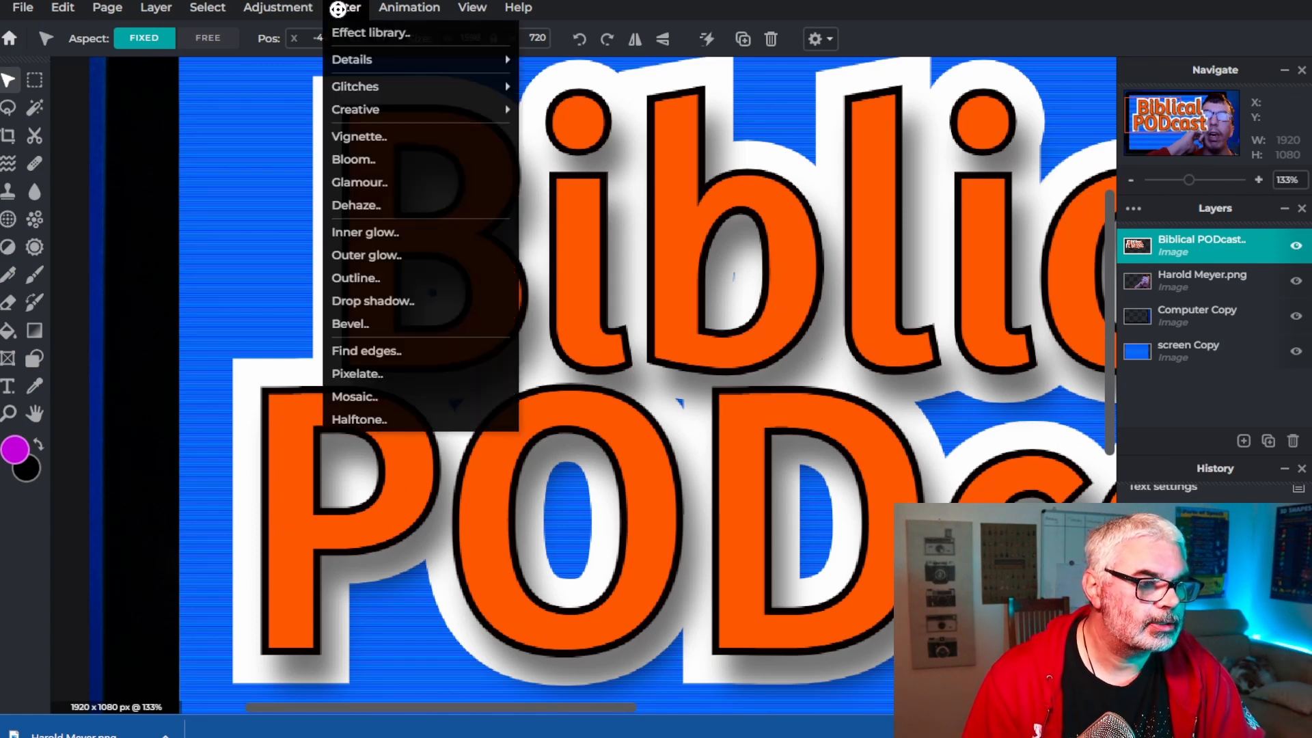
left_click(376, 324)
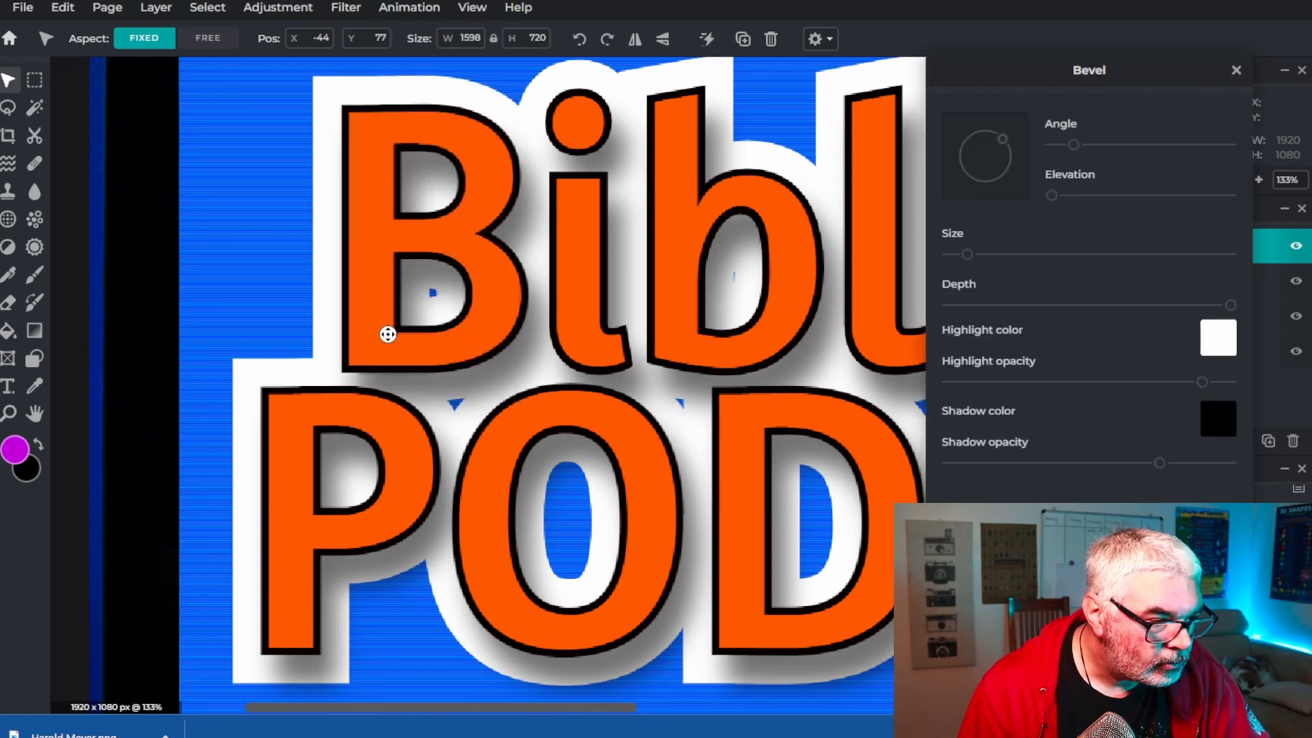
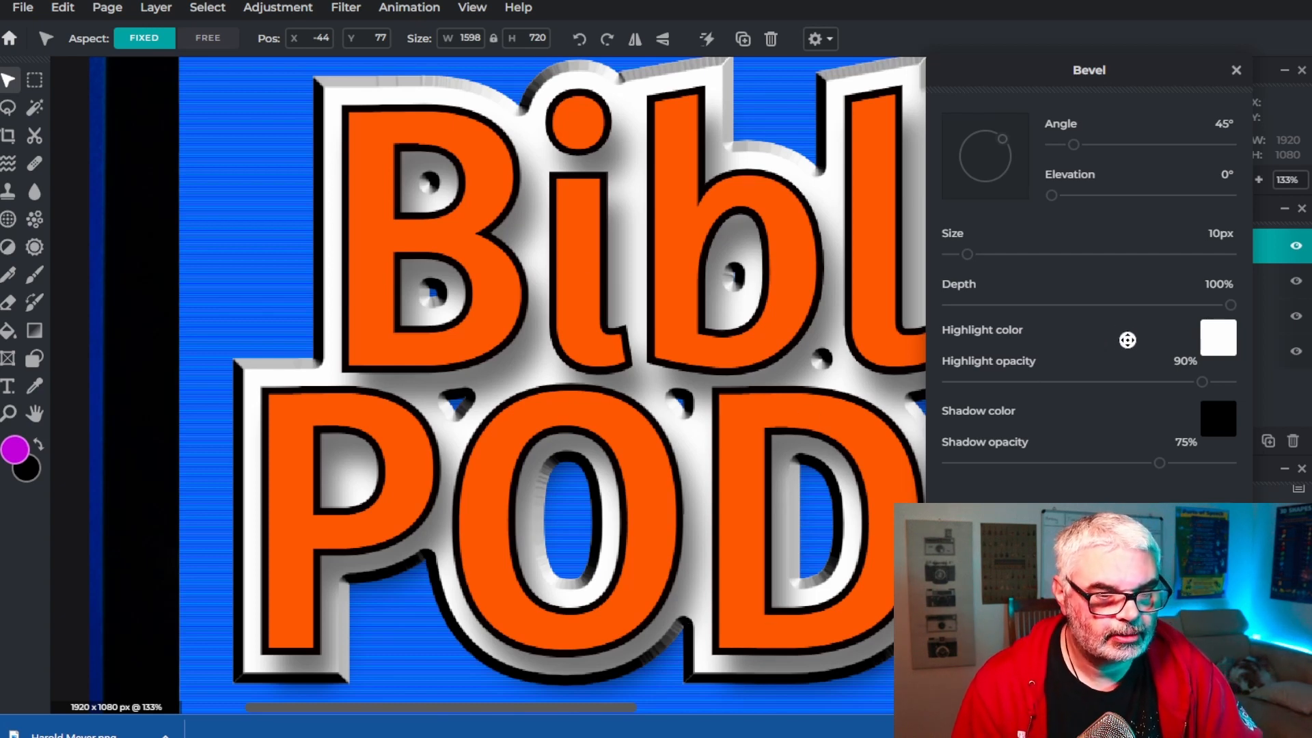
Apply the Bevel filter to the title with the angle set to 0° and size 12px
left_click_drag(1080, 147, 1053, 150)
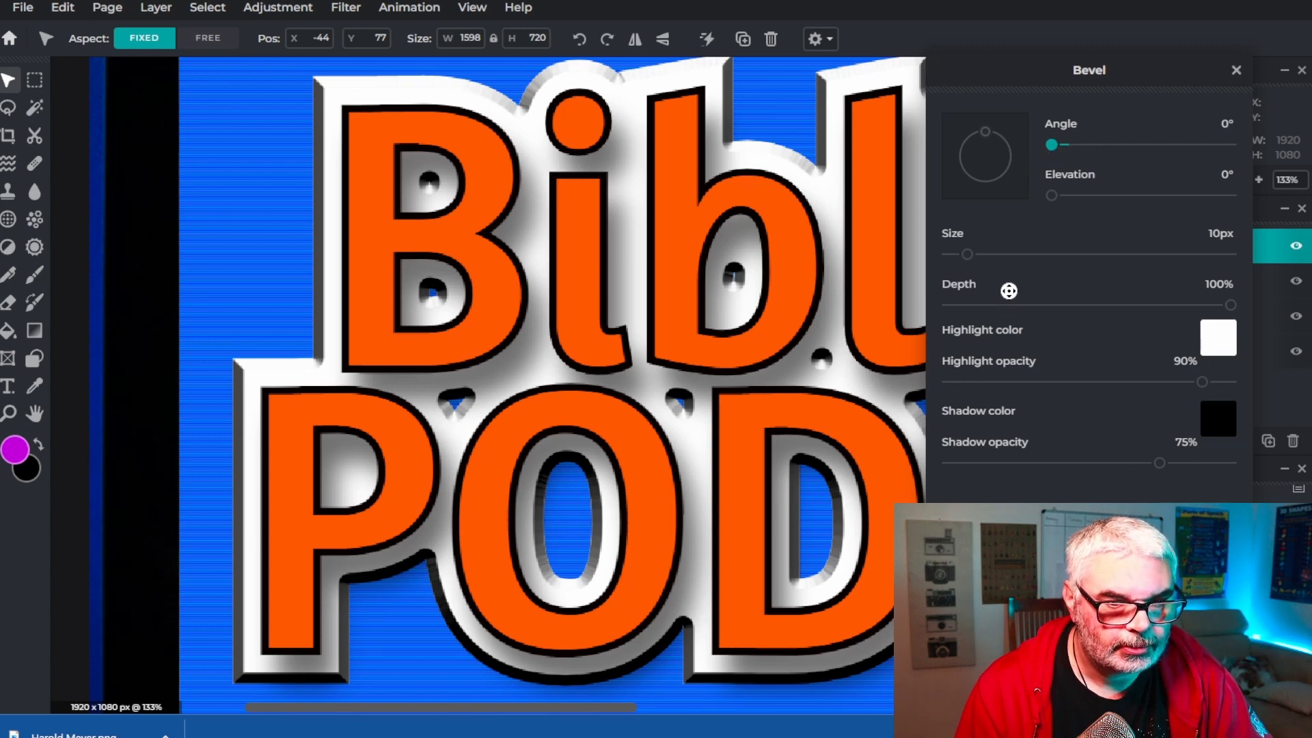
mouse_move(963, 258)
left_mouse_down()
mouse_move(1140, 267)
mouse_move(1023, 258)
mouse_move(946, 270)
mouse_move(971, 274)
left_mouse_up()
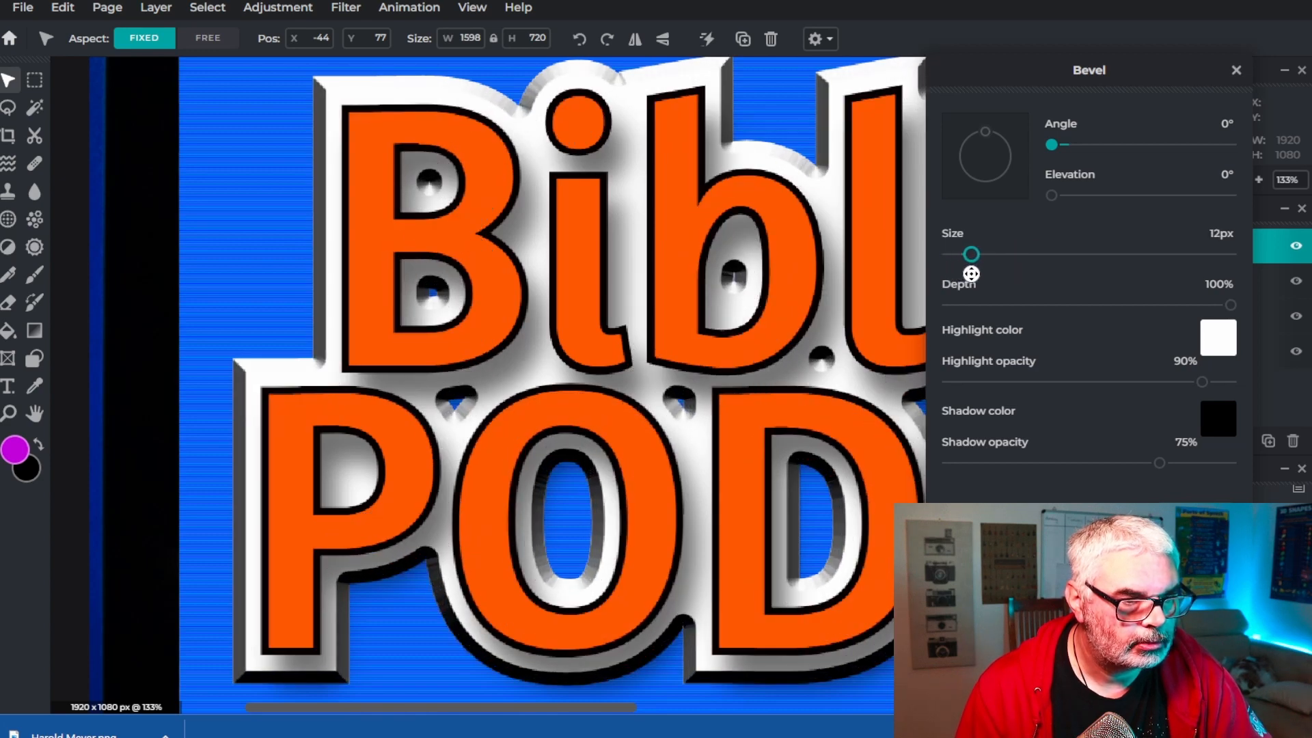
left_click(1042, 525)
scroll(617, 445, "down", 4)
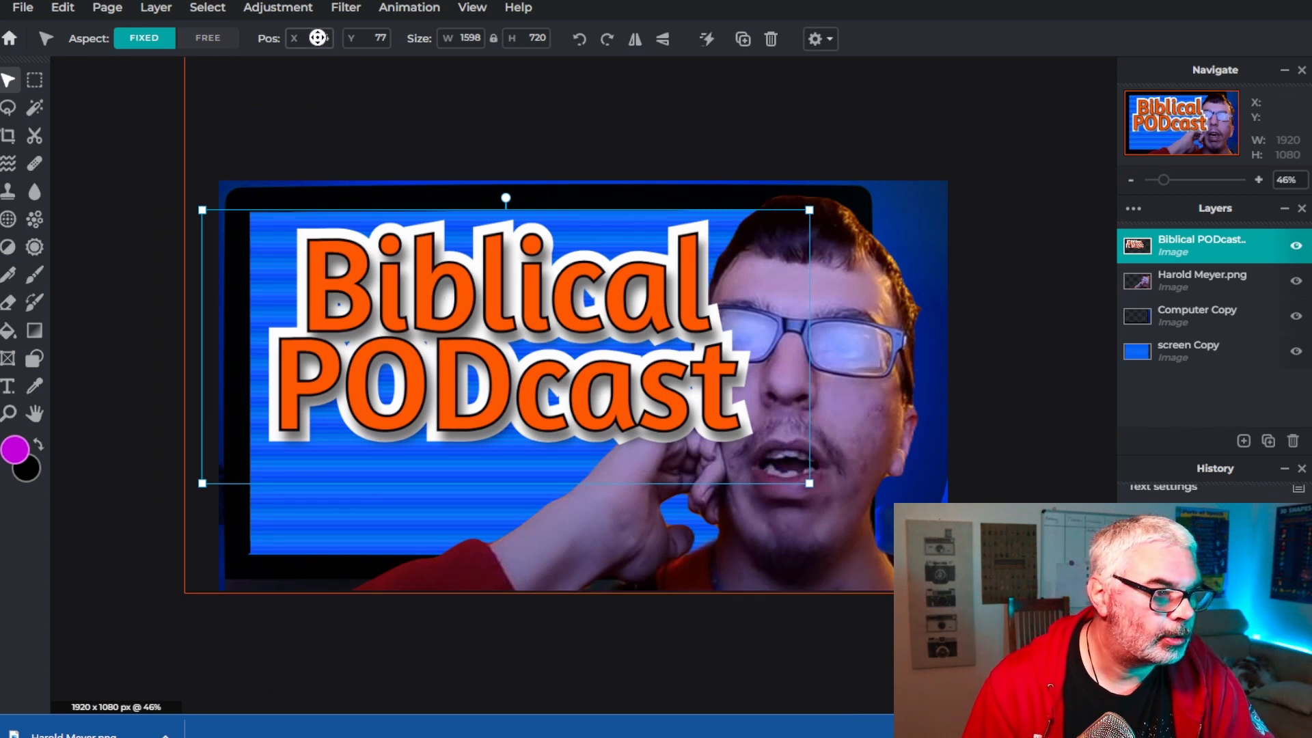
Try a Bevel filter on the title with an orange highlight colour, then cancel it
left_click(269, 9)
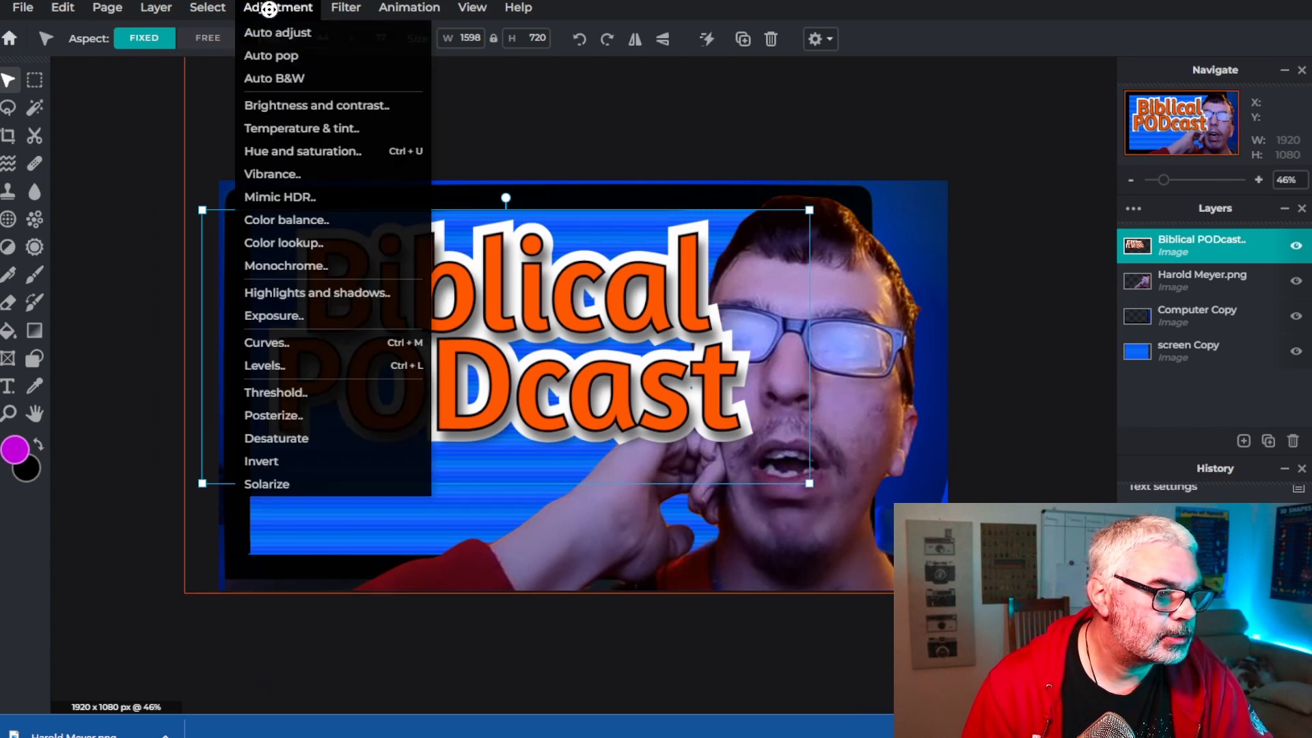
mouse_move(346, 9)
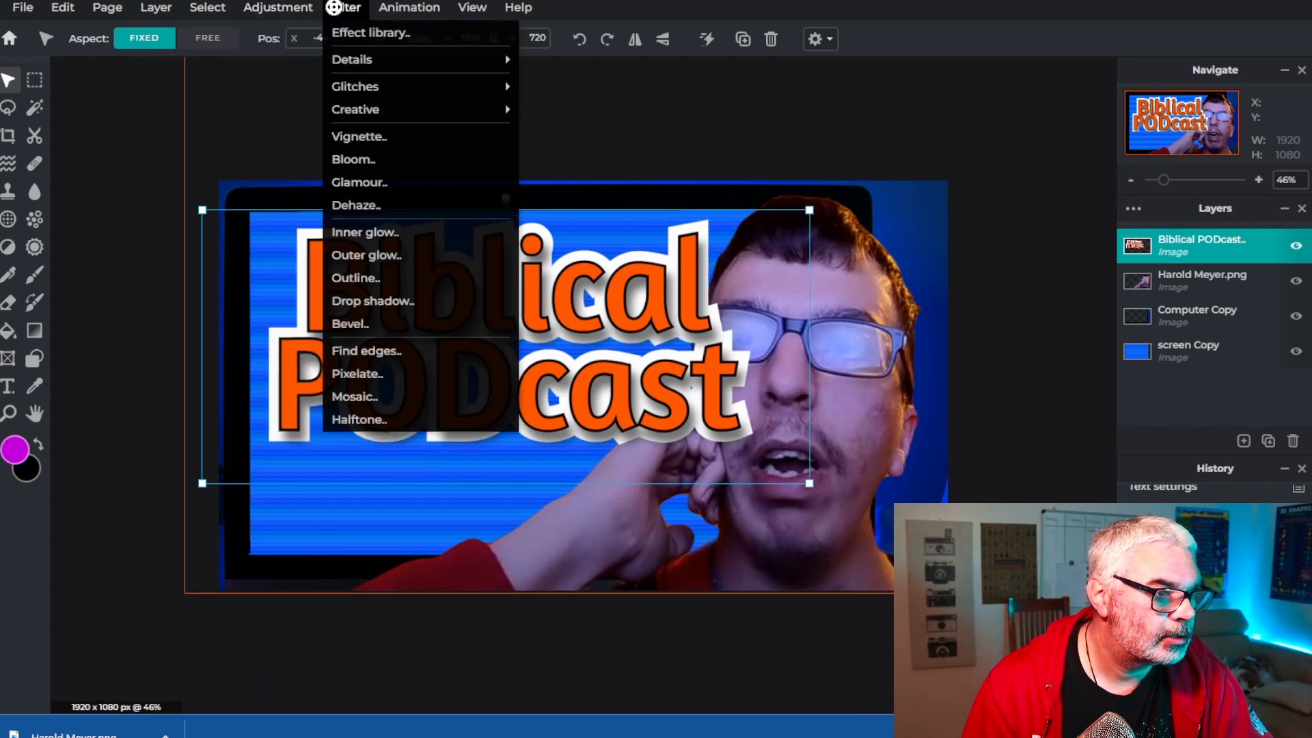
left_click(367, 329)
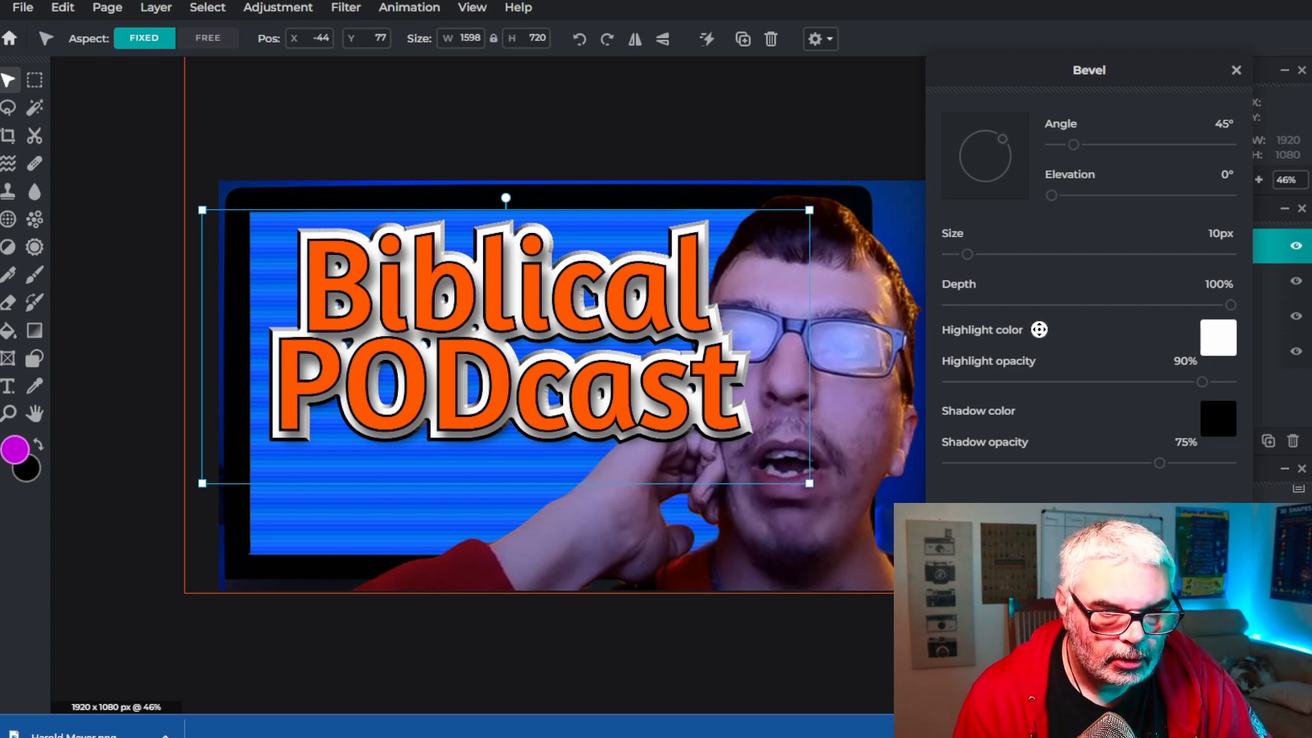
left_click(1220, 339)
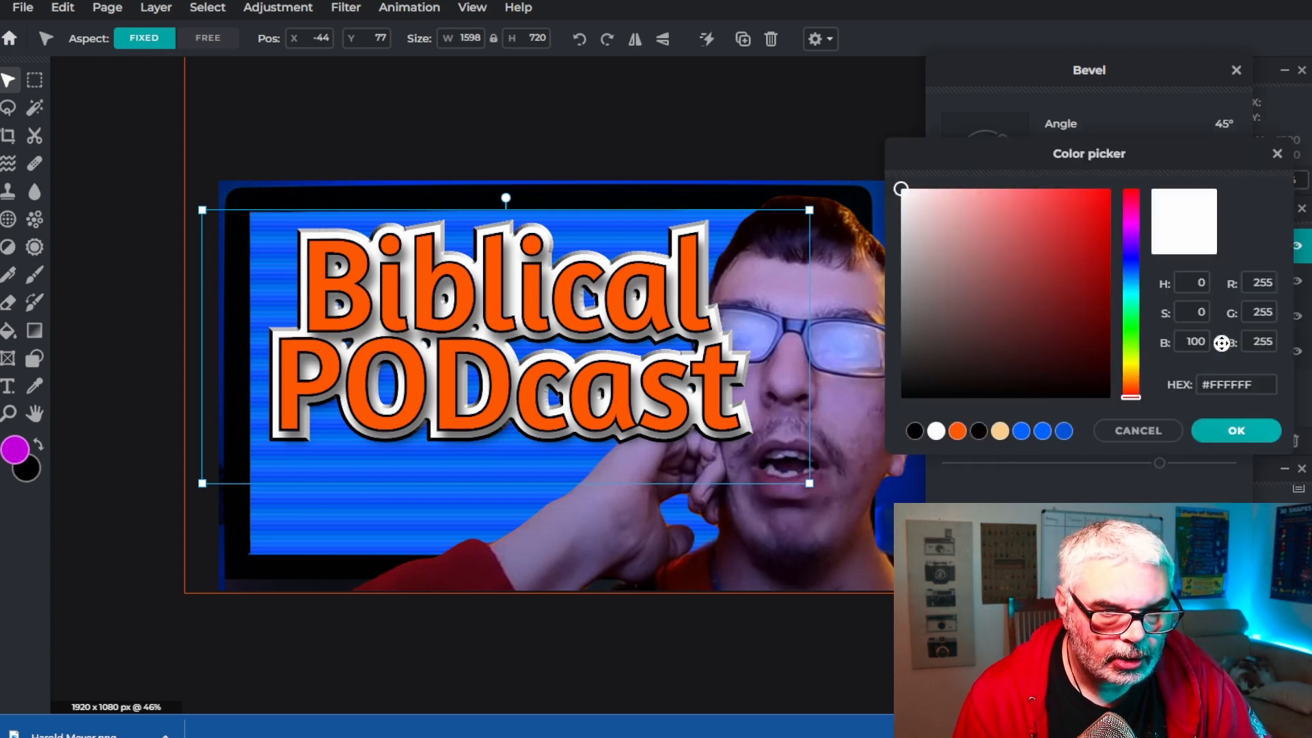
left_click(957, 432)
left_click(1230, 430)
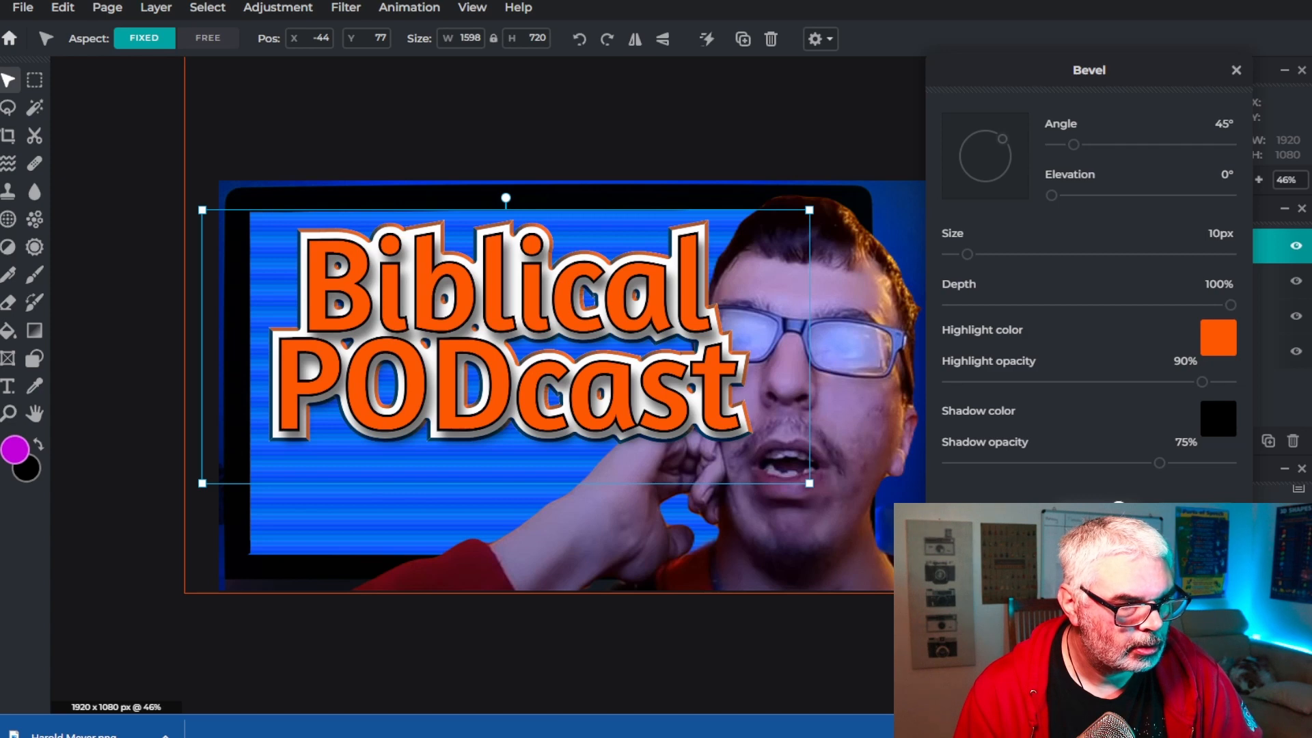
left_click(1125, 521)
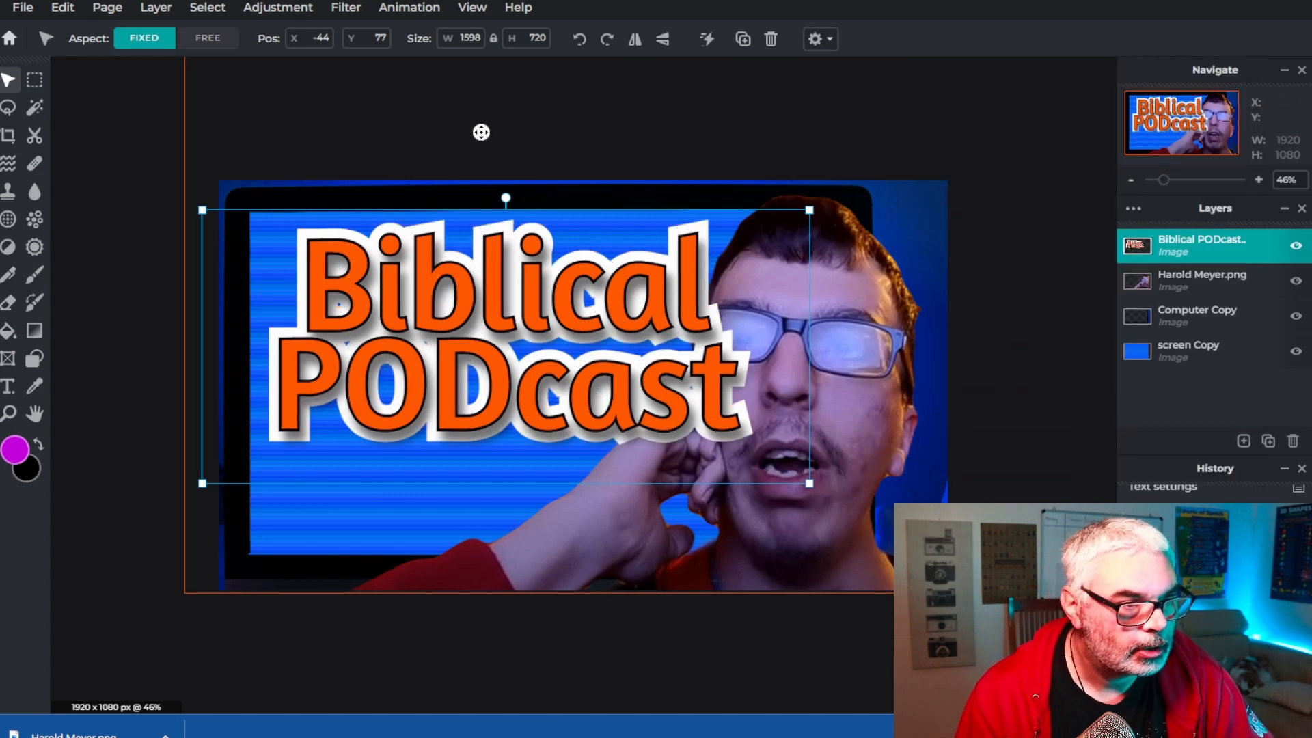
Apply another Bevel filter to the title with its default 45° angle and 10px size
left_click(344, 9)
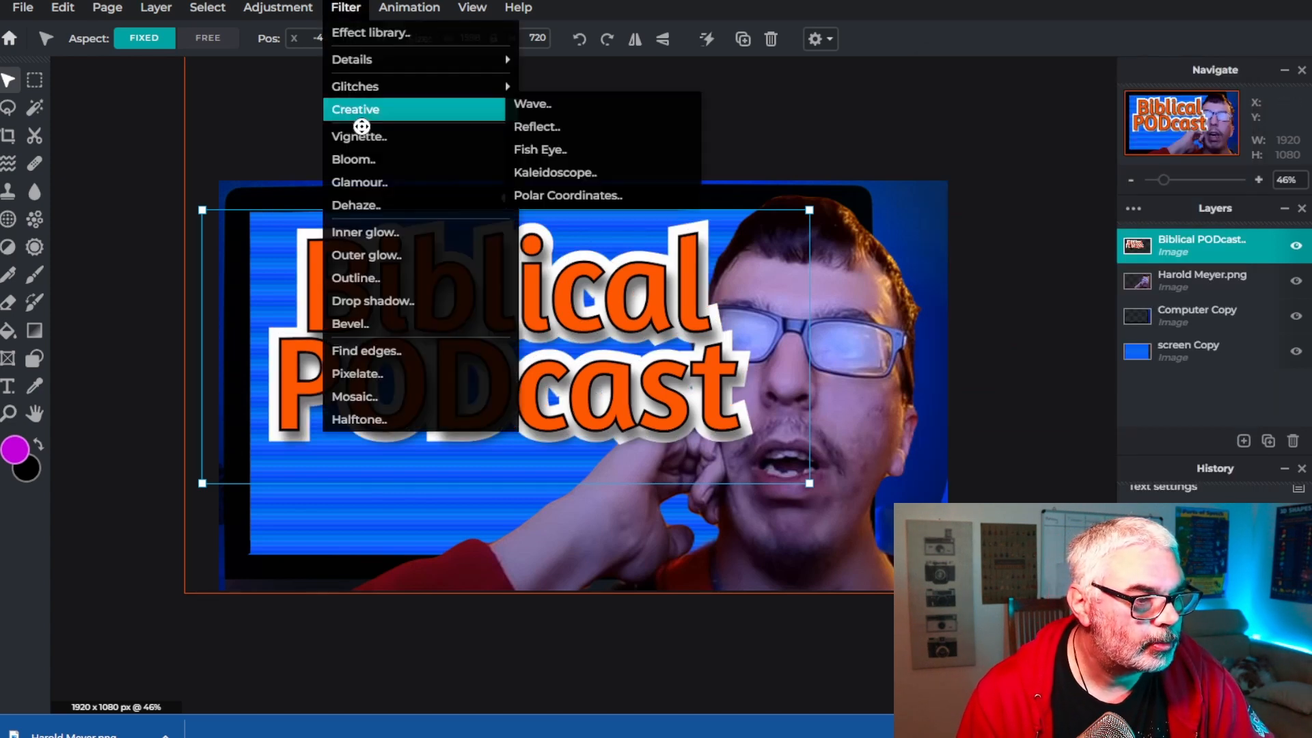
left_click(356, 325)
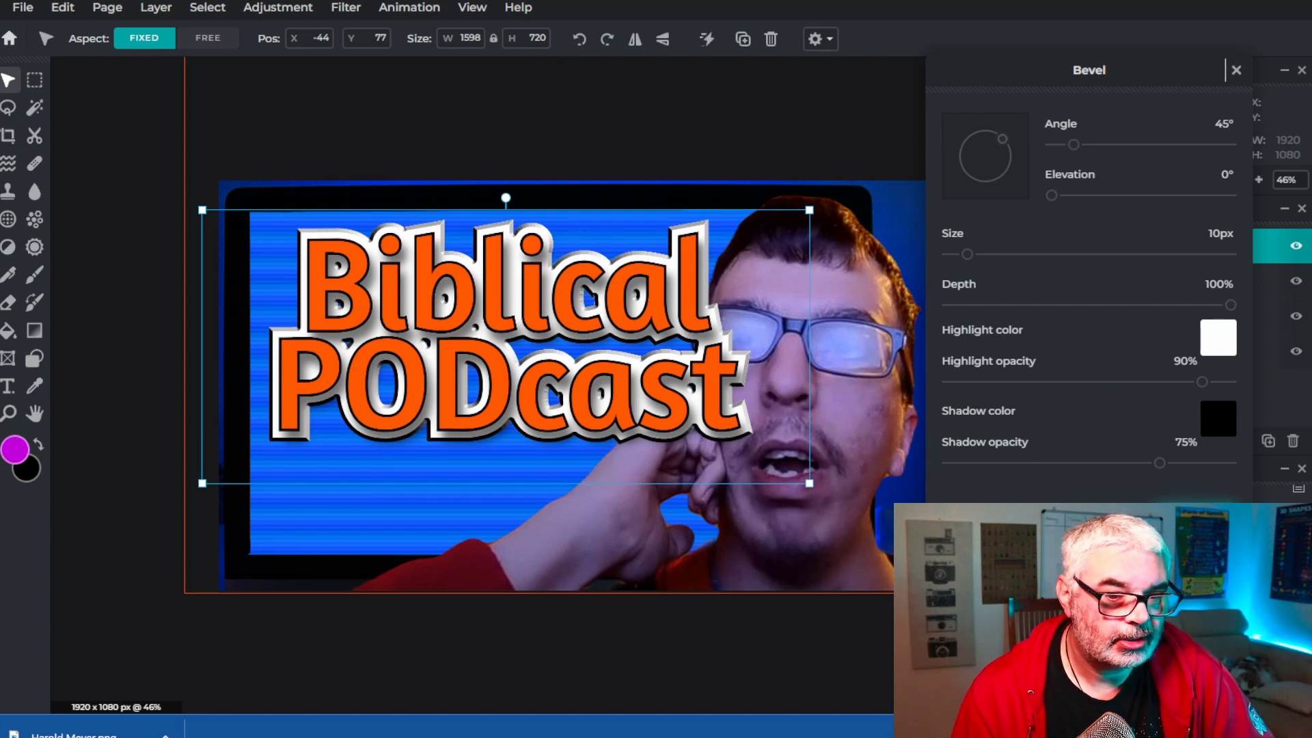
left_click(1198, 521)
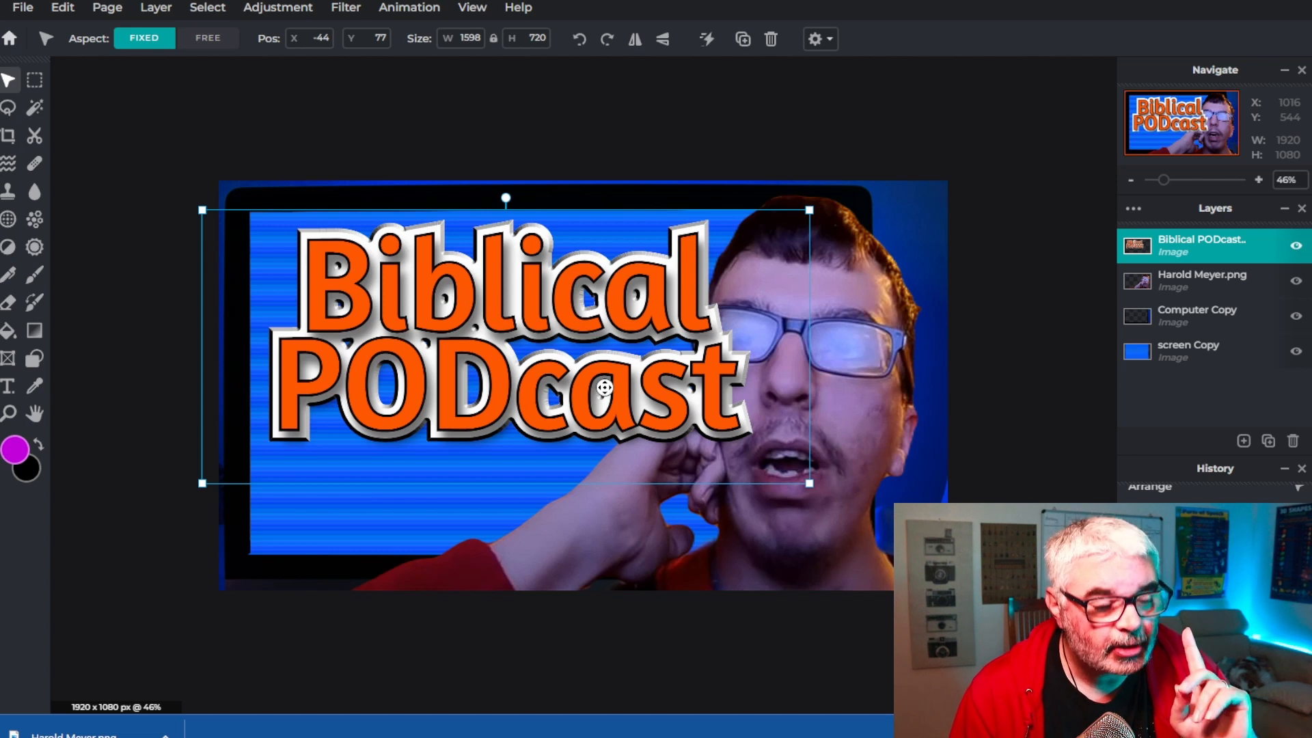
Free distort the title, enlarging its left edge and pulling the bottom-right corner inward for a perspective tilt
left_click(58, 8)
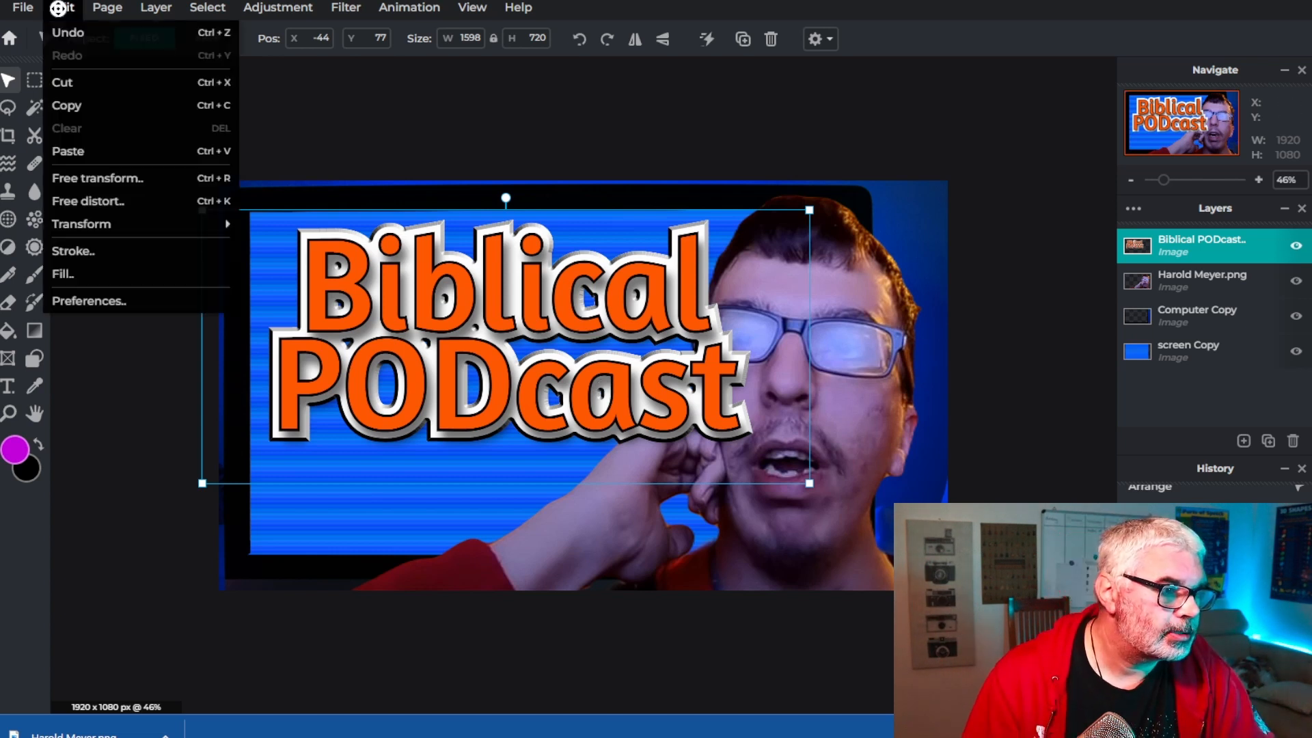
mouse_move(72, 224)
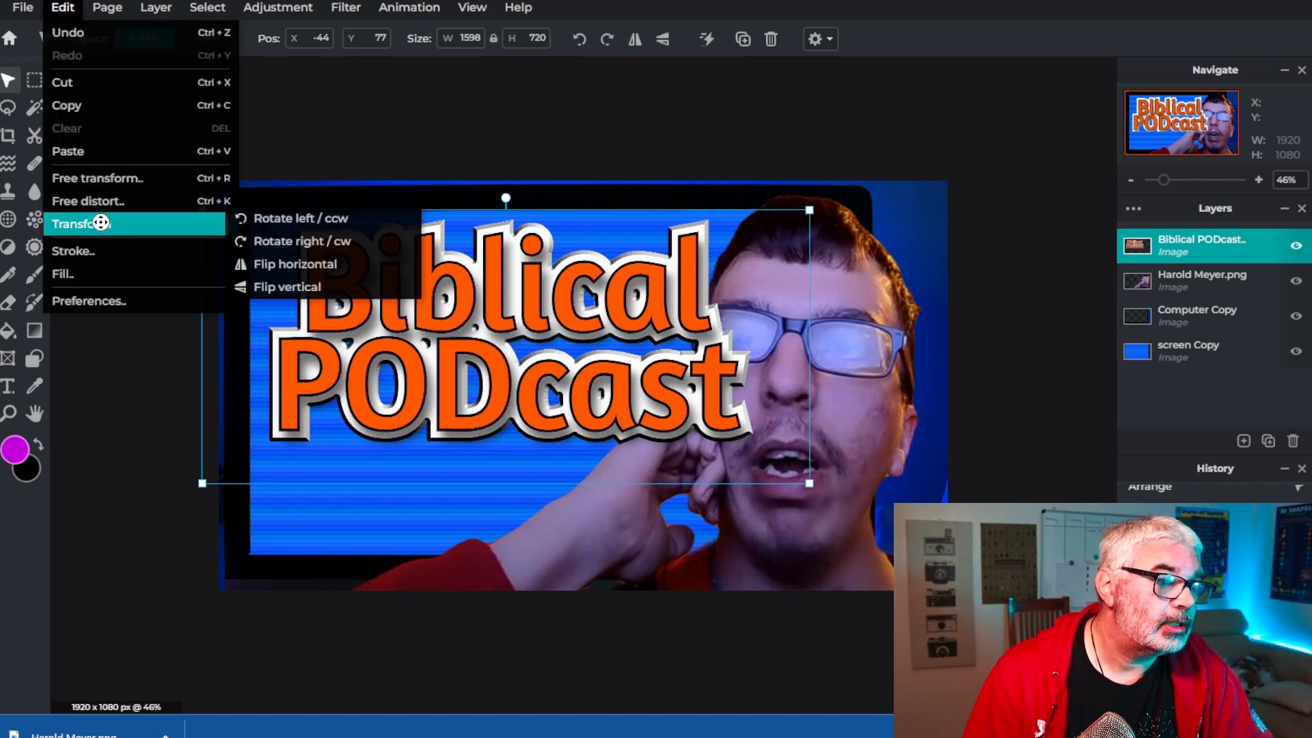
left_click(99, 200)
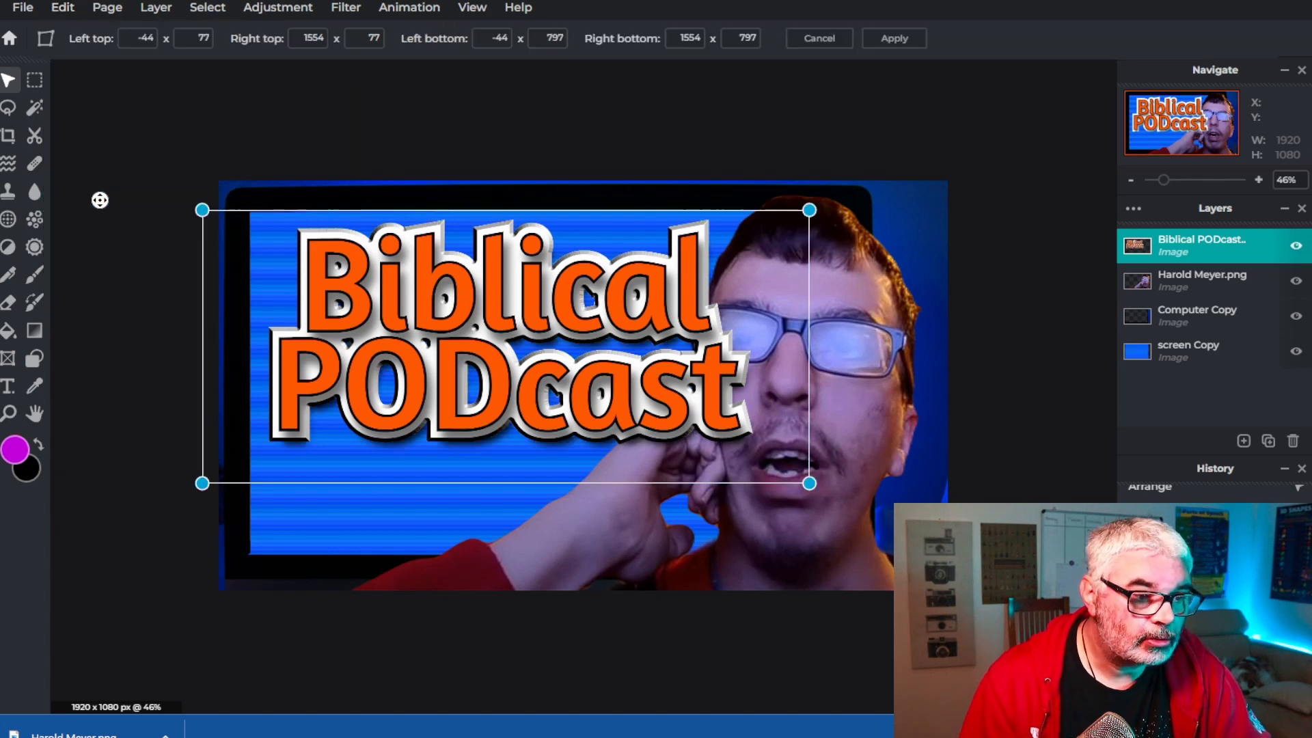
left_click_drag(202, 483, 190, 602)
mouse_move(809, 482)
left_mouse_down()
mouse_move(767, 483)
mouse_move(792, 482)
left_mouse_up()
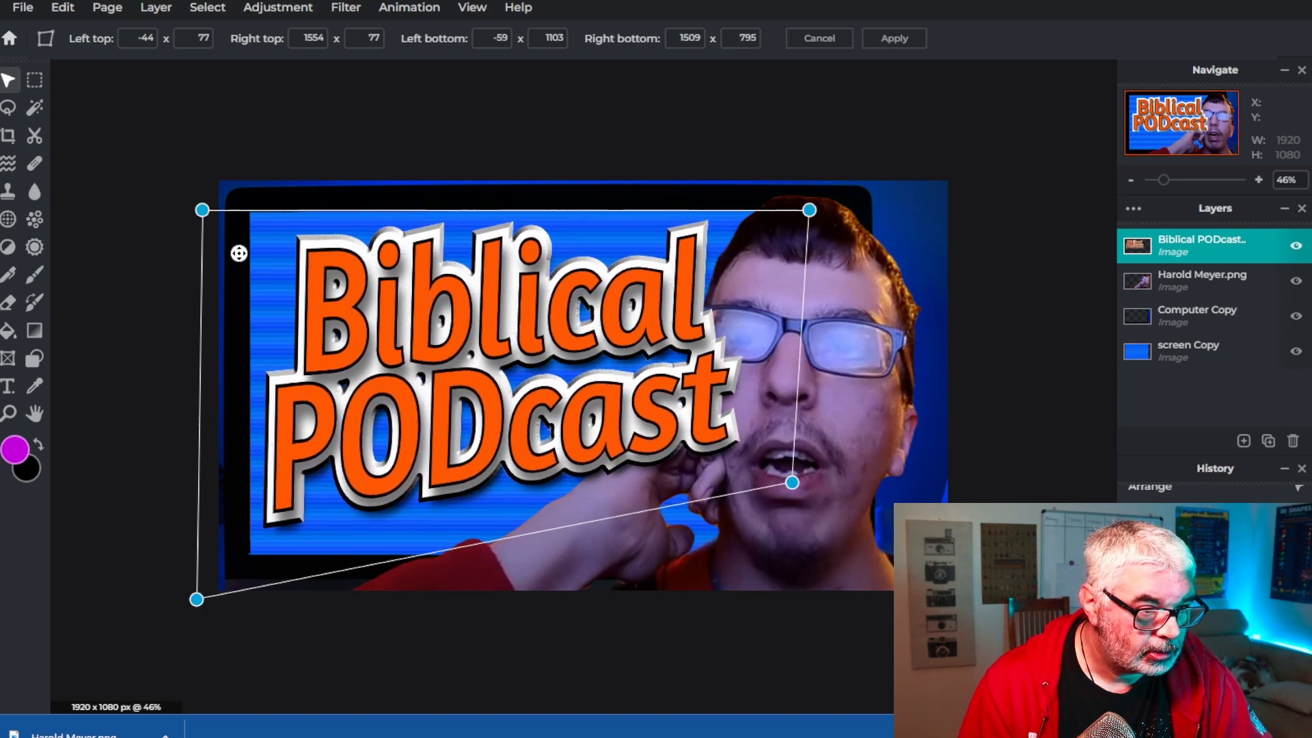
mouse_move(200, 207)
left_mouse_down()
mouse_move(191, 185)
mouse_move(175, 203)
mouse_move(196, 202)
left_mouse_up()
left_click_drag(196, 605, 194, 559)
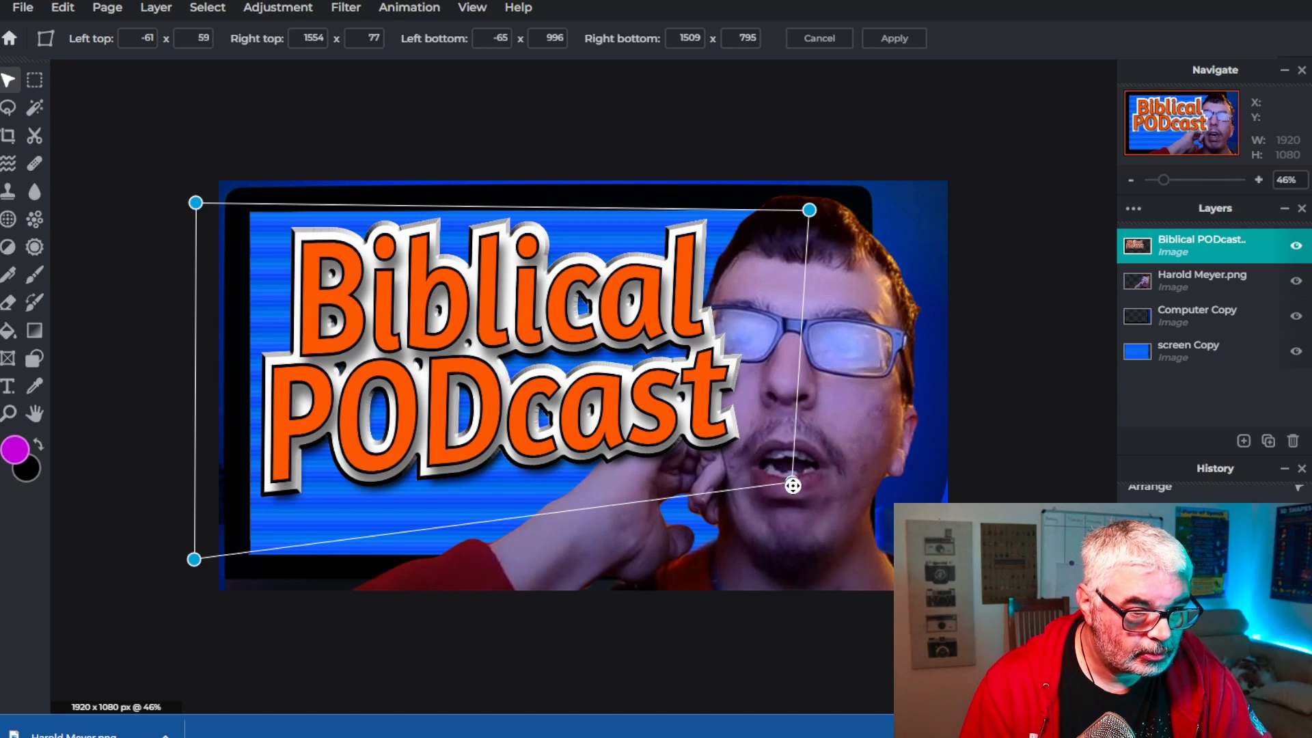
left_click(1075, 366)
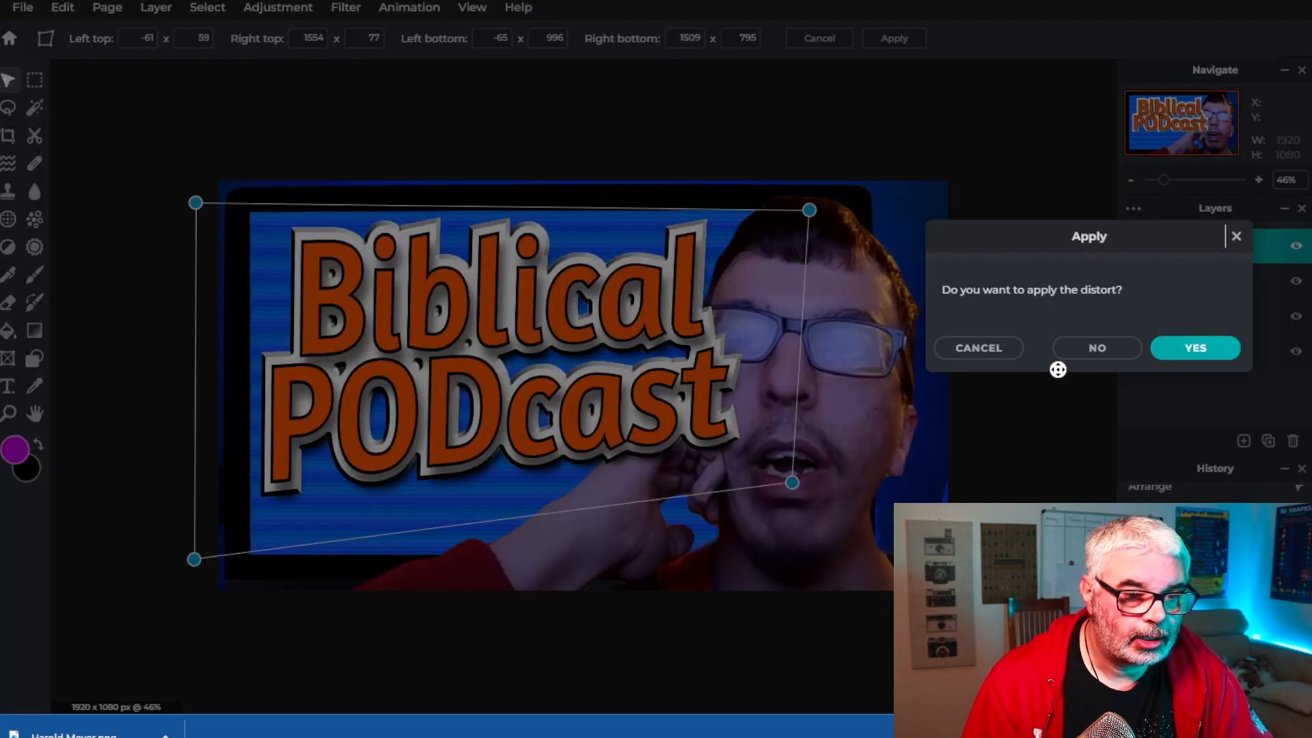
left_click(1201, 345)
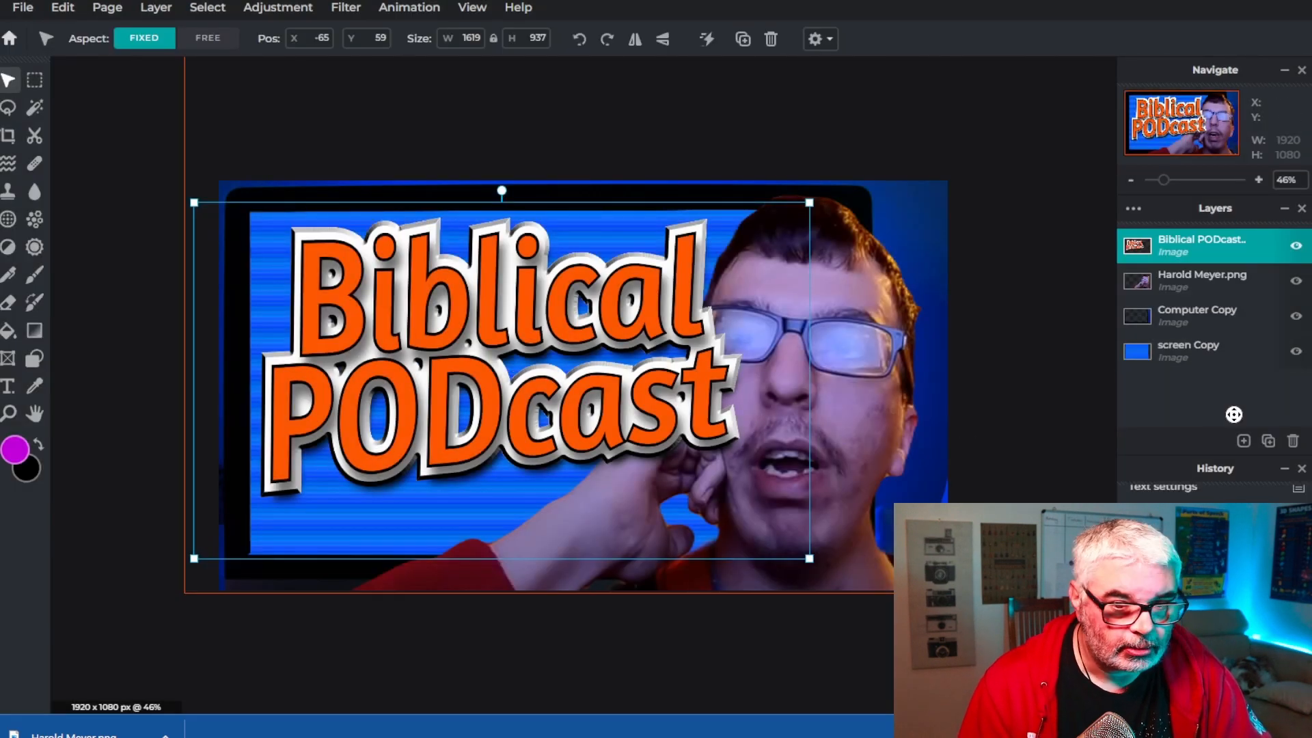
Try moving the title layer beneath the host photo layer, then restore it to the top
left_click_drag(1178, 247, 1180, 278)
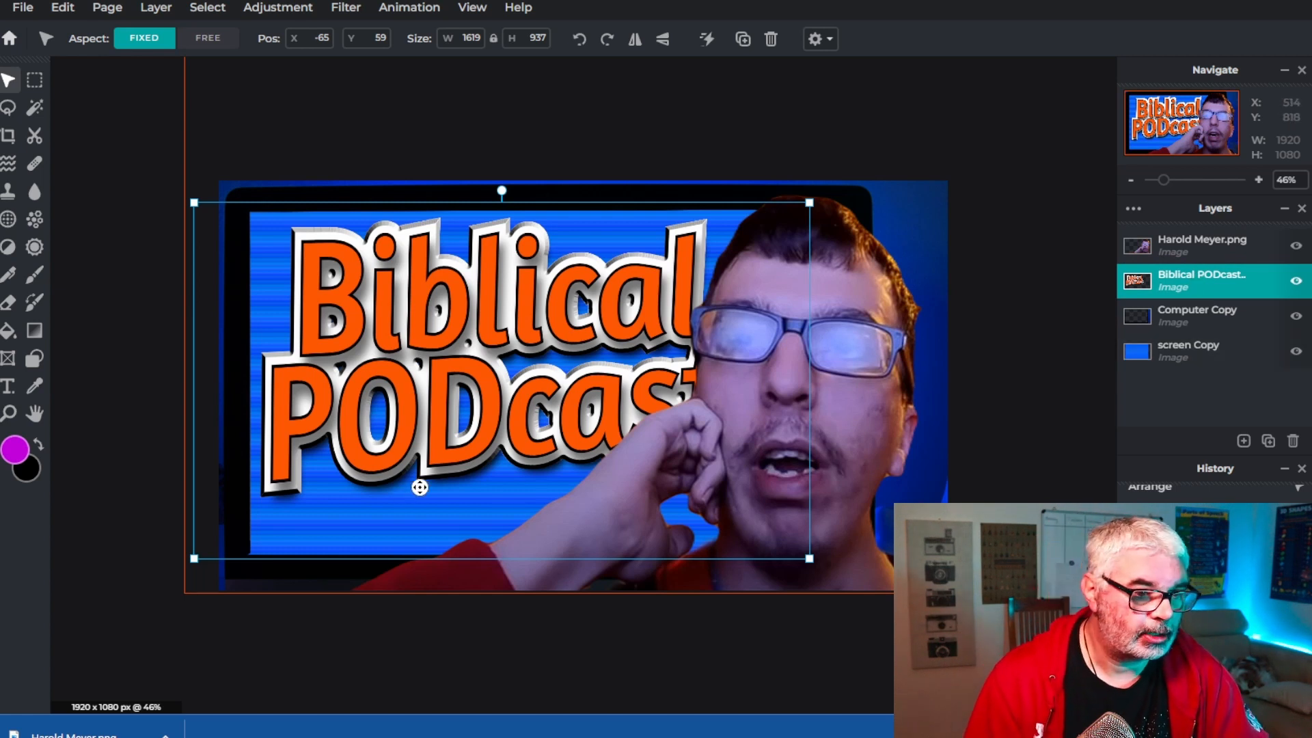
left_click(428, 383)
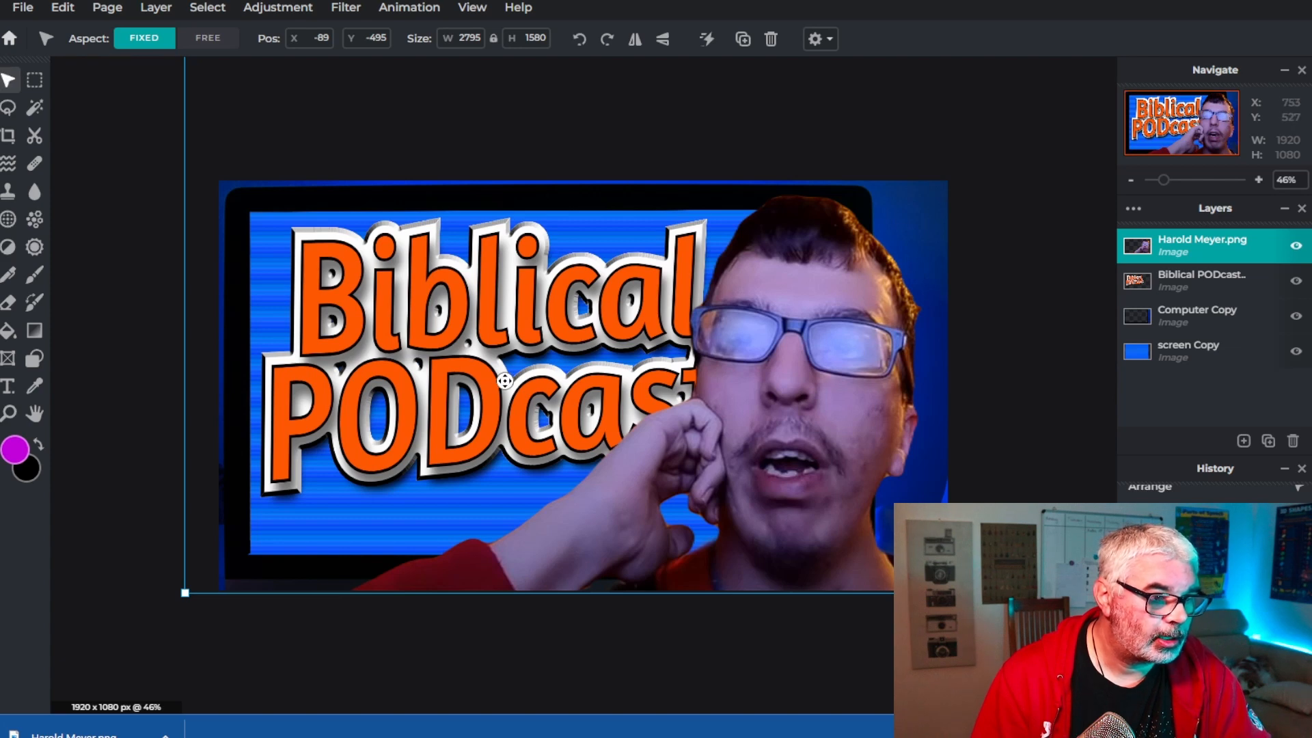
scroll(505, 381, "down", 3)
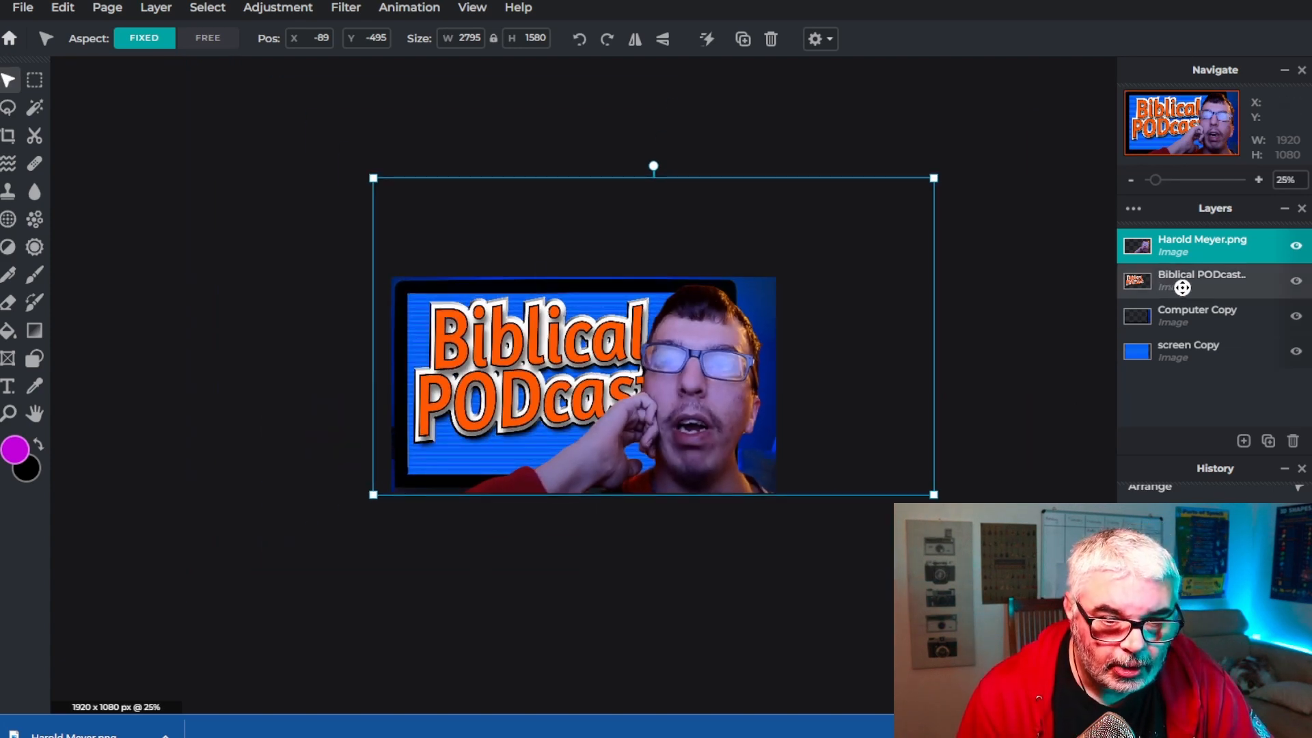
left_click_drag(1183, 287, 1180, 247)
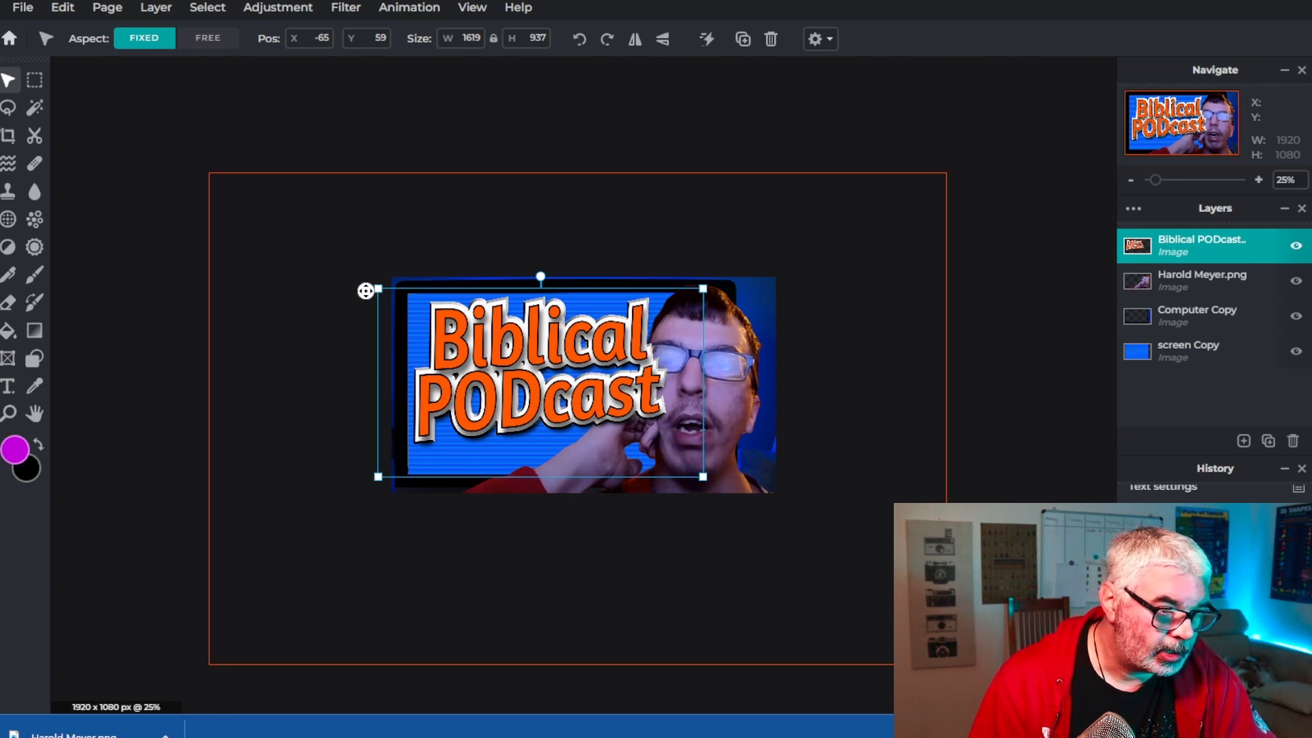
Scale the title down to about 1382 × 800 px and reposition it on the screen
left_click_drag(366, 292, 425, 316)
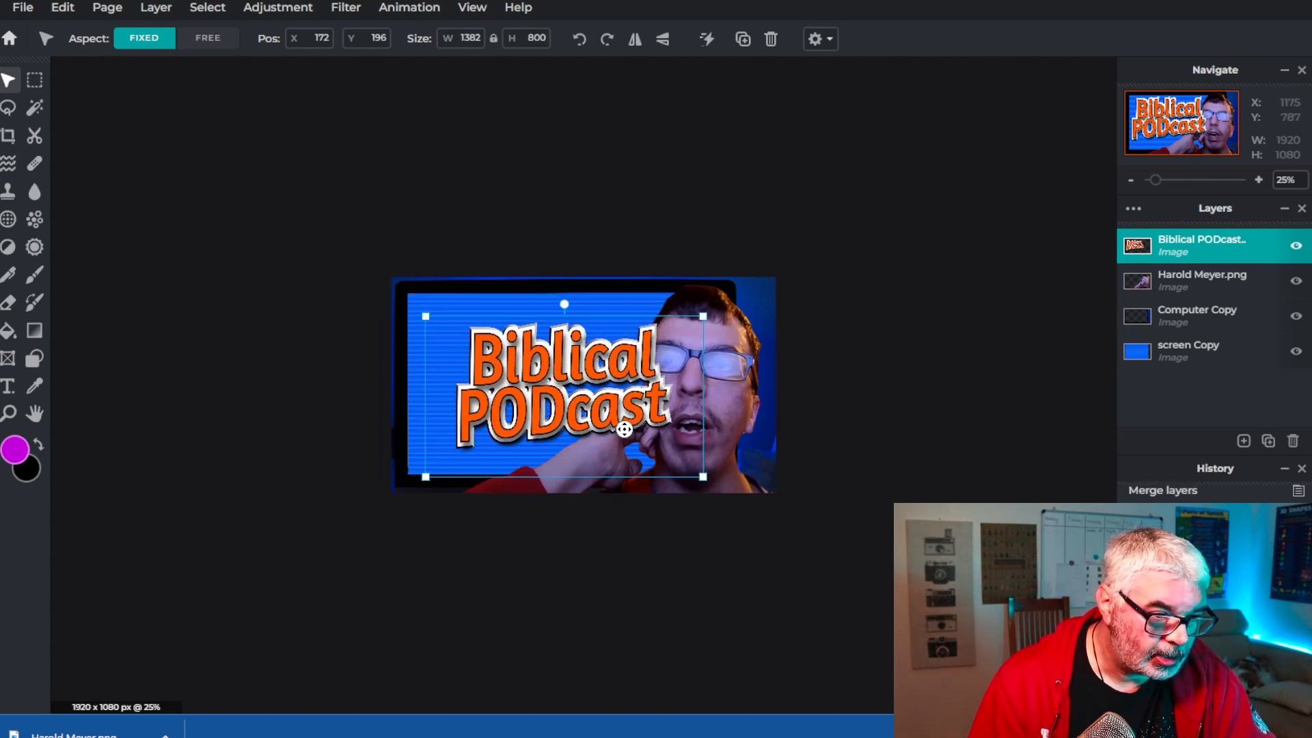
left_click_drag(581, 399, 542, 377)
Darken the screen Copy layer with Highlights and shadows, setting Shadows to -194
left_click(1193, 350)
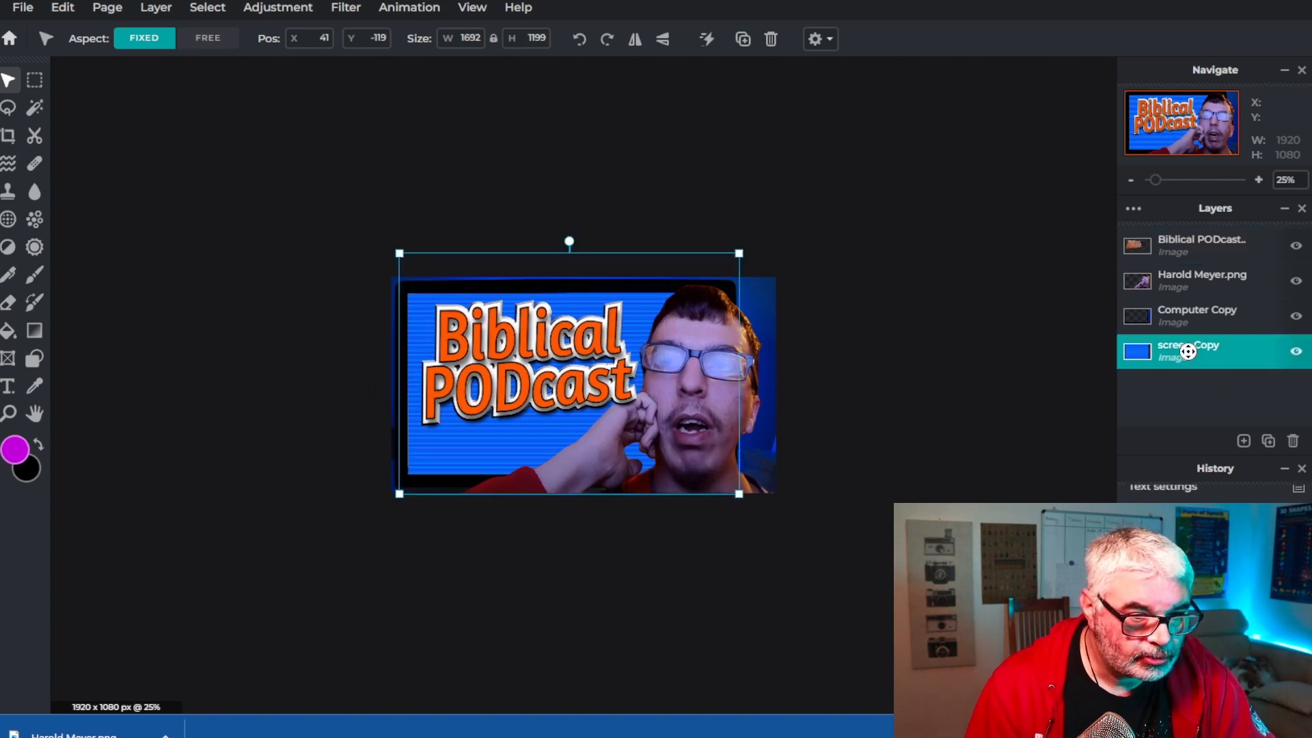
left_click(265, 10)
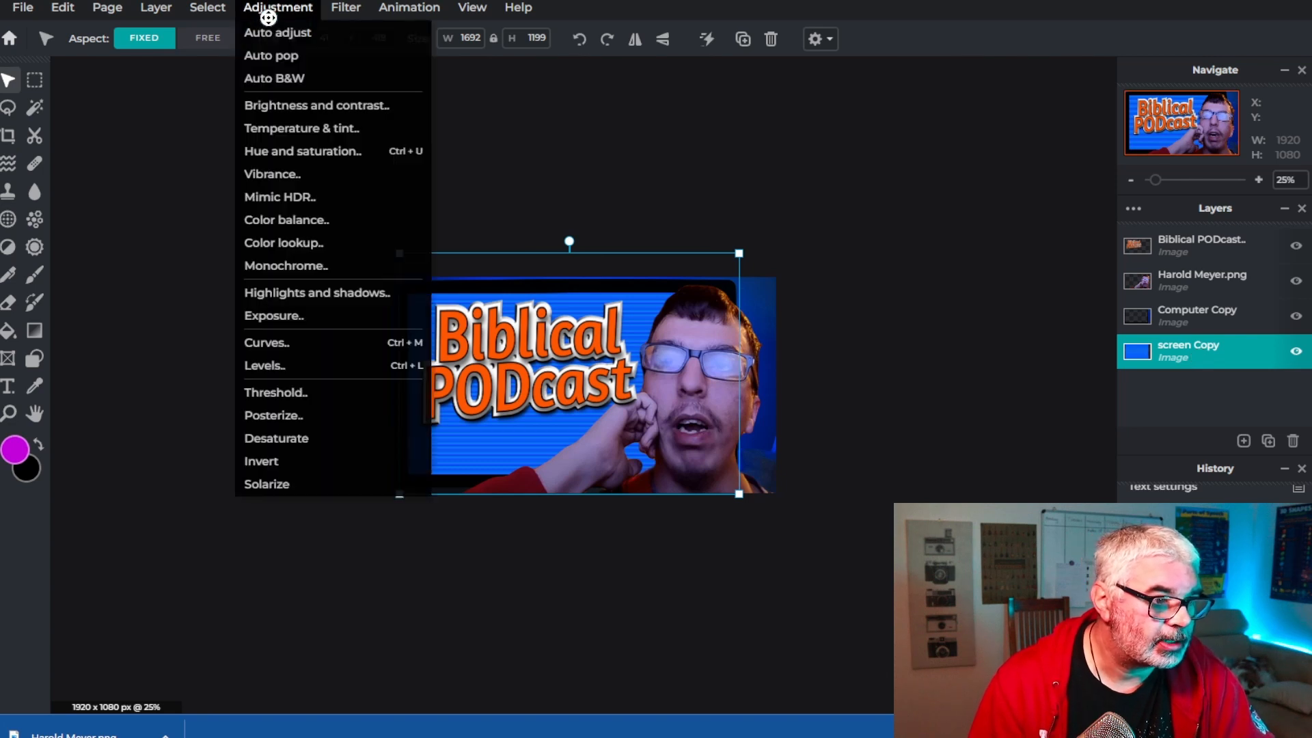
left_click(284, 293)
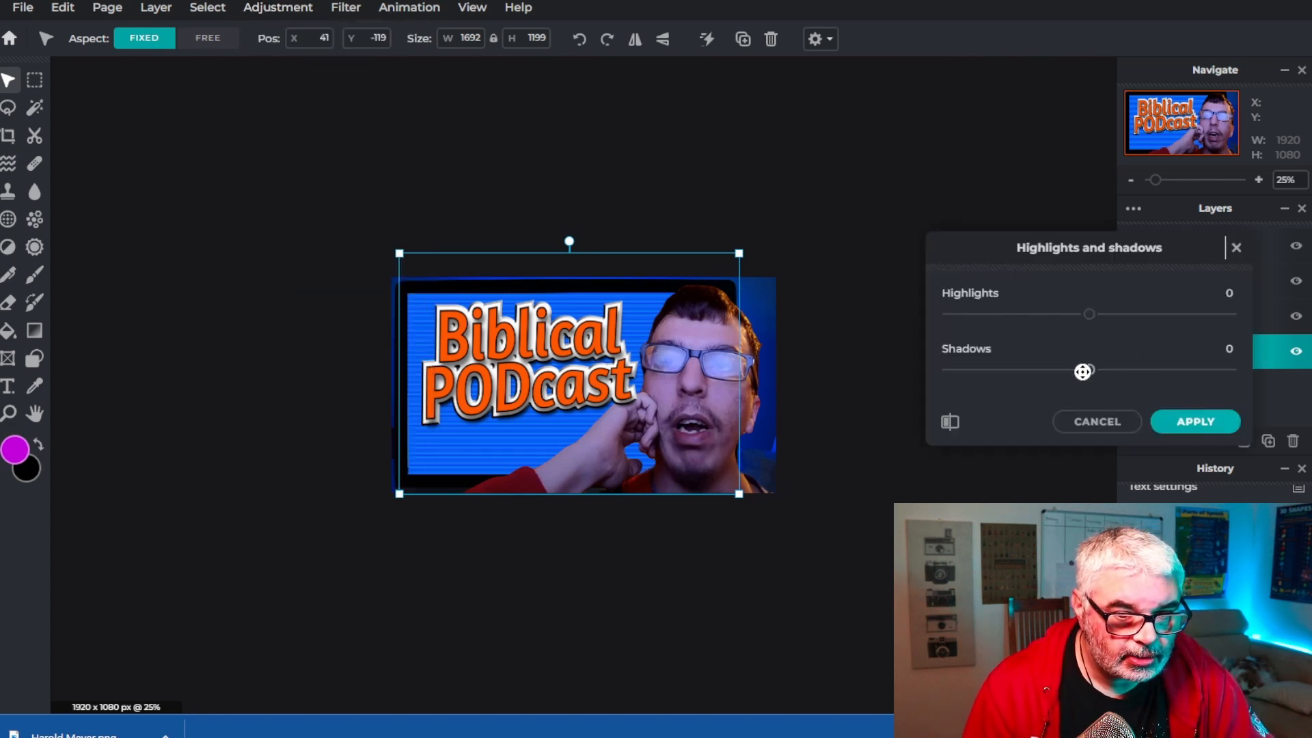
left_click_drag(1079, 372, 958, 375)
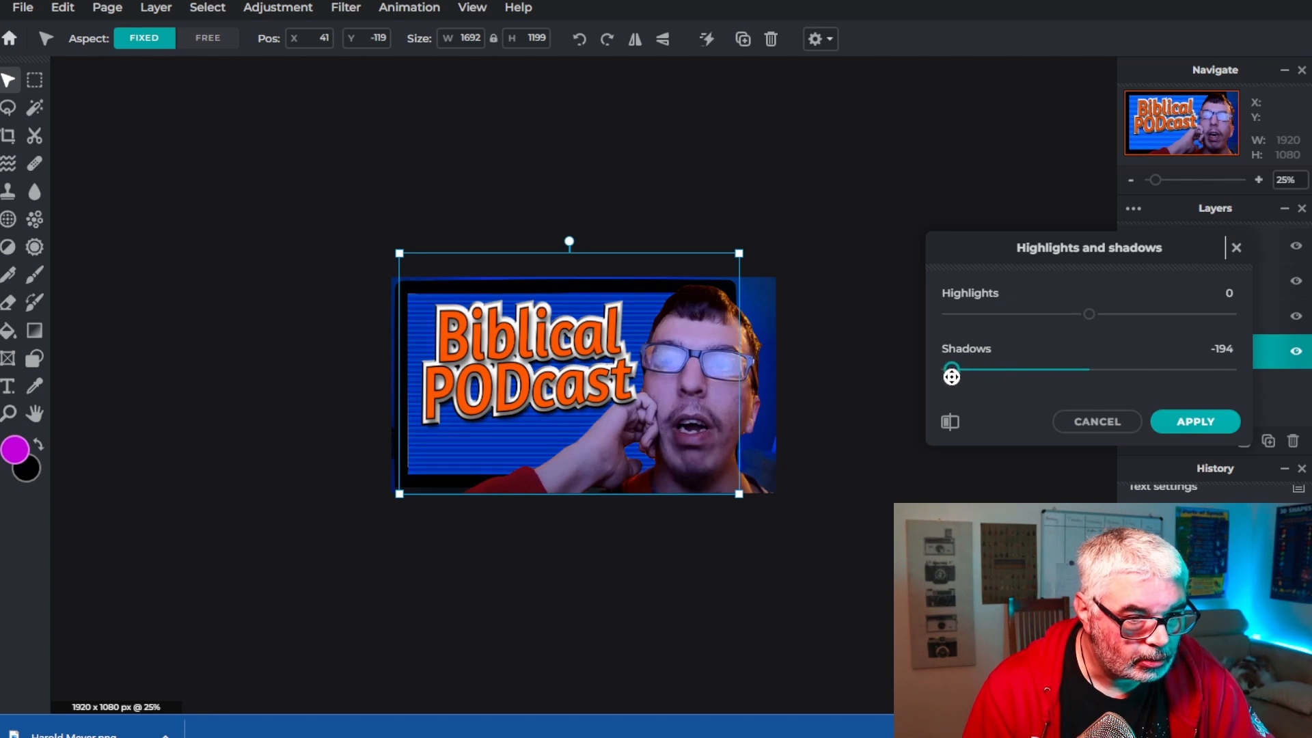
left_click(1194, 424)
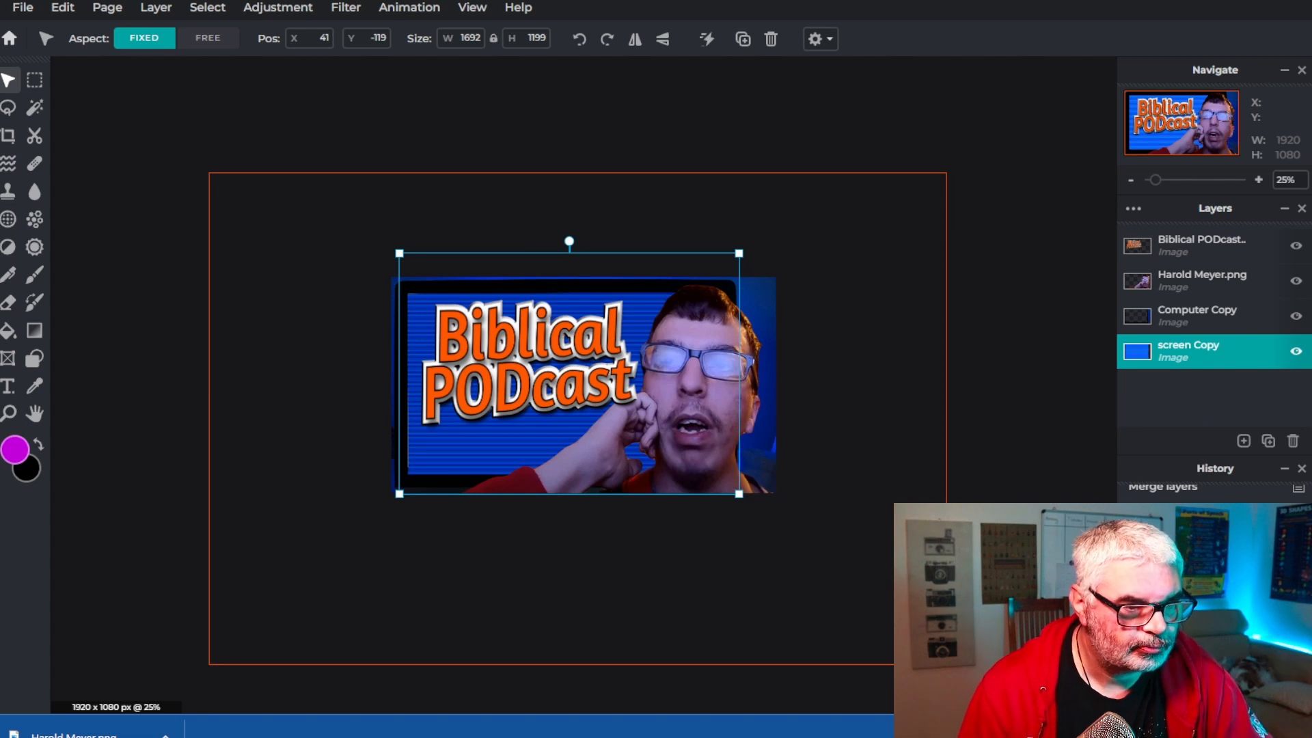
Enlarge the title slightly to about 1419 × 821 px and nudge it into place
left_click(1148, 243)
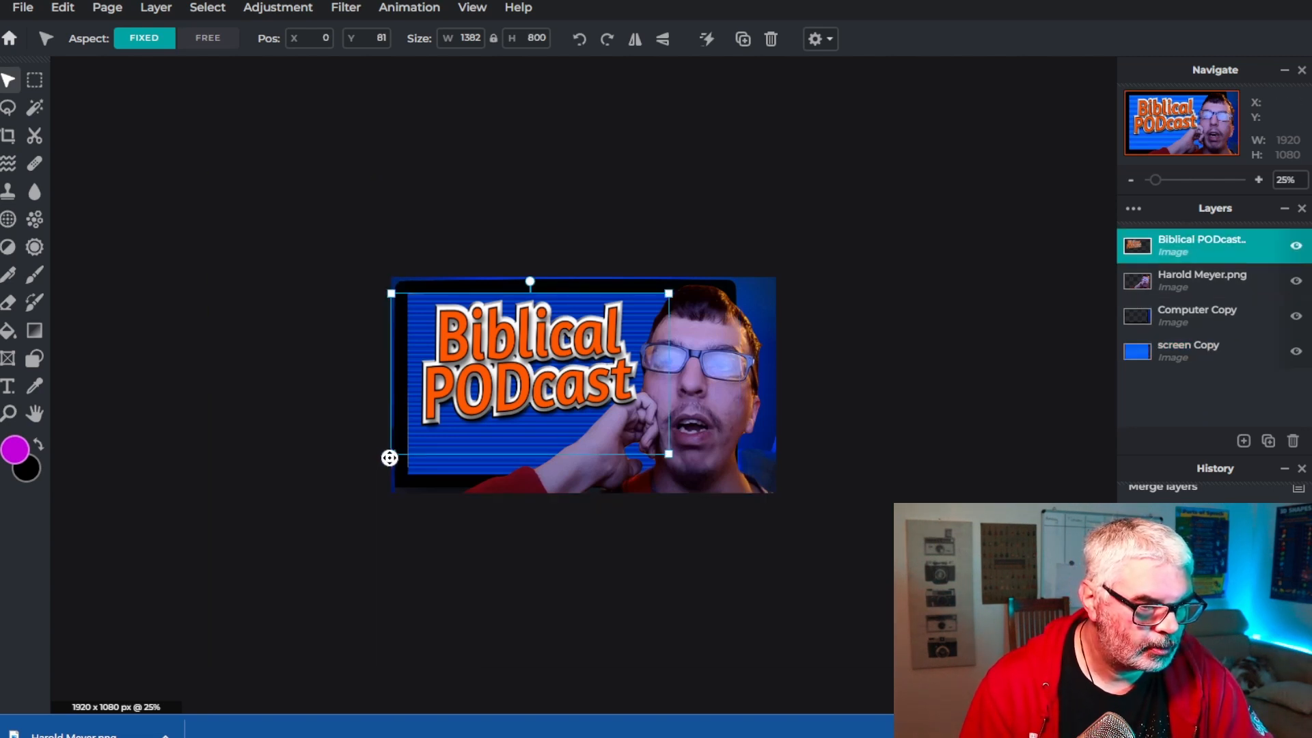
left_click_drag(389, 458, 381, 458)
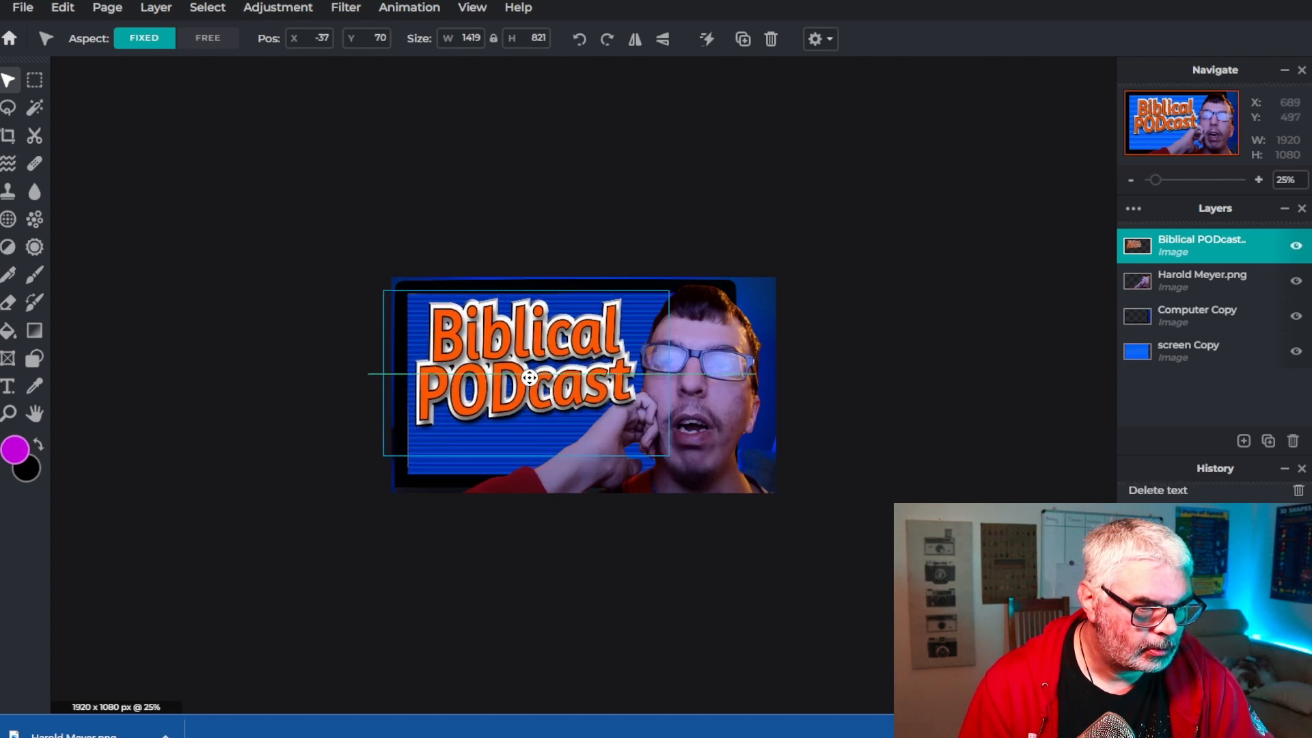
left_click_drag(530, 378, 531, 385)
Move the title layer beneath the host photo layer, lock the photo layer, and reselect the title
left_click_drag(1204, 244, 1199, 264)
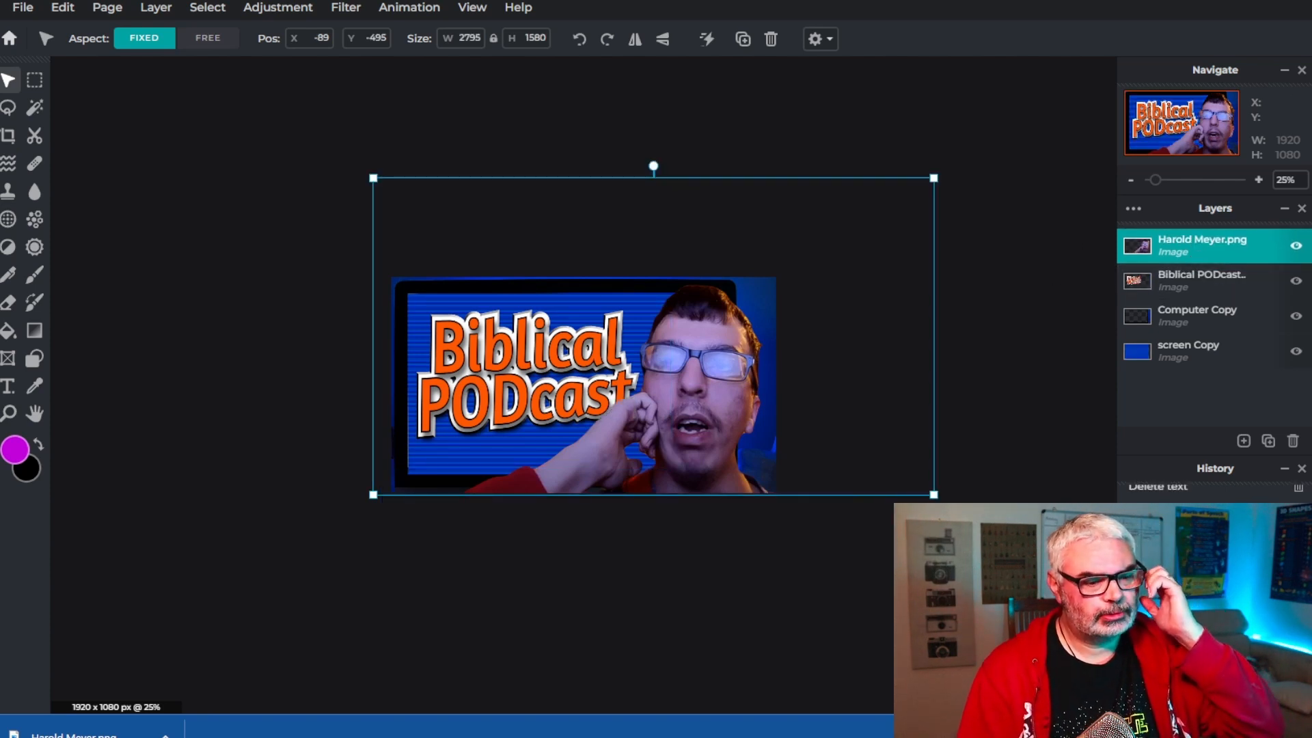
left_click(1224, 249)
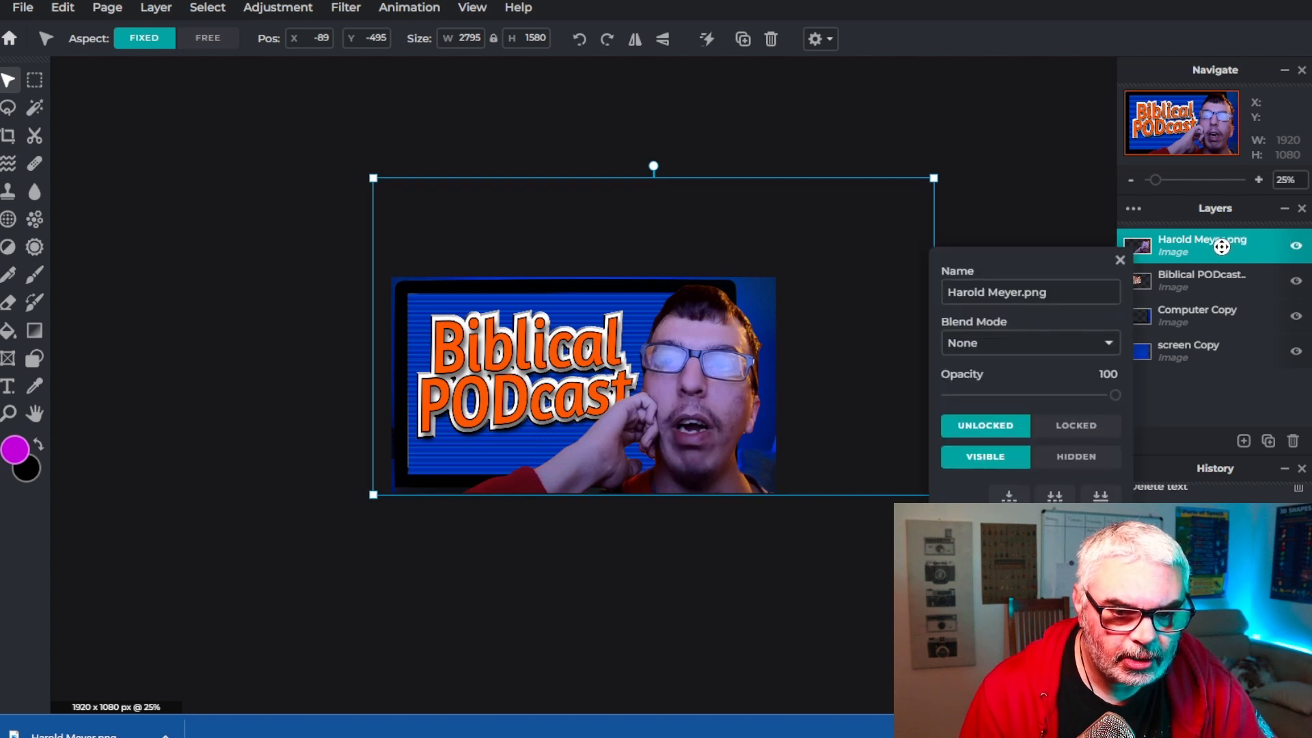
left_click(1075, 427)
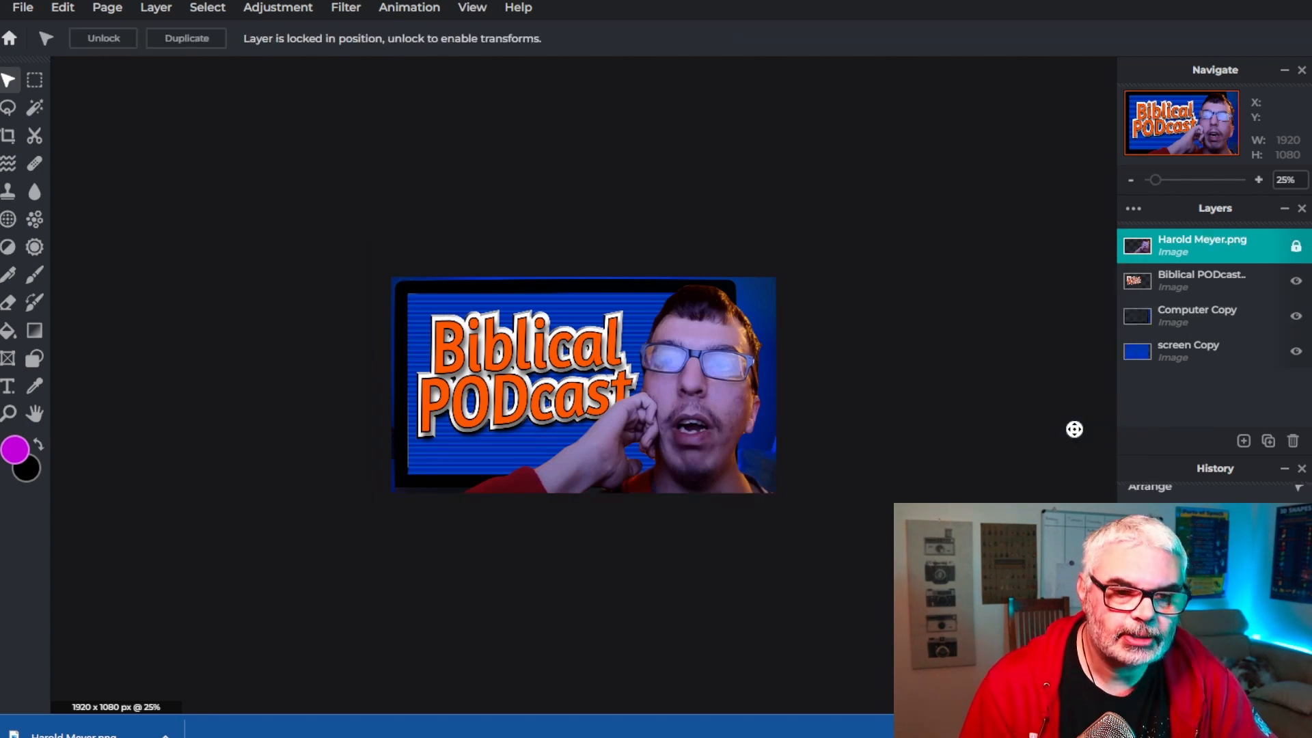
left_click(1196, 281)
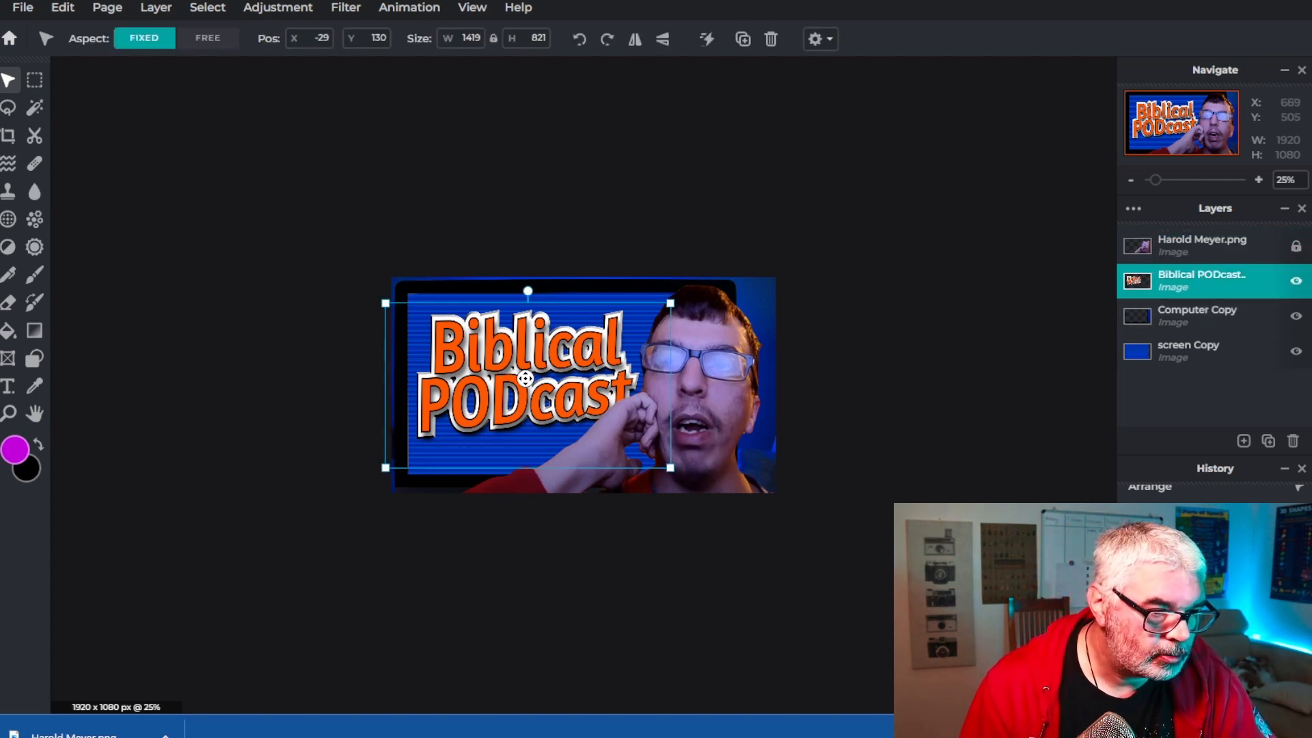
Shrink the title to about 1358 × 786 px and move it into place over the screen
mouse_move(525, 378)
left_mouse_down()
mouse_move(622, 406)
mouse_move(525, 364)
left_mouse_up()
left_click_drag(669, 287, 658, 292)
left_click_drag(538, 394, 537, 386)
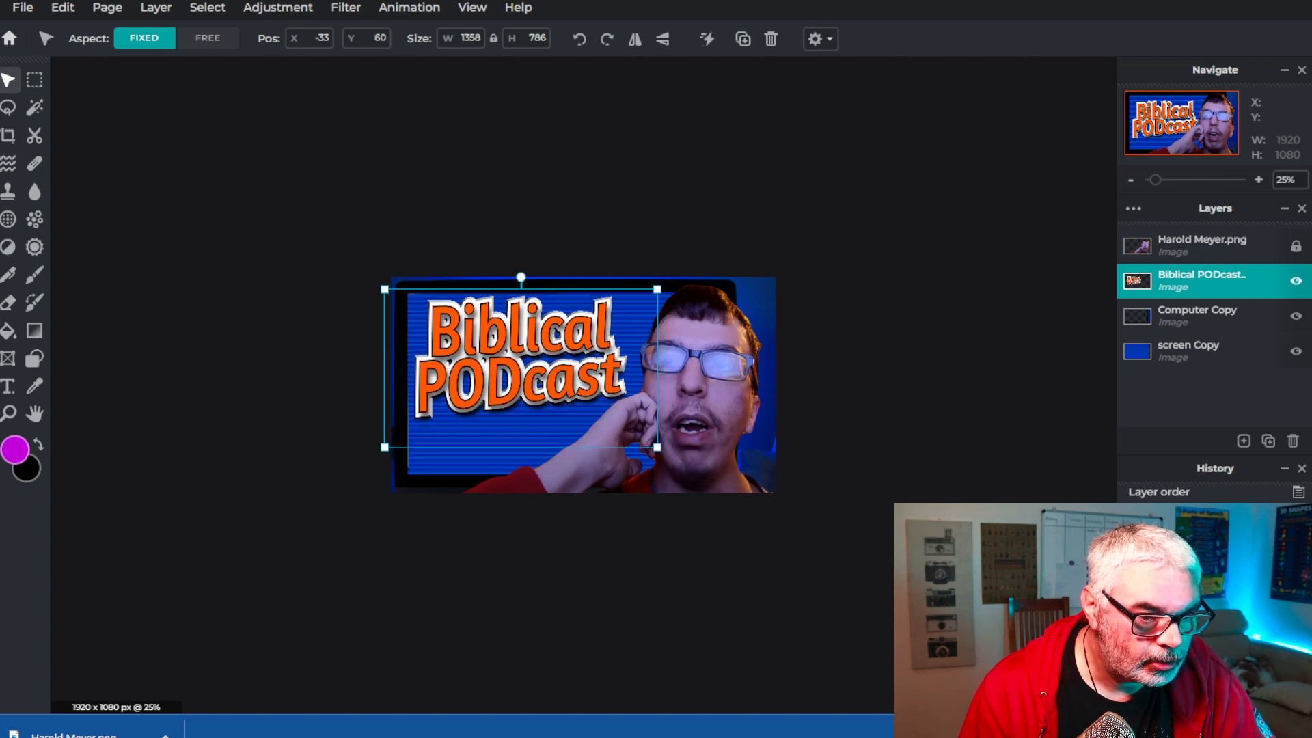
Brighten the host photo layer with Brightness and contrast, setting Brightness to 40 and Contrast to 7
left_click(1203, 243)
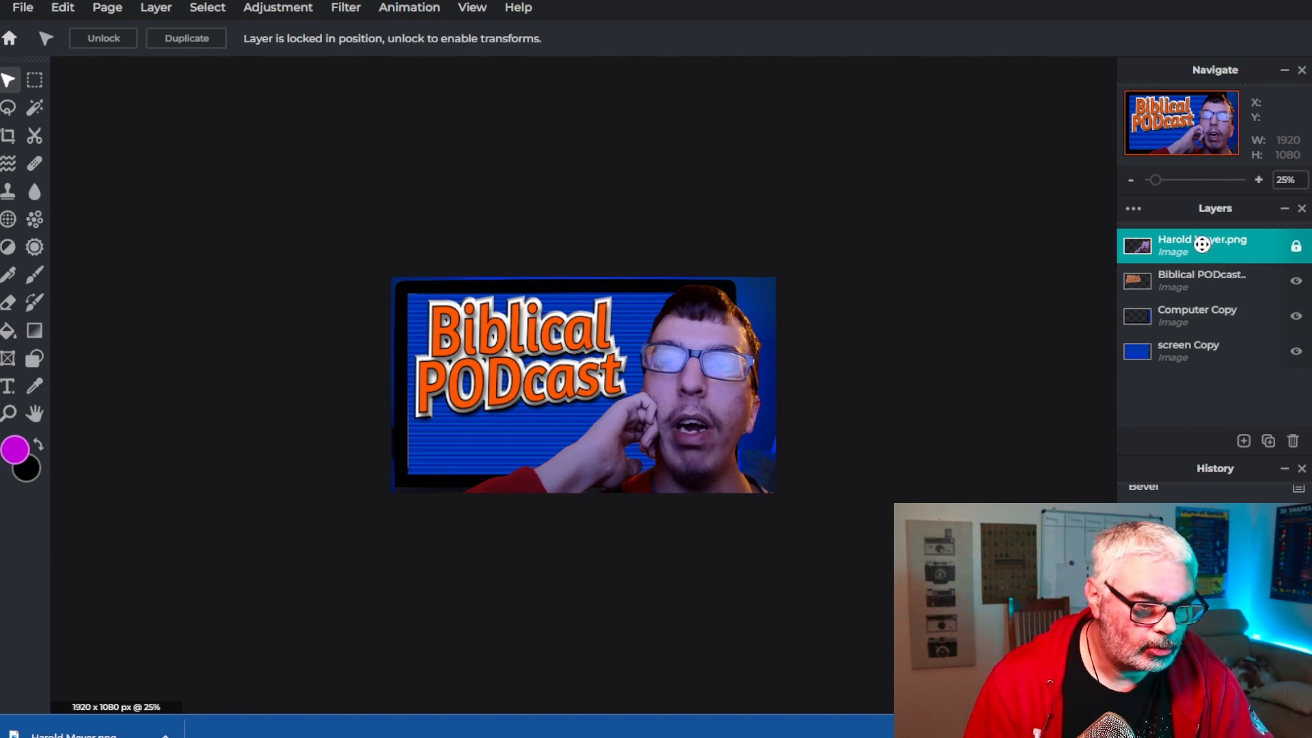
left_click(264, 10)
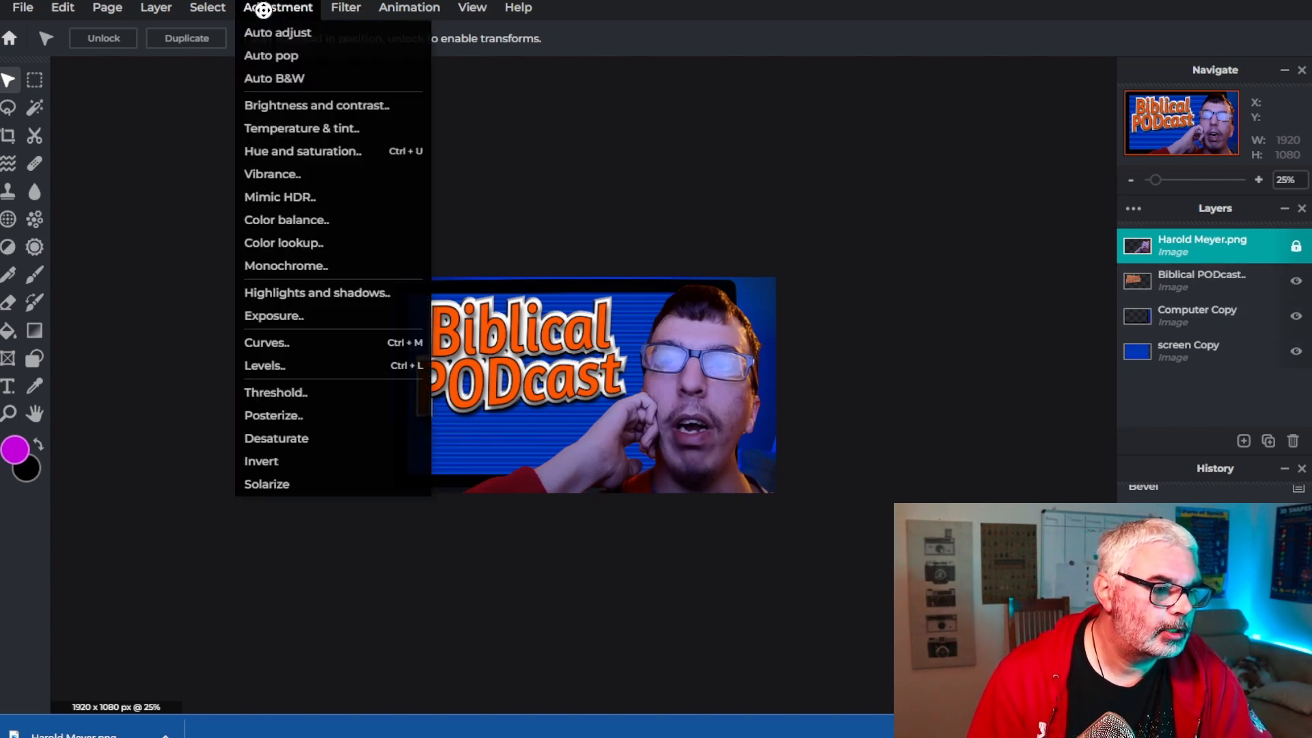
left_click(296, 106)
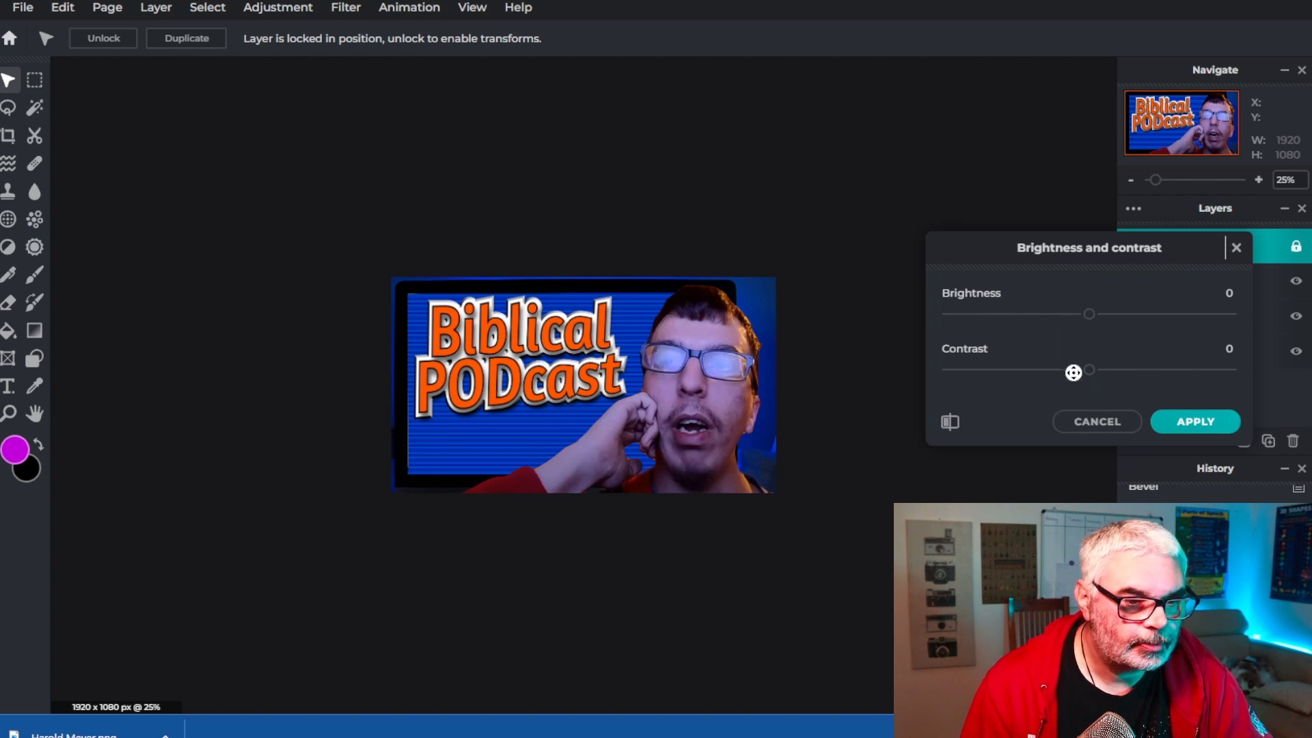
mouse_move(1090, 370)
left_mouse_down()
mouse_move(1116, 371)
mouse_move(1096, 371)
left_mouse_up()
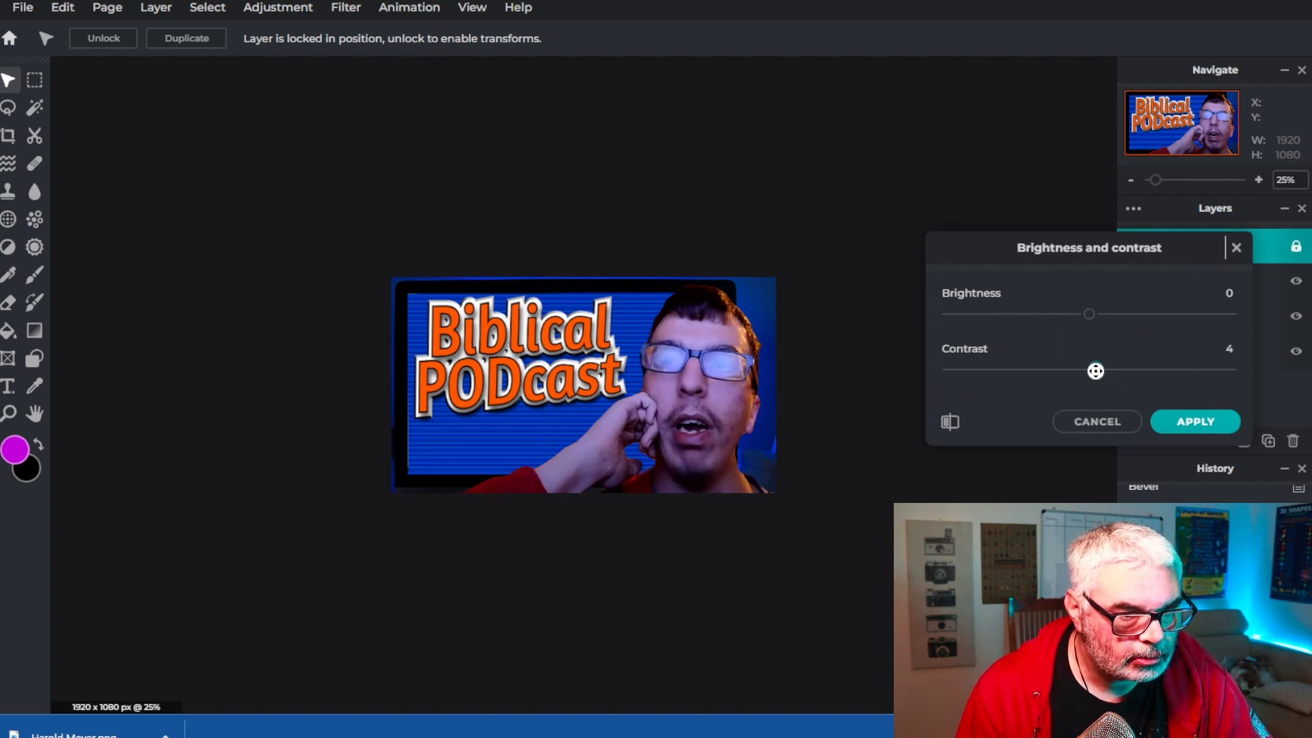
left_click_drag(1089, 318, 1147, 315)
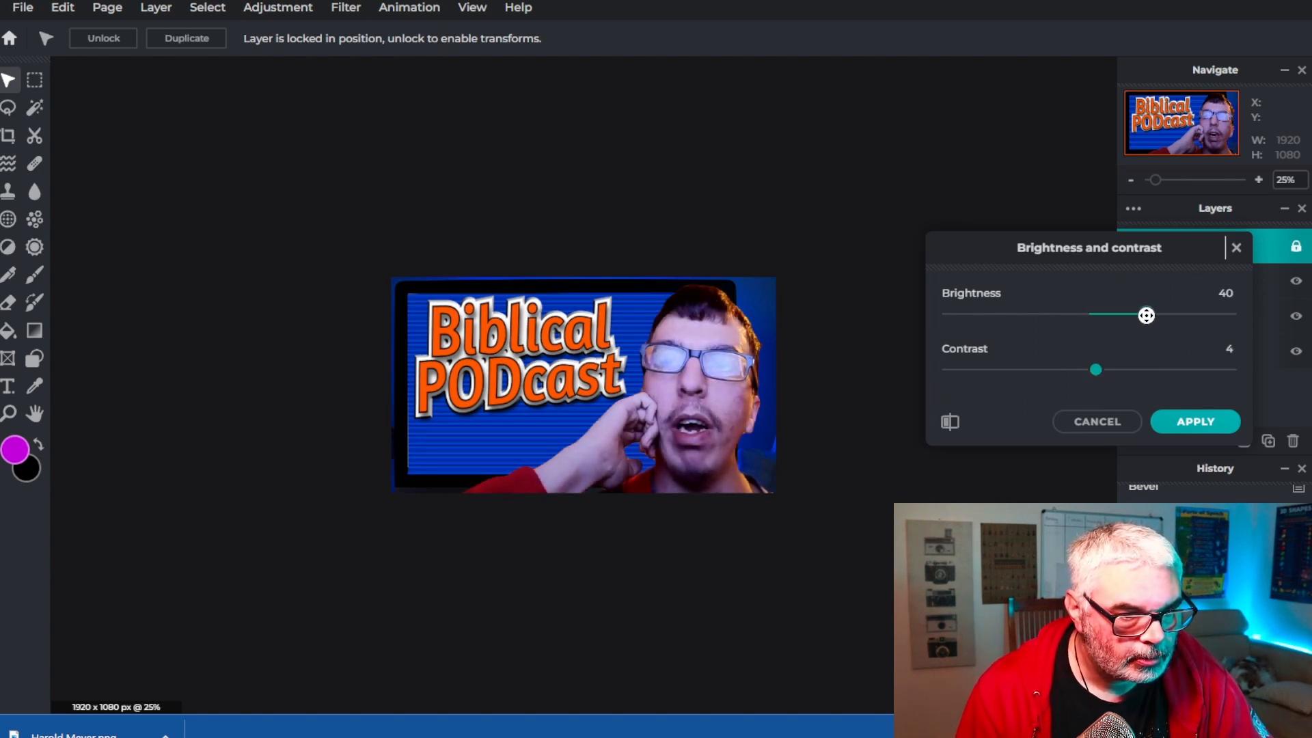
left_click_drag(1100, 374, 1108, 375)
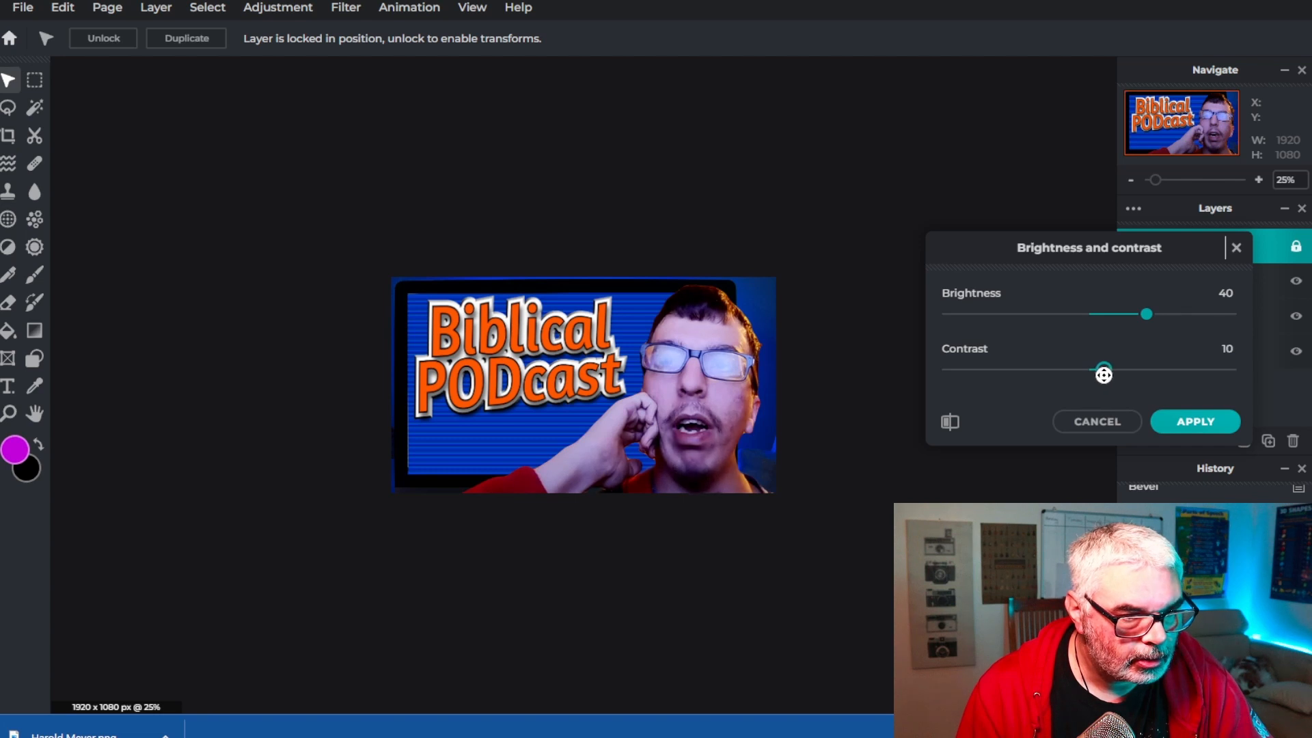
left_click(1183, 421)
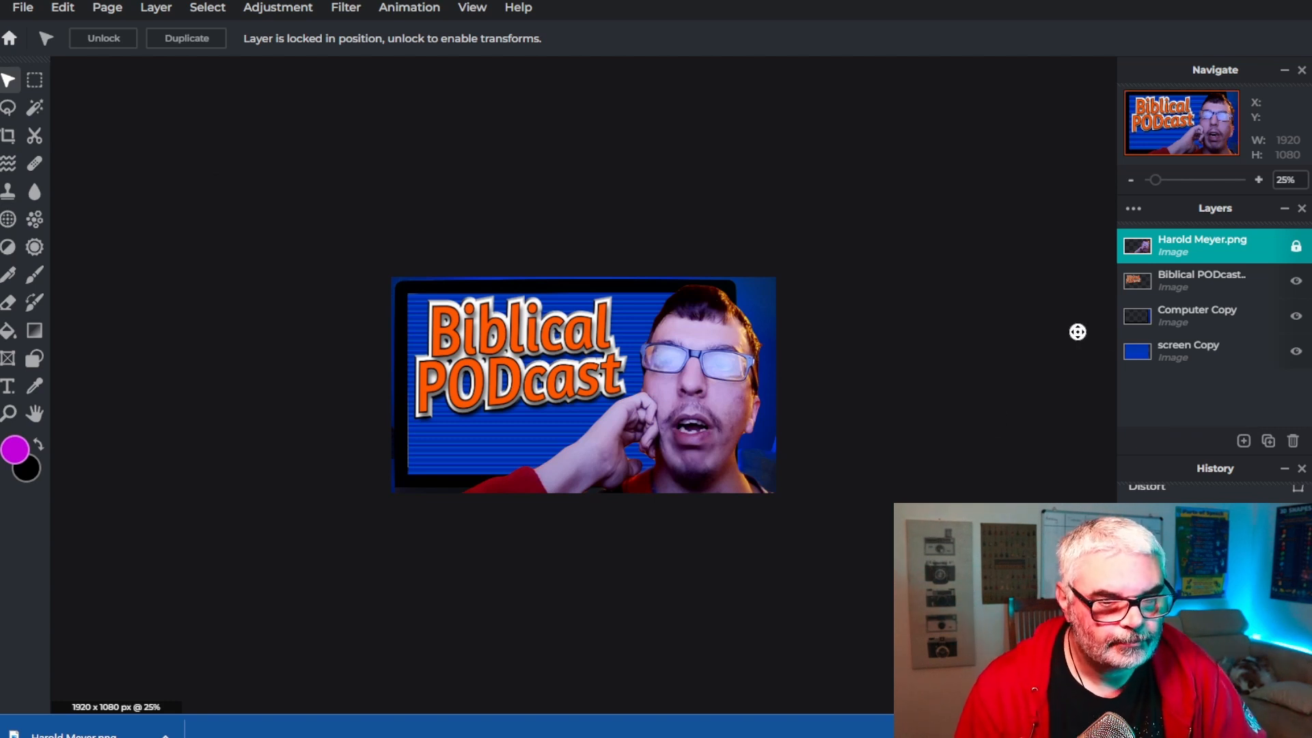
Darken the Computer Copy layer with Highlights and shadows, setting Shadows to -67
left_click(1189, 320)
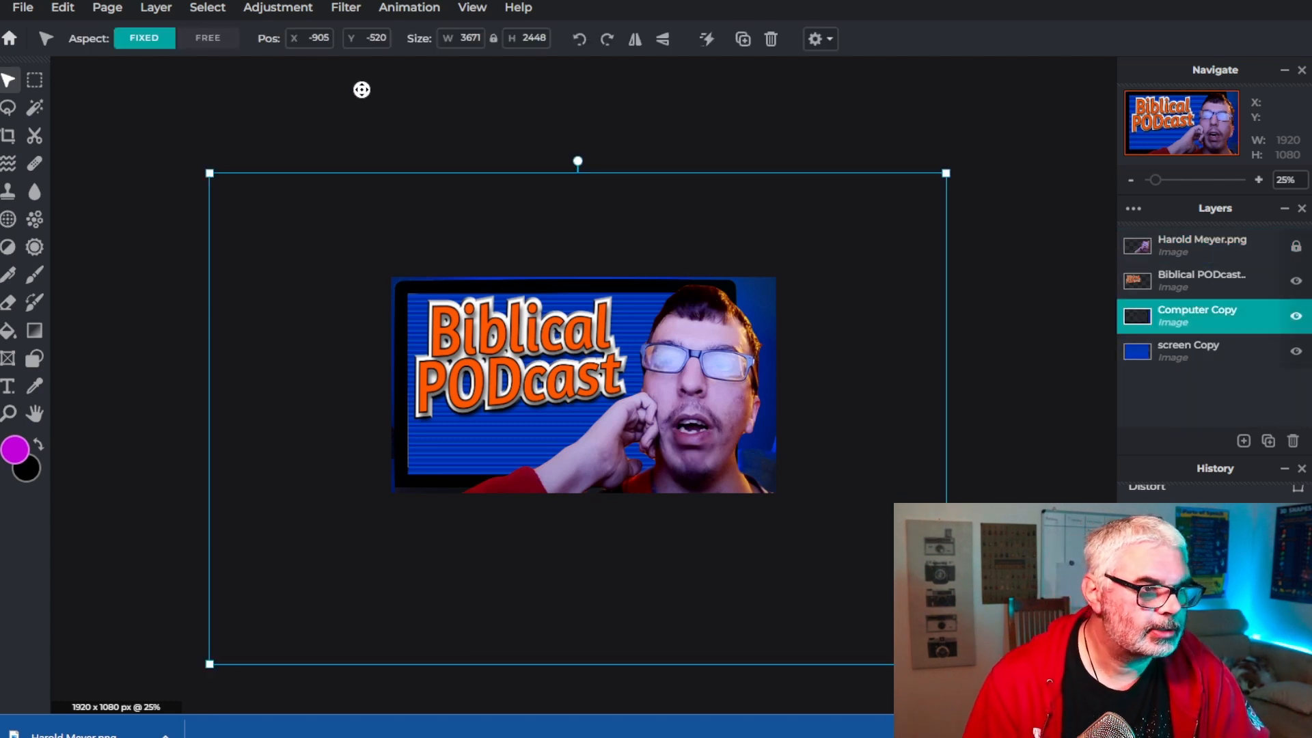
left_click(344, 8)
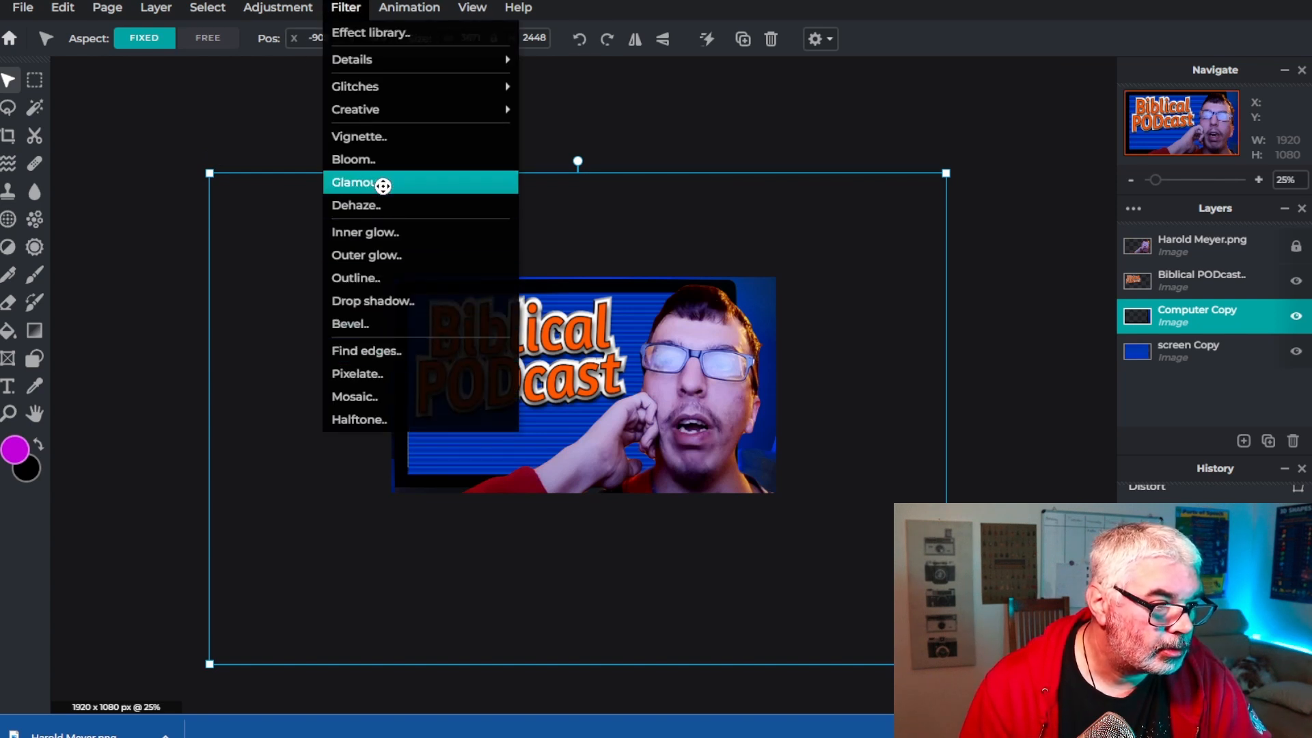
mouse_move(292, 7)
left_click(296, 299)
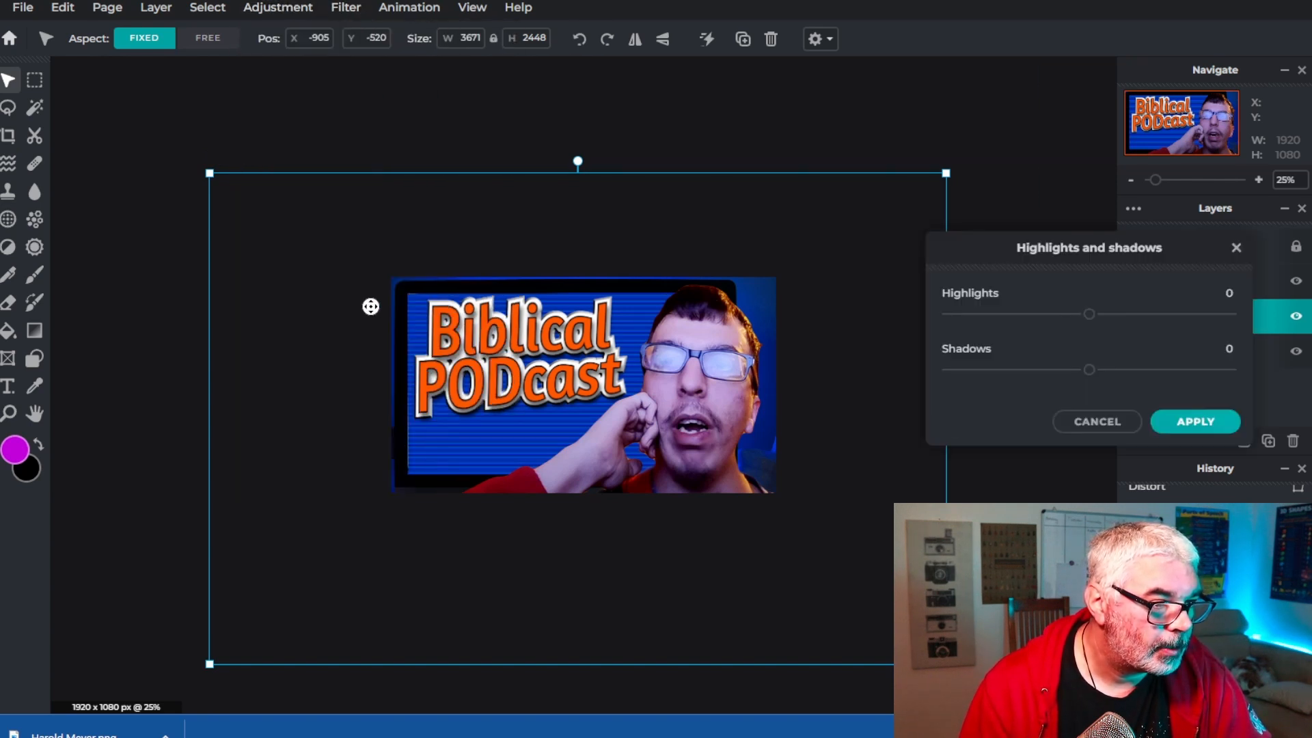
left_click_drag(1085, 374, 1039, 374)
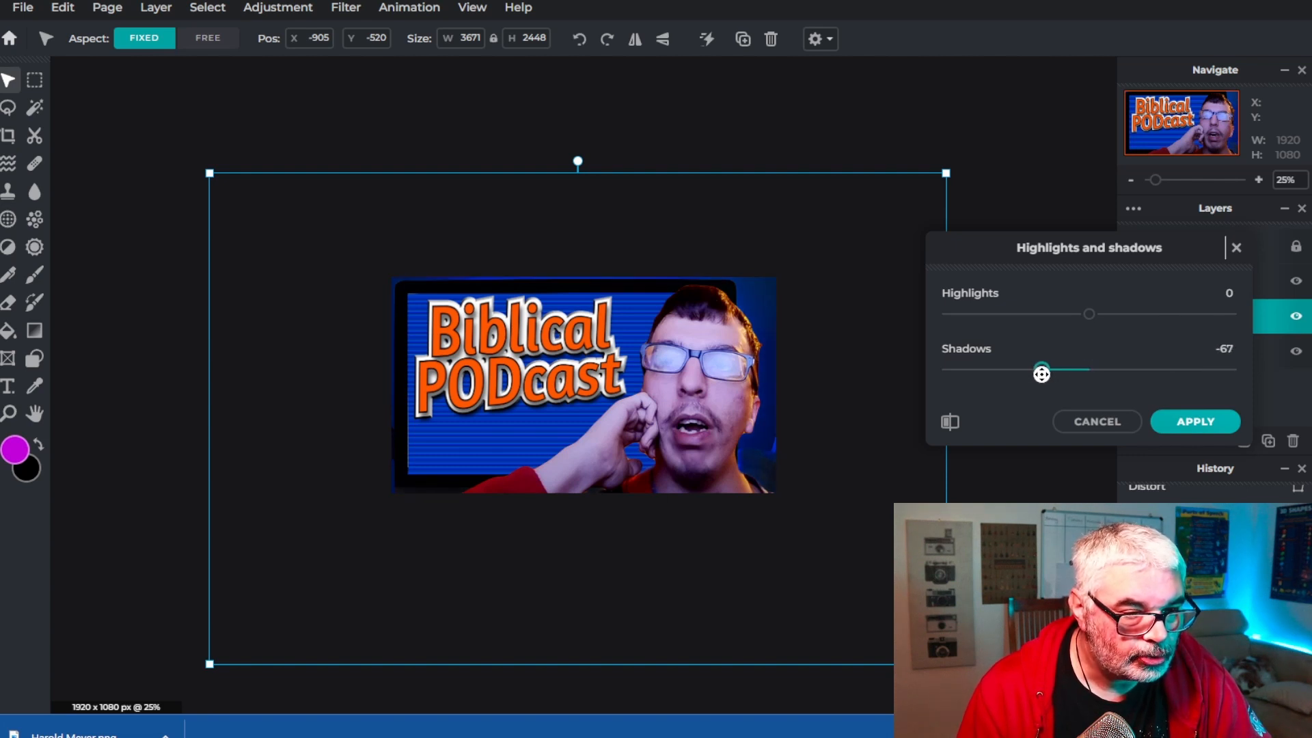
left_click(1200, 422)
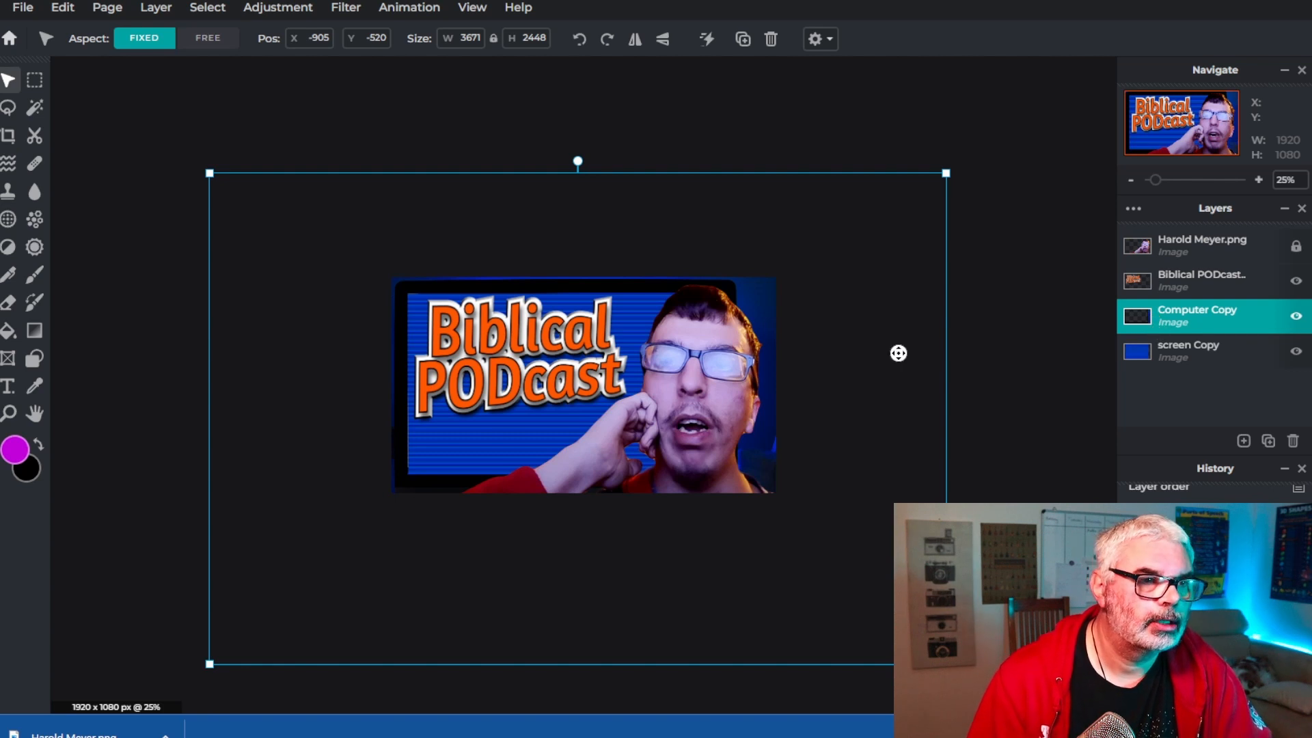
Add a Vignette filter with amount 80 to the Computer Copy layer
left_click(355, 7)
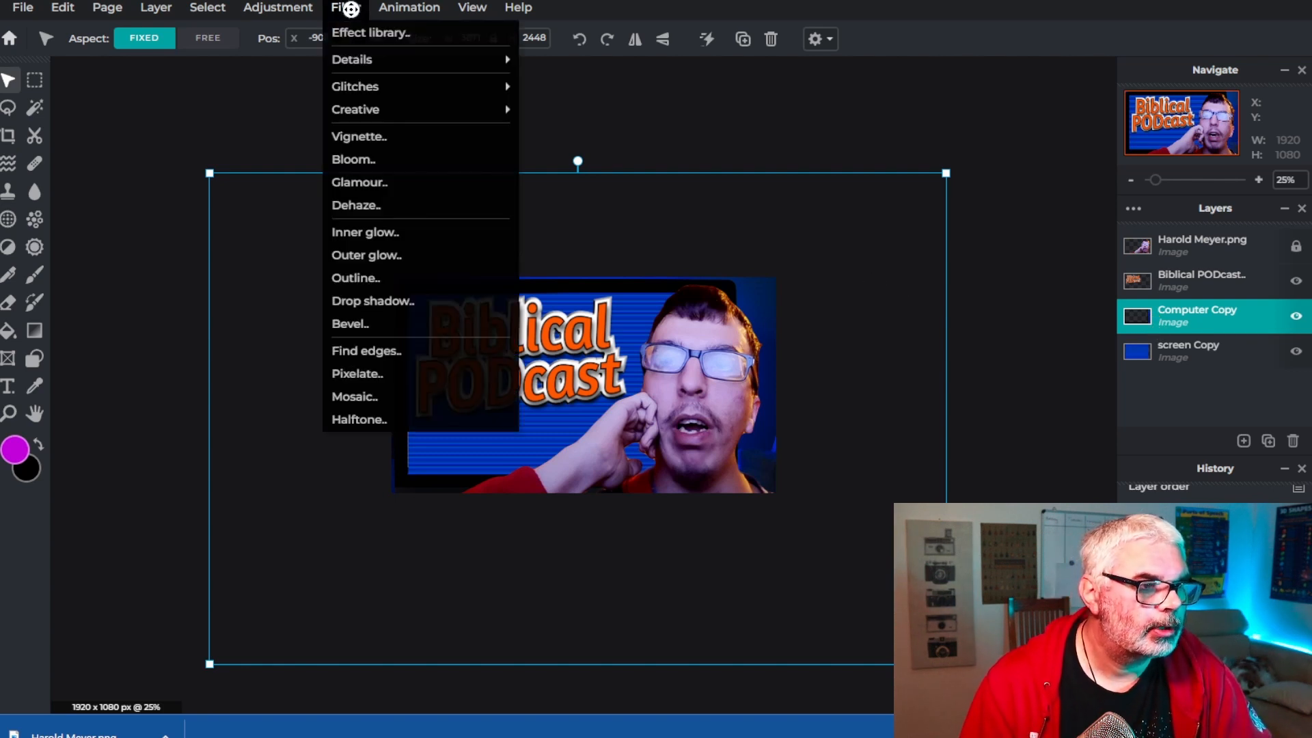
left_click(365, 141)
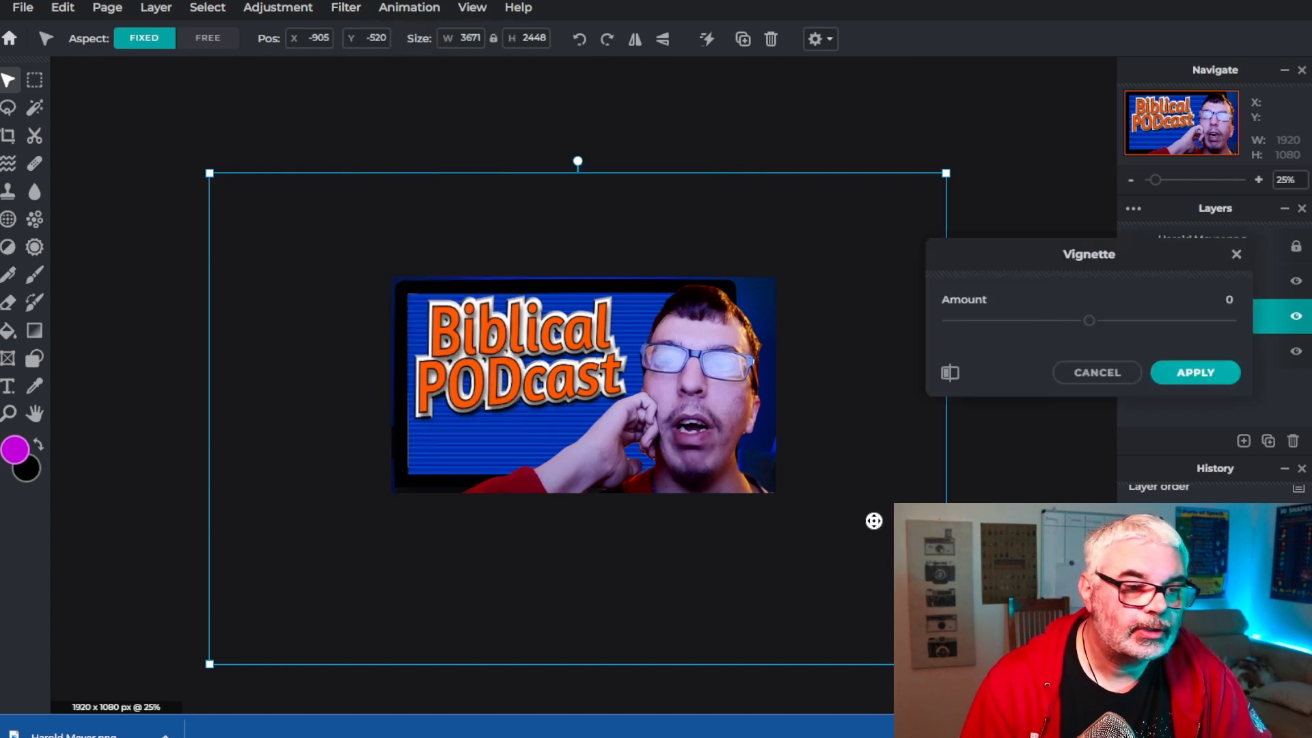
left_click_drag(1093, 327, 1202, 320)
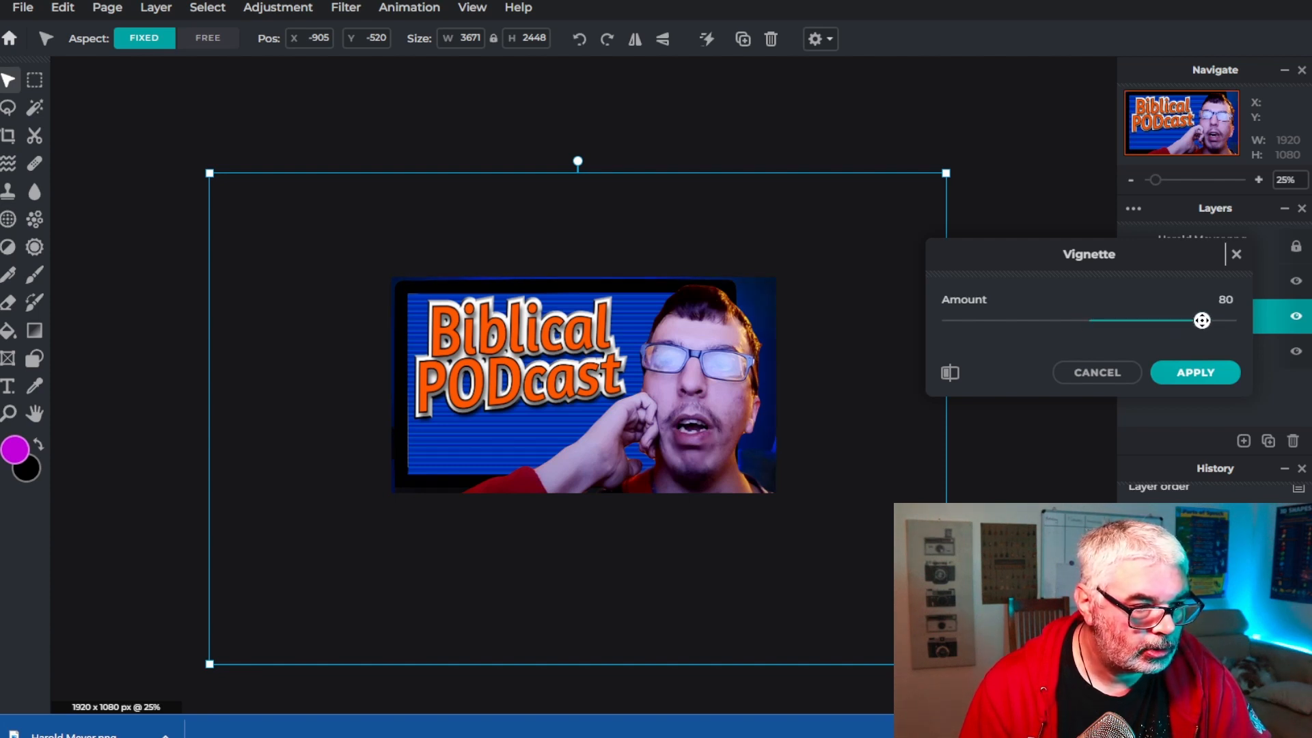
left_click(1201, 374)
Apply a Gaussian blur with amount 7 to the screen Copy layer
scroll(635, 522, "down", 1)
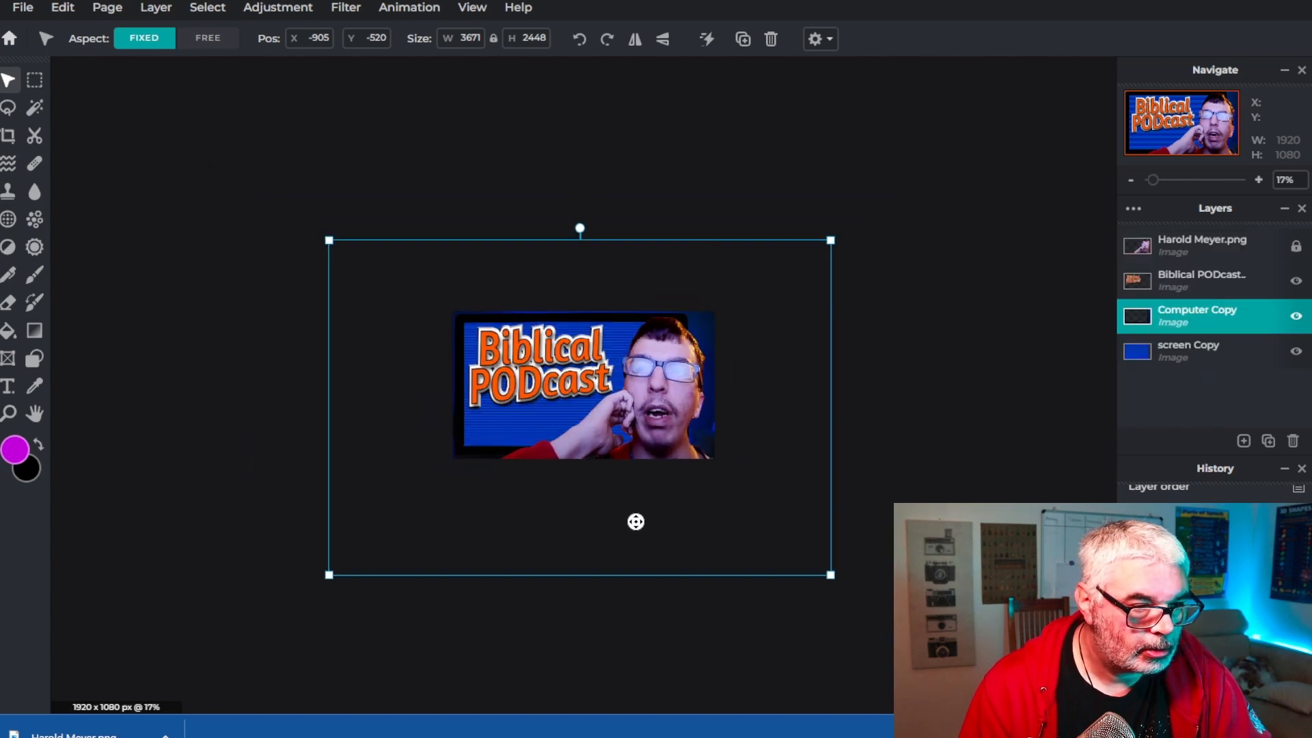
scroll(449, 434, "up", 2)
scroll(449, 434, "up", 5)
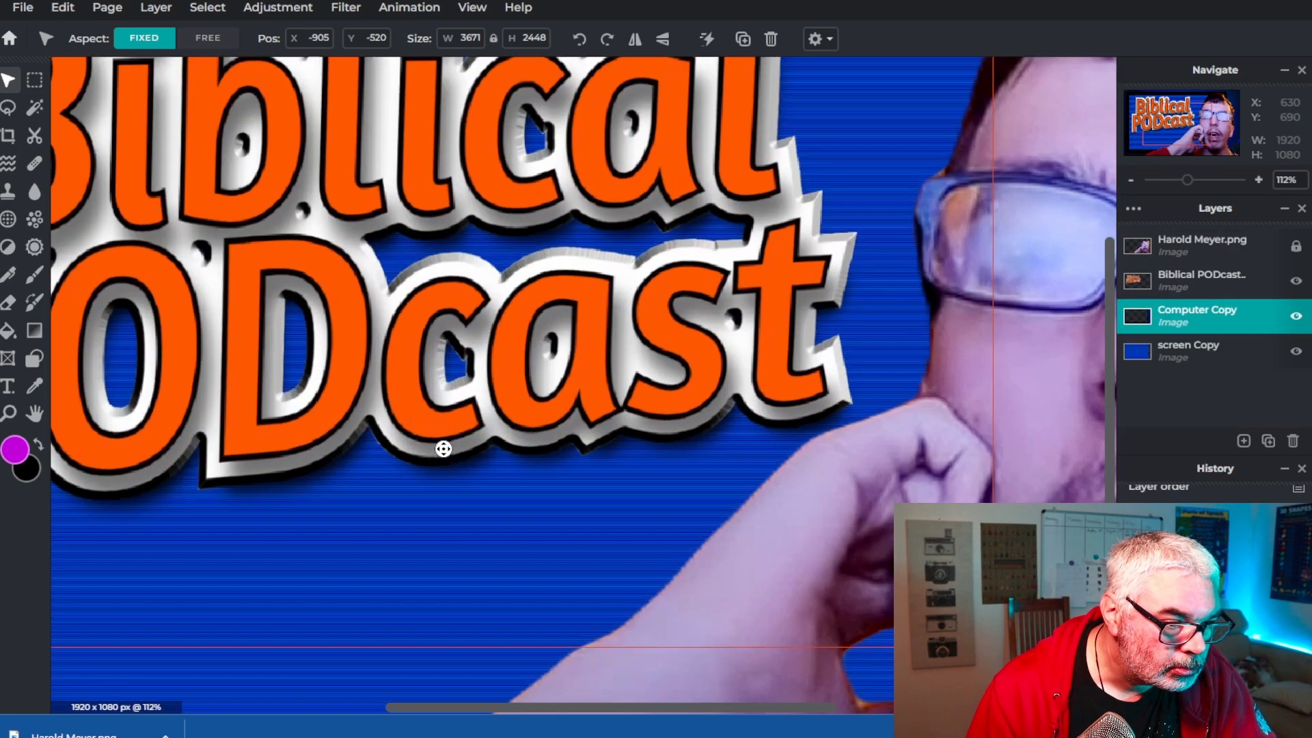
scroll(443, 449, "down", 2)
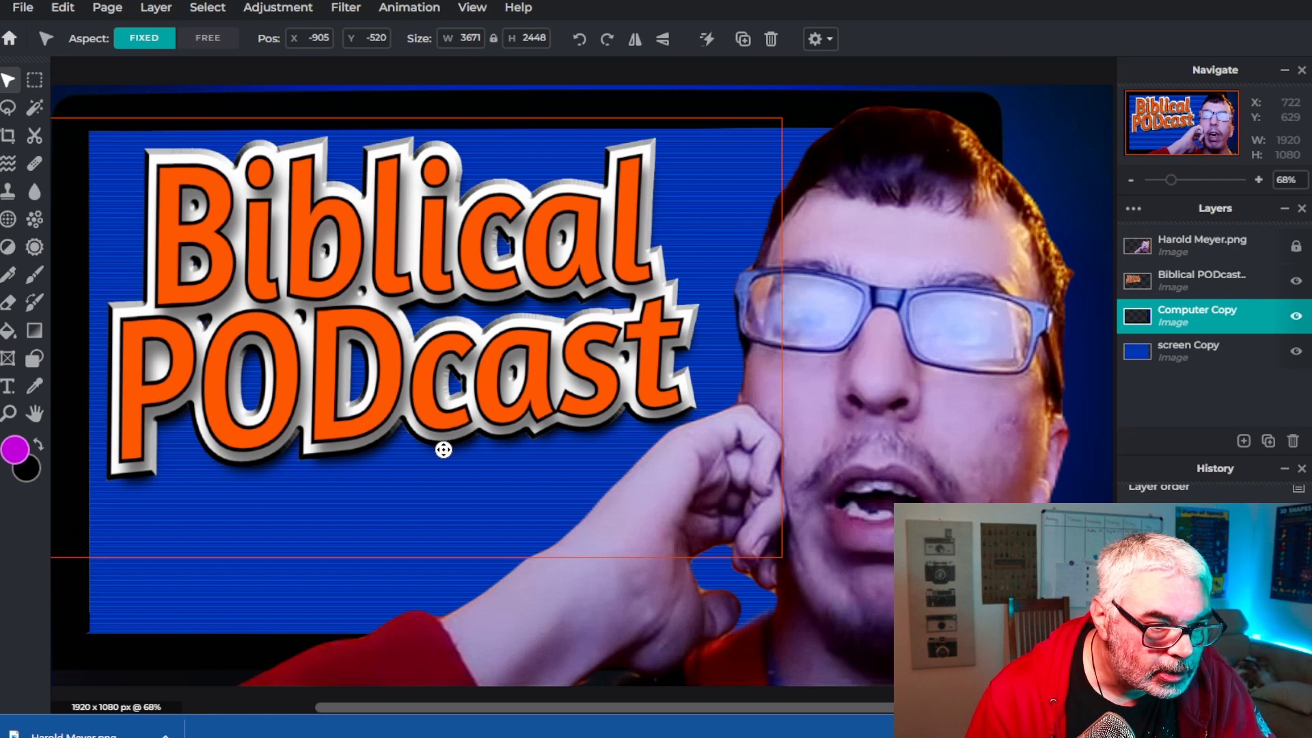
scroll(444, 449, "down", 2)
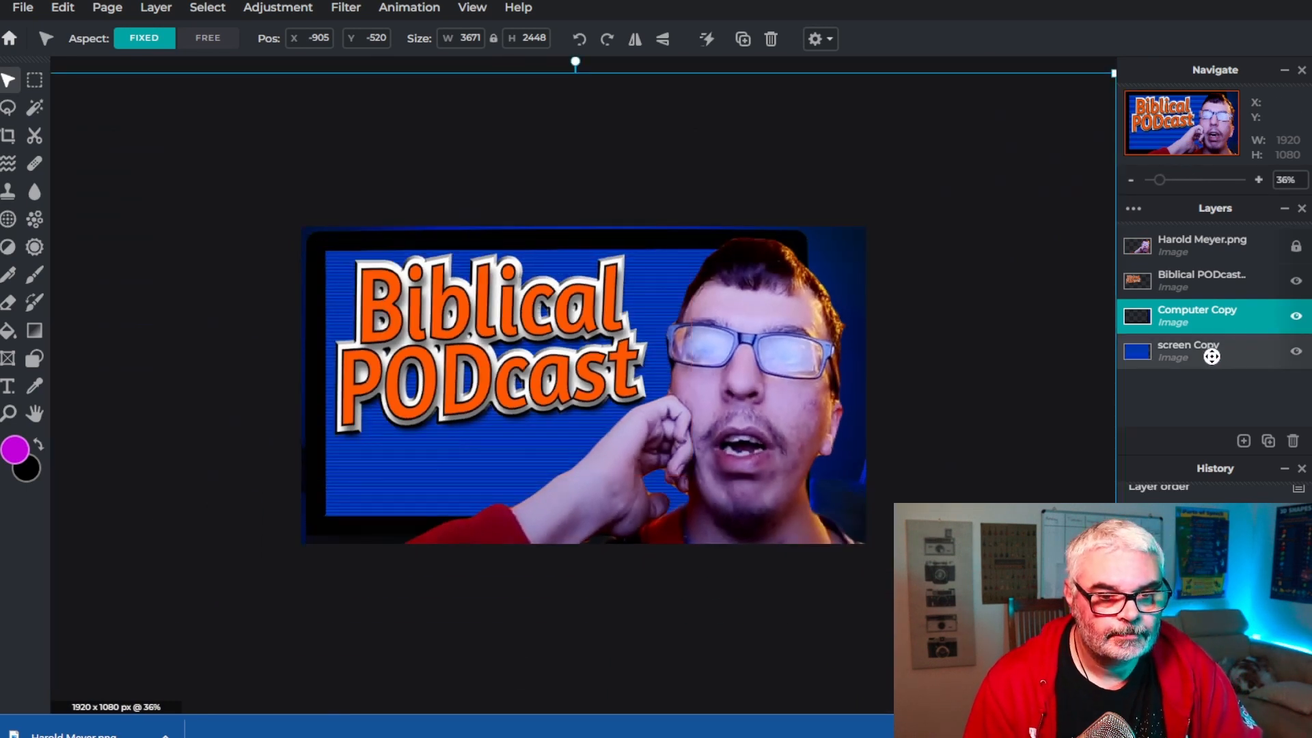
left_click(1212, 356)
left_click(340, 9)
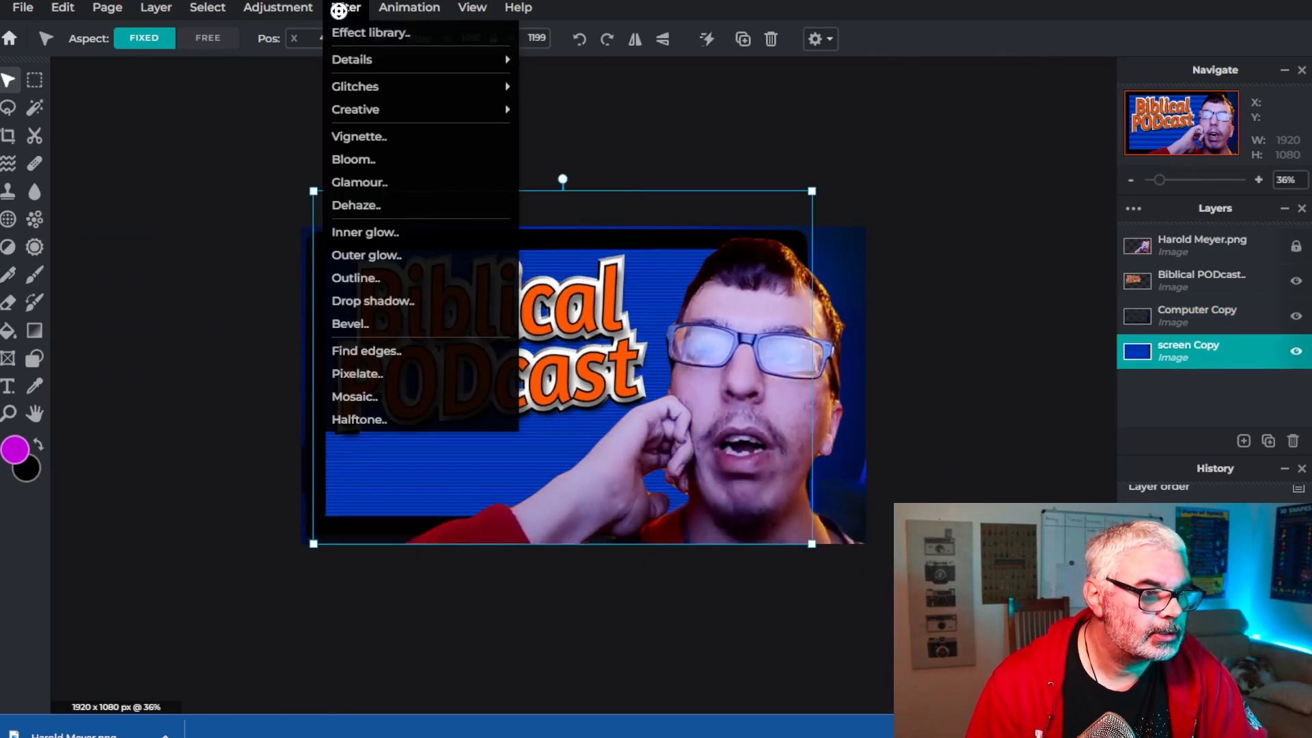
mouse_move(294, 9)
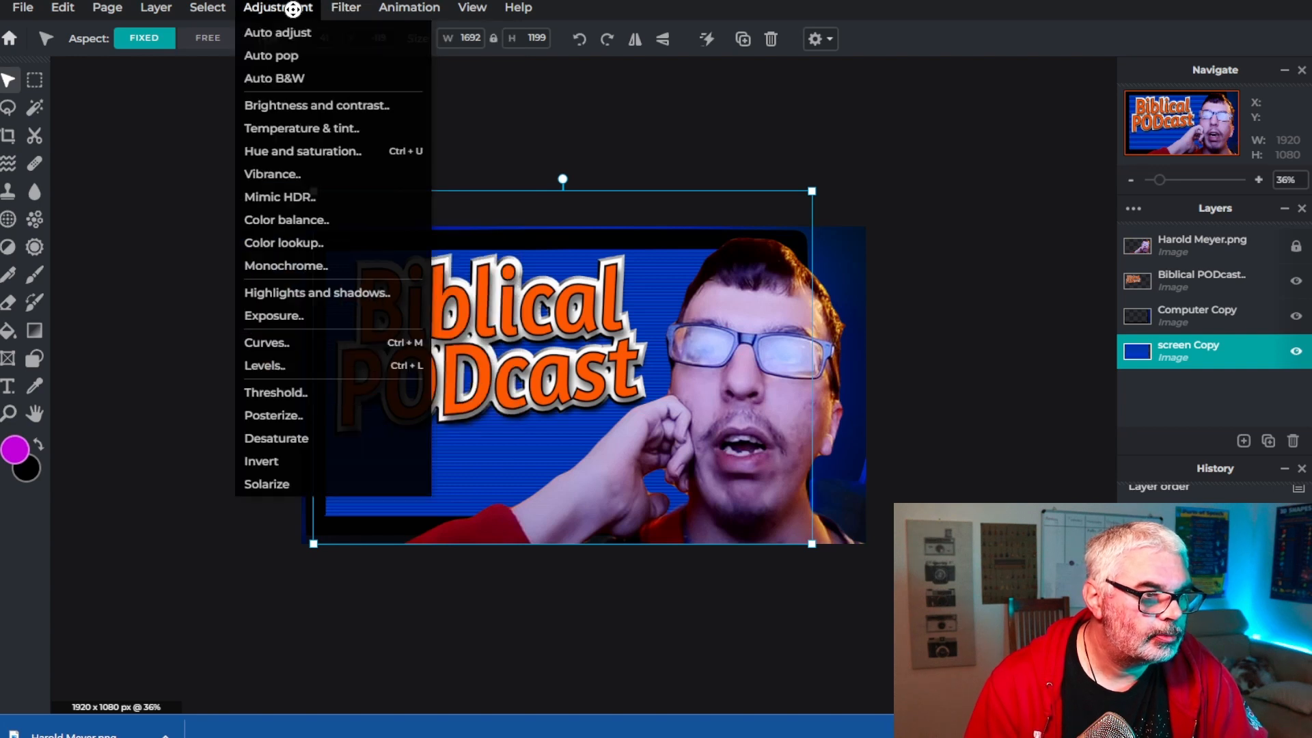
mouse_move(342, 8)
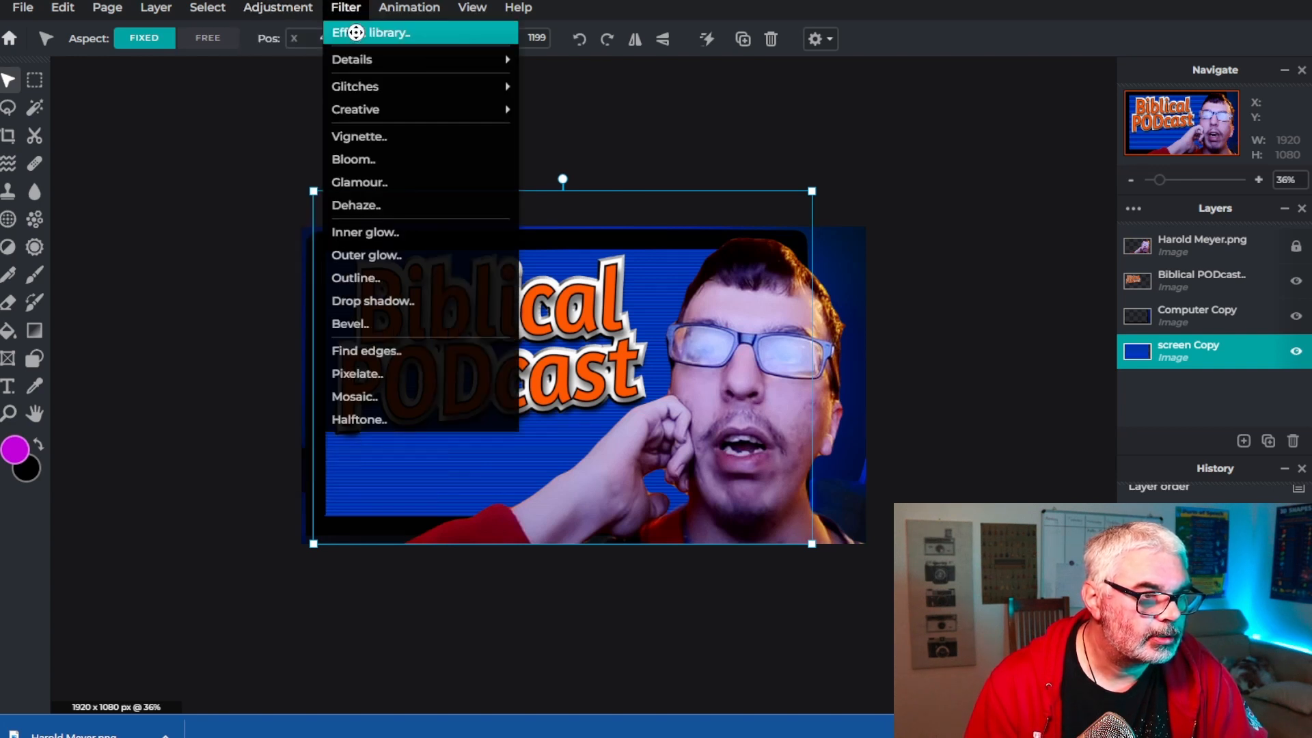
mouse_move(369, 60)
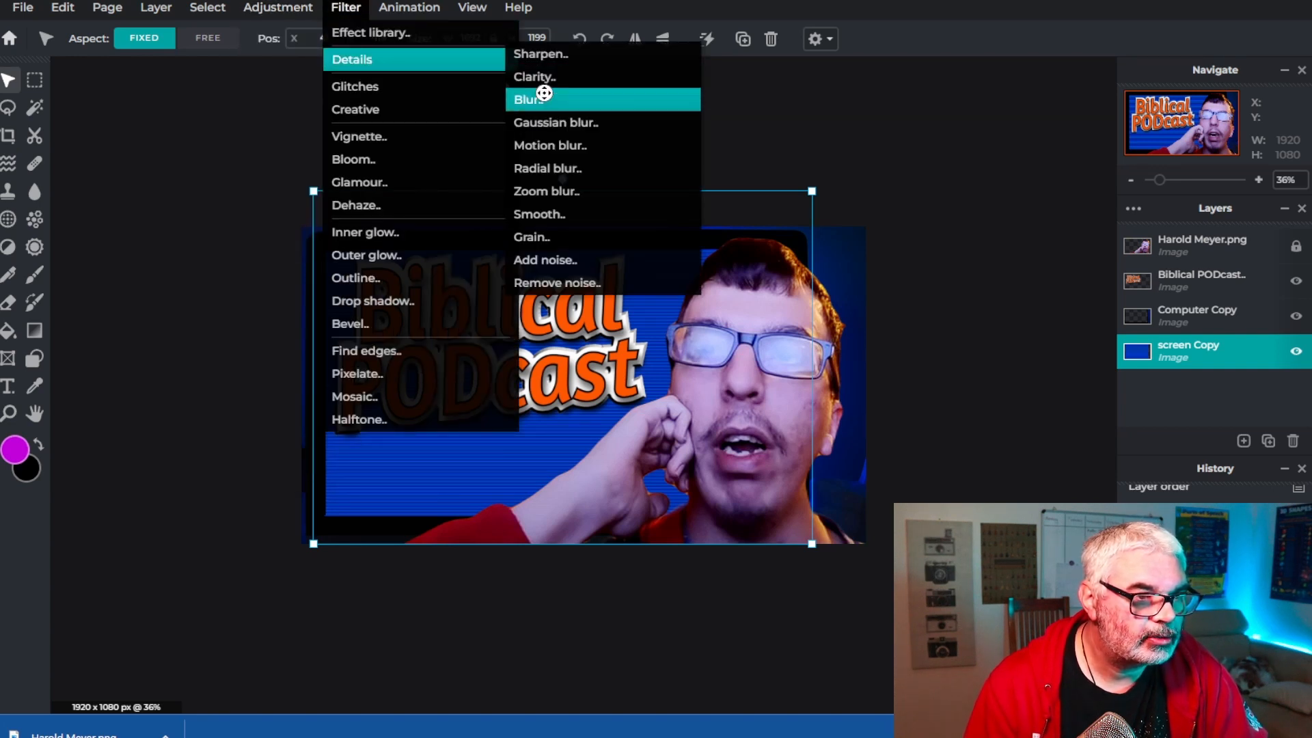
left_click(555, 125)
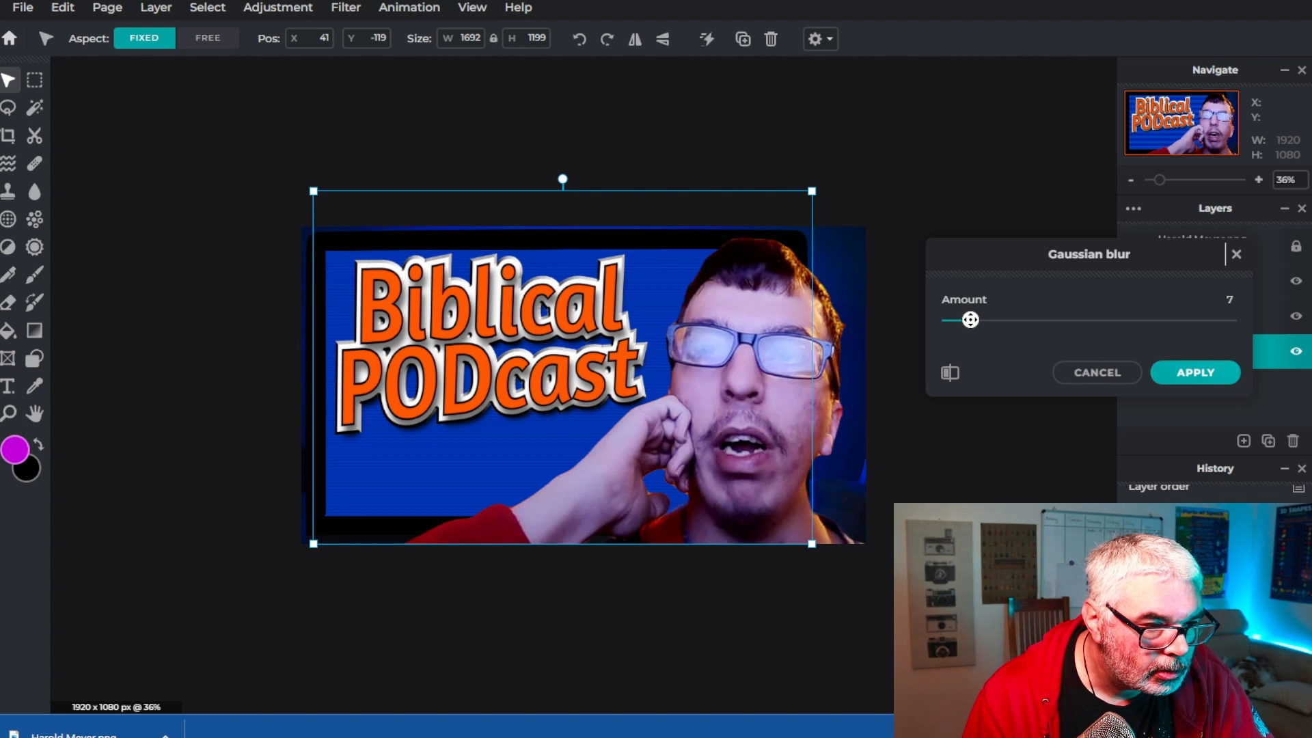
left_click(1191, 373)
Apply a Gaussian blur with amount 7 to the Computer Copy layer as well
left_click(1189, 323)
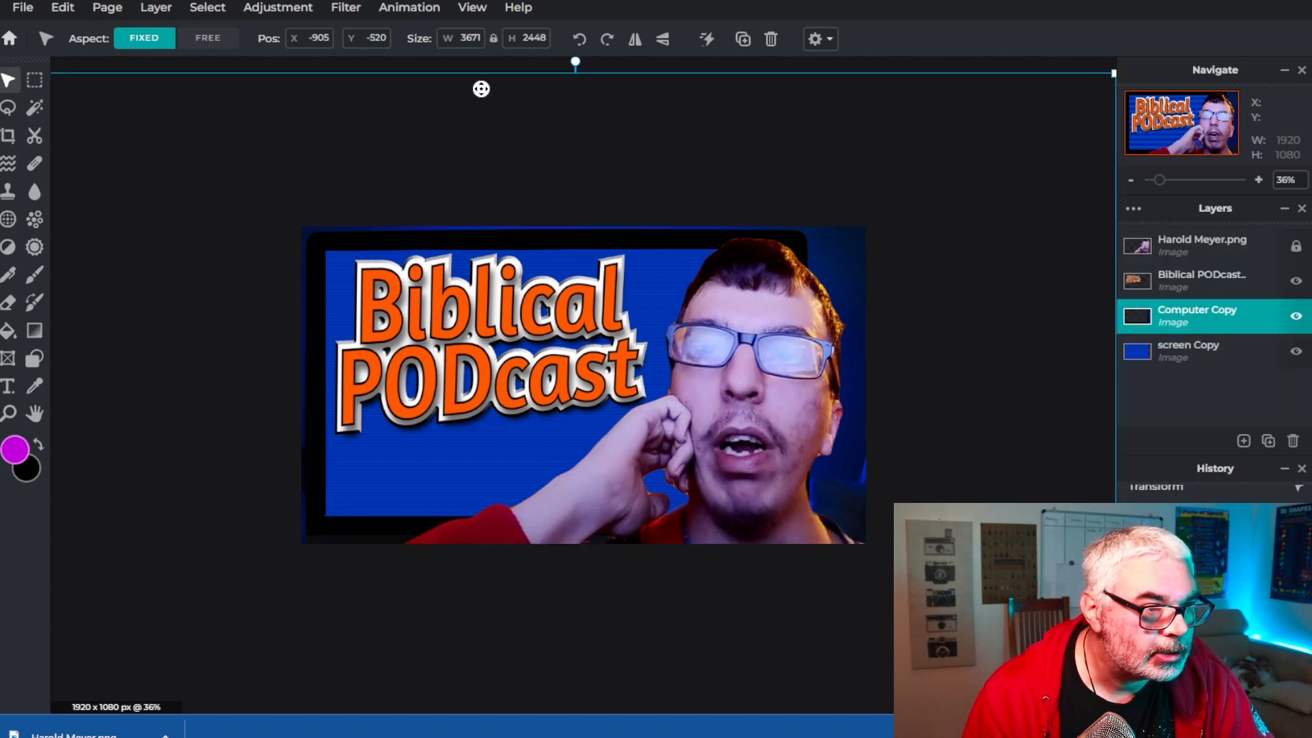
left_click(347, 8)
mouse_move(348, 63)
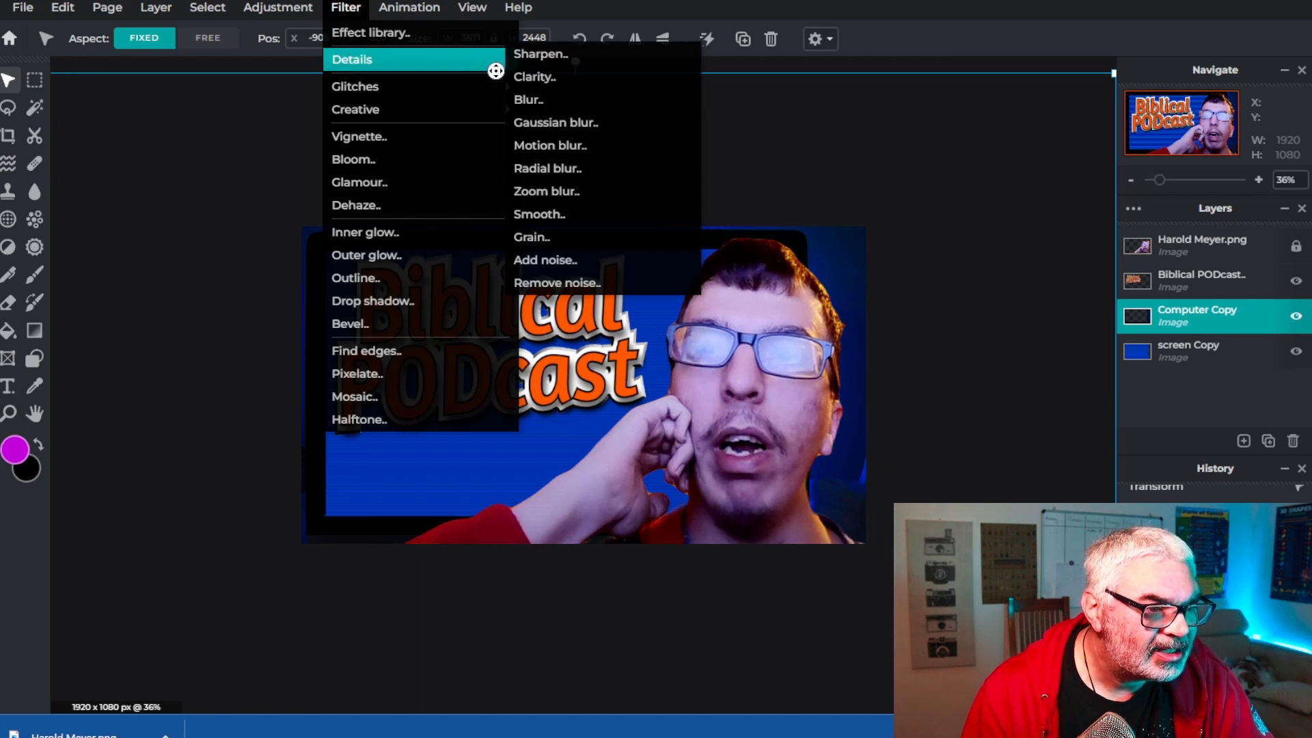
left_click(547, 123)
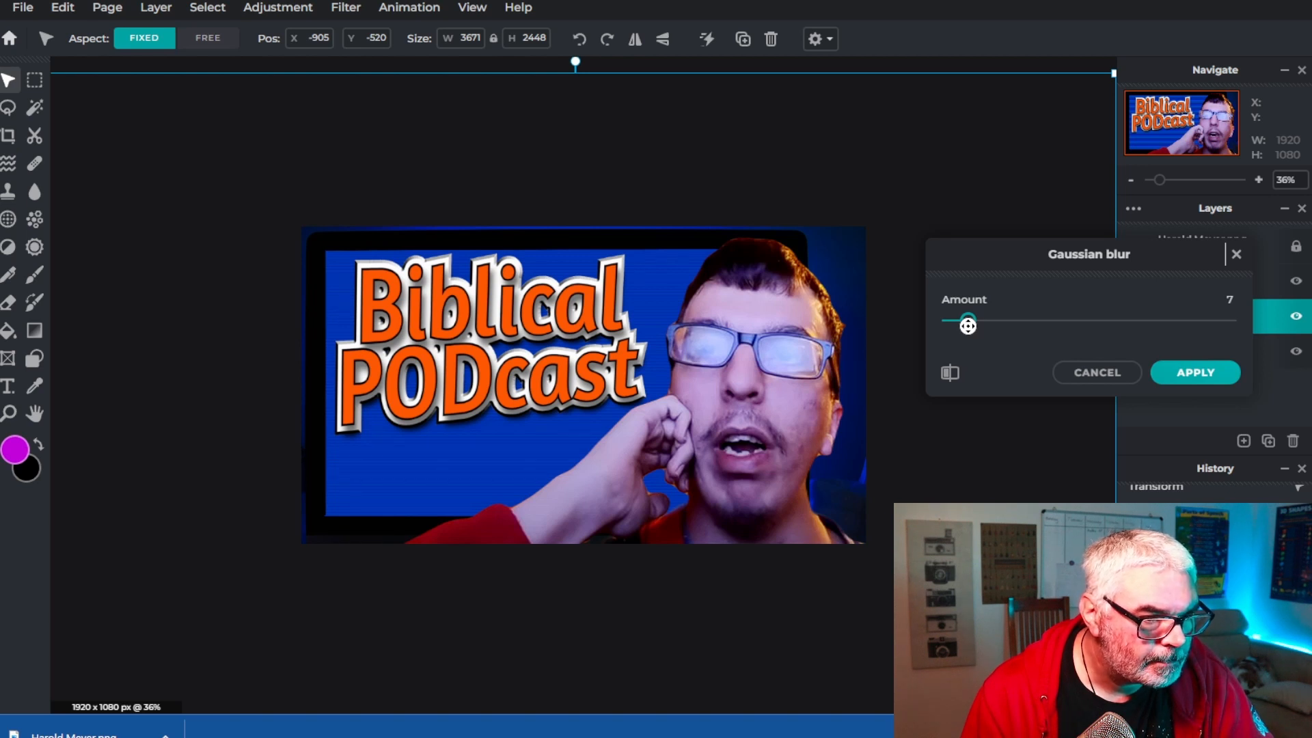
left_click(1181, 372)
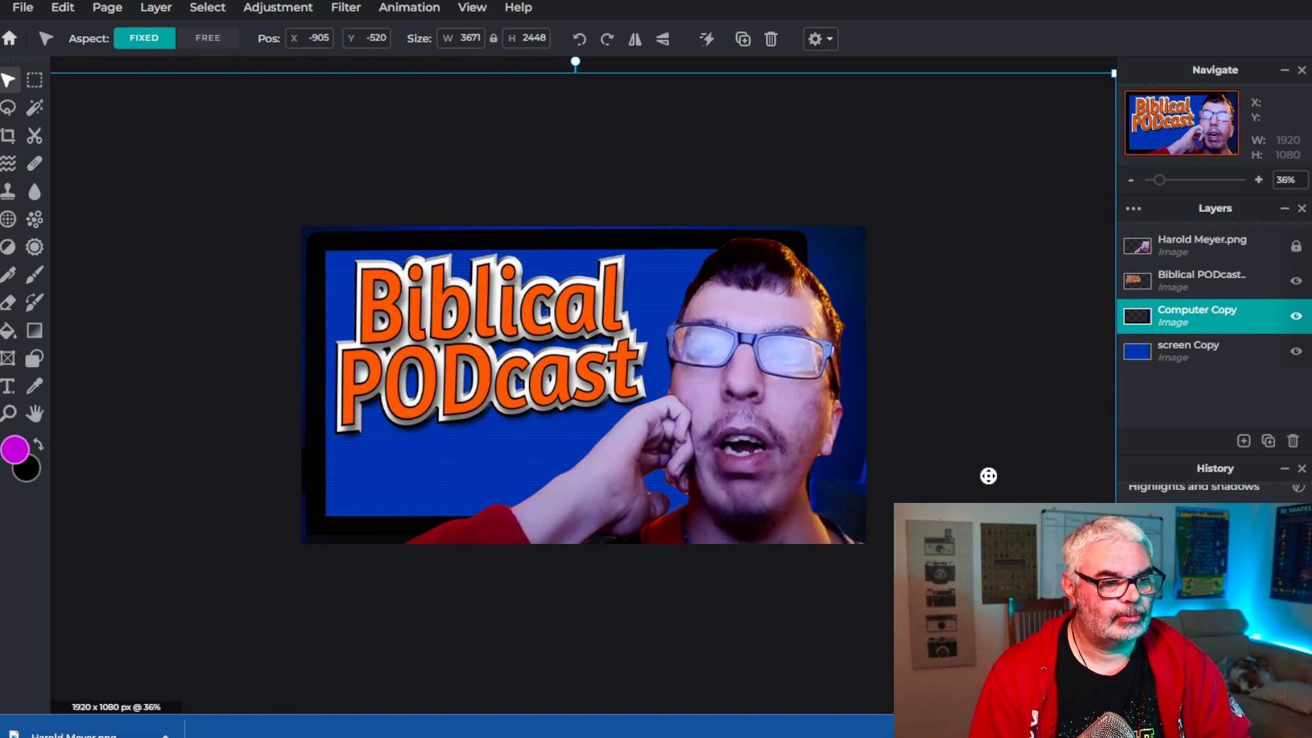
scroll(985, 499, "up", 7)
scroll(986, 500, "down", 12)
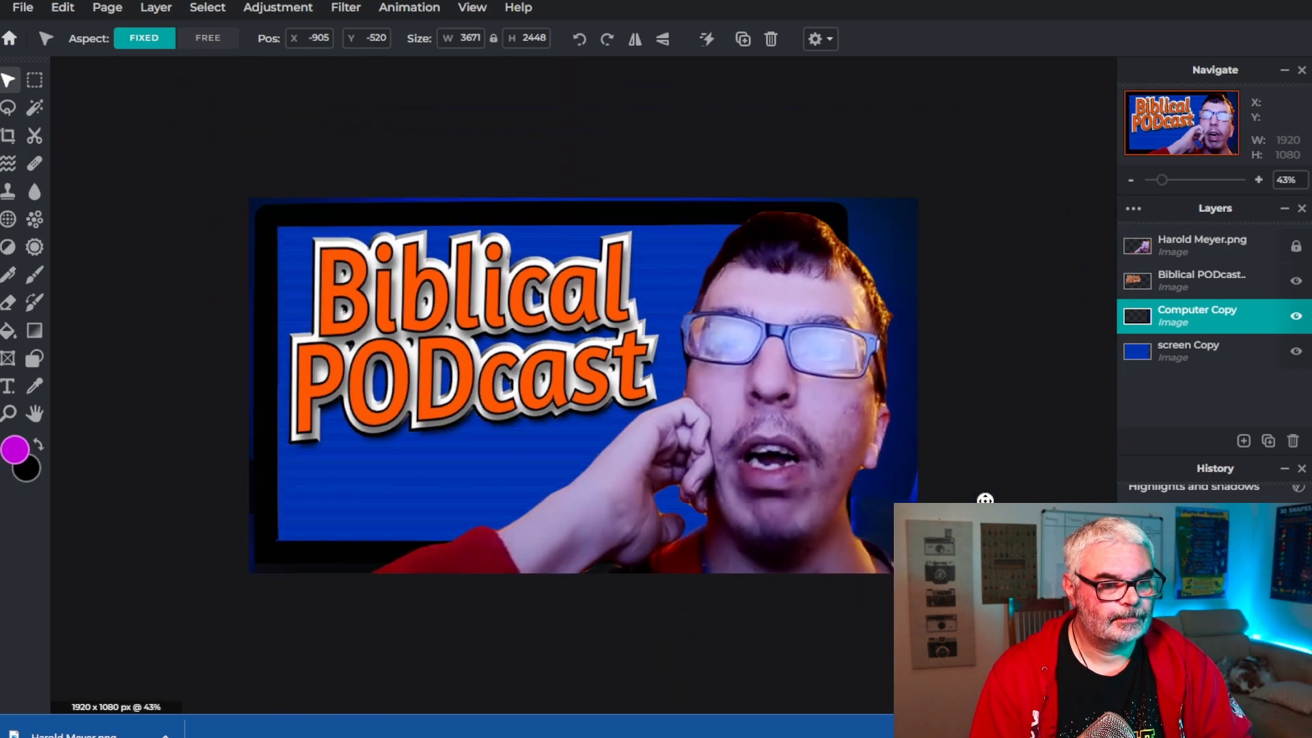
scroll(986, 501, "up", 6)
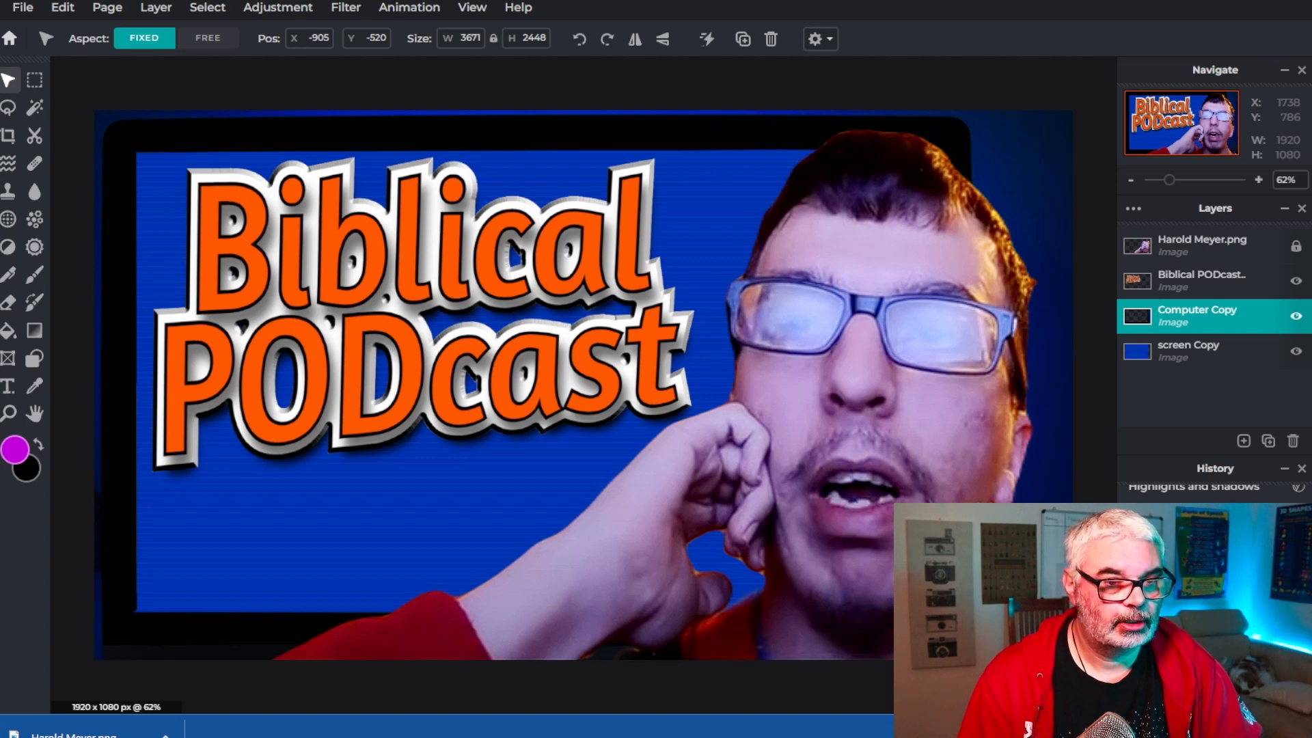
scroll(985, 501, "down", 3)
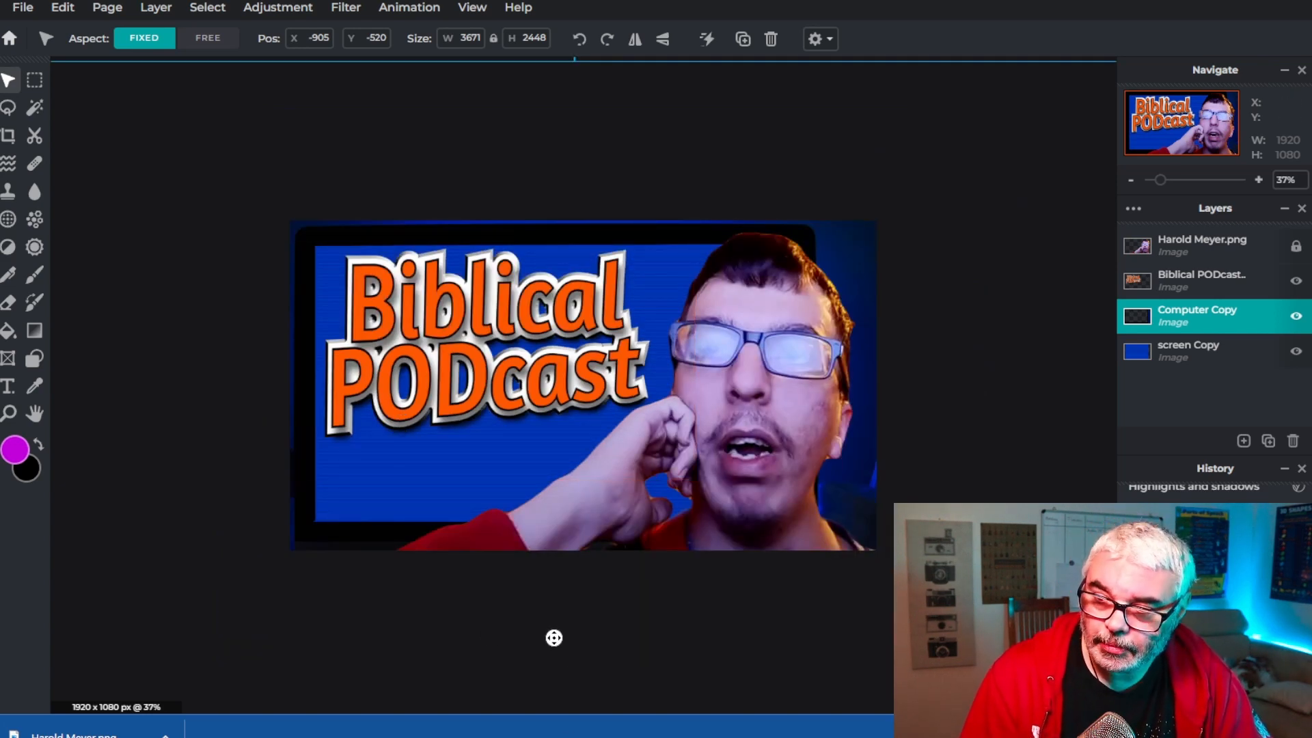
scroll(553, 637, "up", 2)
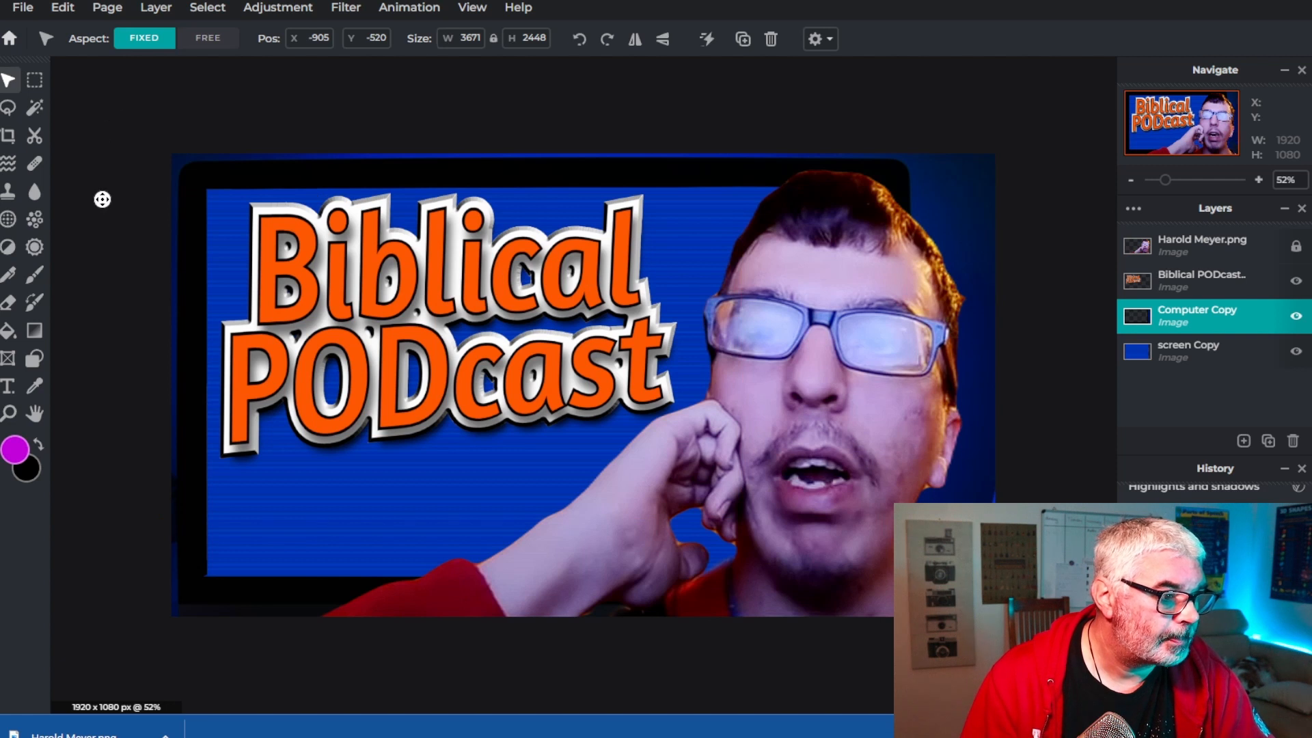
Add a new text layer with the Text tool and move it to the top of the layer stack
key("t")
left_click(96, 38)
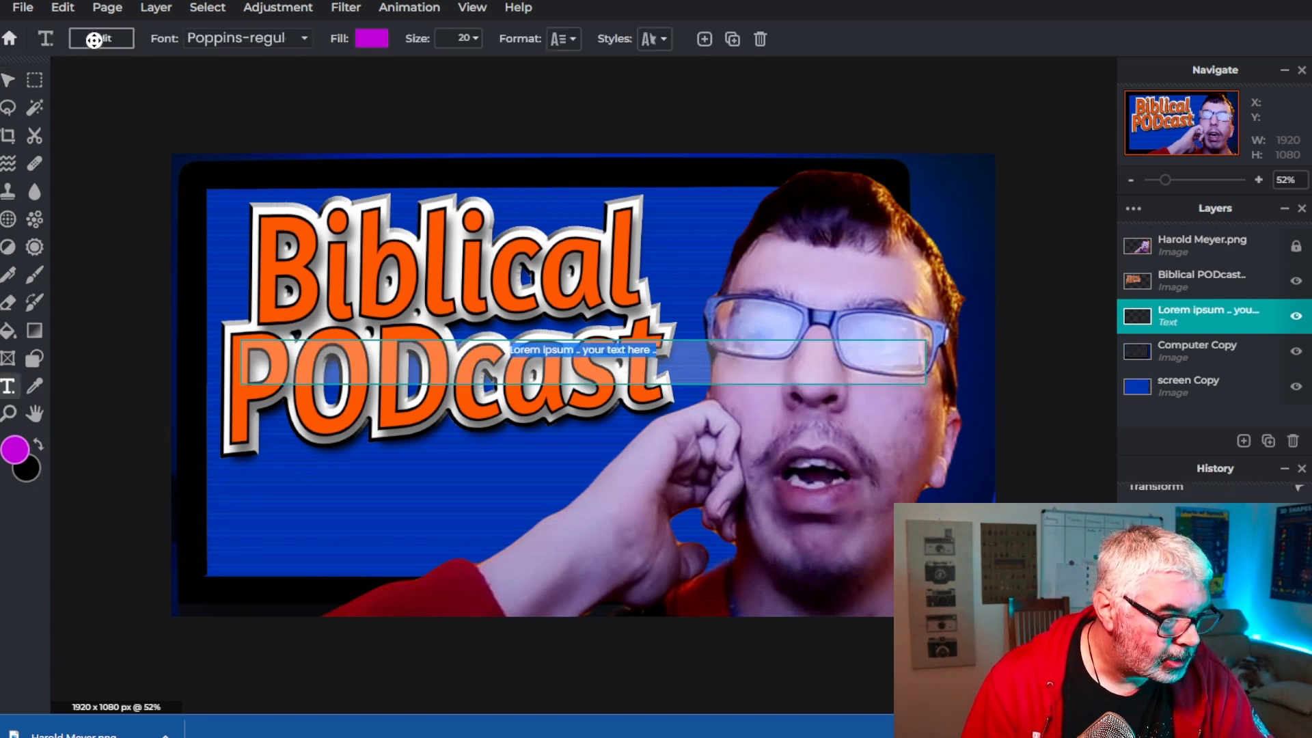
left_click(231, 139)
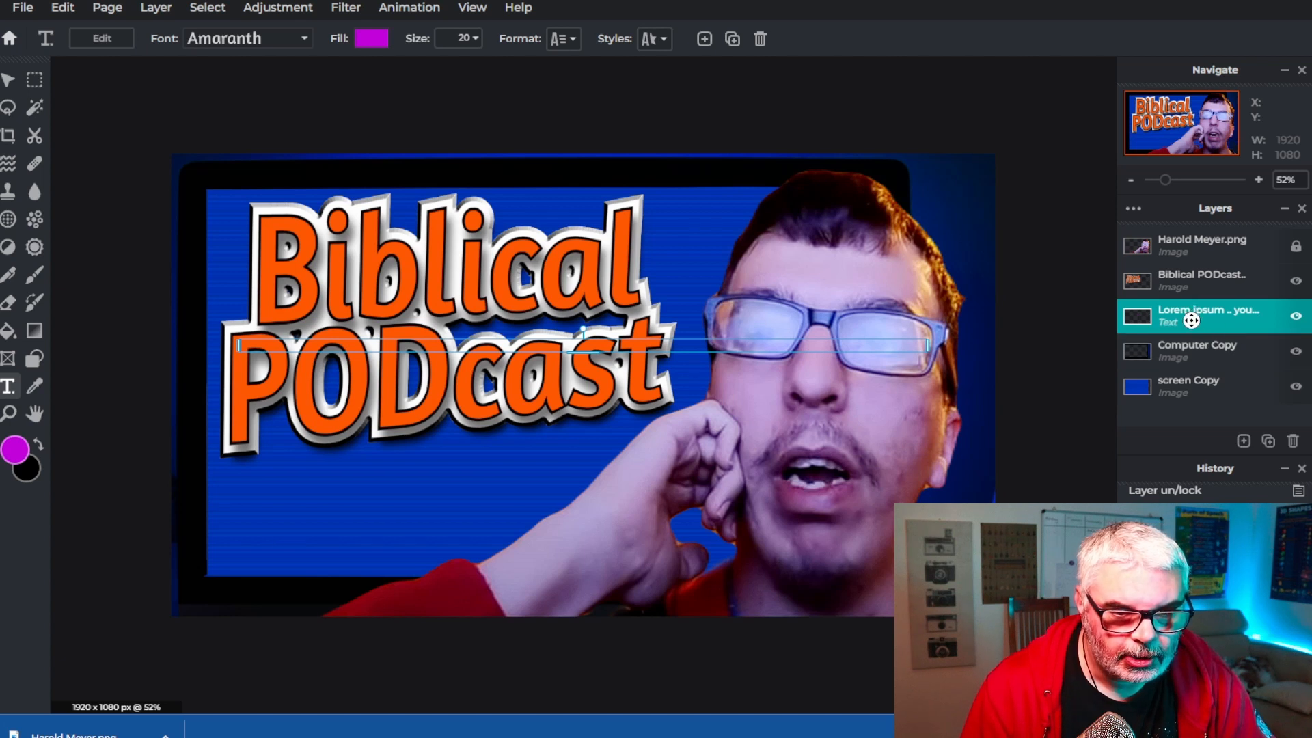
left_click_drag(1191, 320, 1199, 256)
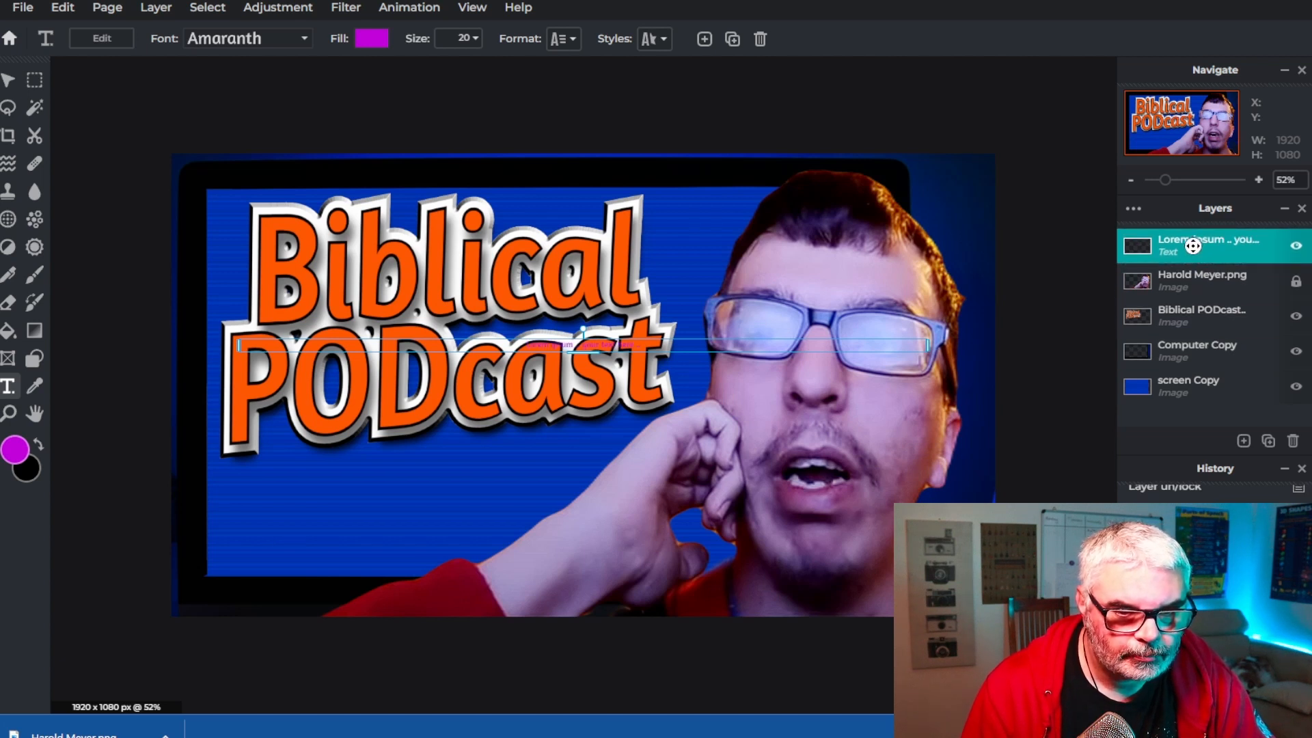
Replace the placeholder text with the word Genesis
double_click(567, 346)
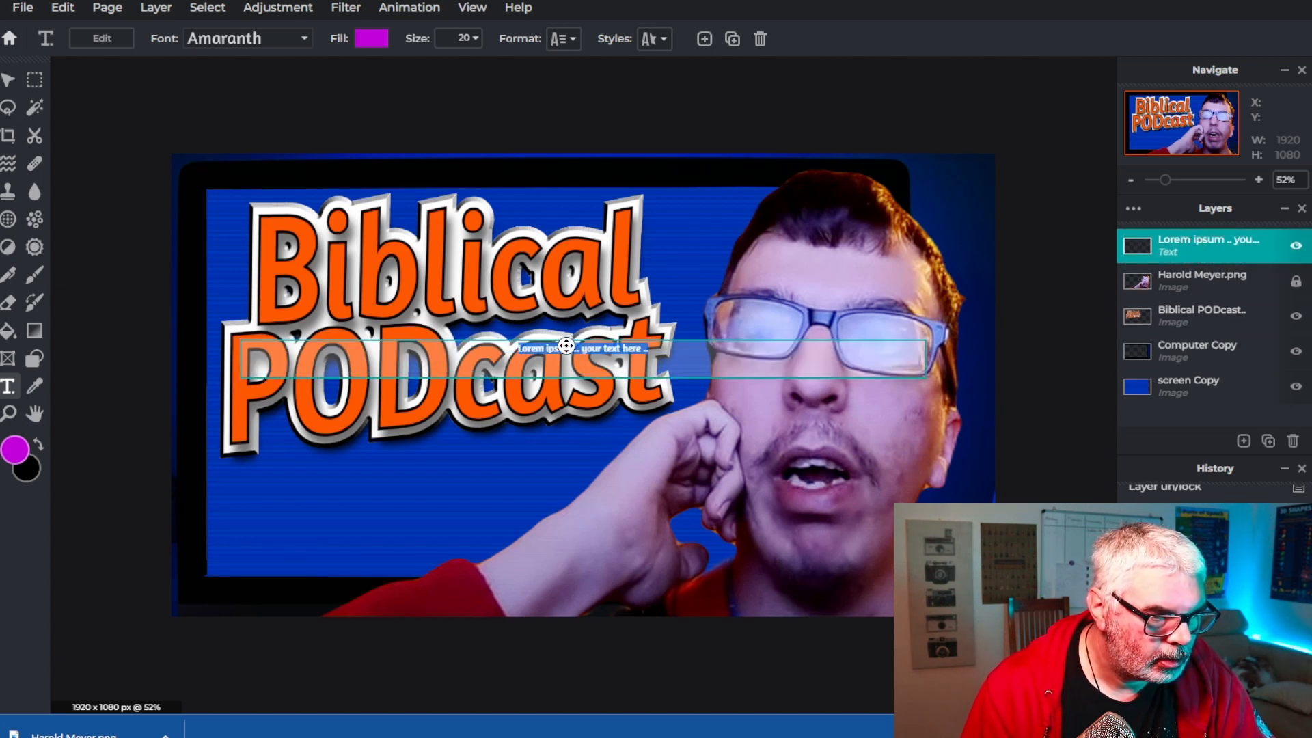
type("Gen")
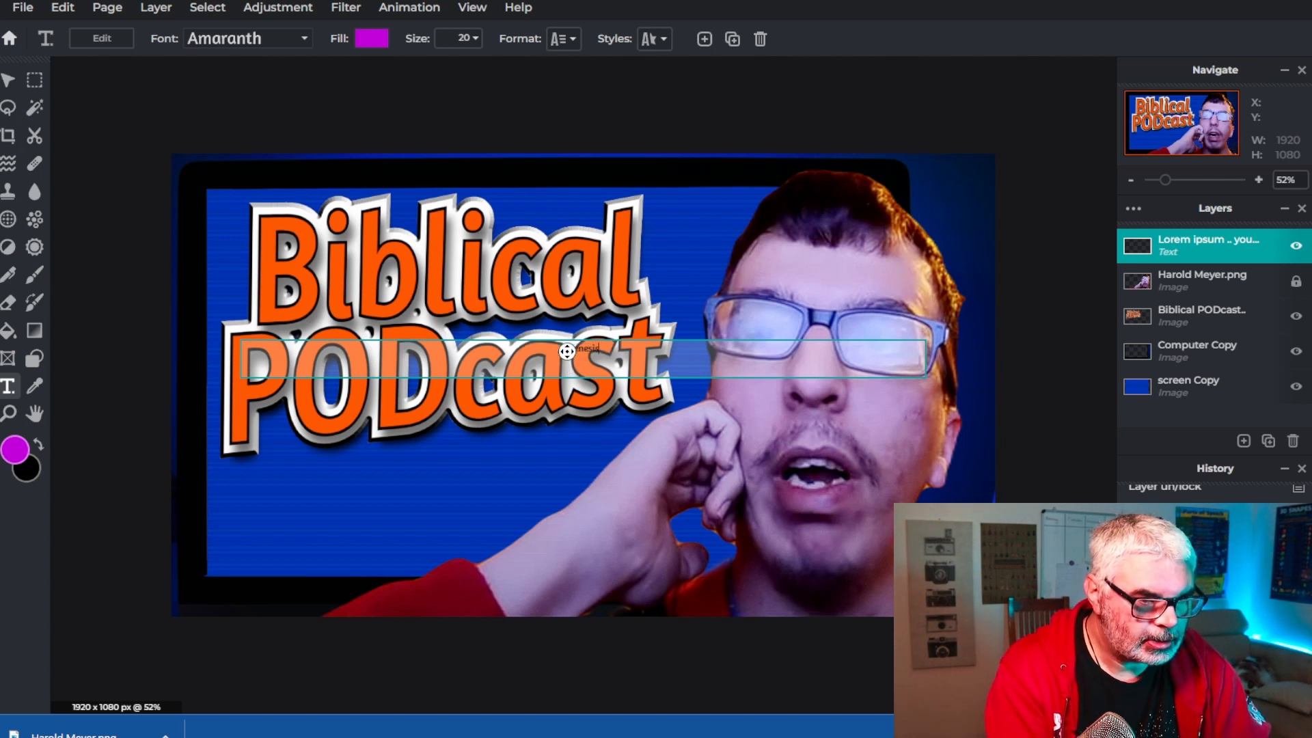
type("esis")
Enable a background style behind the Genesis text and set its colour to #000E47
left_click(655, 39)
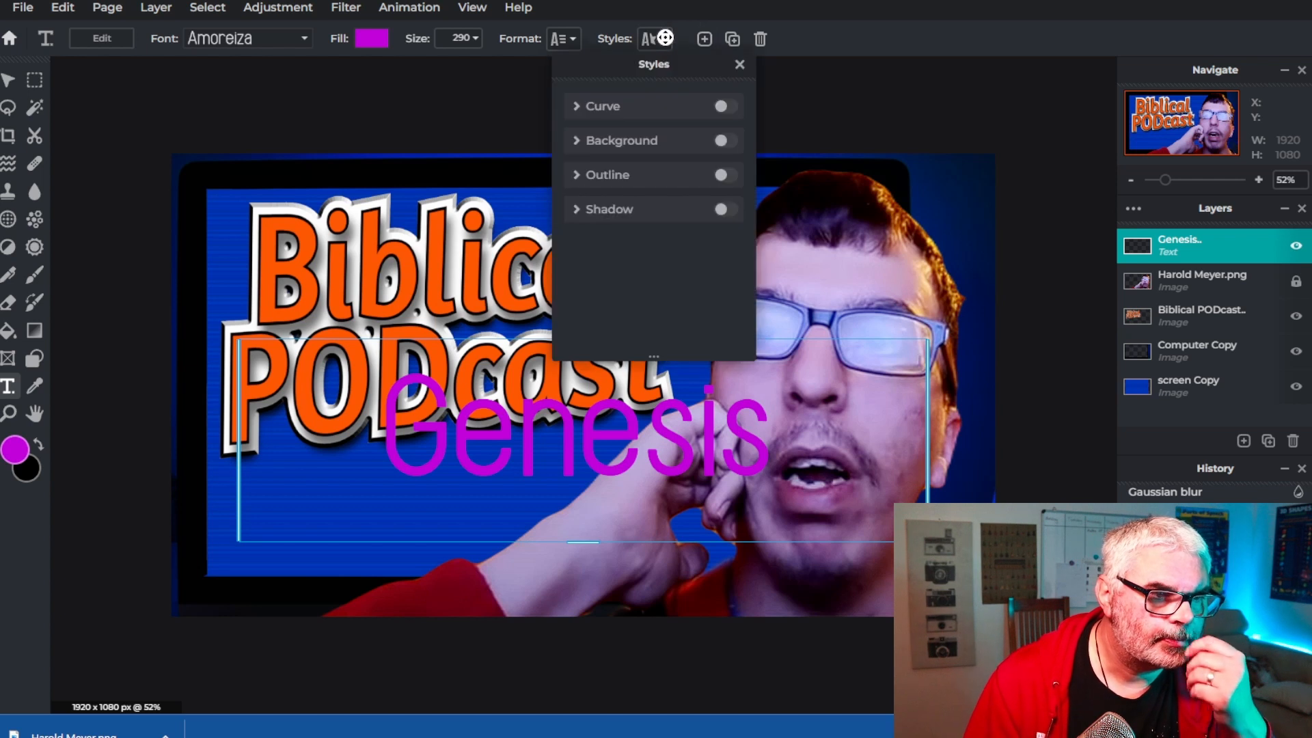
left_click(636, 143)
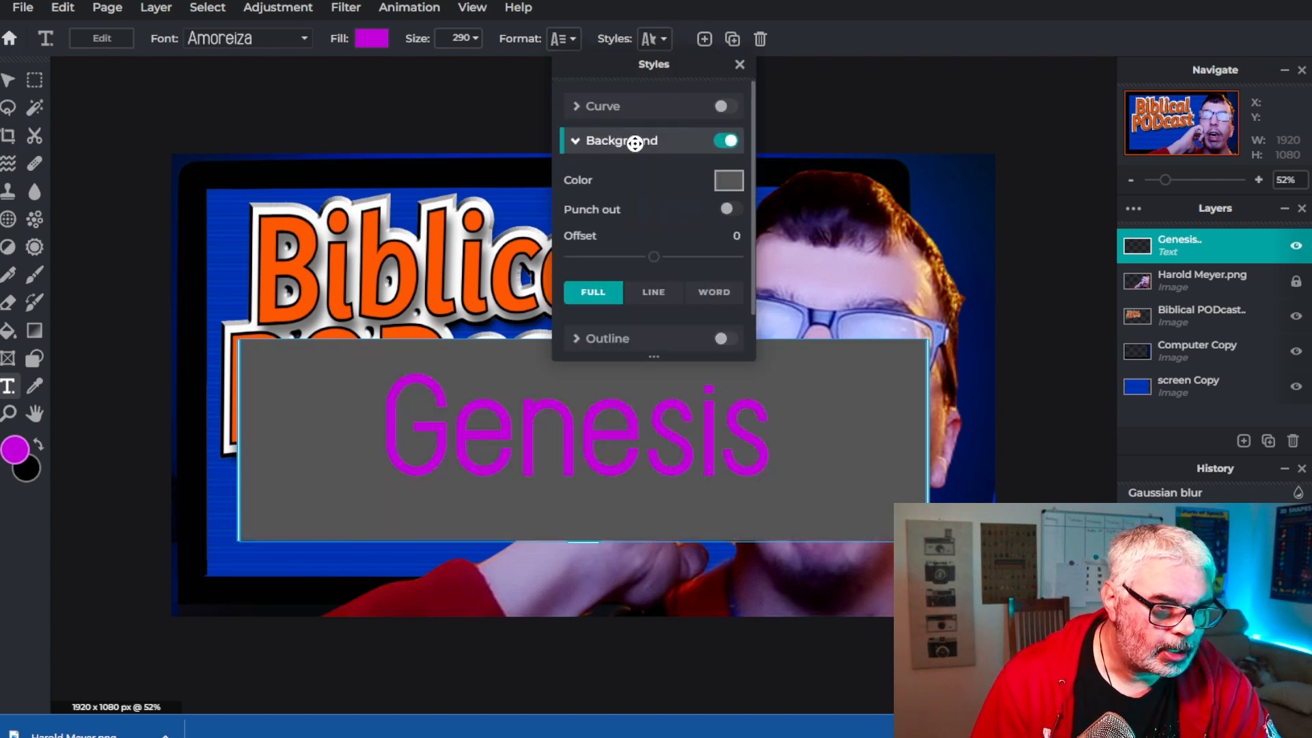
left_click(725, 184)
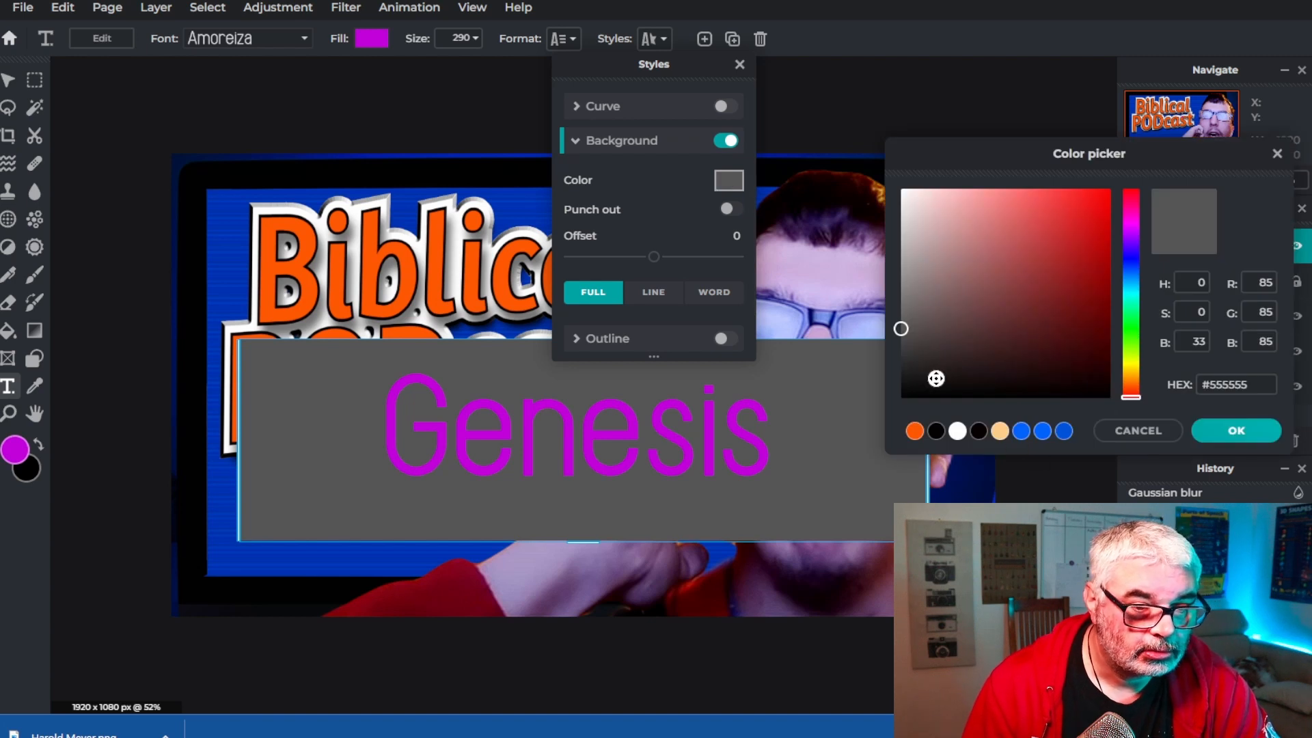
left_click(937, 432)
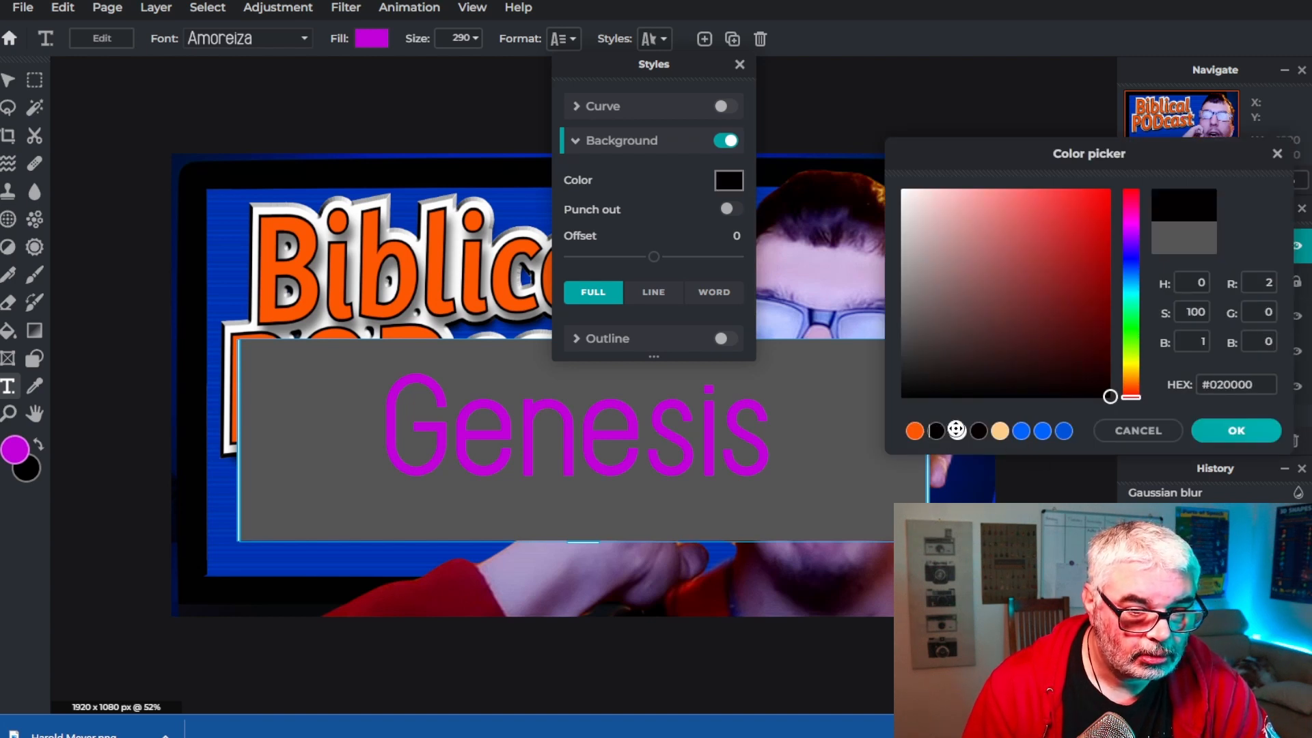
left_click(1253, 432)
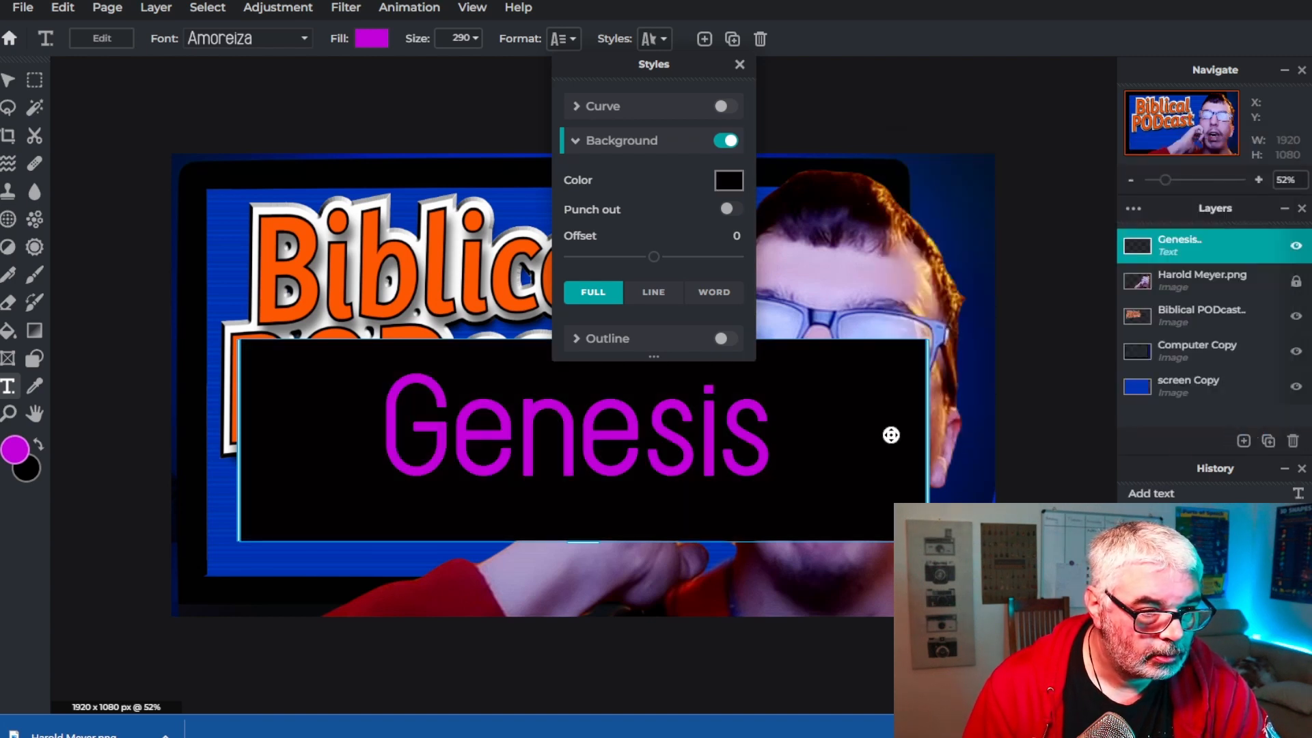
left_click(730, 179)
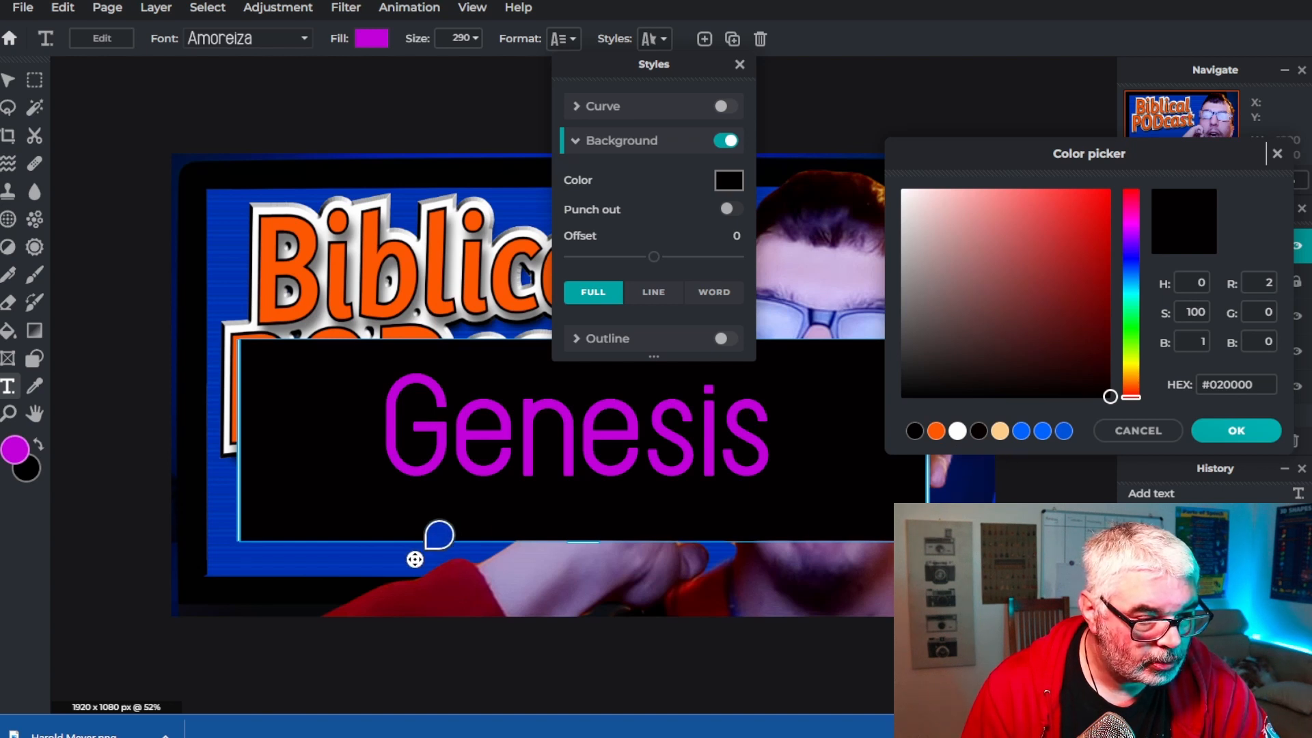
left_click(964, 493)
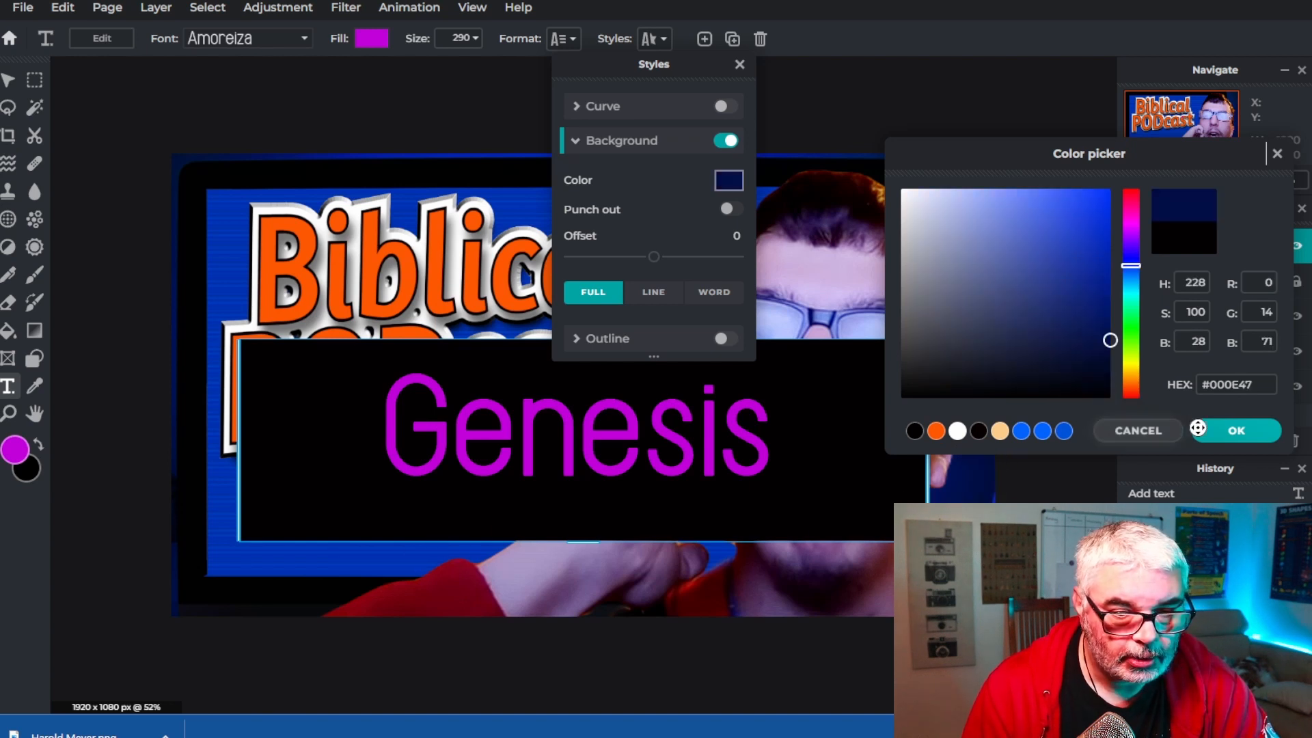
left_click(1236, 432)
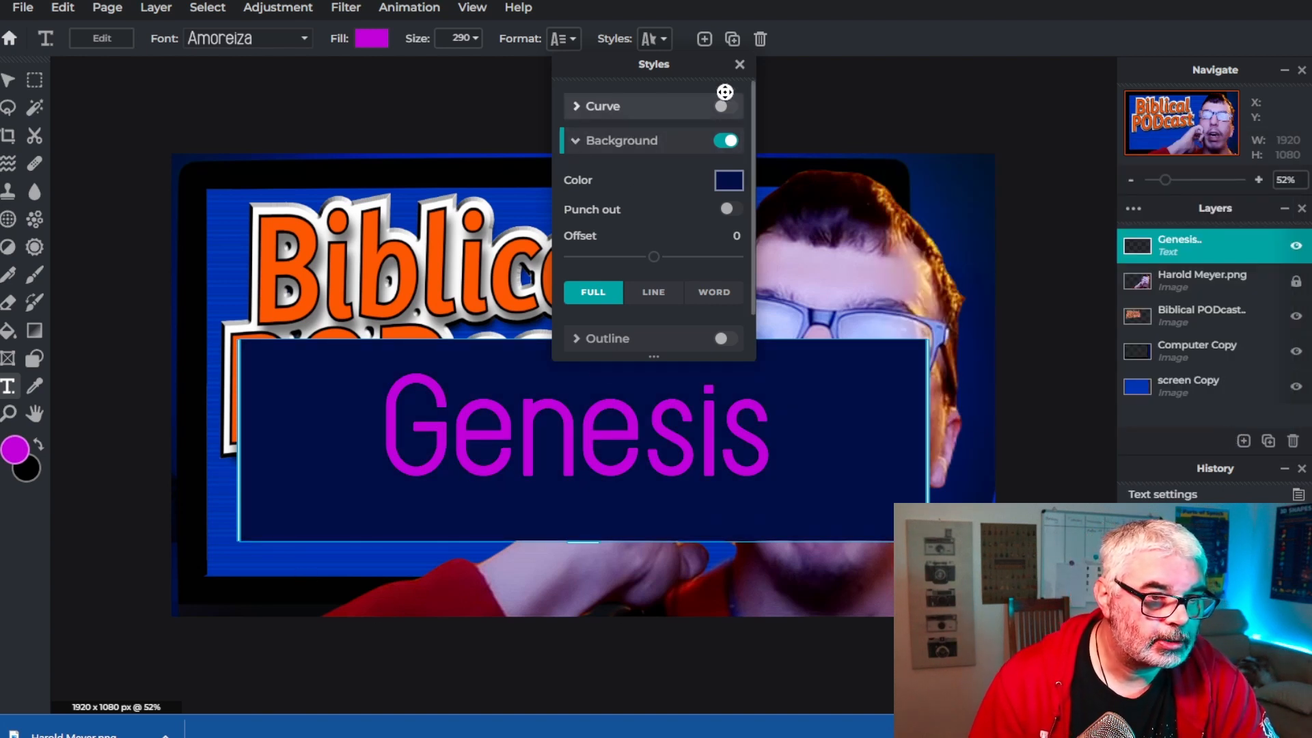
Change the Genesis text fill colour to white, #FFFFFF
left_click(373, 39)
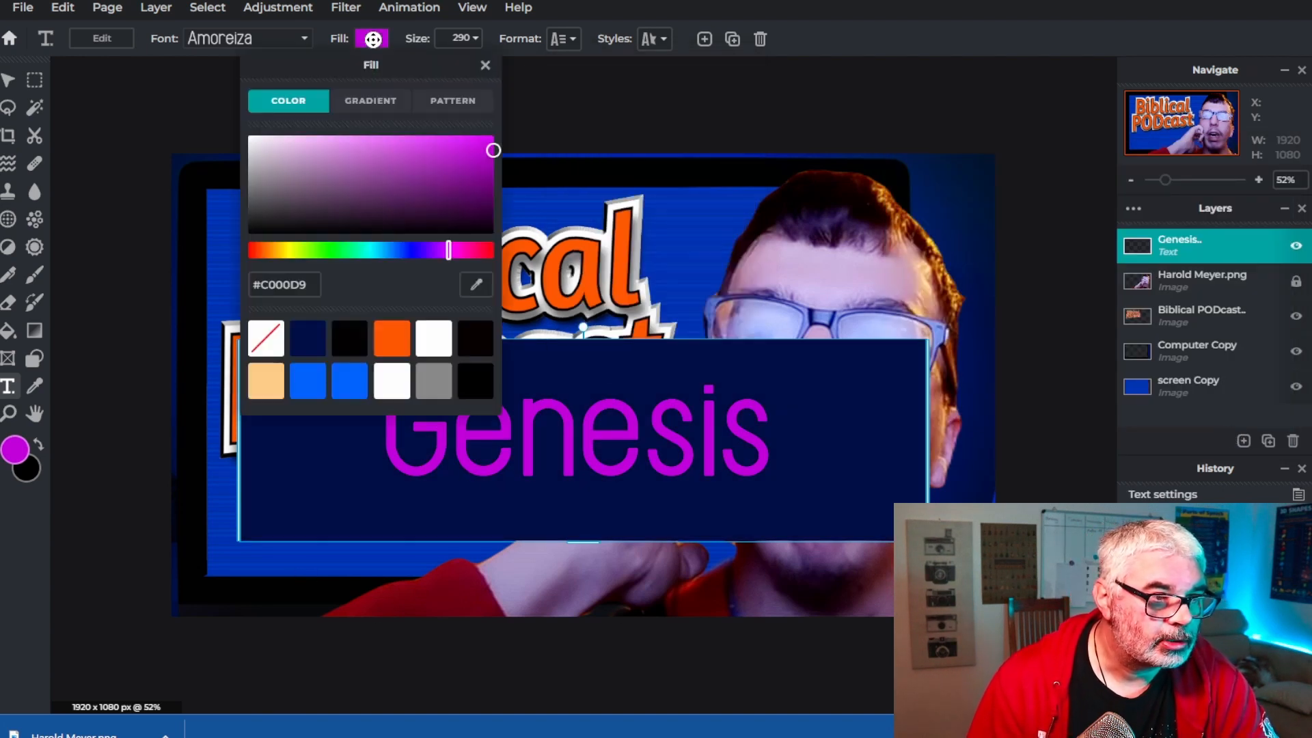
left_click_drag(272, 144, 242, 134)
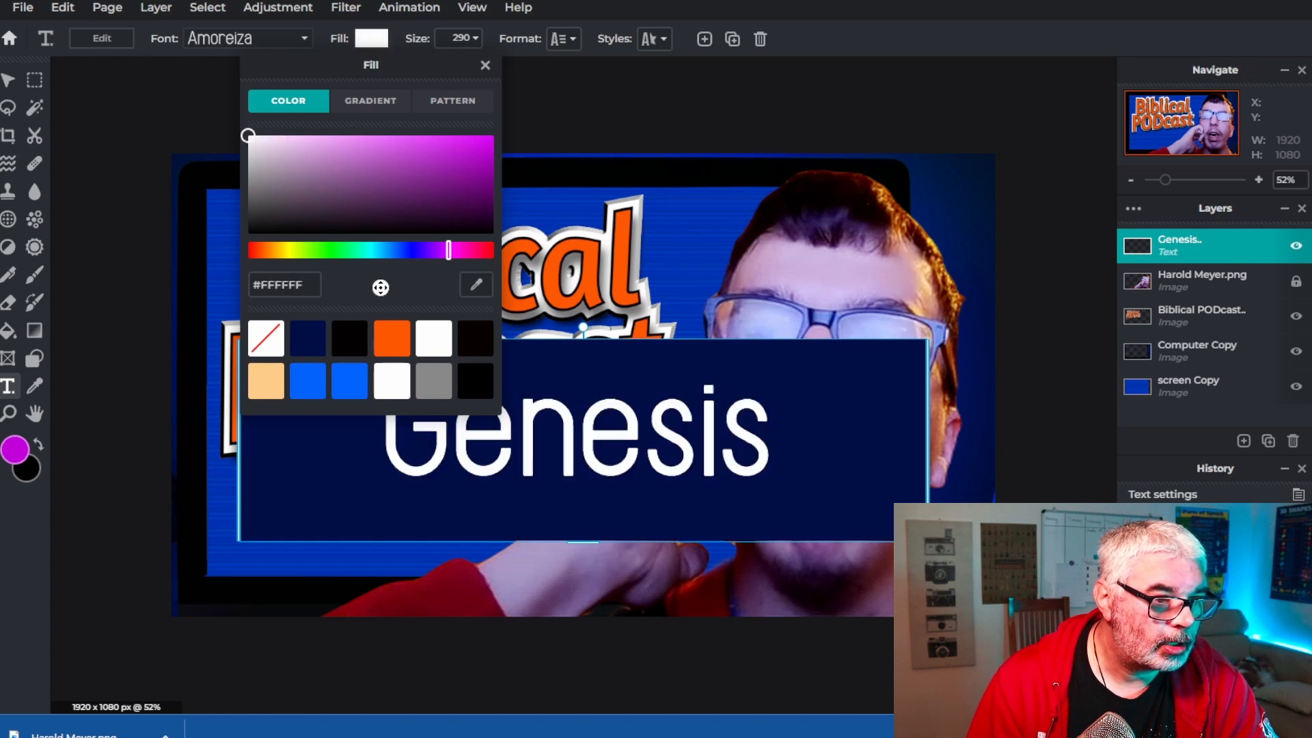
left_click(486, 67)
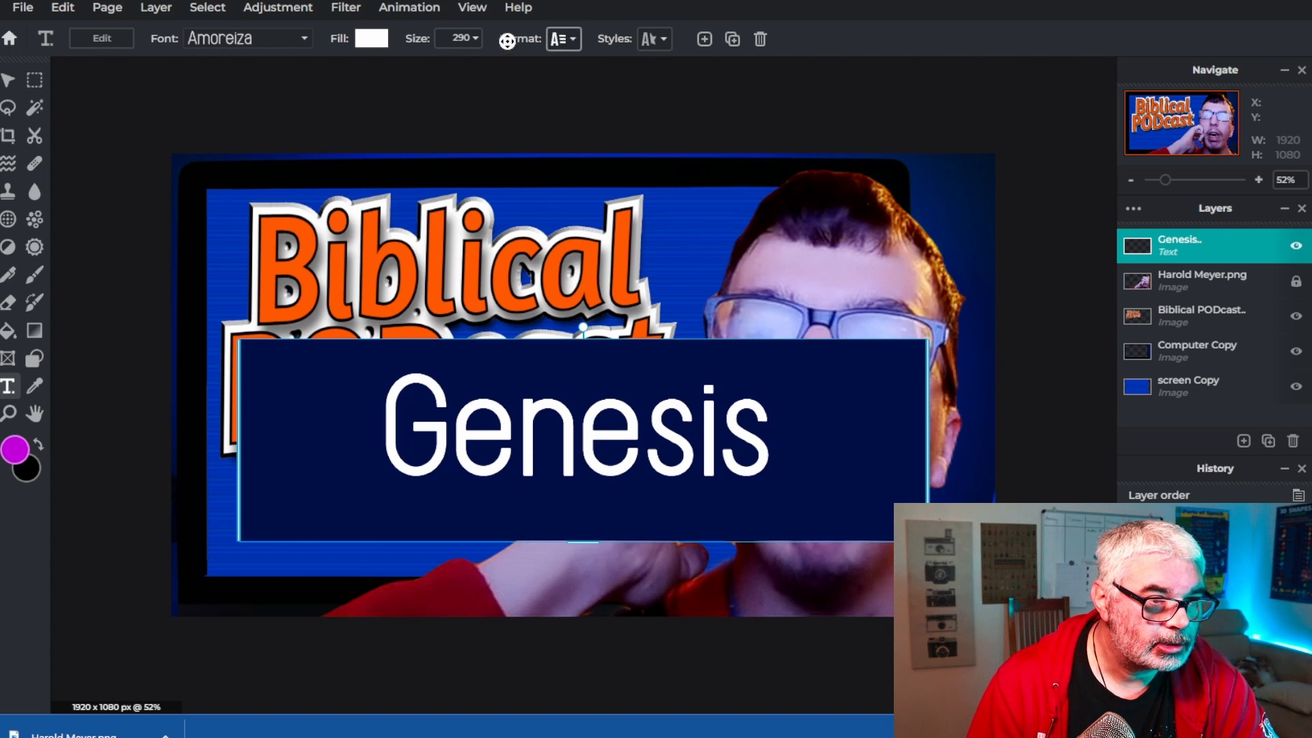
Set the text size to 100 and move the Genesis text box down near the bottom of the screen
left_click(470, 41)
left_click_drag(408, 71, 385, 72)
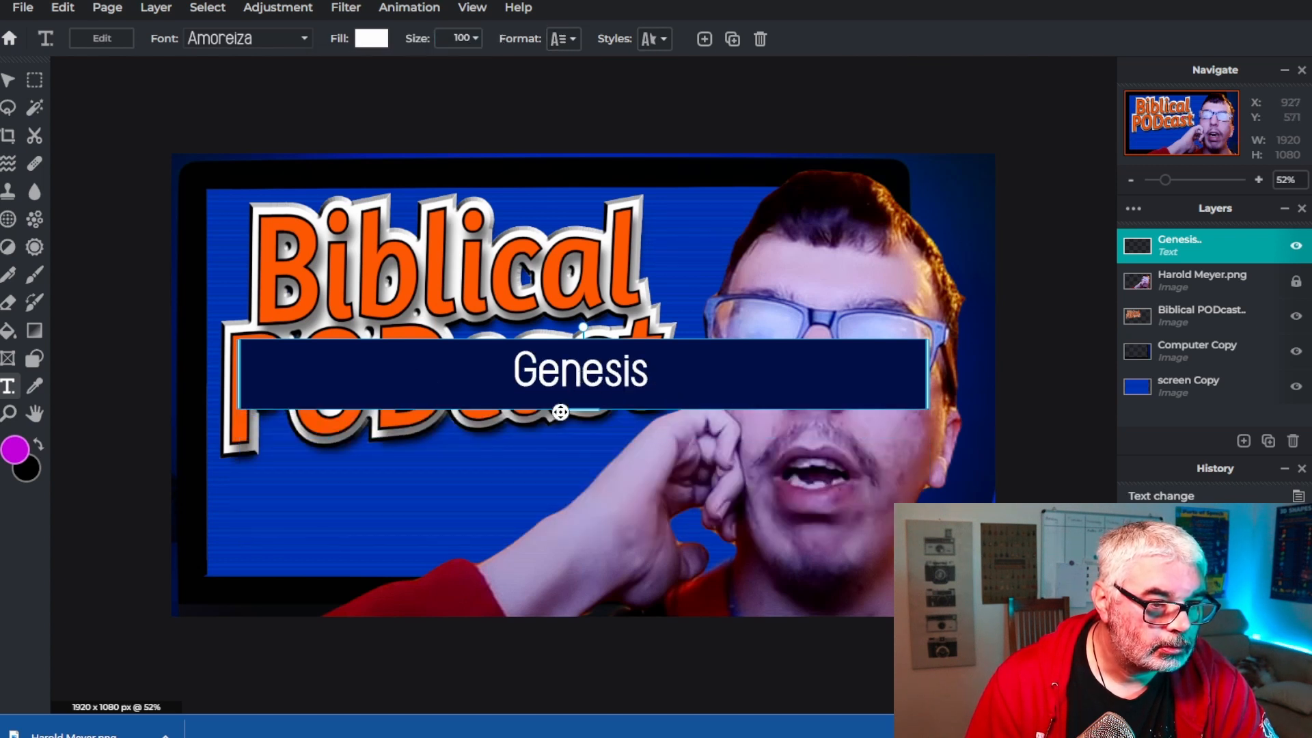
left_click_drag(547, 373, 564, 509)
Left-align the Genesis text and shift its box slightly to the left
left_click(655, 39)
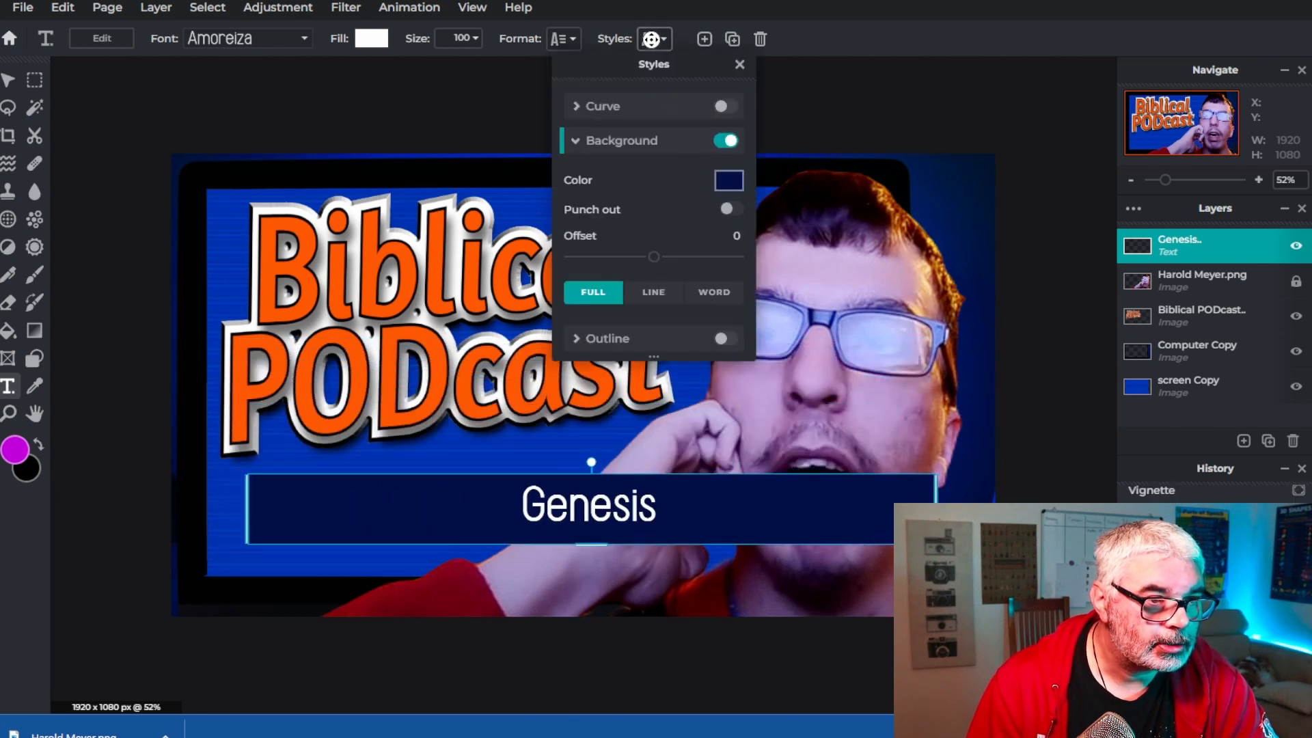
left_click(564, 39)
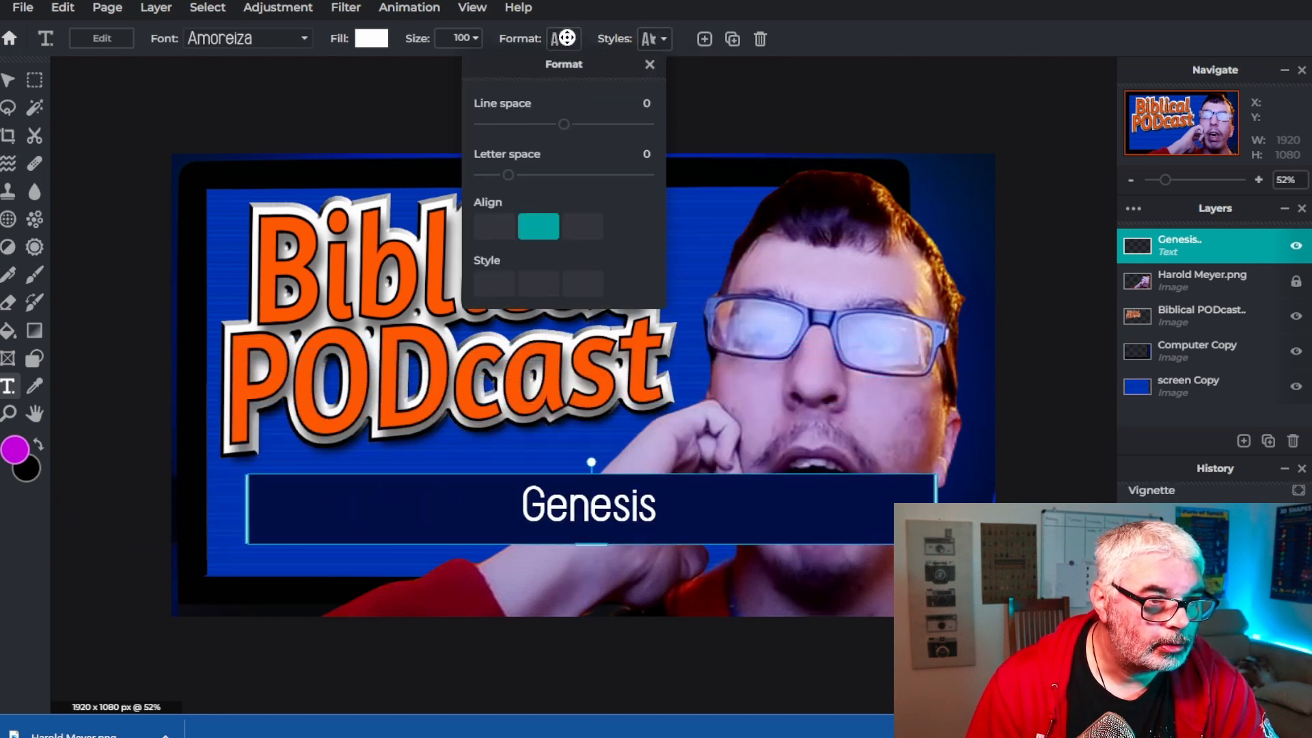
left_click(490, 229)
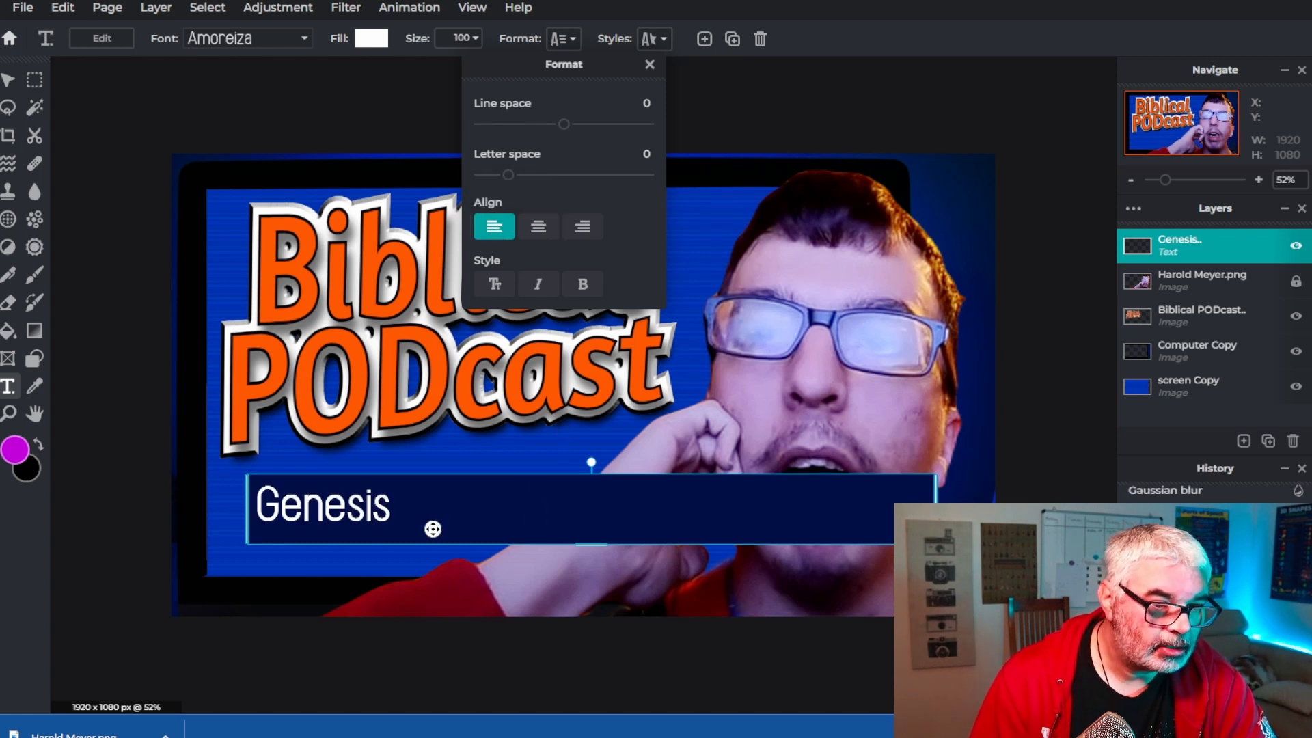
mouse_move(411, 518)
left_mouse_down()
mouse_move(421, 523)
mouse_move(394, 518)
left_mouse_up()
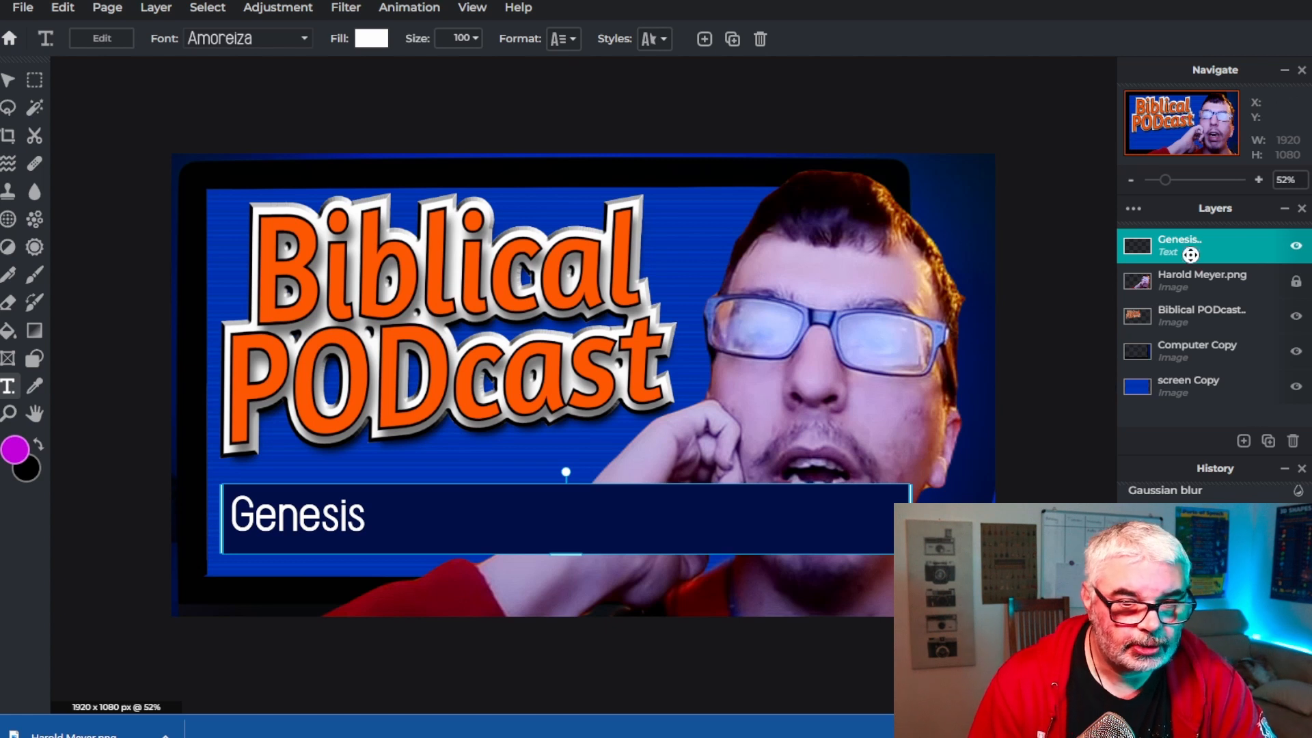
left_click_drag(1182, 243, 1185, 275)
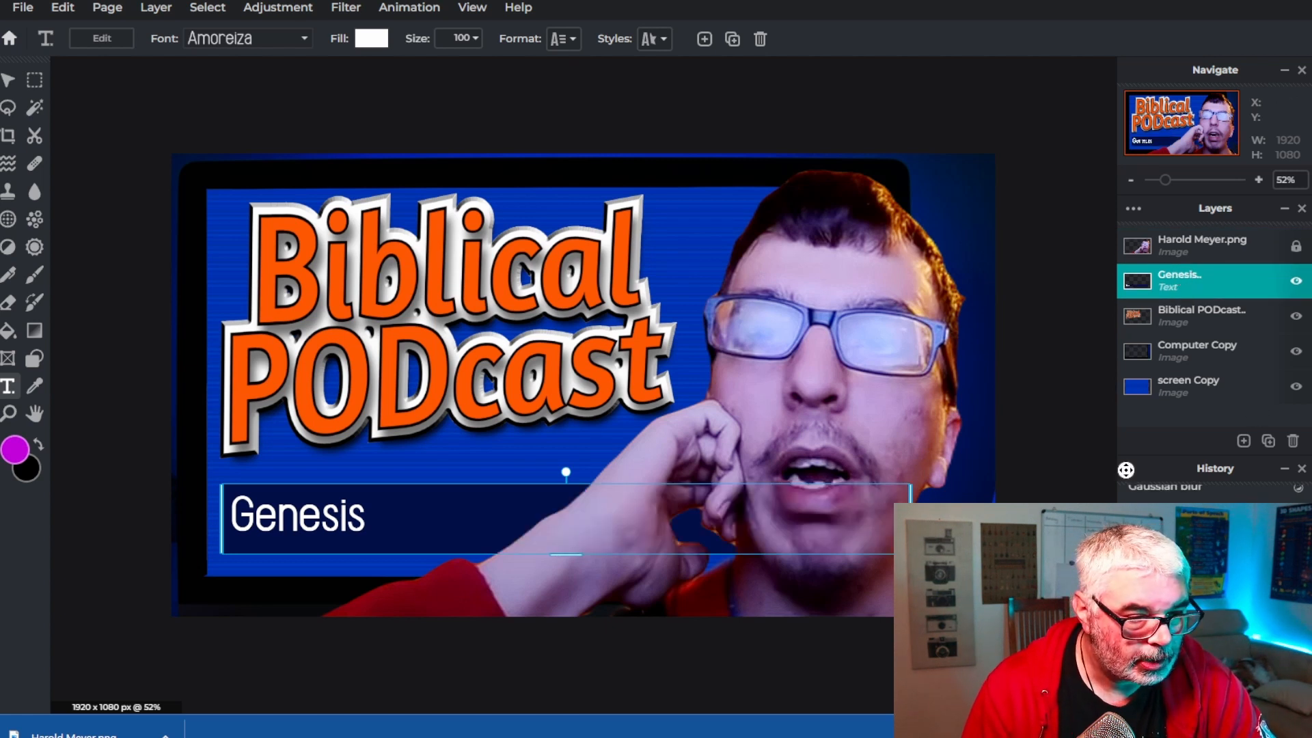
key("Escape")
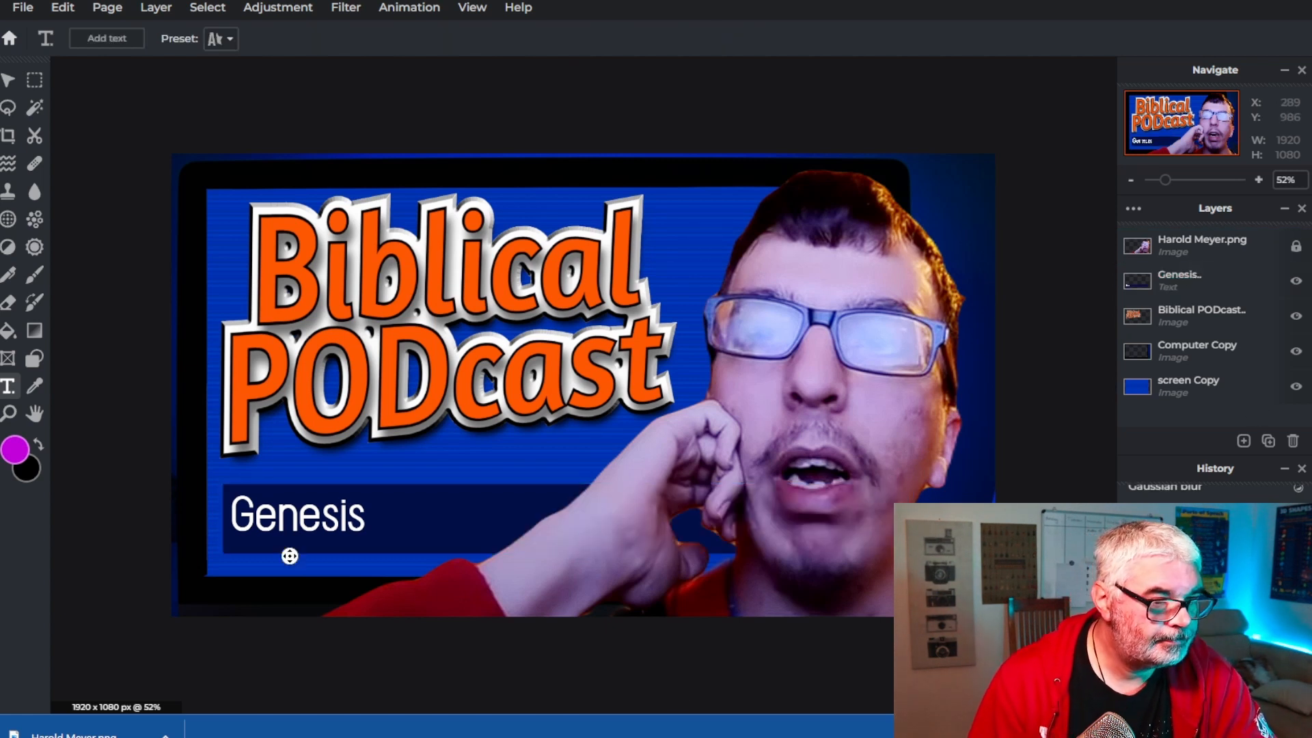
Nudge the Genesis text box slightly upward and reselect the text
left_click(307, 518)
left_click_drag(318, 517, 317, 512)
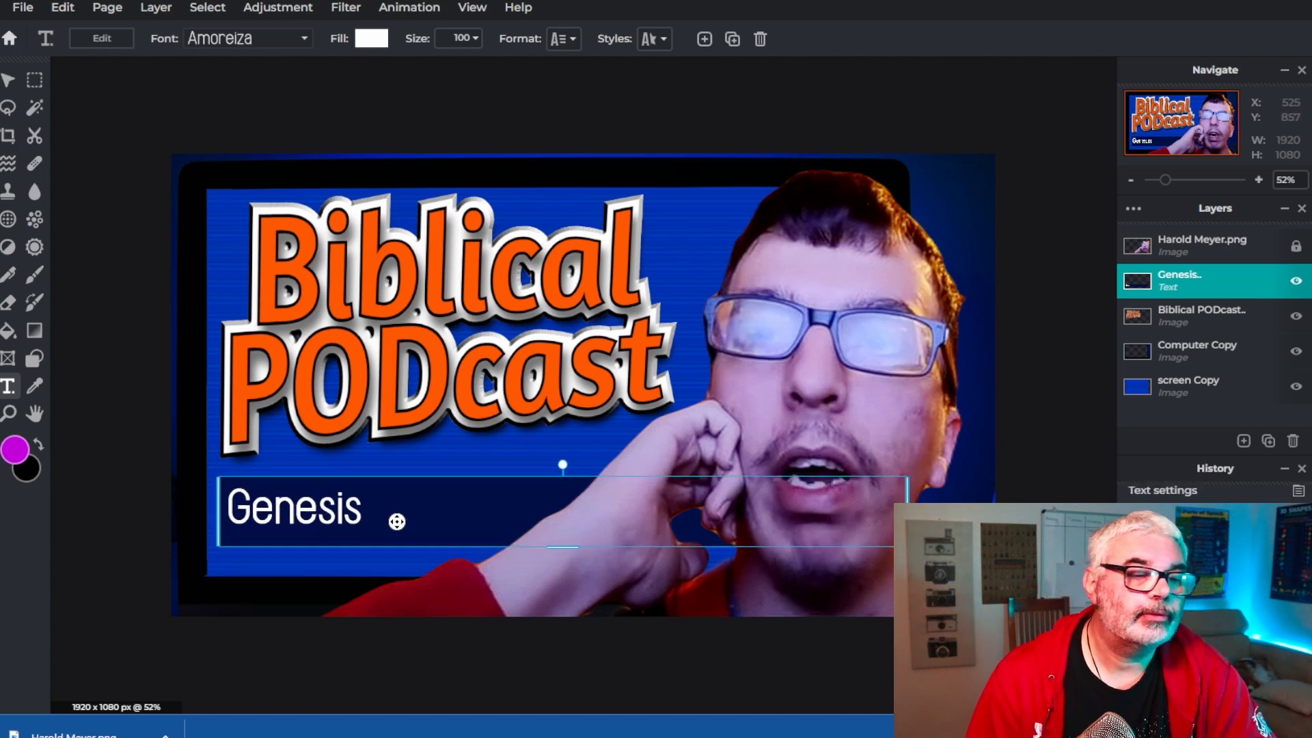
left_click(659, 653)
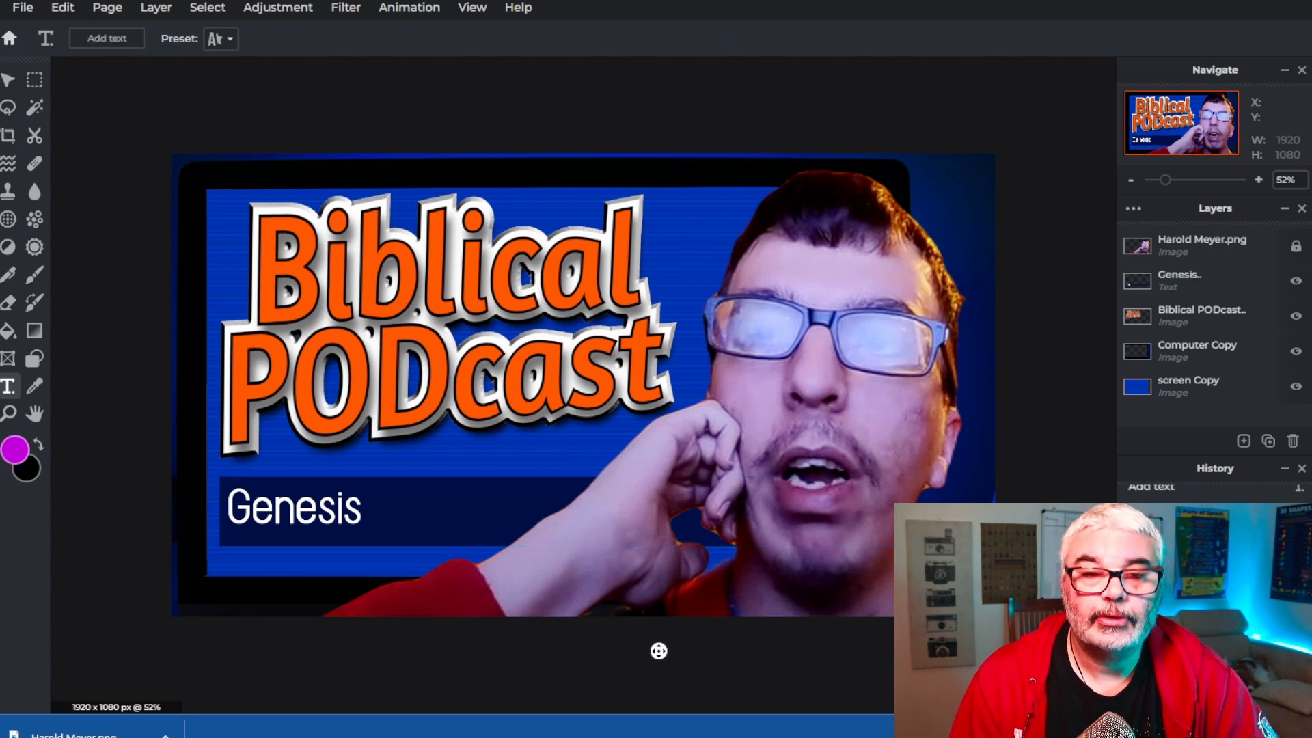
left_click(336, 558)
double_click(368, 514)
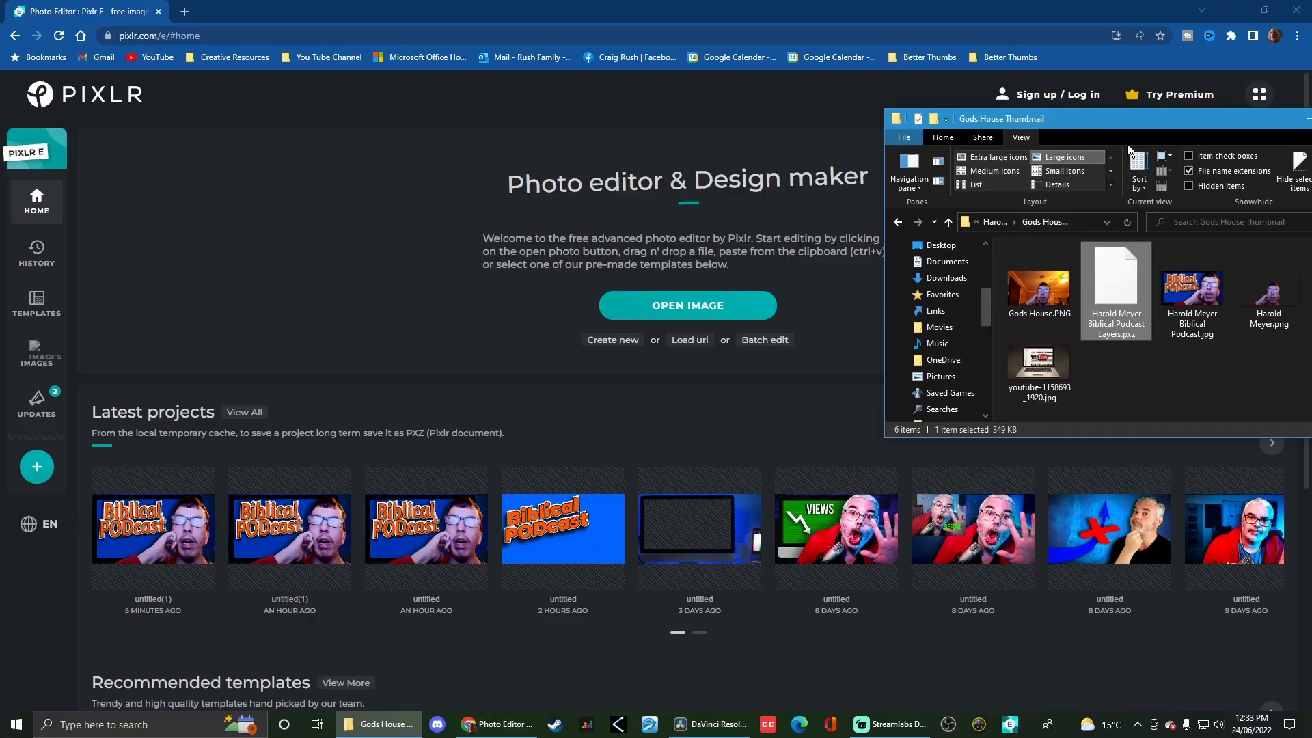
left_click_drag(1131, 121, 771, 109)
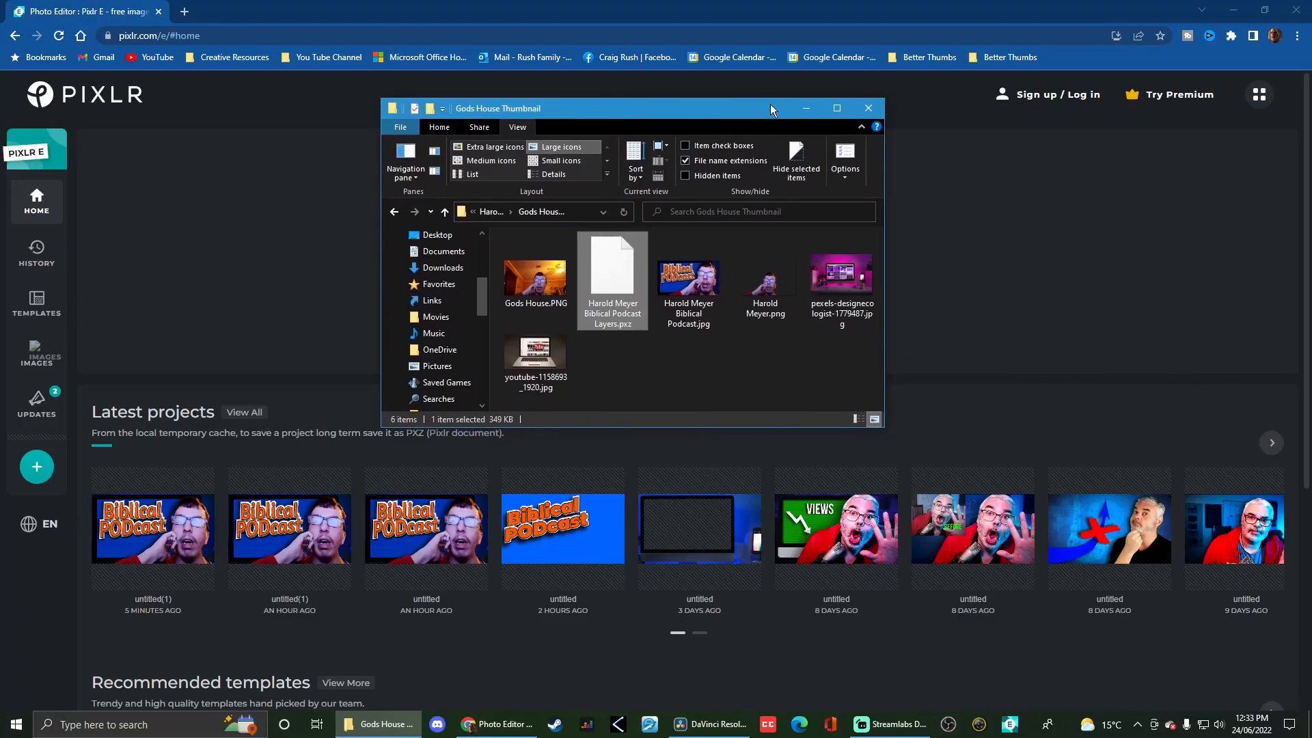
left_click(838, 109)
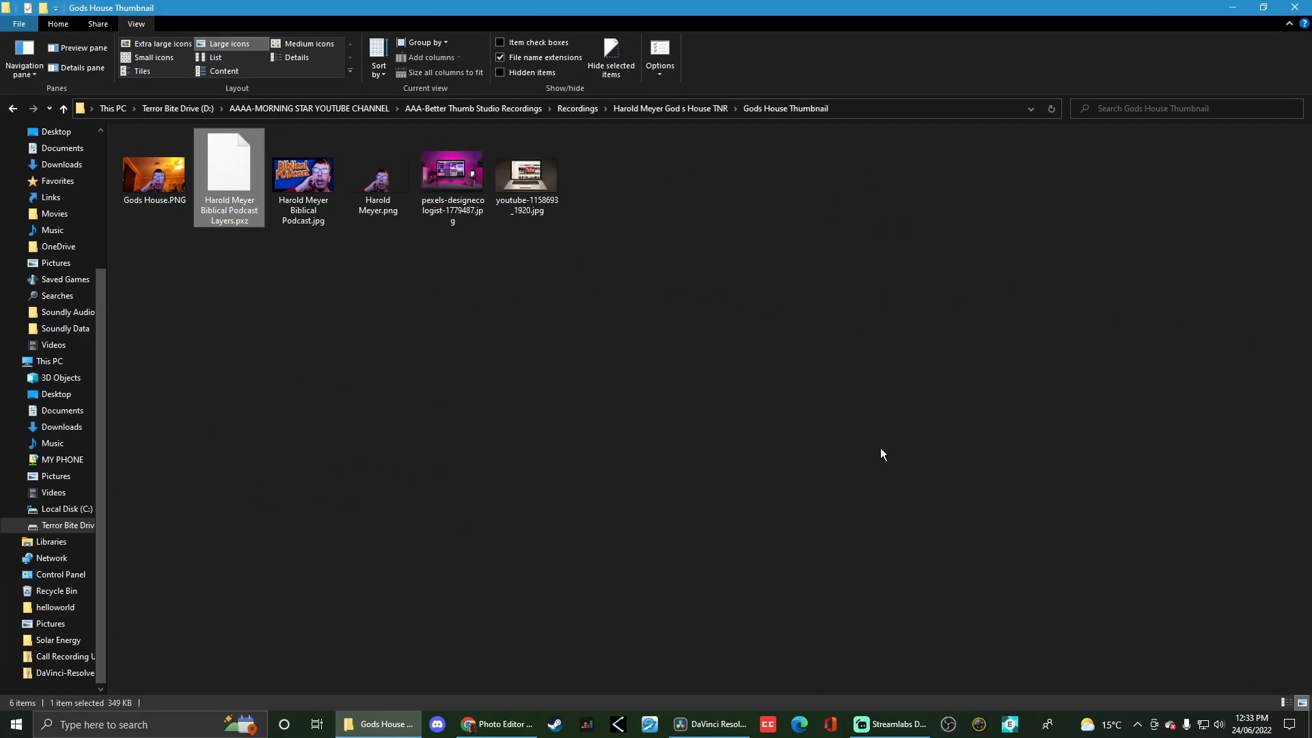
left_click(858, 529)
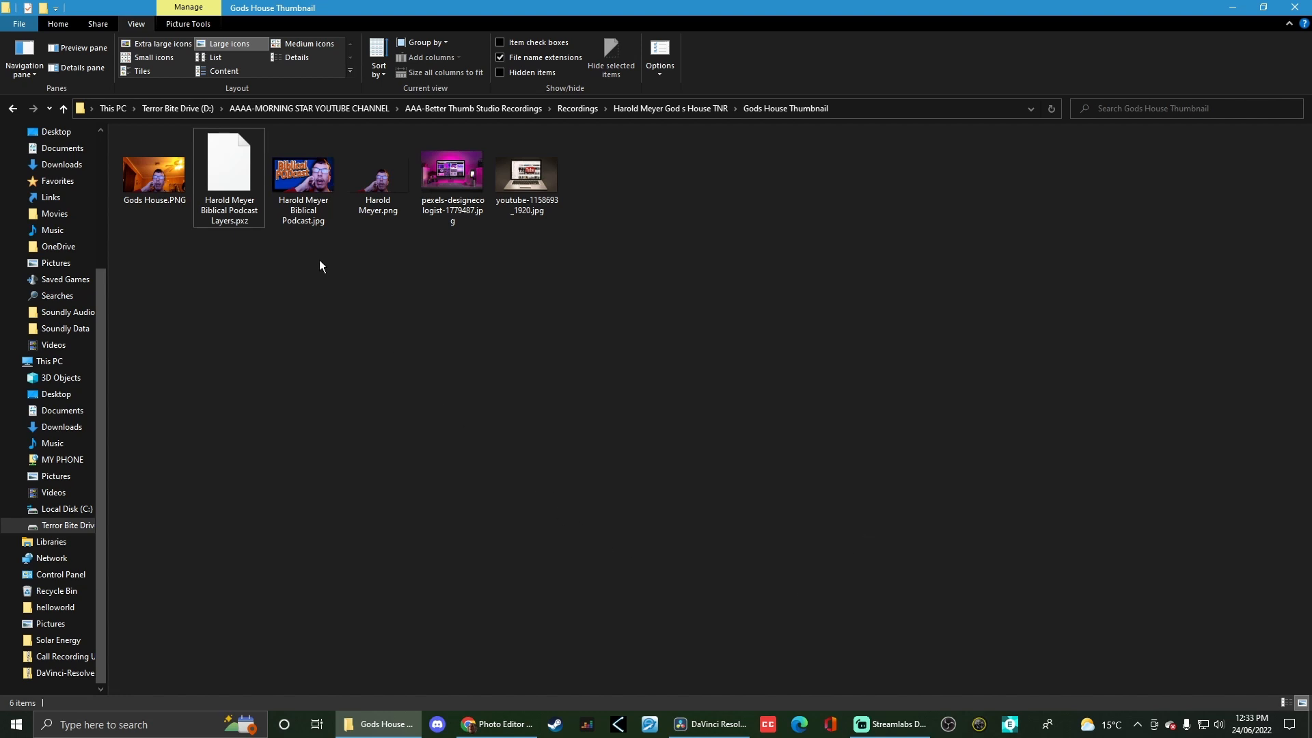
left_click(218, 173)
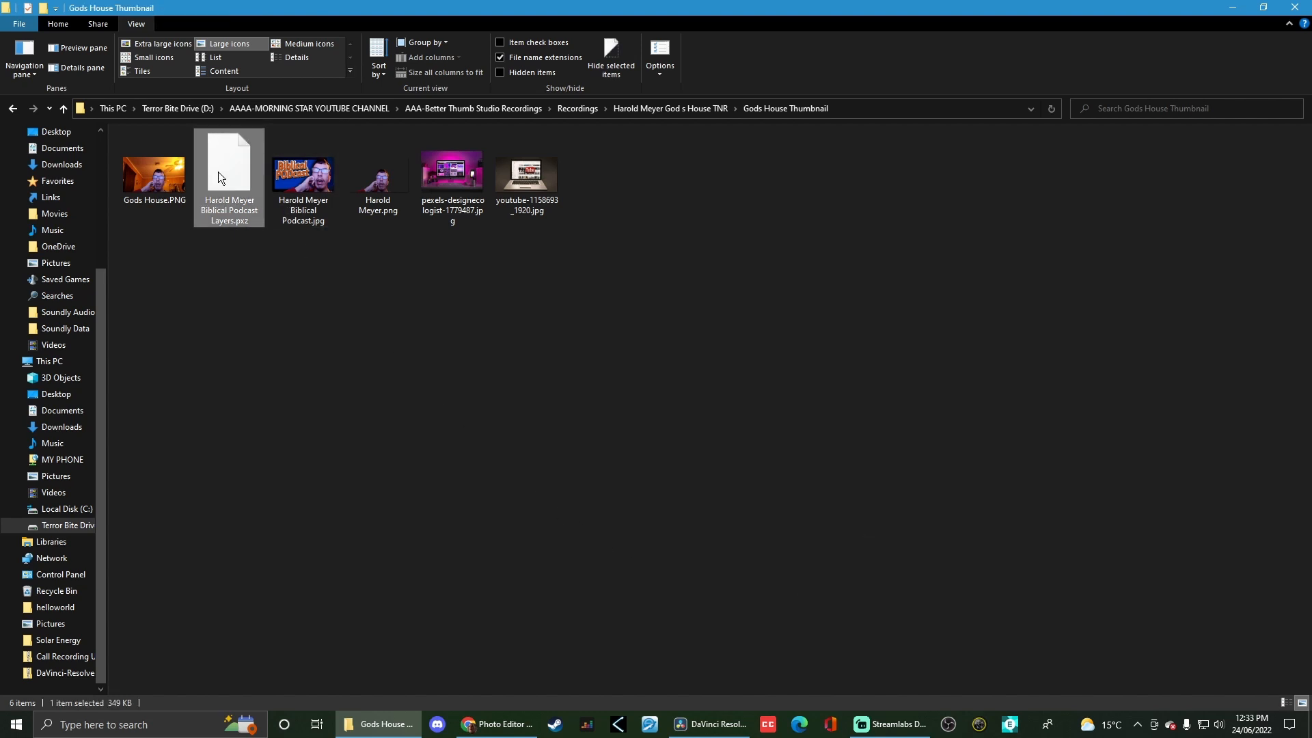
left_click(1264, 8)
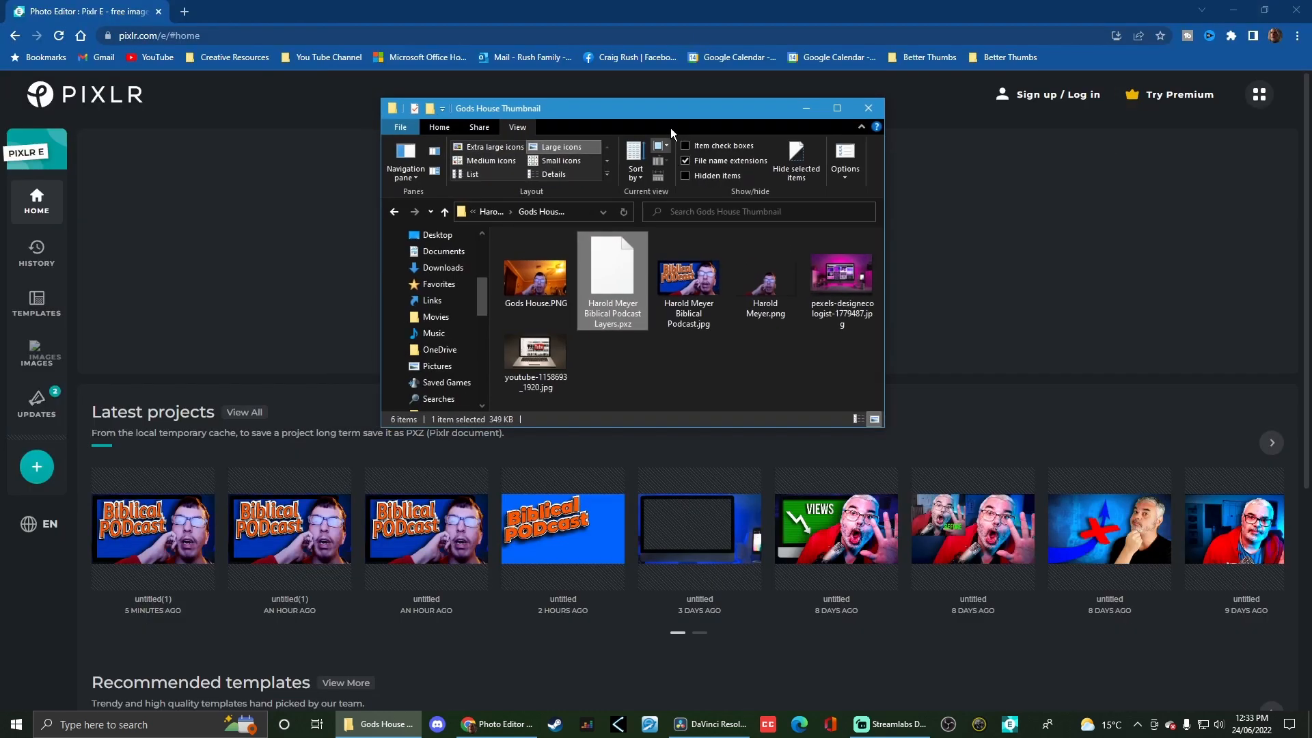
left_click_drag(671, 129, 1147, 91)
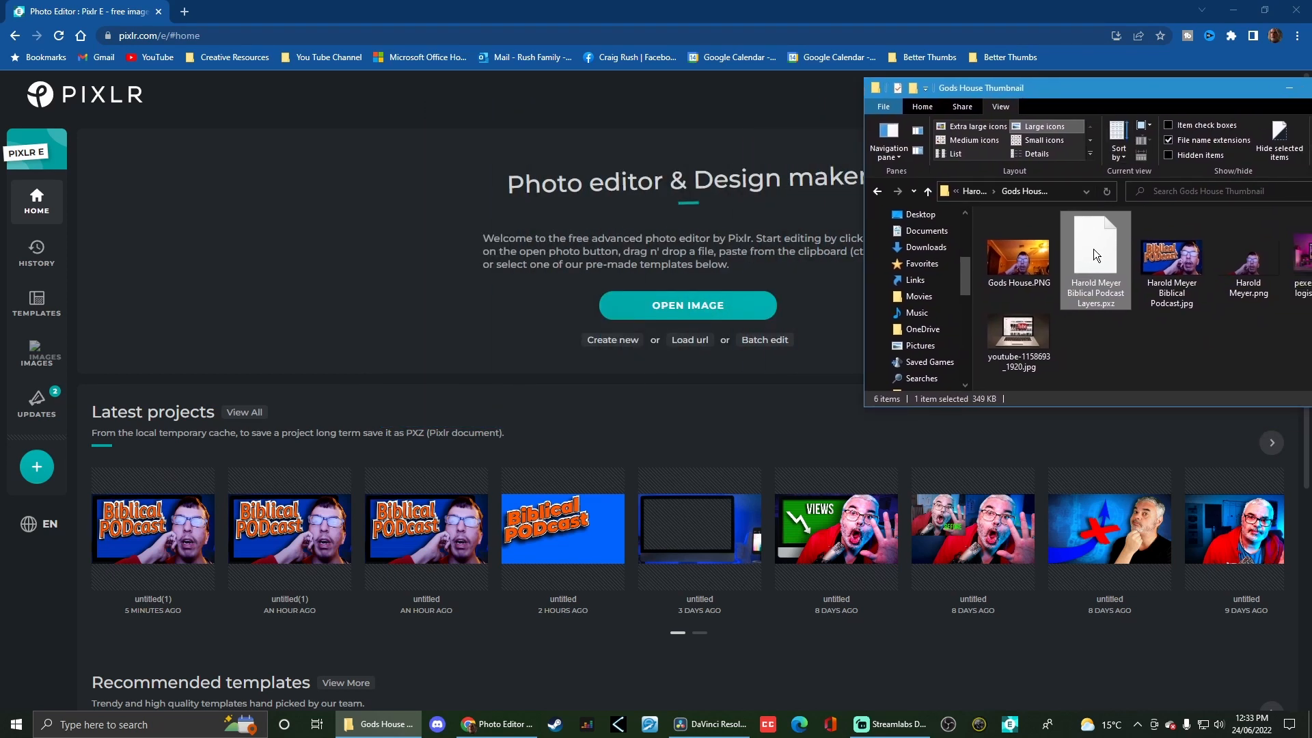
left_click_drag(1093, 249, 511, 301)
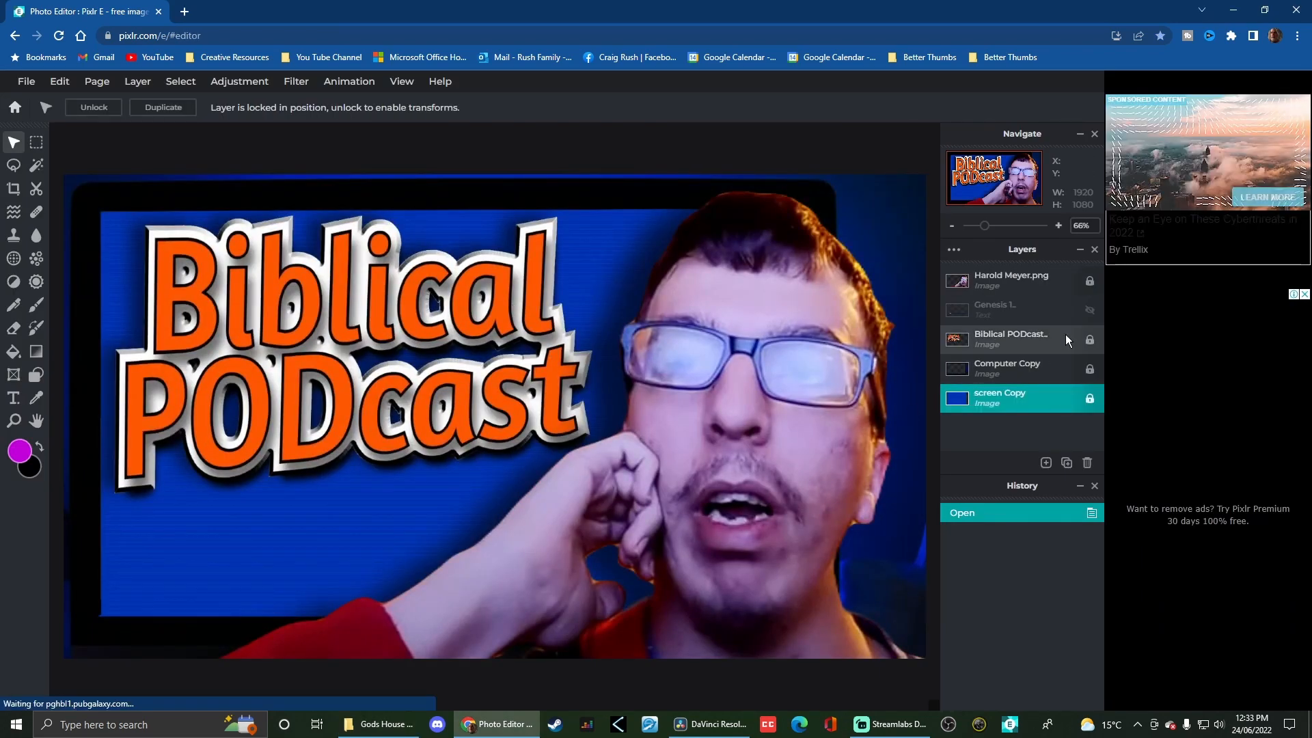
left_click(1090, 311)
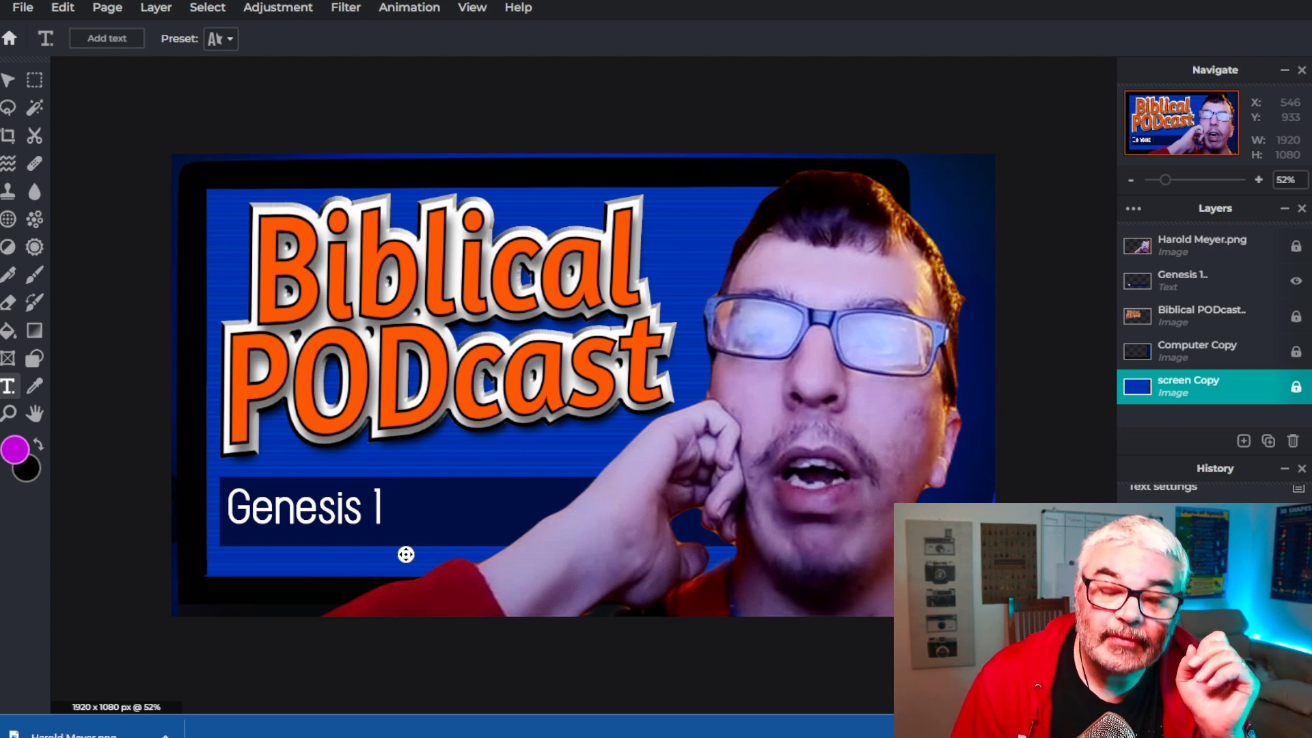
left_click(1176, 243)
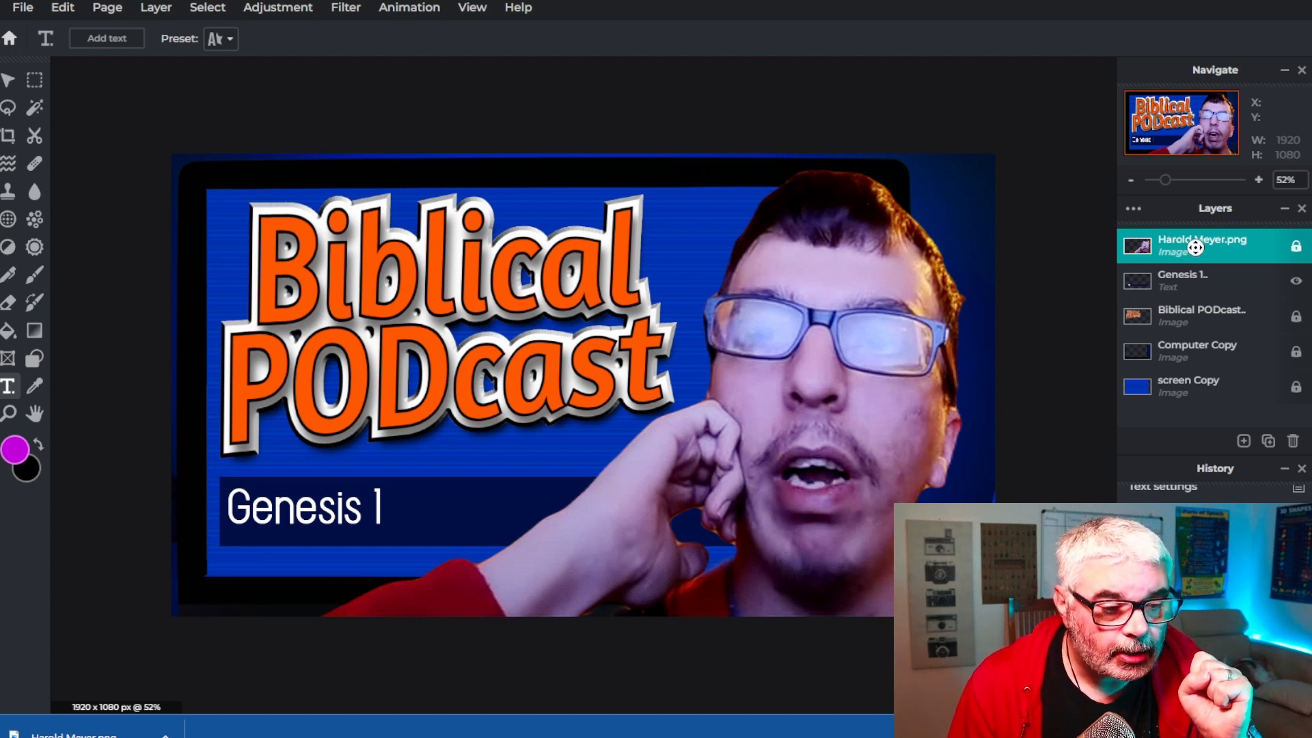
left_click(282, 6)
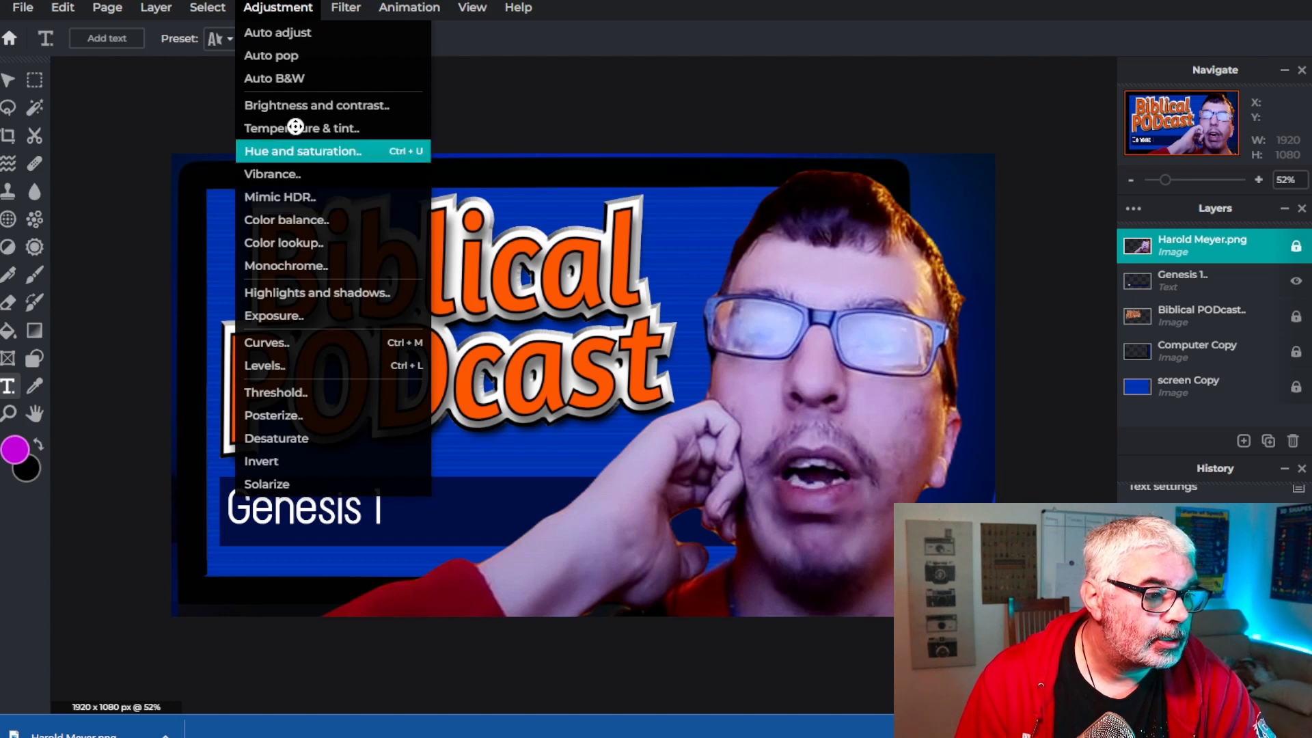
mouse_move(332, 12)
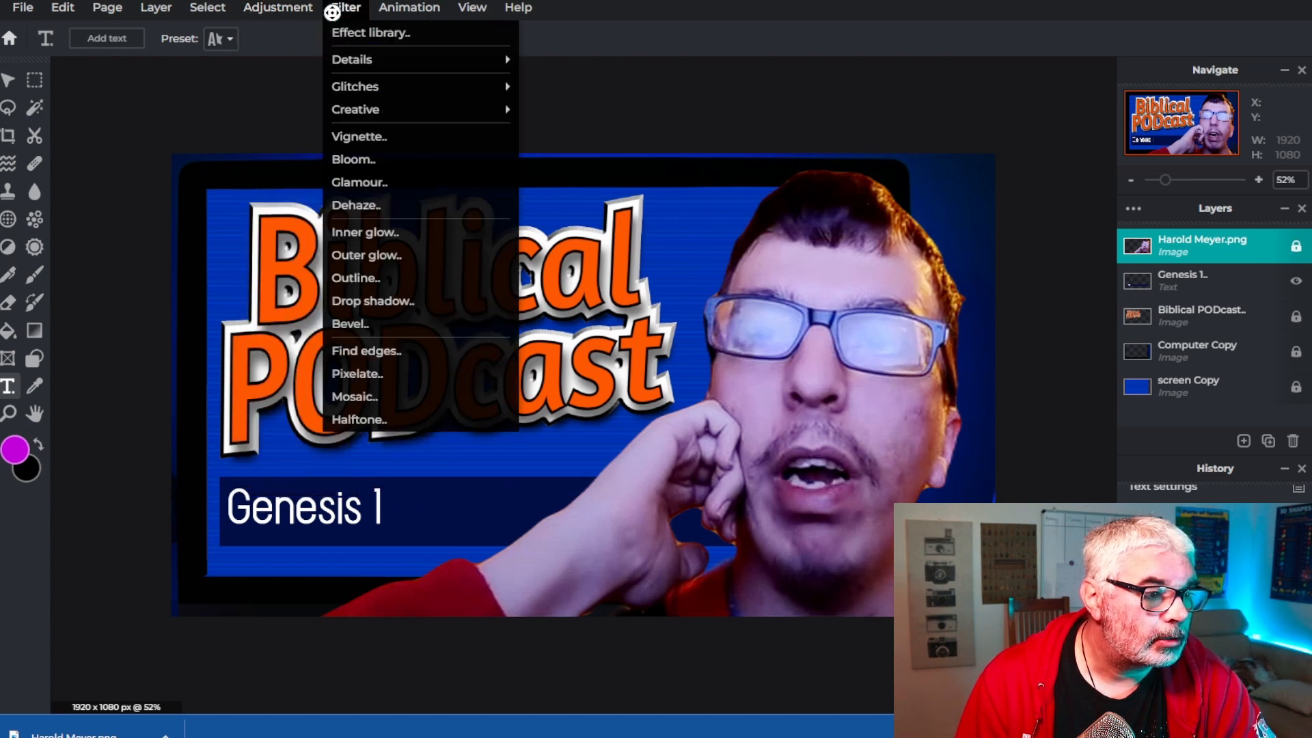
left_click(356, 301)
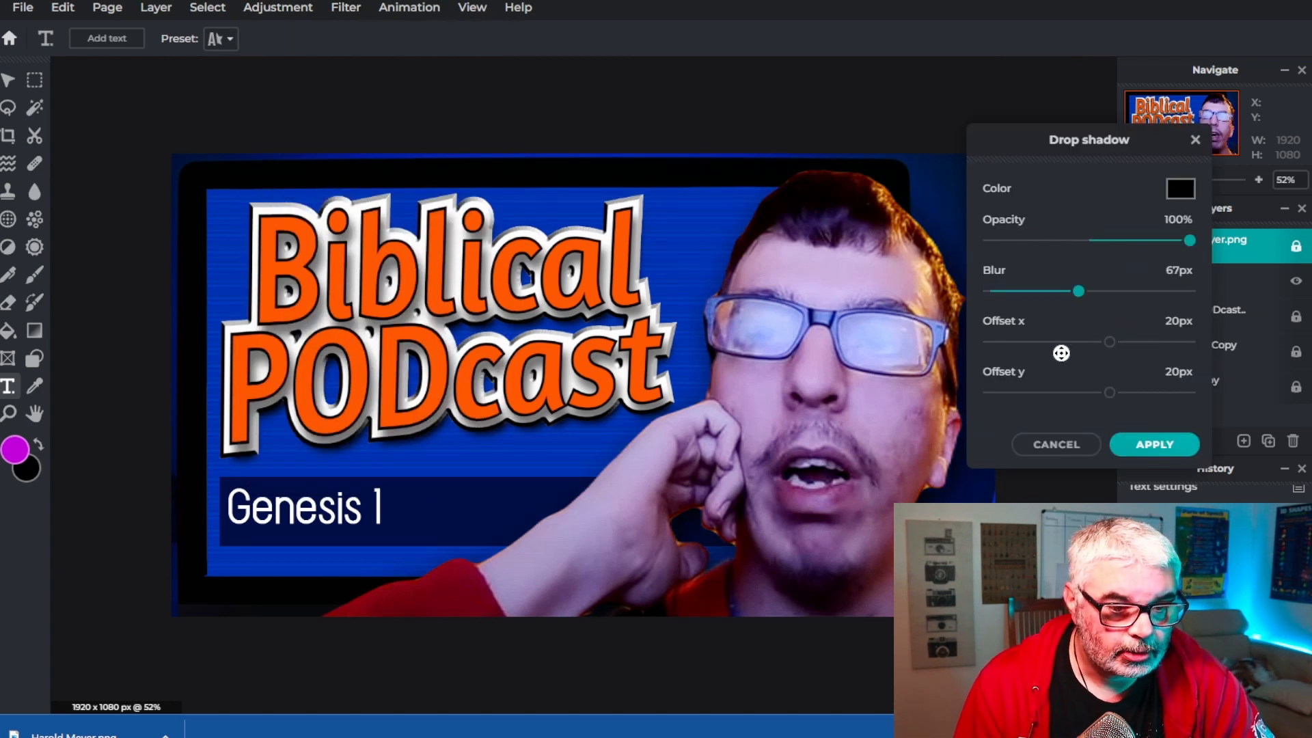
left_click_drag(1078, 291, 1224, 294)
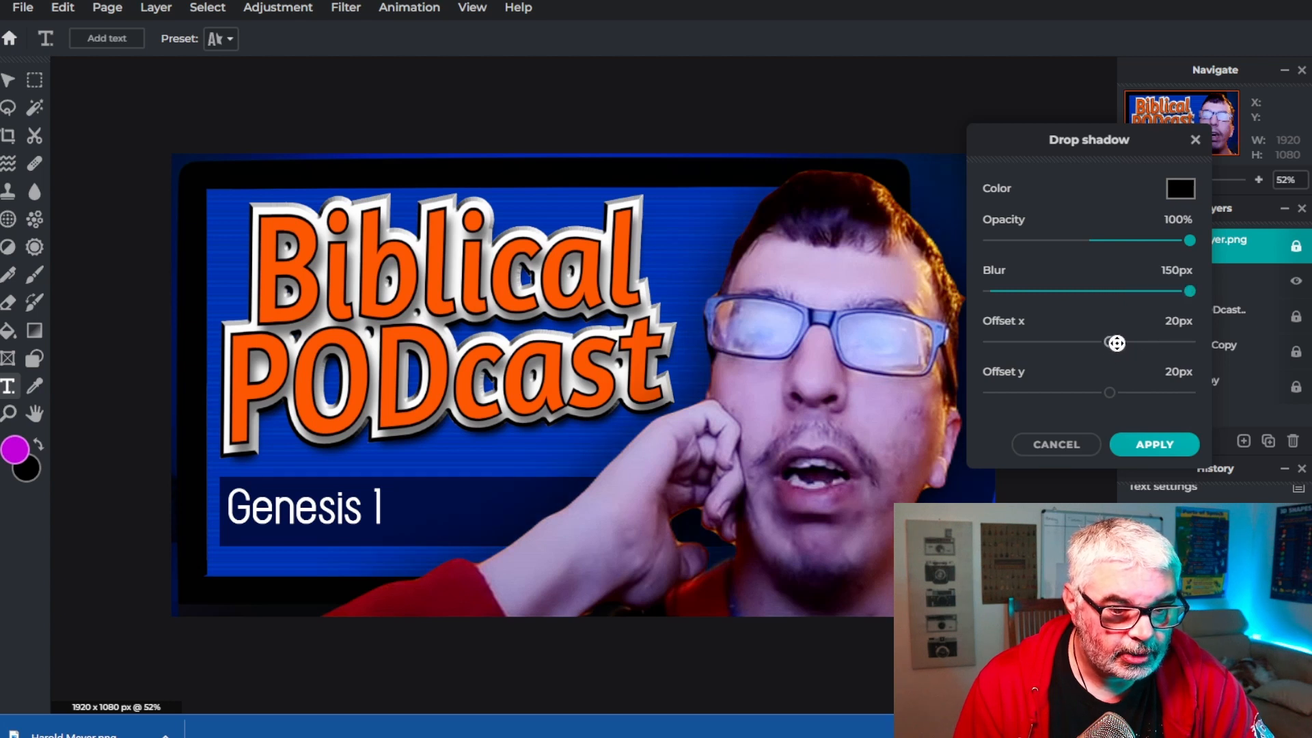
left_click_drag(1109, 341, 1007, 340)
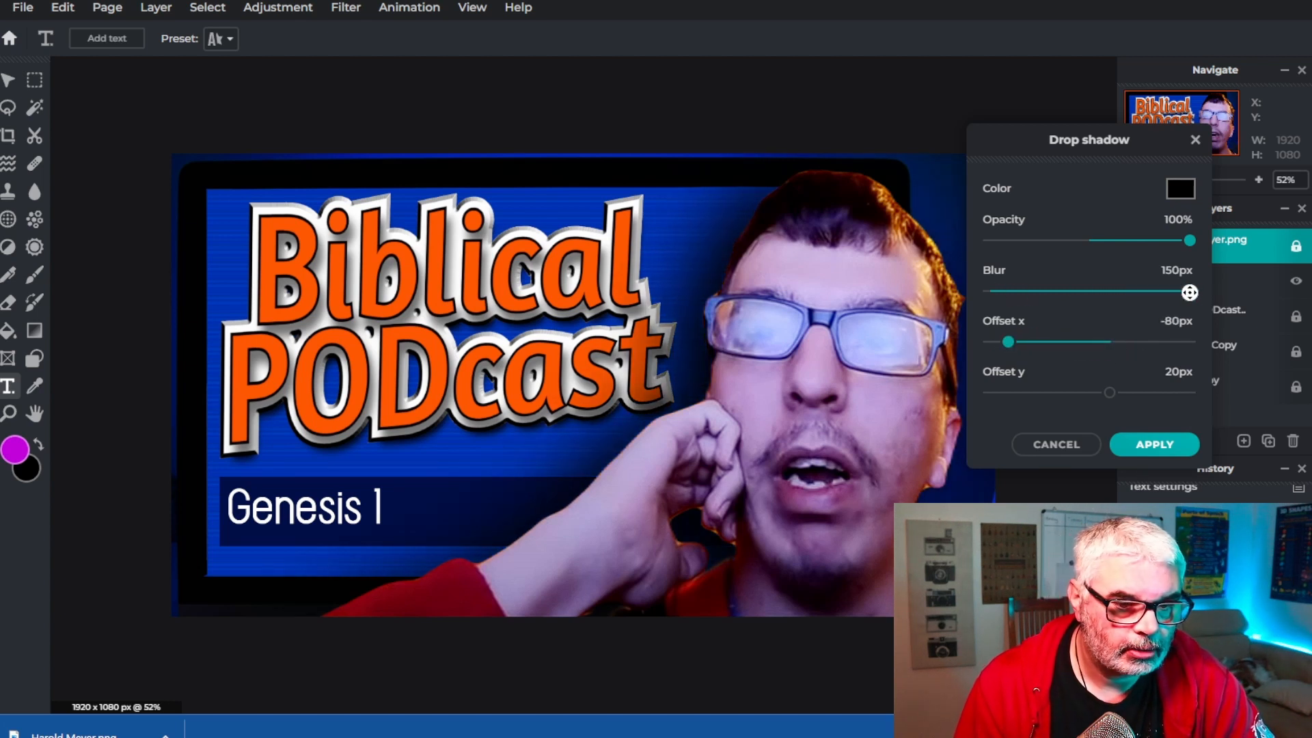
left_click_drag(1190, 292, 1066, 291)
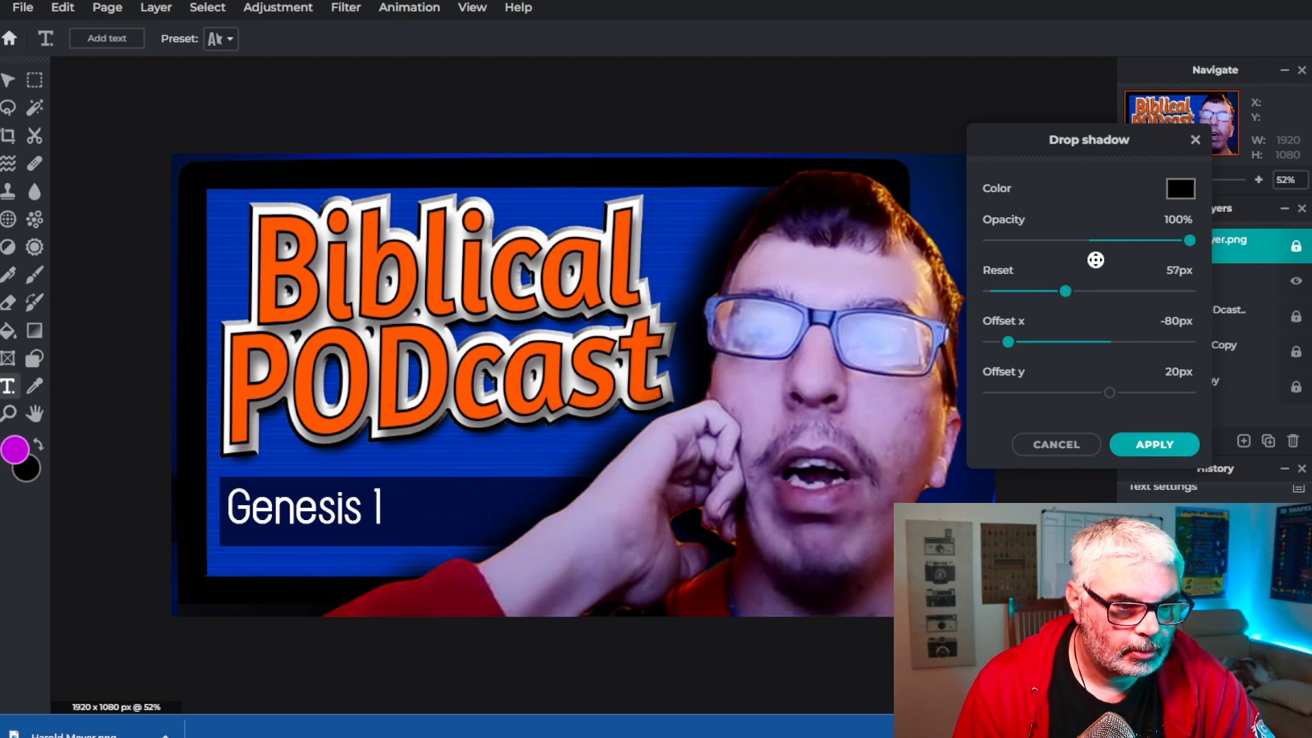
left_click_drag(1190, 239, 1123, 243)
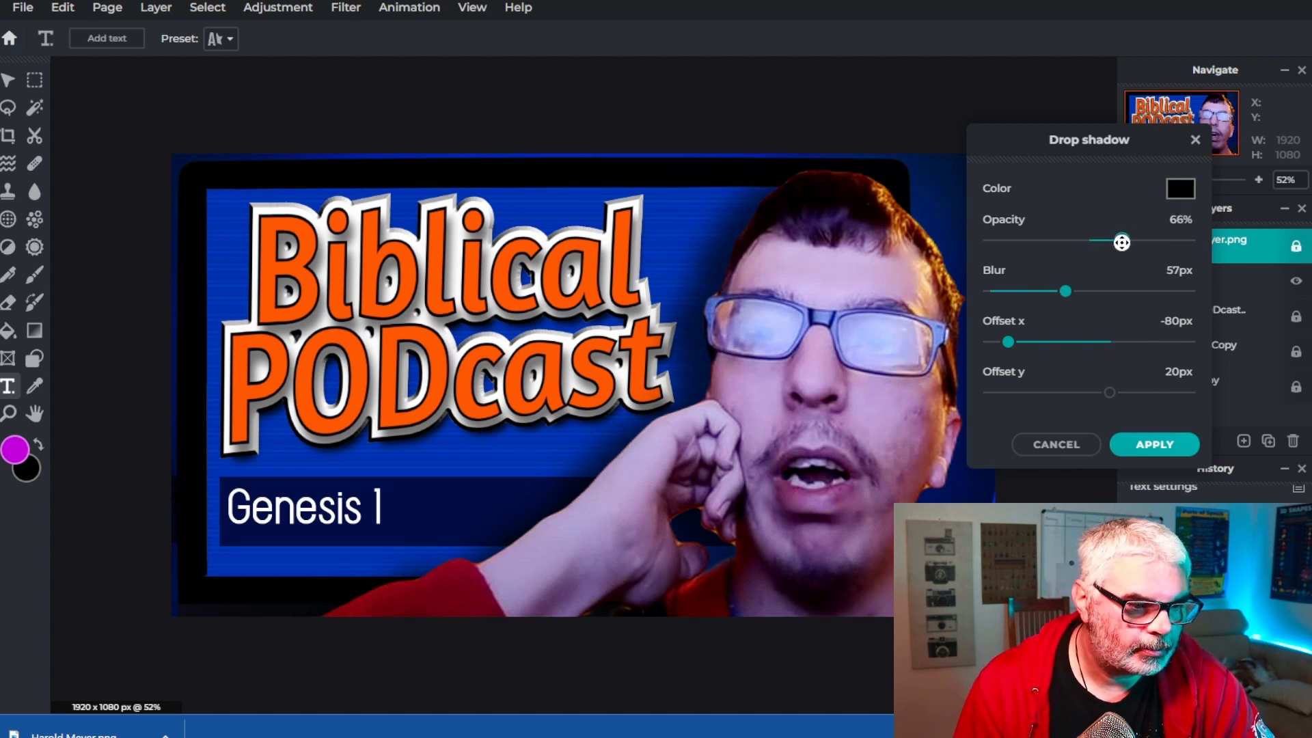
left_click(1155, 445)
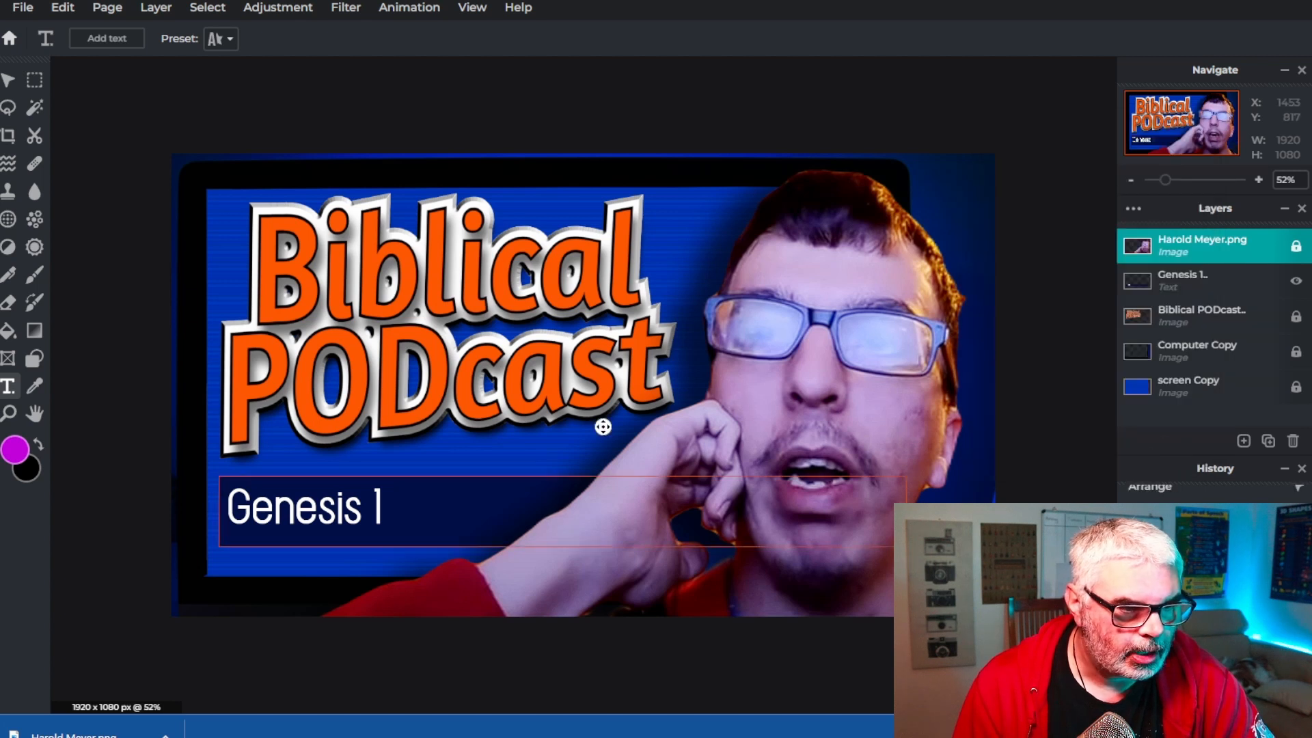
Apply a drop shadow to the Biblical PODcast layer with opacity 57%, blur 37 px, offset x -31 px, offset y -11 px
left_click(1192, 316)
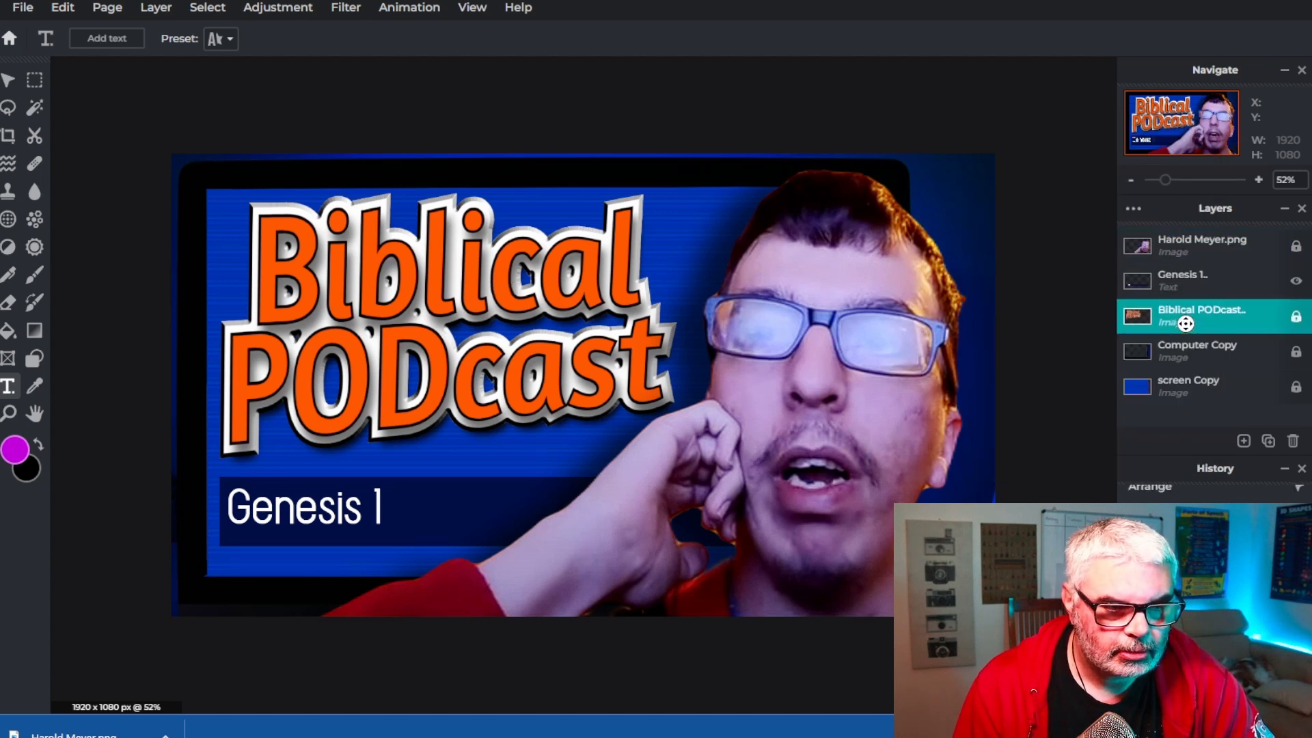
left_click(346, 7)
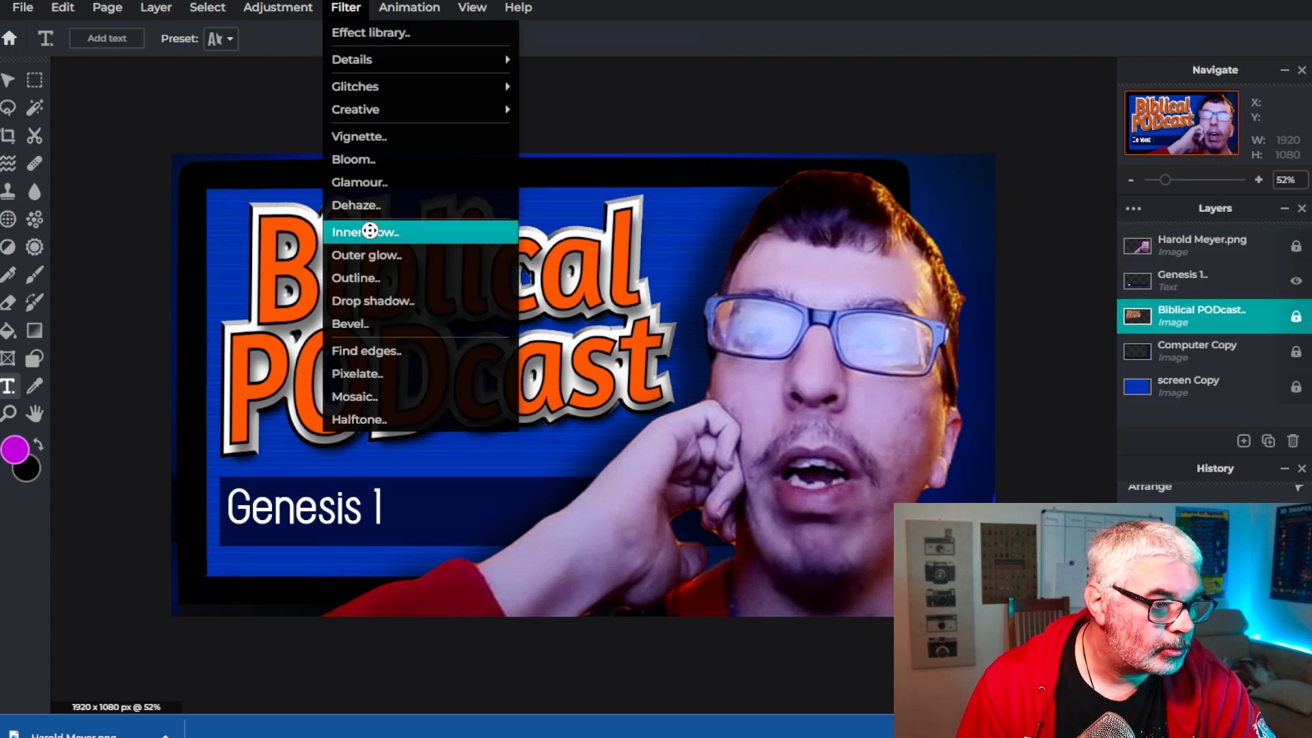
left_click(370, 302)
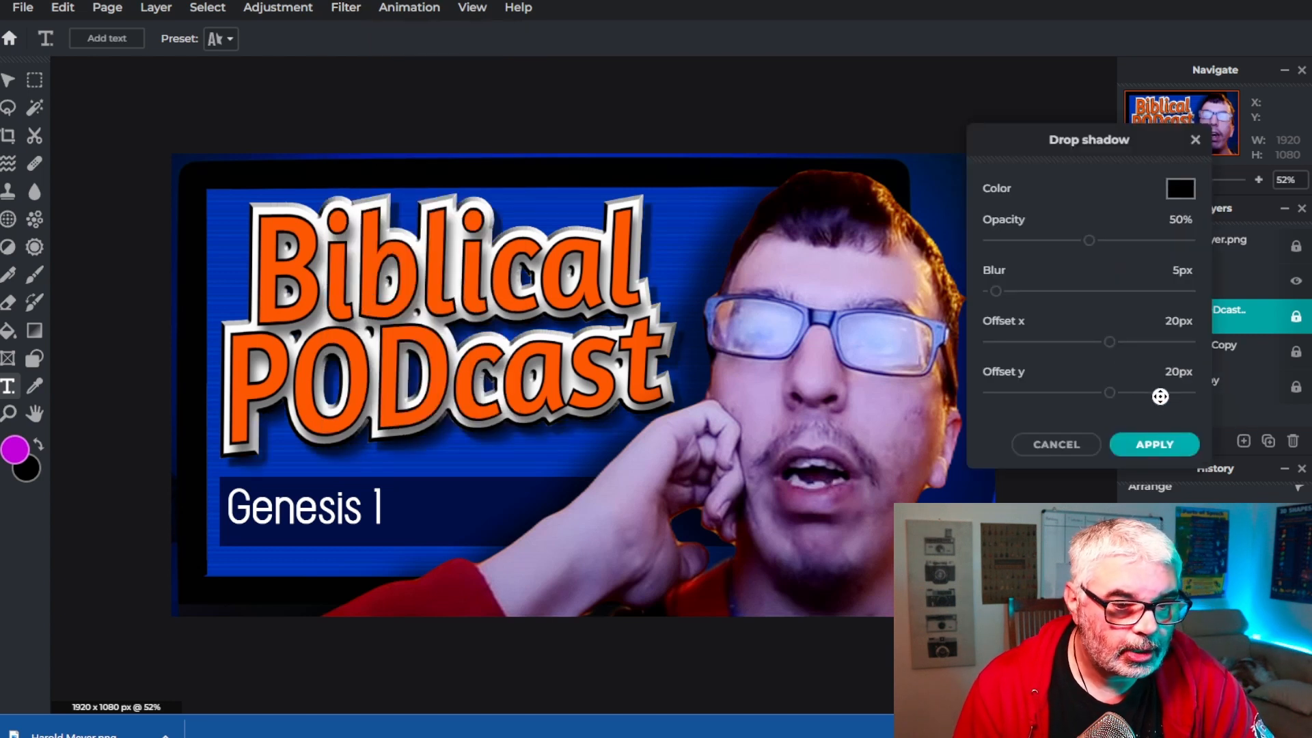
left_click_drag(1109, 343, 1058, 342)
left_click_drag(1105, 390, 1078, 392)
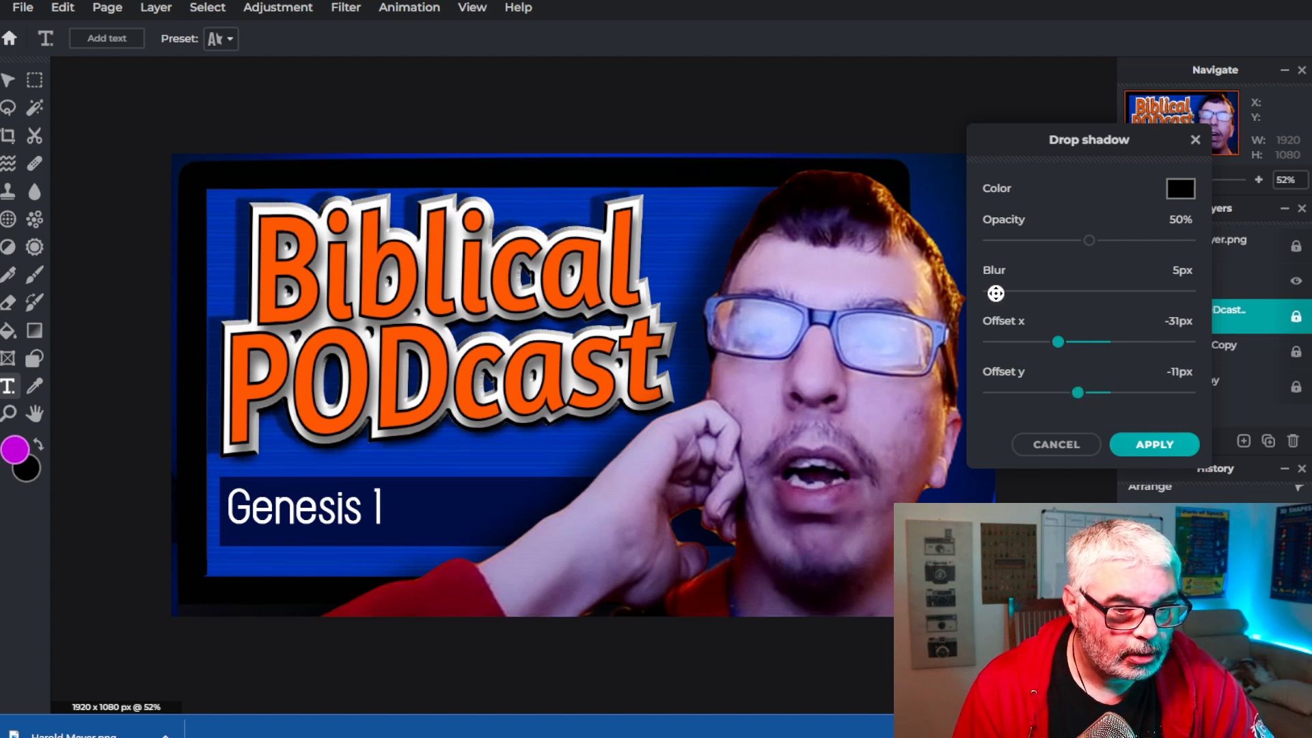
left_click_drag(996, 291, 1021, 292)
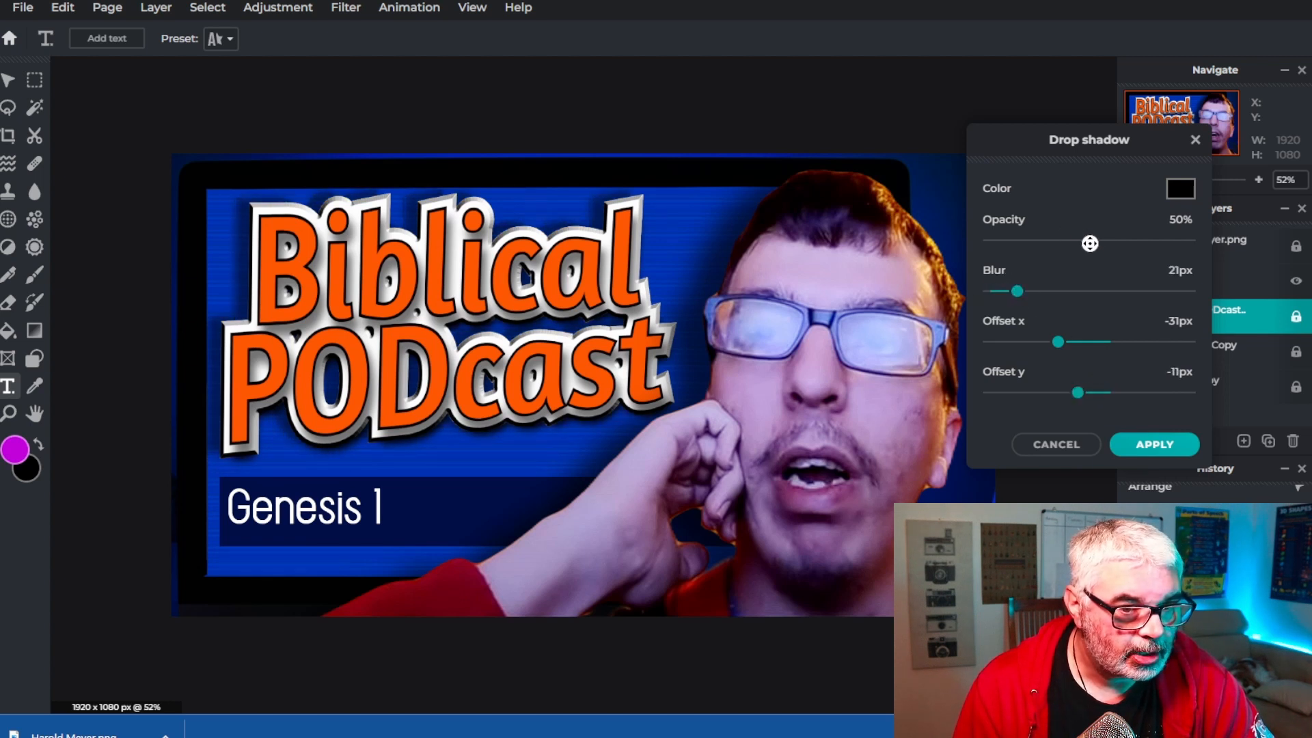
left_click_drag(1088, 241, 1125, 244)
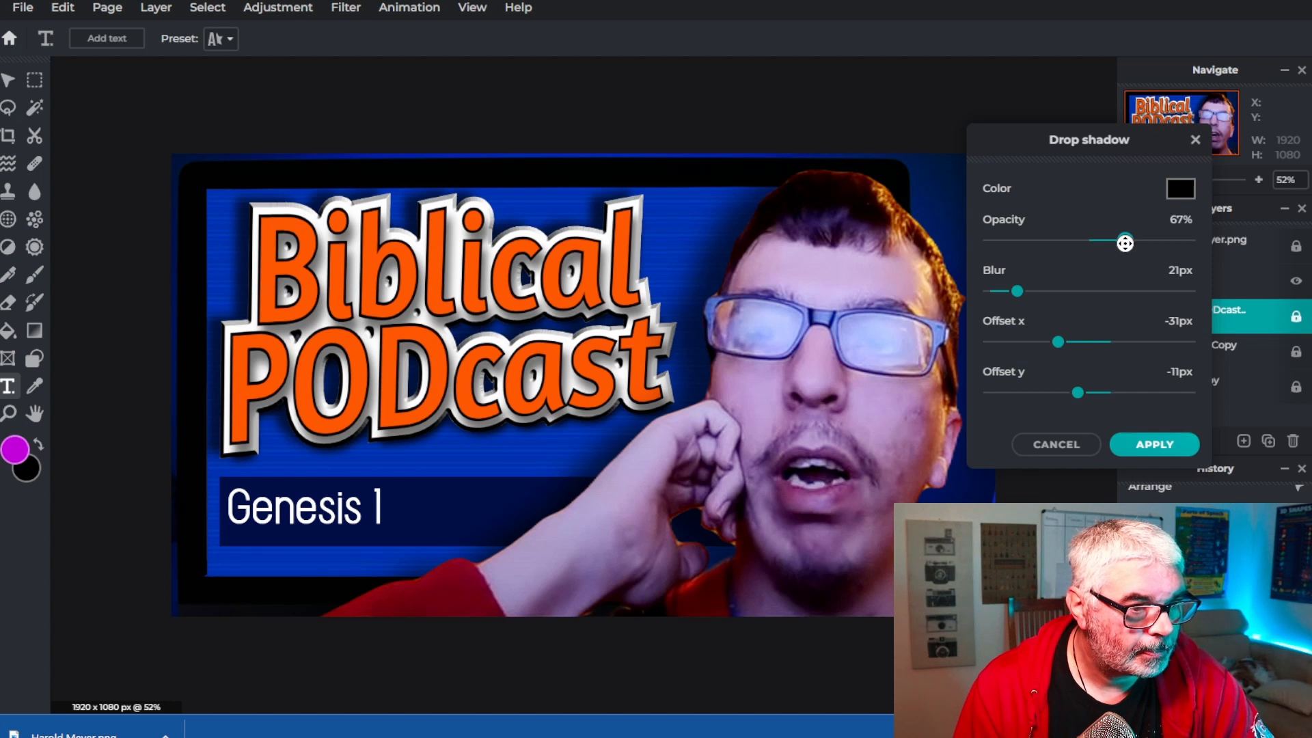
left_click_drag(1129, 241, 1104, 241)
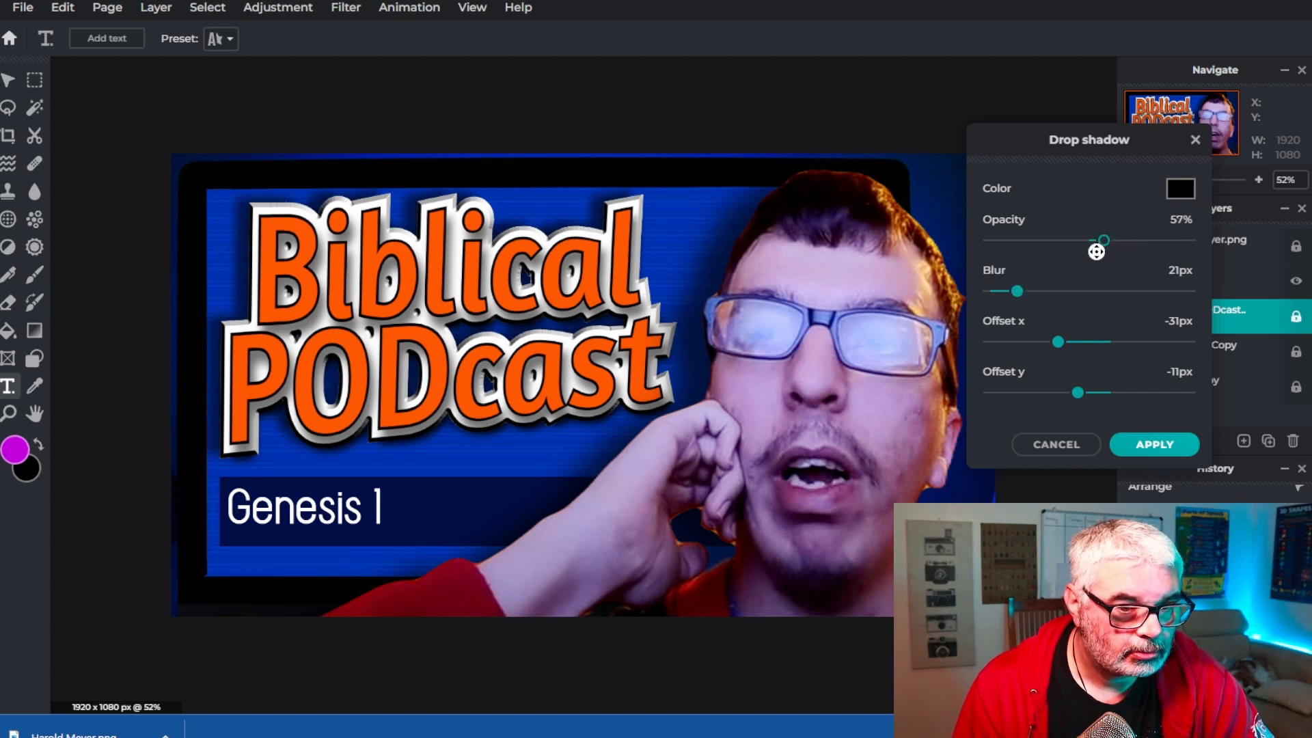
mouse_move(1017, 292)
left_mouse_down()
mouse_move(1076, 300)
mouse_move(1017, 301)
mouse_move(1039, 301)
left_mouse_up()
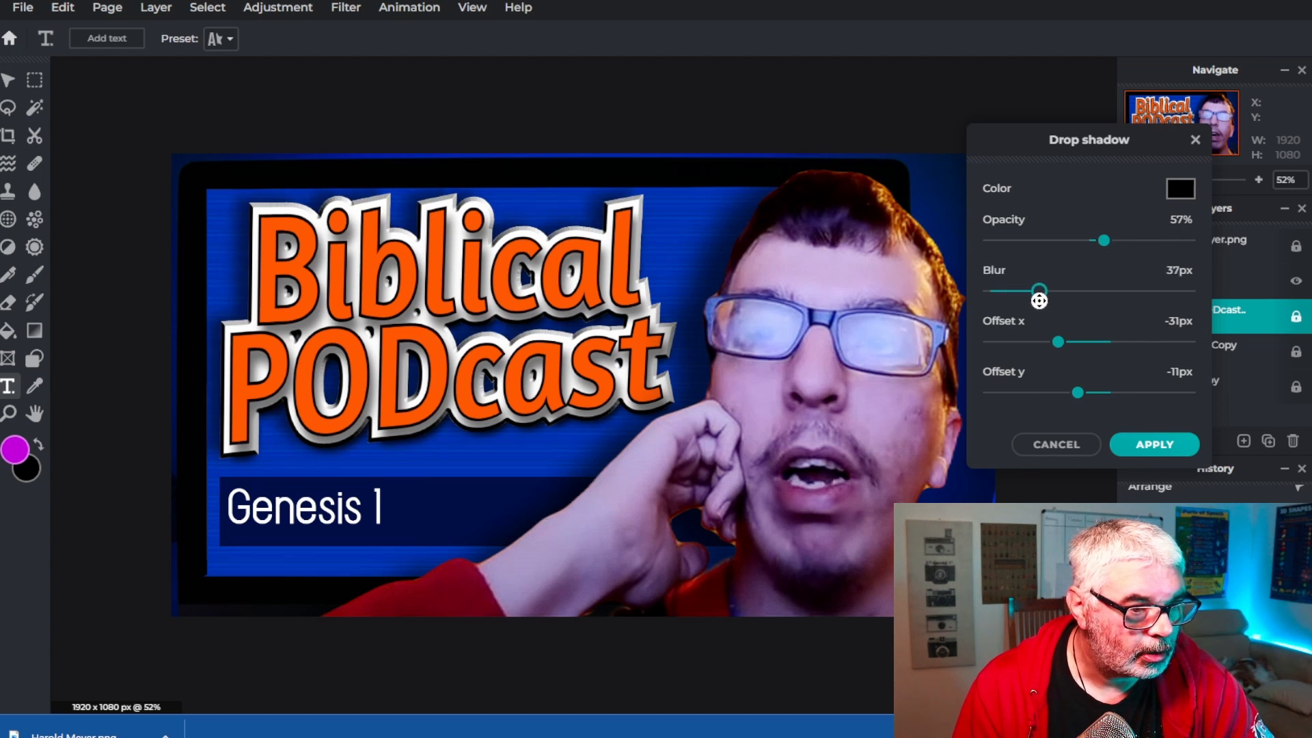
left_click(1169, 448)
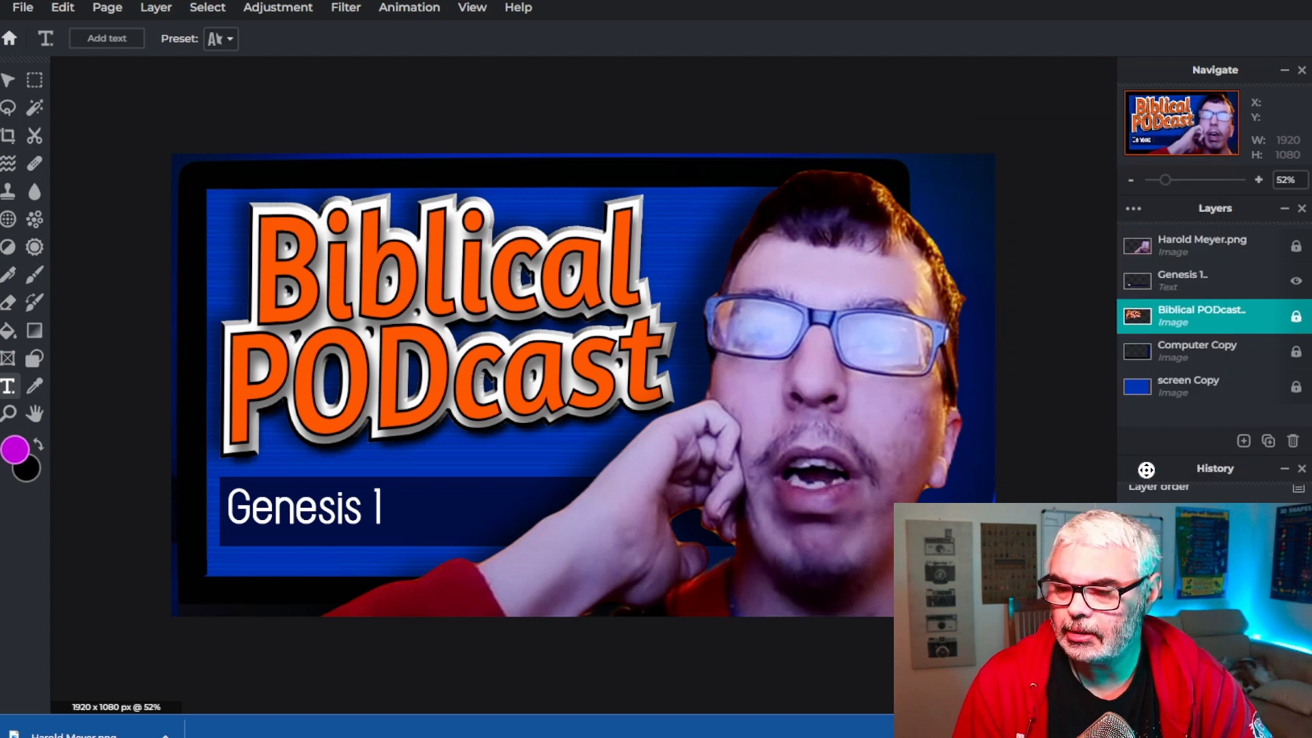
Select the Genesis text layer and briefly highlight its text before deselecting it
left_click(352, 521)
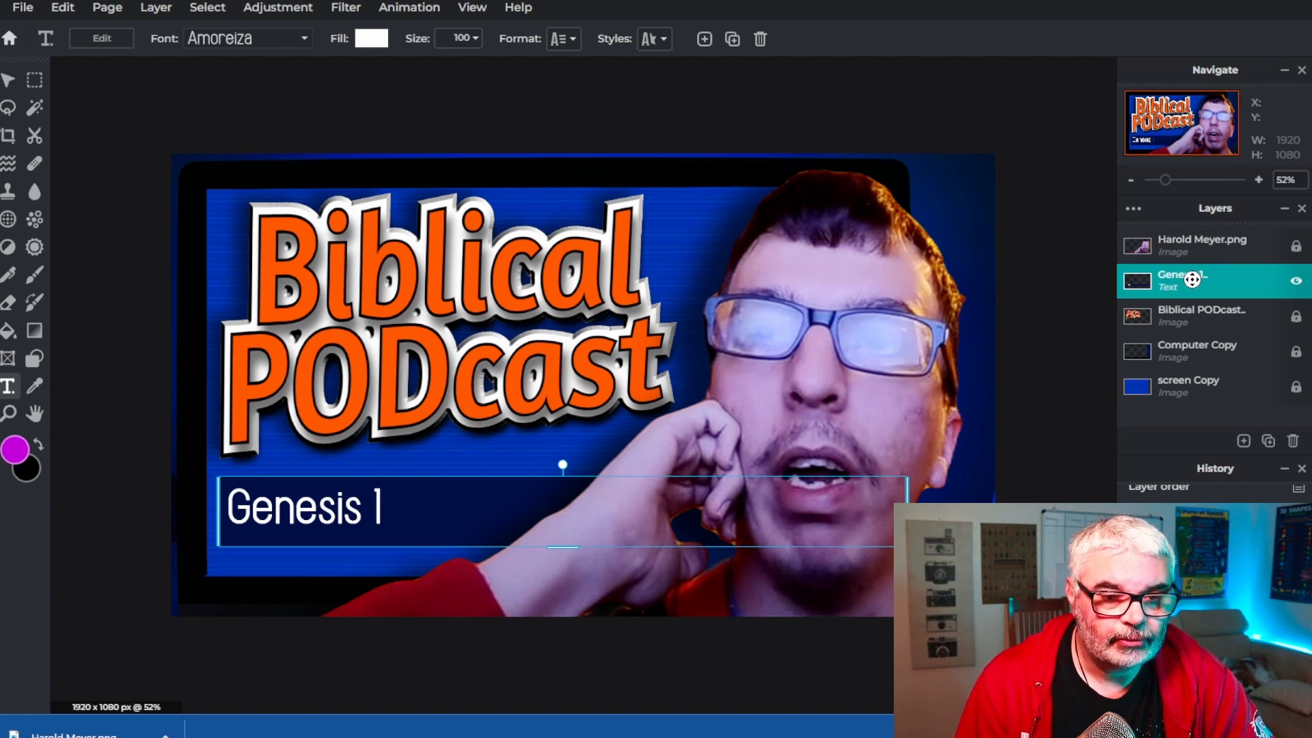
double_click(298, 511)
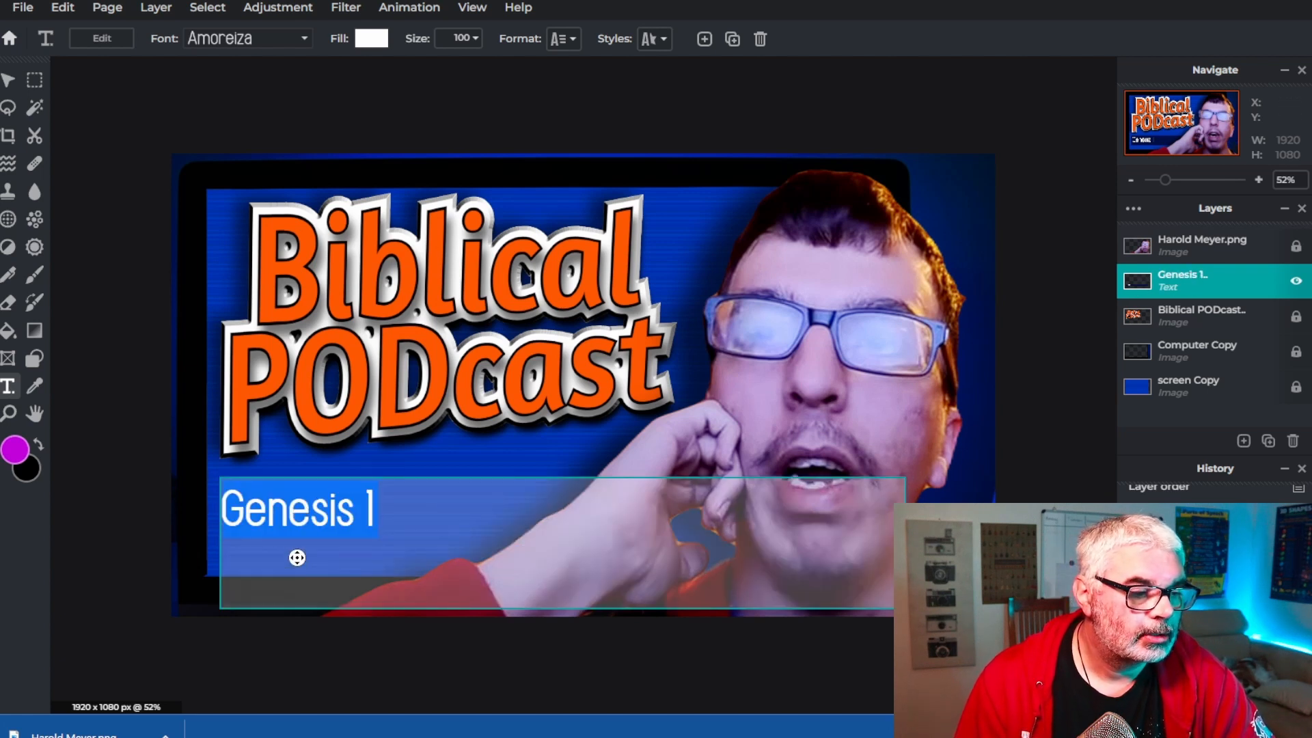
left_click(460, 455)
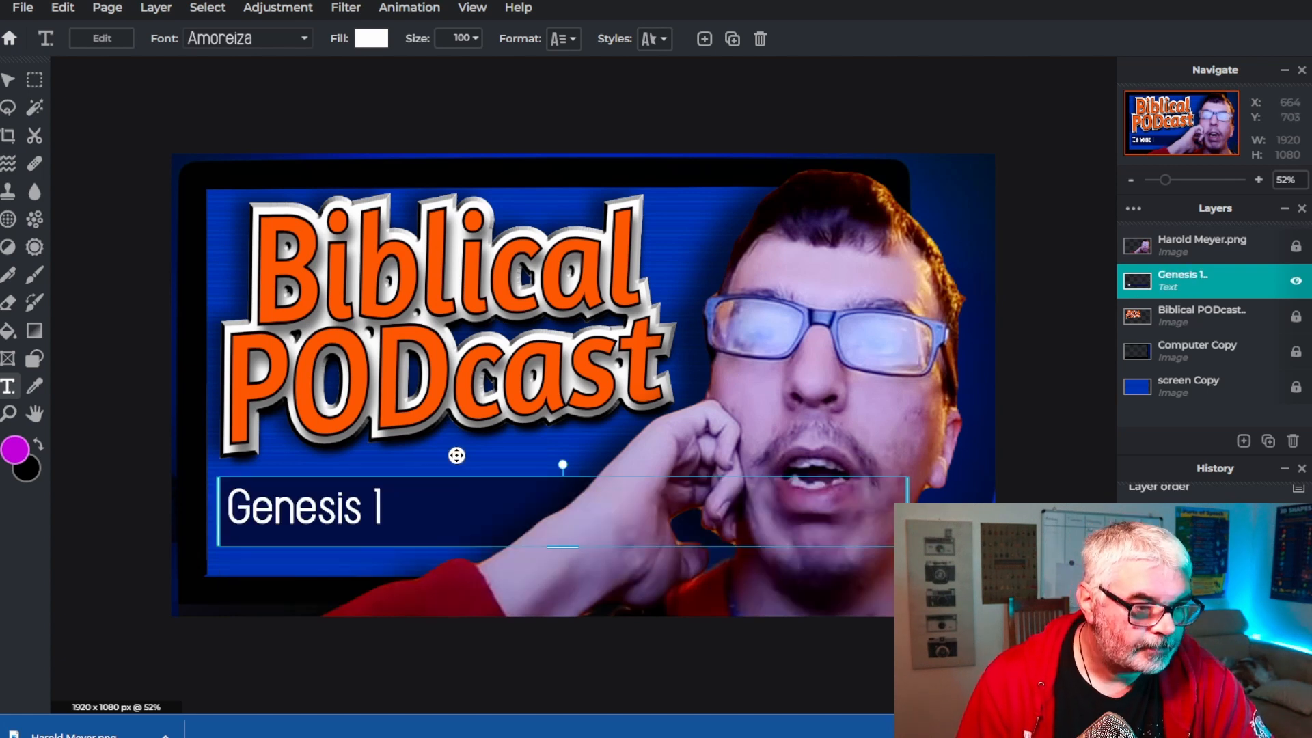